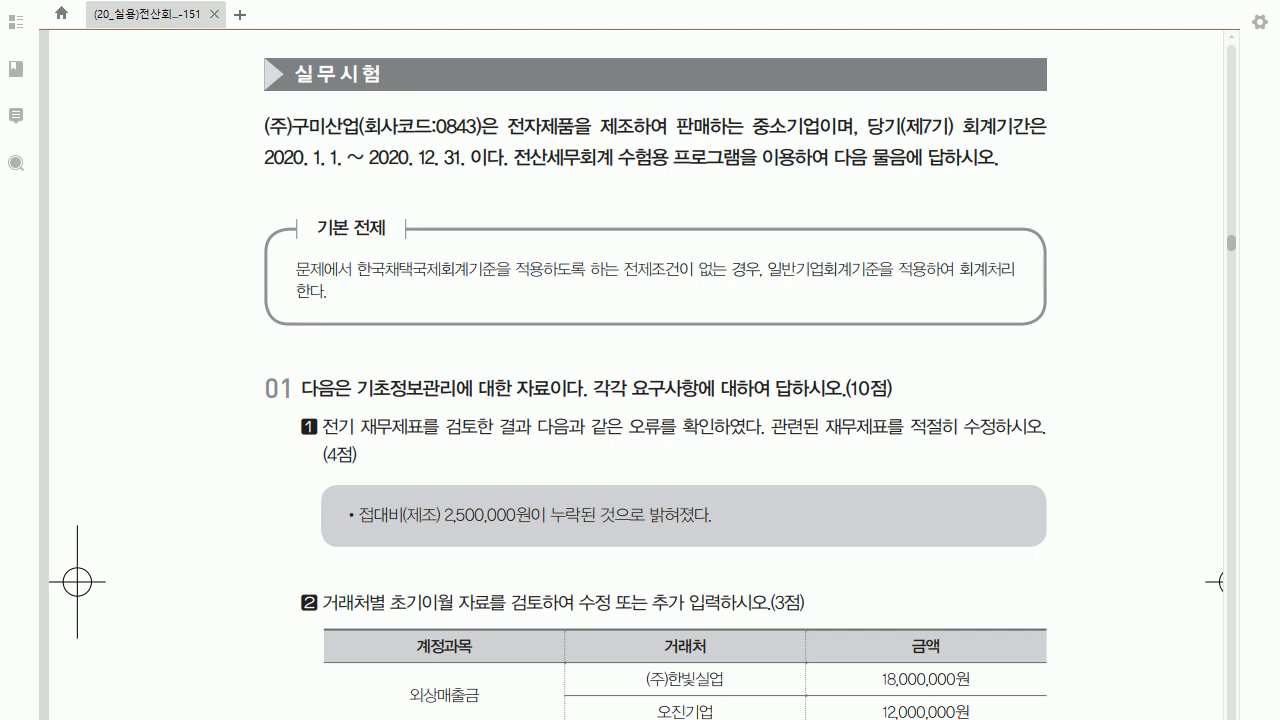
# Review question 1 on the omitted 접대비(제조), marking the related statements and their correction order 제→손→이→재, and clear the marks.
pyautogui.scroll(-3, 640, 380)
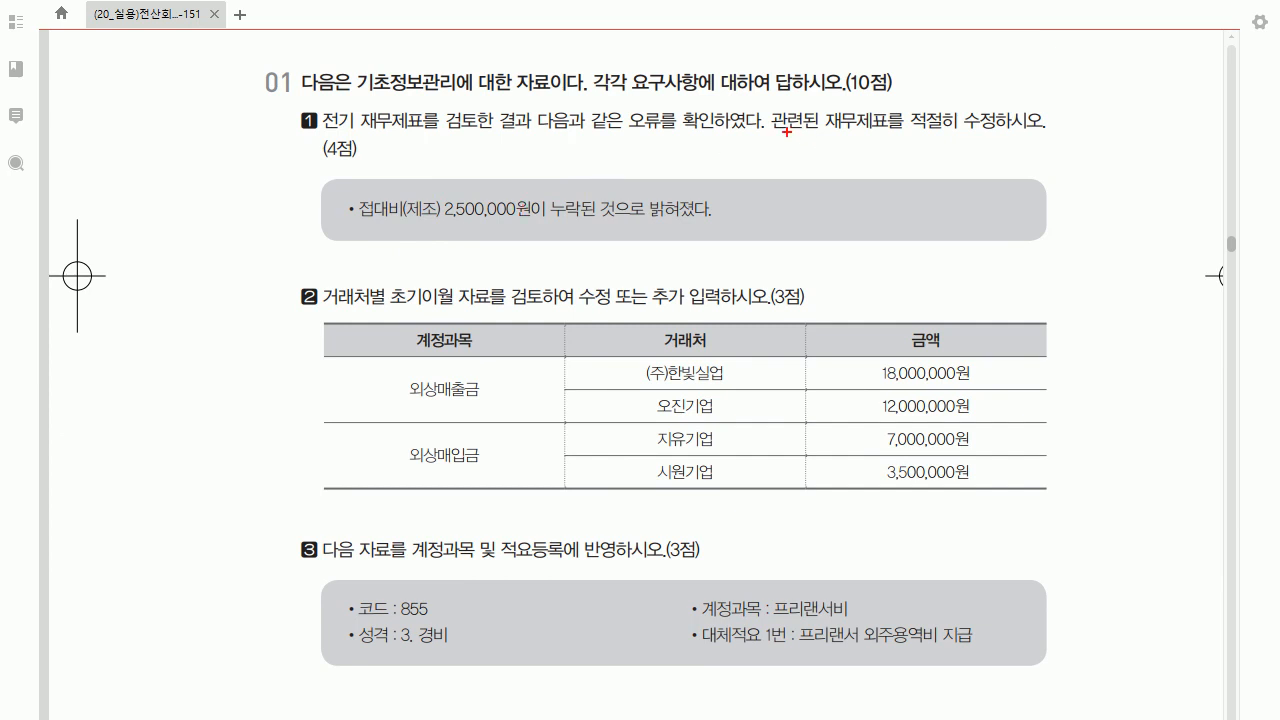
pyautogui.moveTo(772, 130); pyautogui.dragTo(866, 132)
pyautogui.moveTo(405, 155)
pyautogui.mouseDown()
pyautogui.moveTo(422, 168)
pyautogui.moveTo(432, 154)
pyautogui.moveTo(510, 152)
pyautogui.moveTo(512, 170)
pyautogui.moveTo(575, 155)
pyautogui.moveTo(583, 172)
pyautogui.moveTo(658, 150)
pyautogui.moveTo(668, 166)
pyautogui.mouseUp()
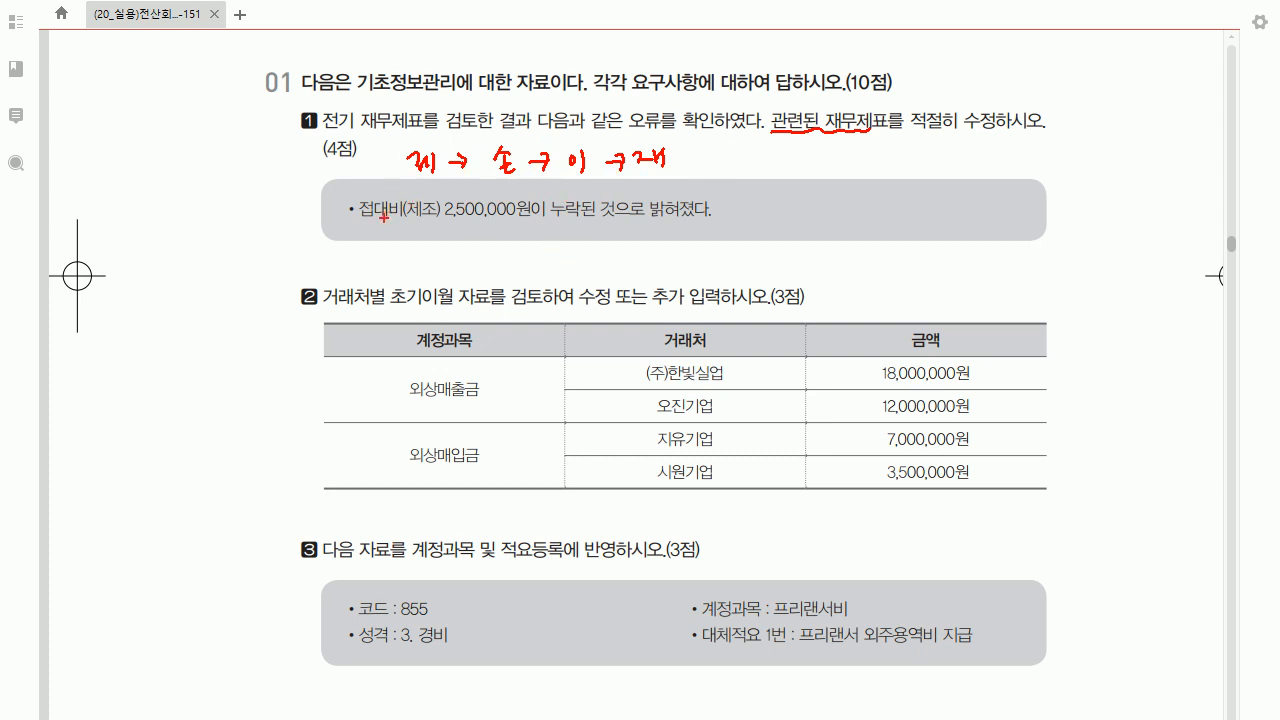
pyautogui.moveTo(364, 224); pyautogui.dragTo(428, 228)
pyautogui.press('Escape')
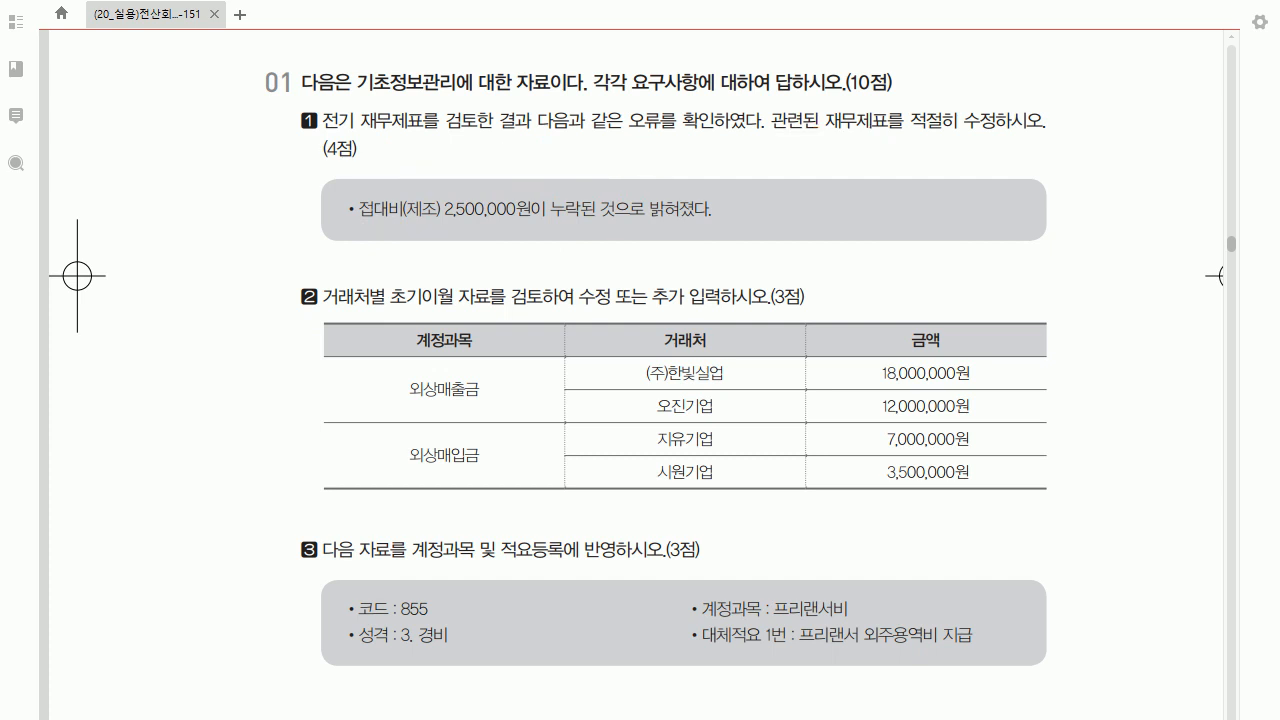
# Switch to KcLep and add account 0513 접대비 with an amount of 2,500,000 to the 전기분원가명세서.
pyautogui.hotkey('alt', 'Tab')
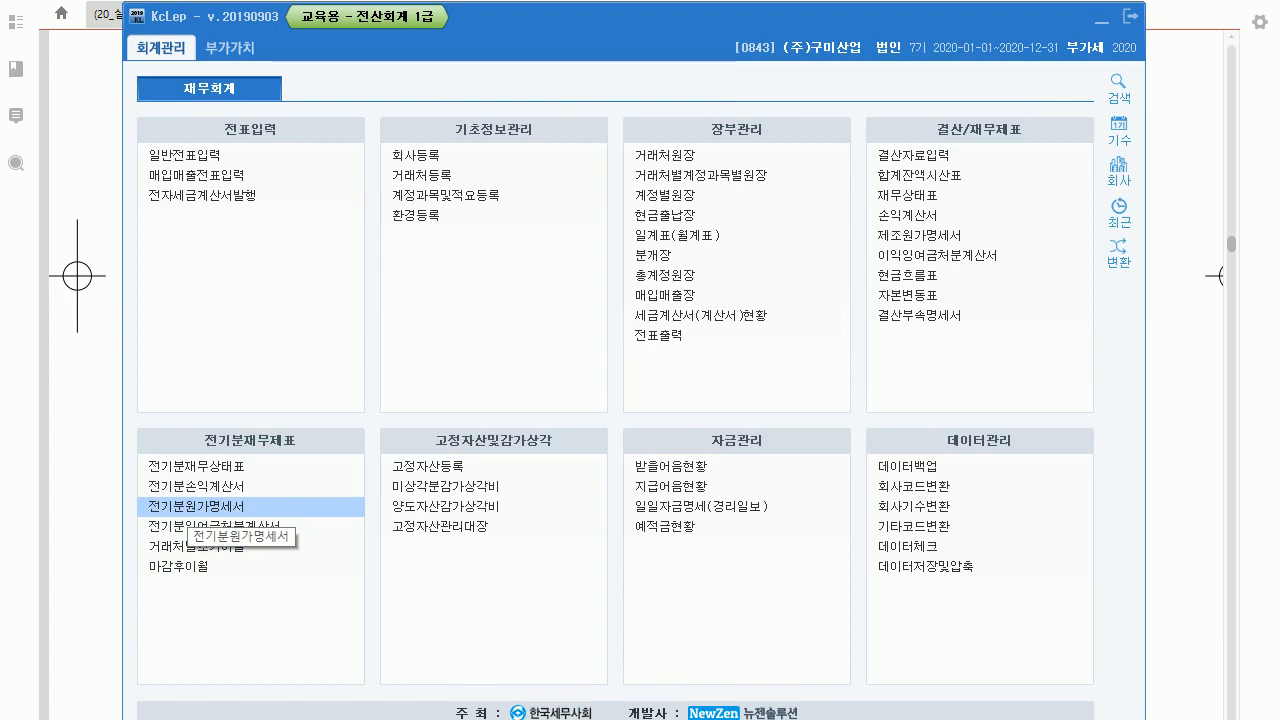
pyautogui.click(195, 507)
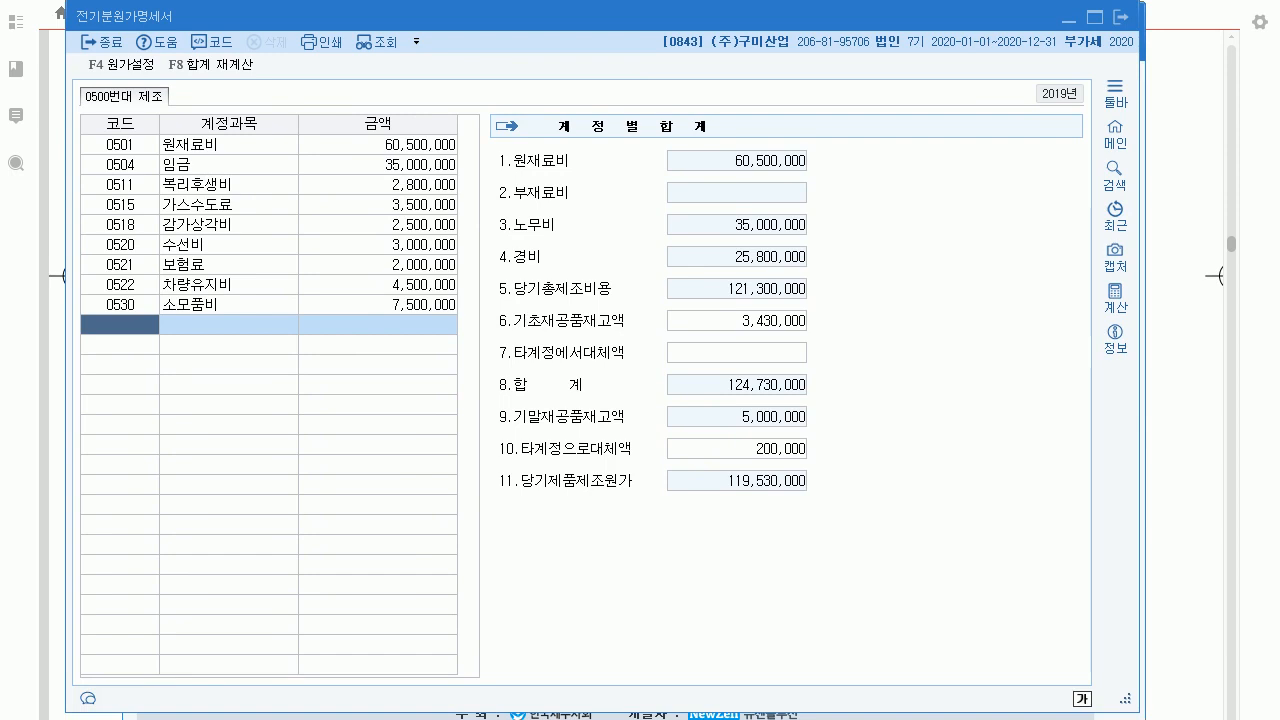
pyautogui.write('0513')
pyautogui.press('Return')
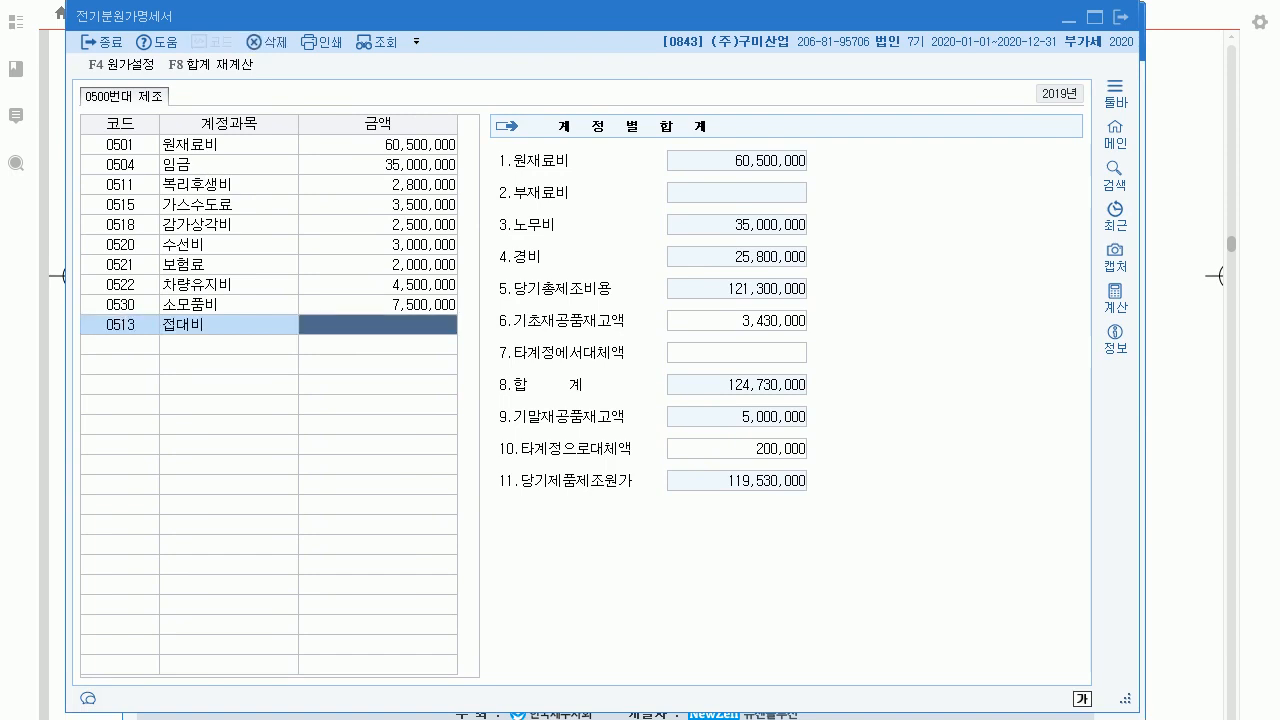
pyautogui.write('2500000')
pyautogui.press('Return')
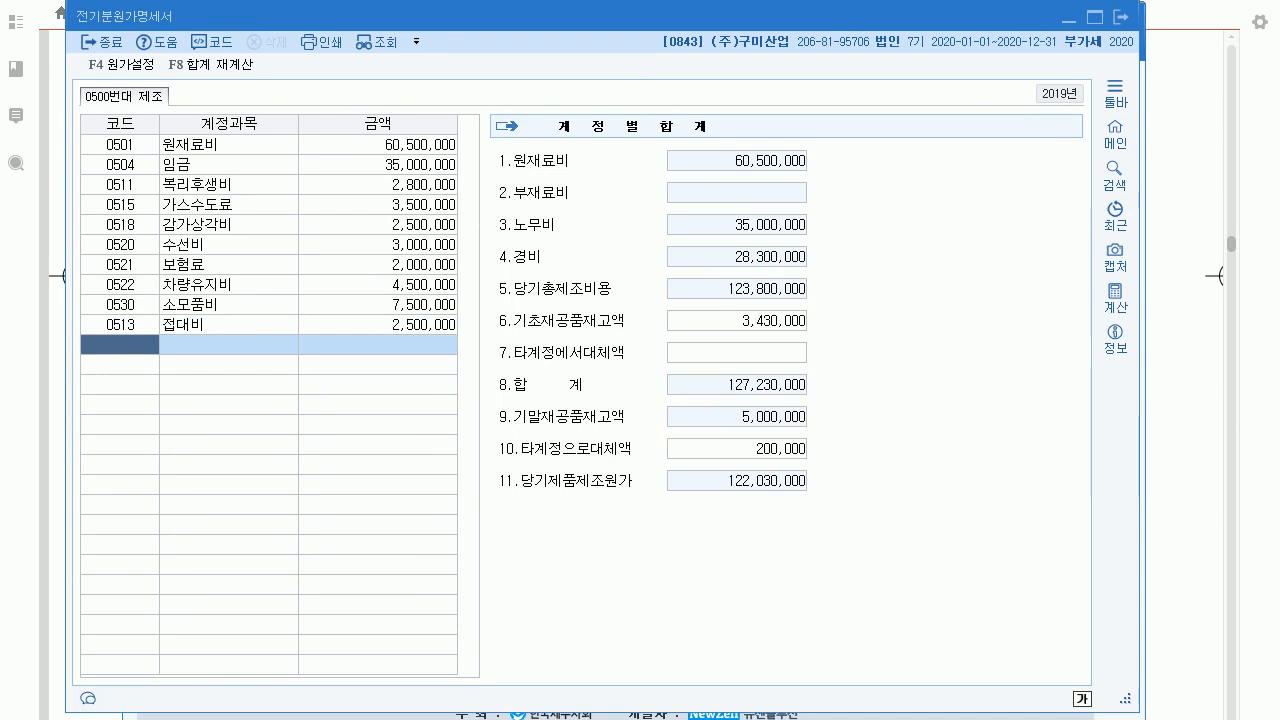
pyautogui.click(378, 325)
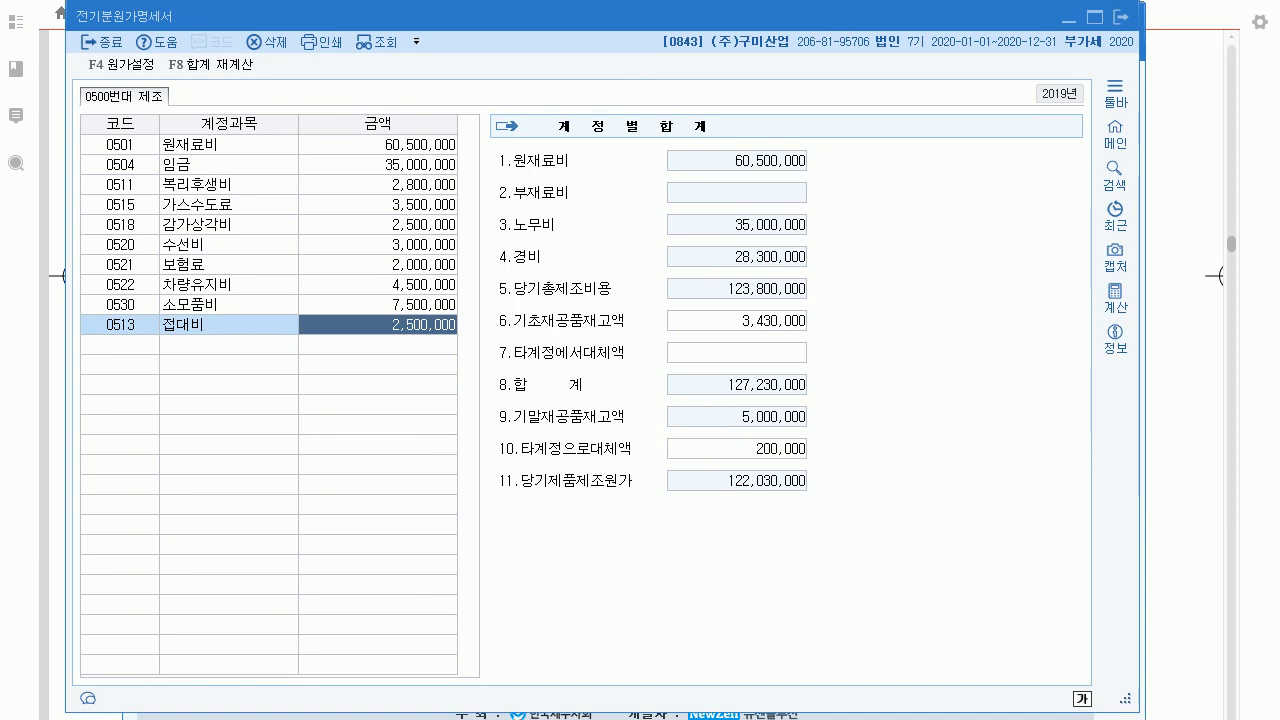
pyautogui.click(1115, 134)
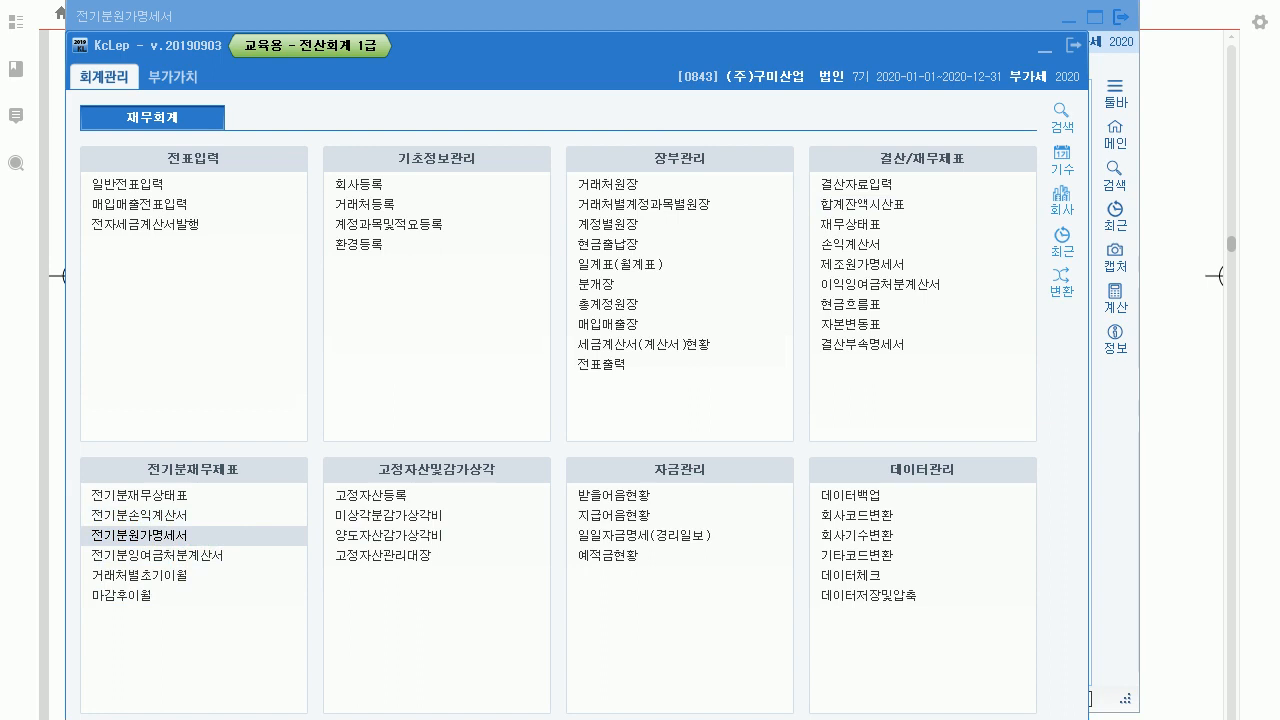
pyautogui.click(140, 535)
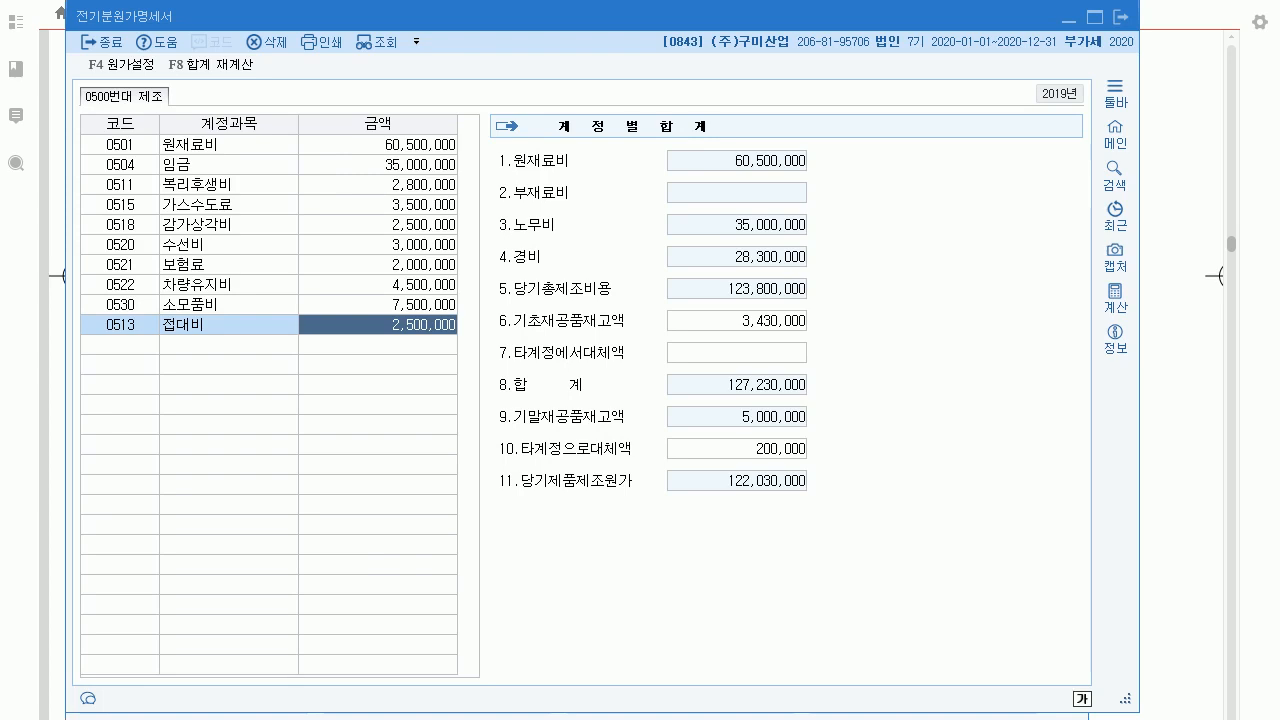
# In the 전기분손익계산서, set 당기제품제조원가 to 122,030,000 in the cost details of 0455 제품매출원가.
pyautogui.click(1115, 134)
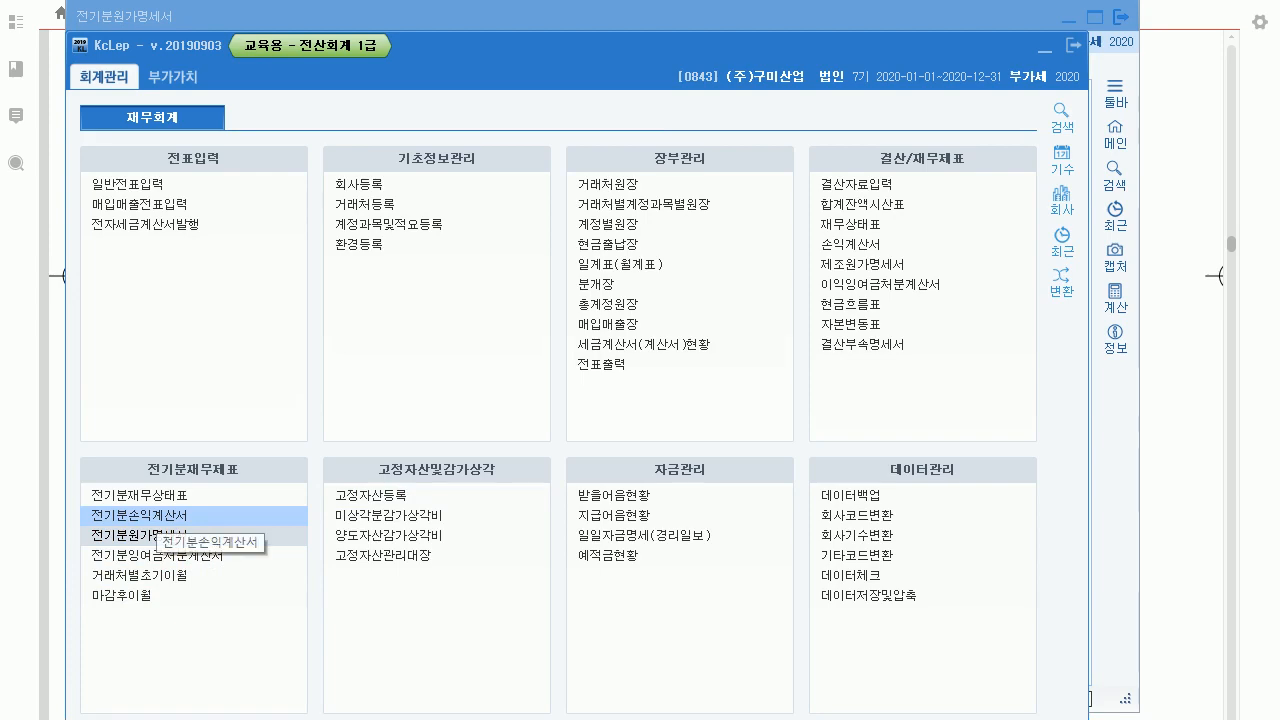
pyautogui.click(150, 515)
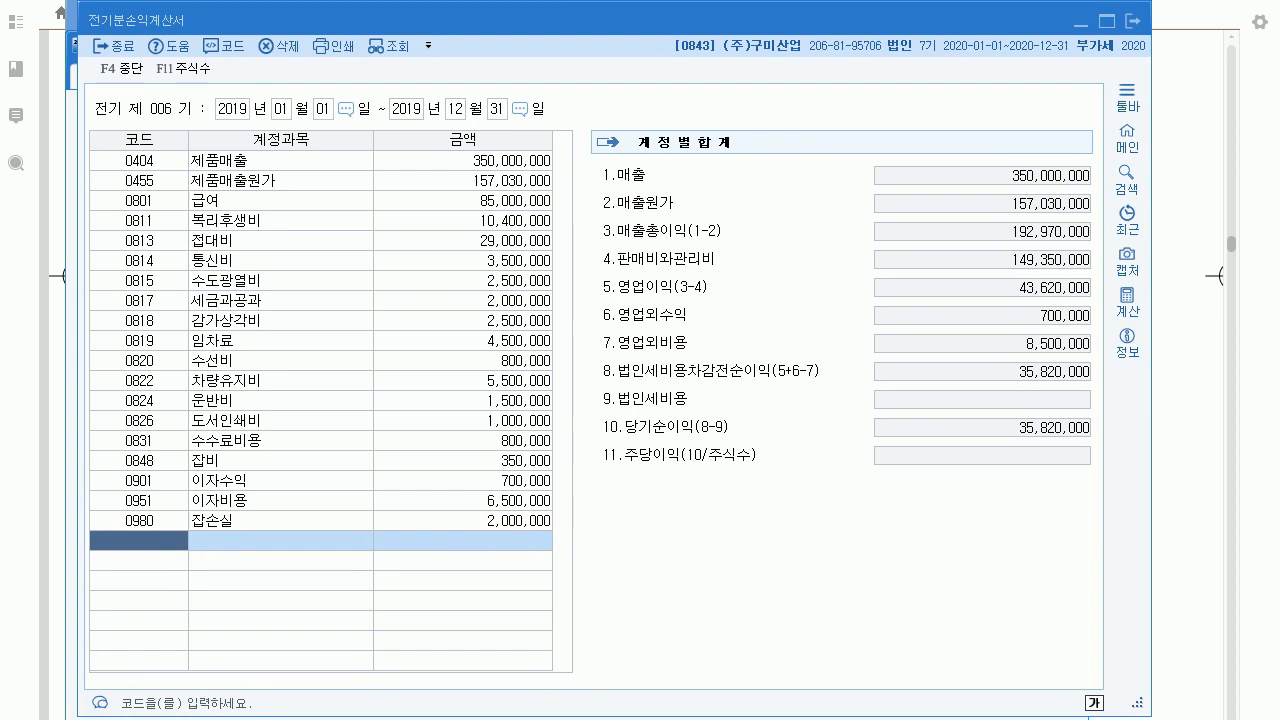
pyautogui.click(462, 181)
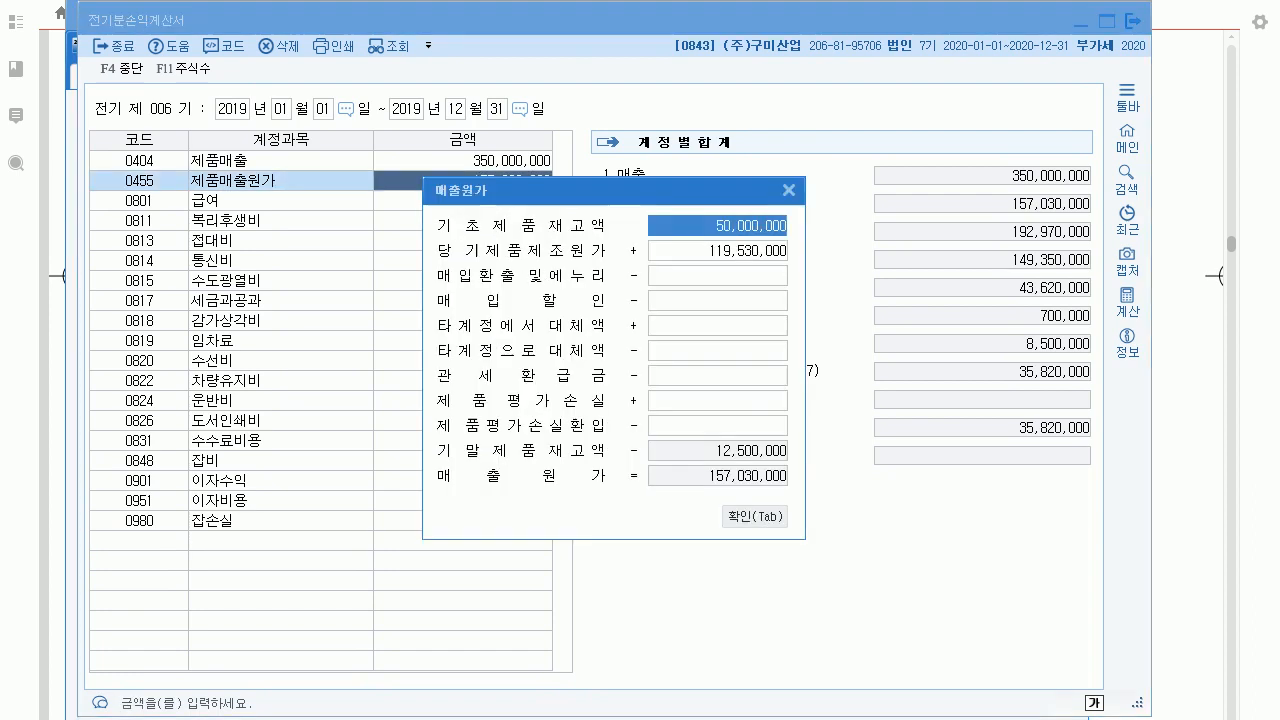
pyautogui.press('Return')
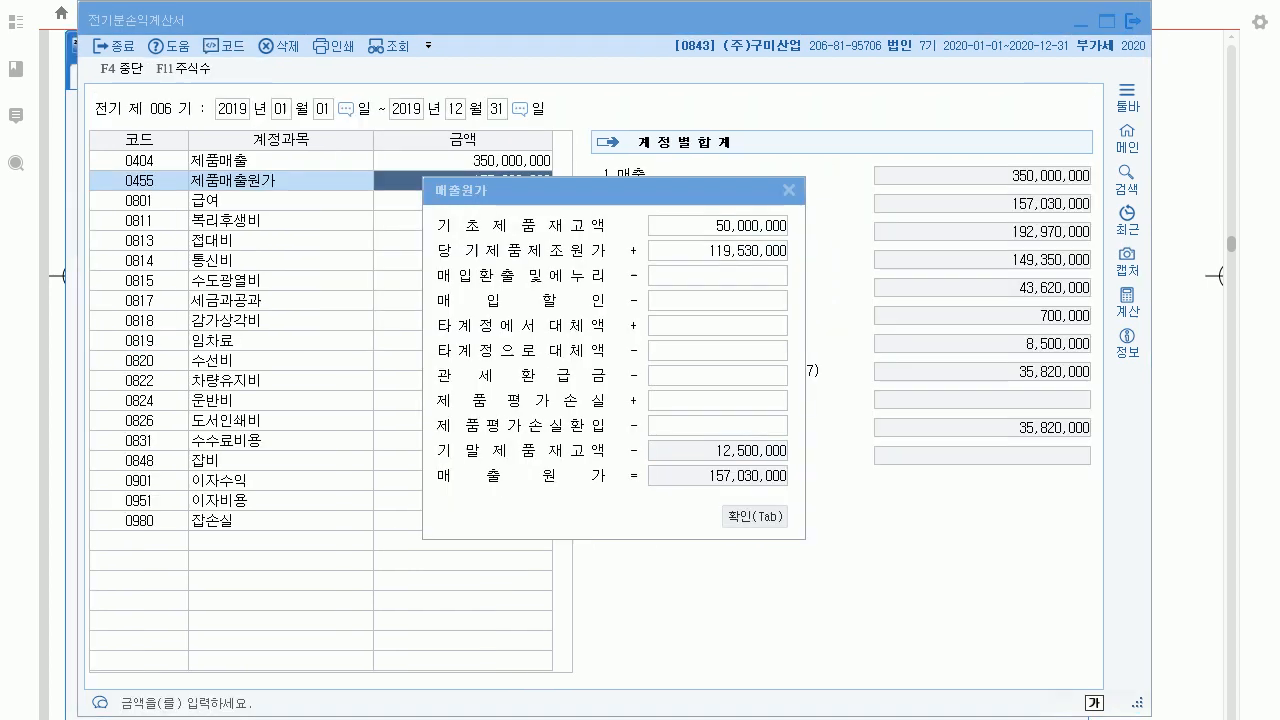
pyautogui.click(717, 251)
pyautogui.write('122030000')
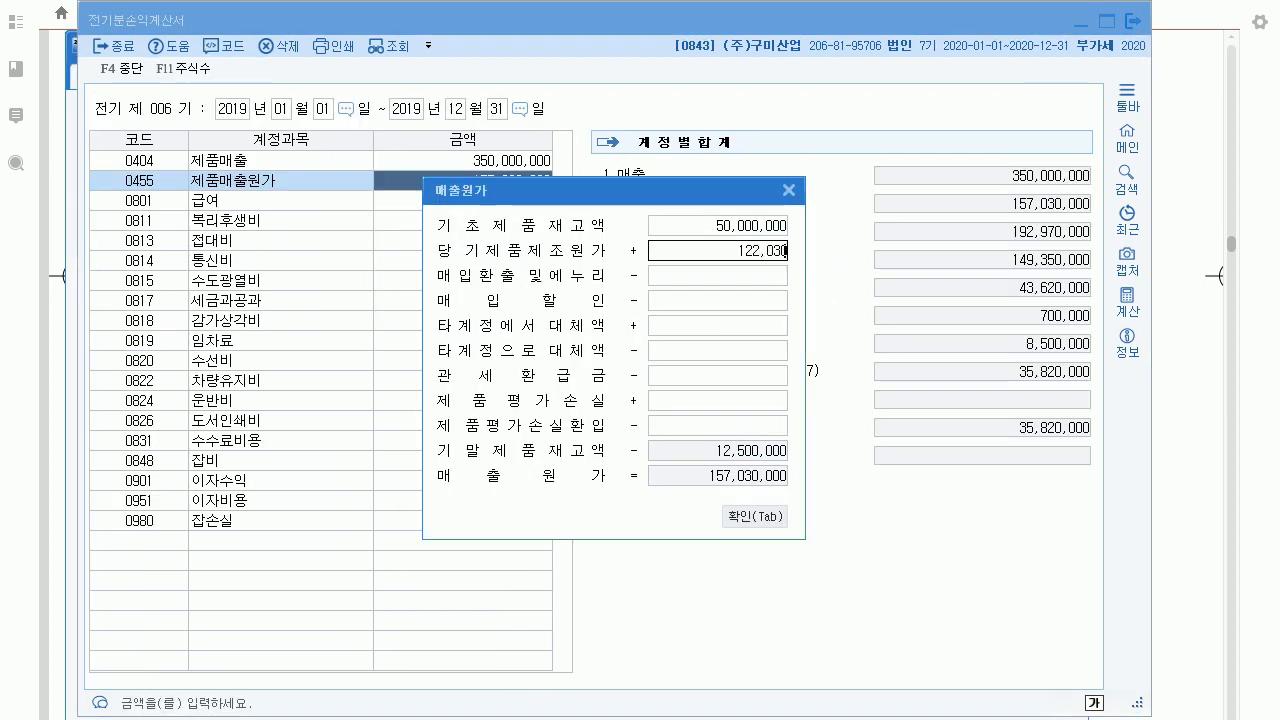
pyautogui.press('Return')
pyautogui.click(717, 251)
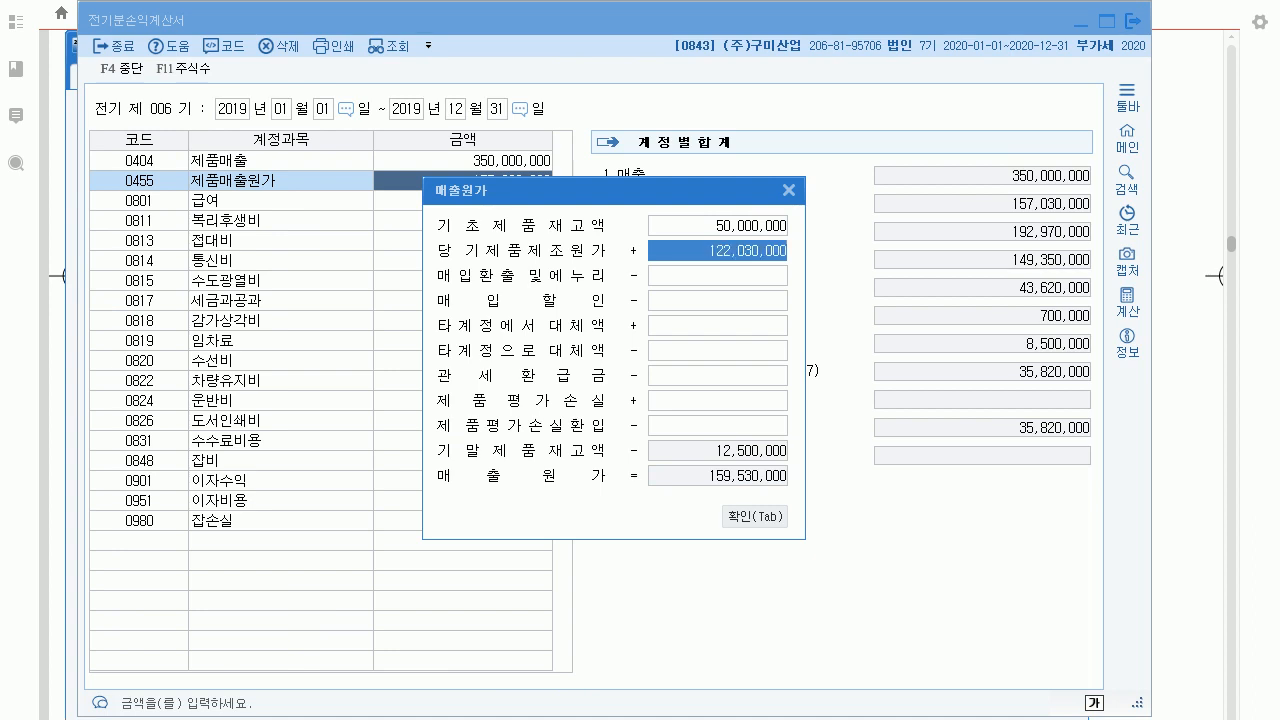
pyautogui.press('Tab')
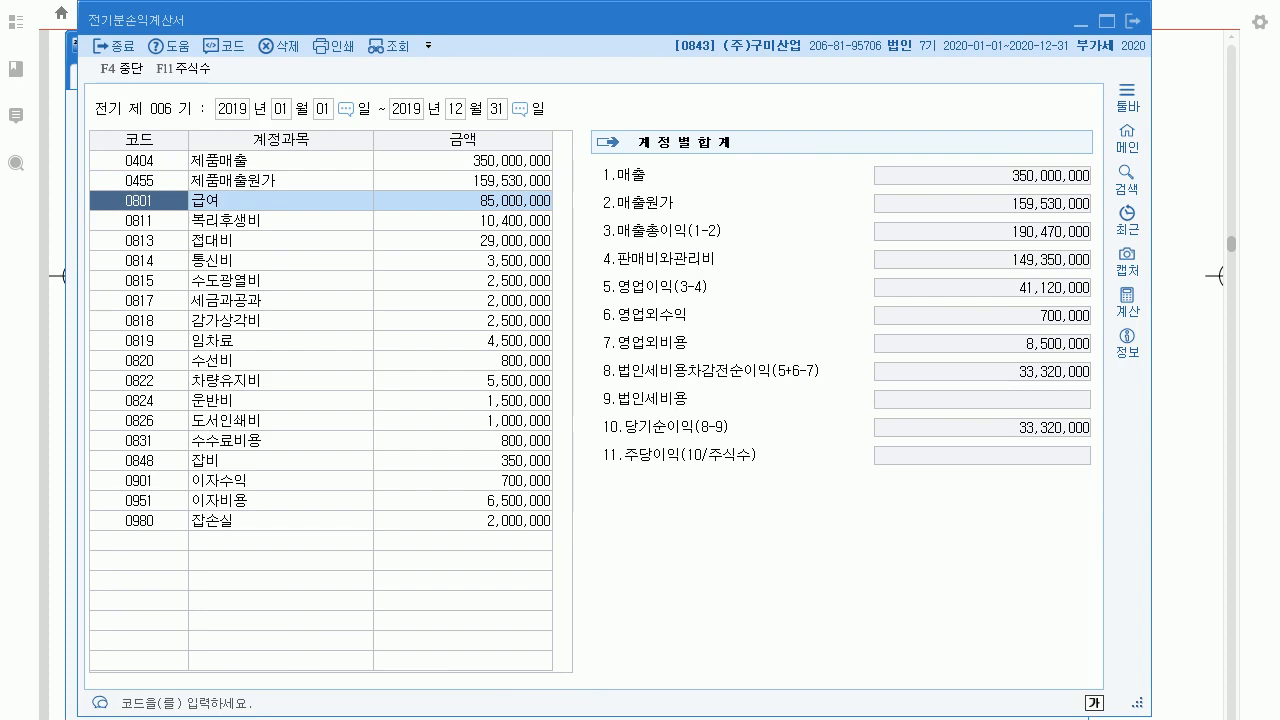
# Open the 전기분잉여금처분계산서 and load the 당기순이익 from the 전기분손익계산서 into it.
pyautogui.press('Escape')
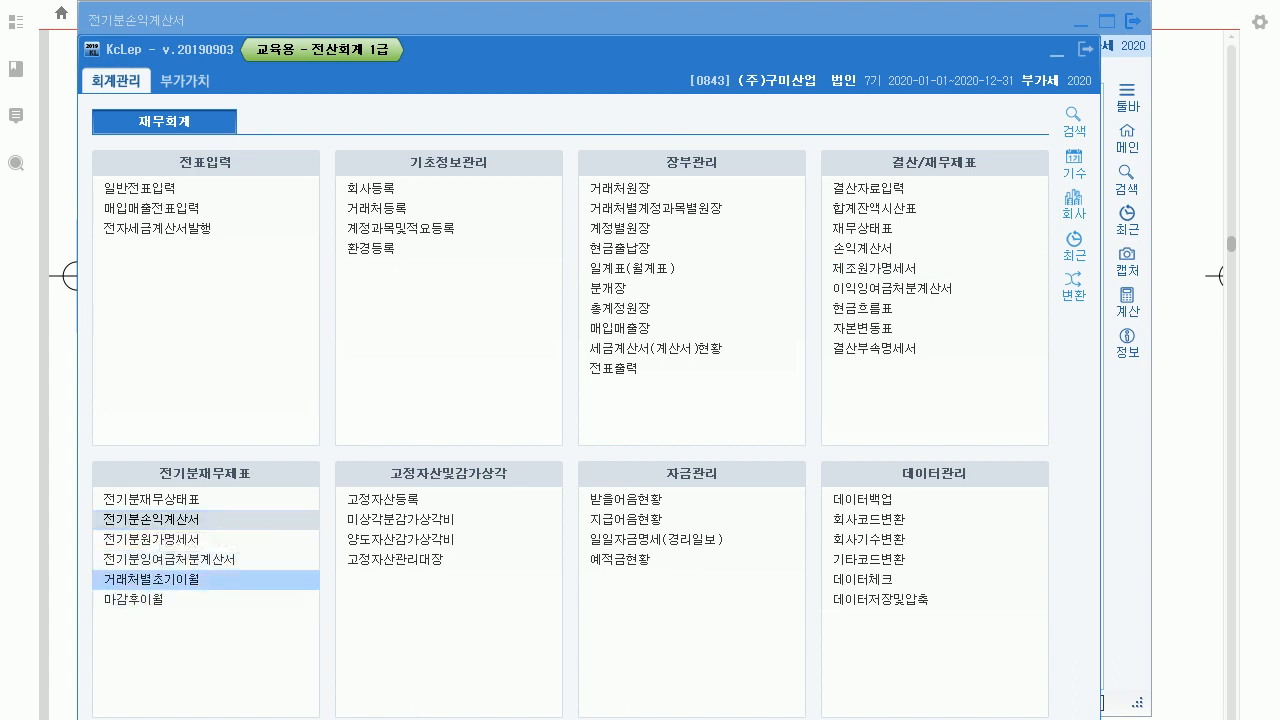
pyautogui.click(170, 559)
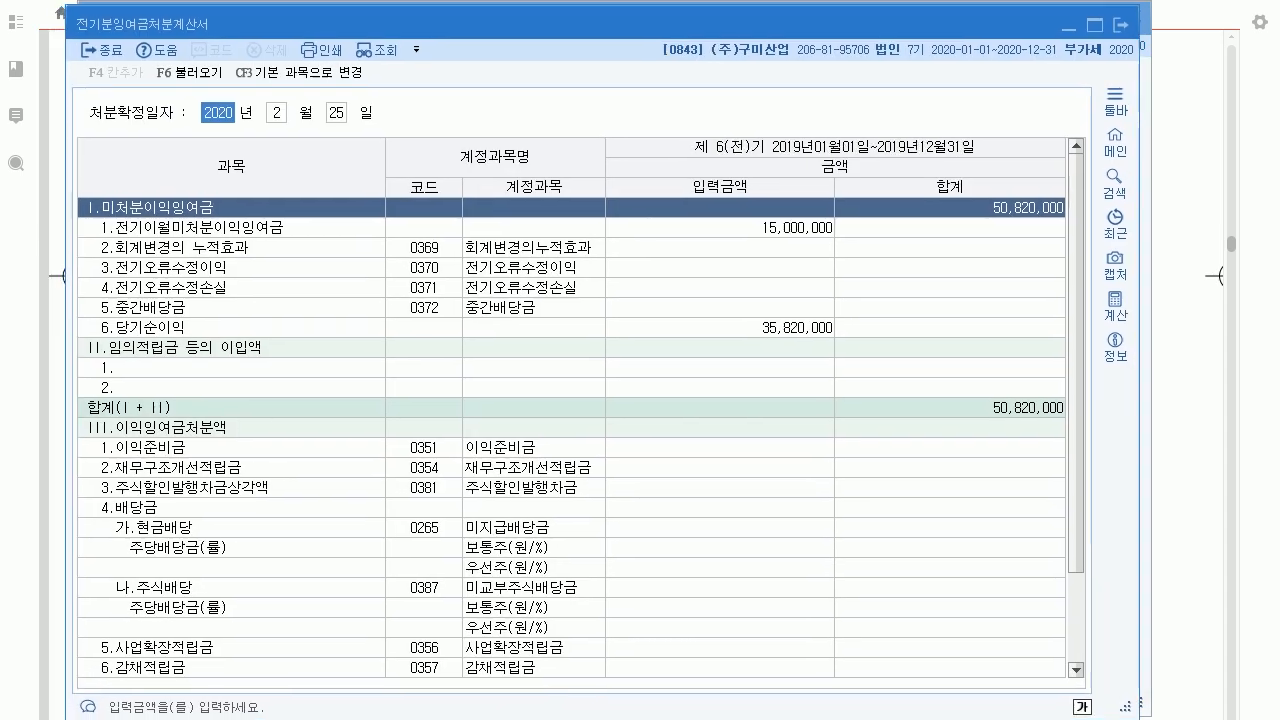
pyautogui.click(720, 322)
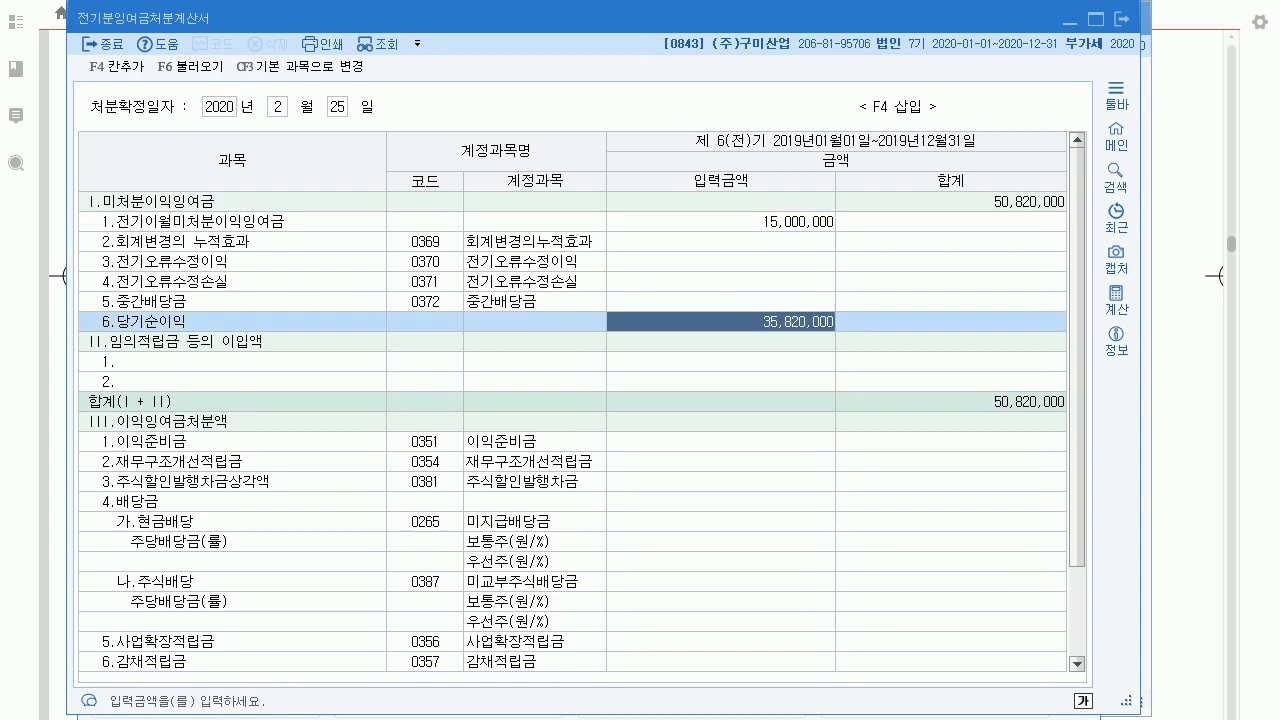
pyautogui.press('F6')
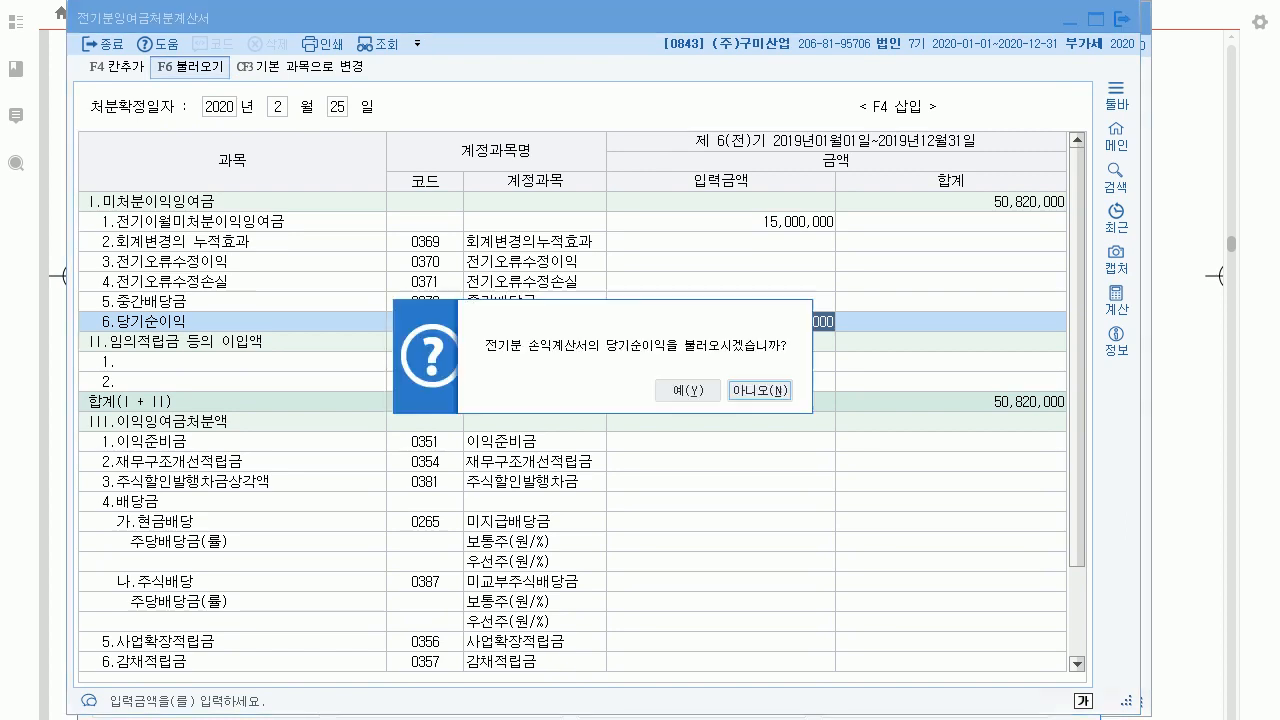
pyautogui.press('Left')
pyautogui.click(720, 321)
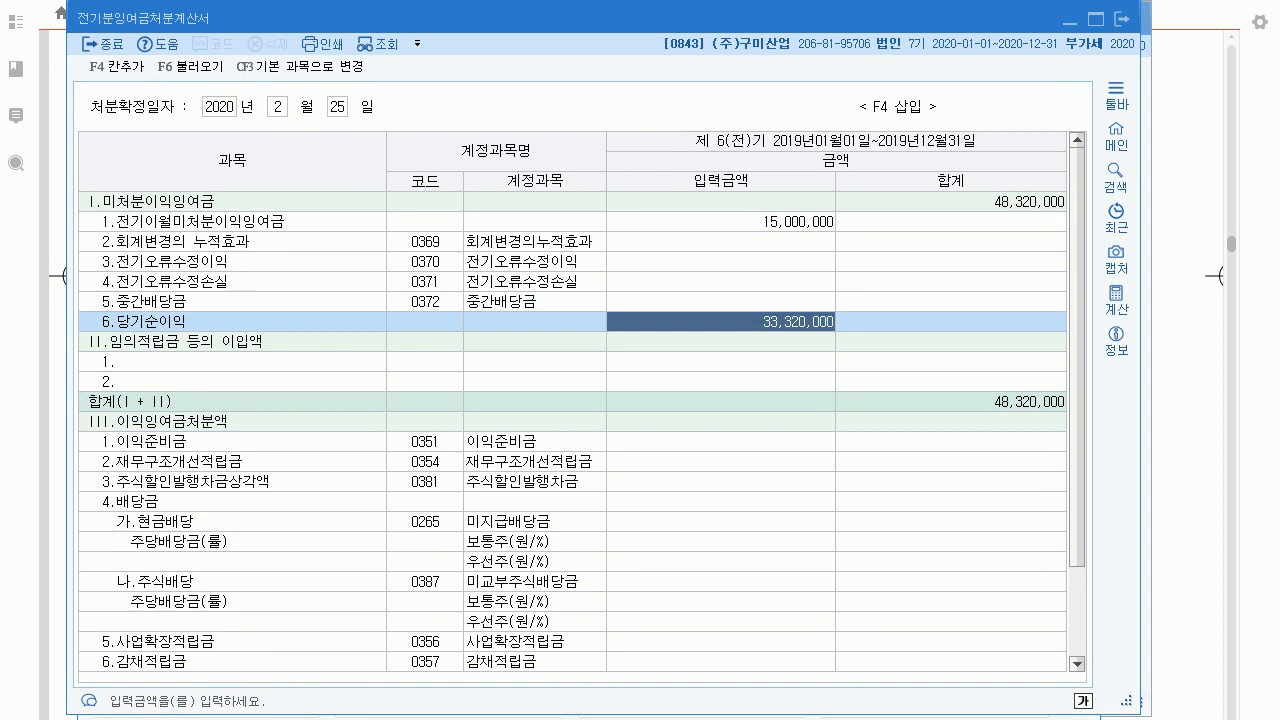
pyautogui.click(720, 202)
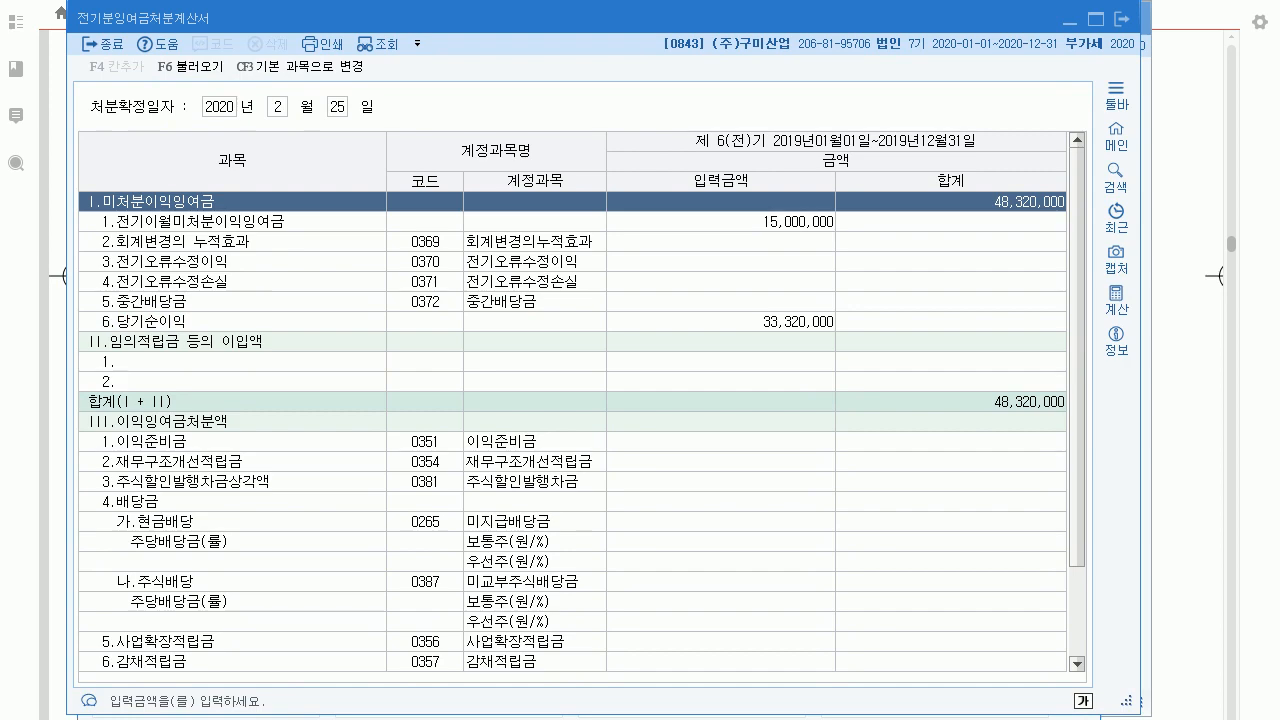
# In the 전기분재무상태표, add account 0375 이월이익잉여금 with 48,320,000 under liabilities and capital.
pyautogui.click(1116, 135)
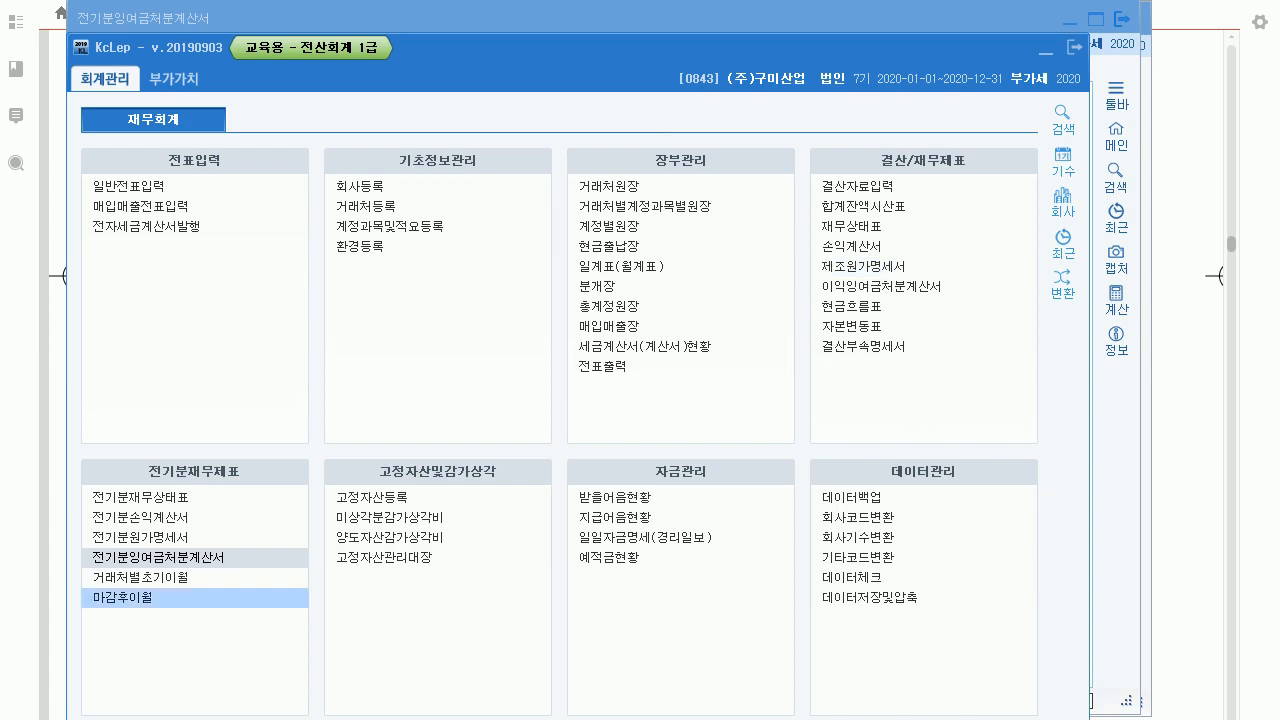
pyautogui.click(140, 498)
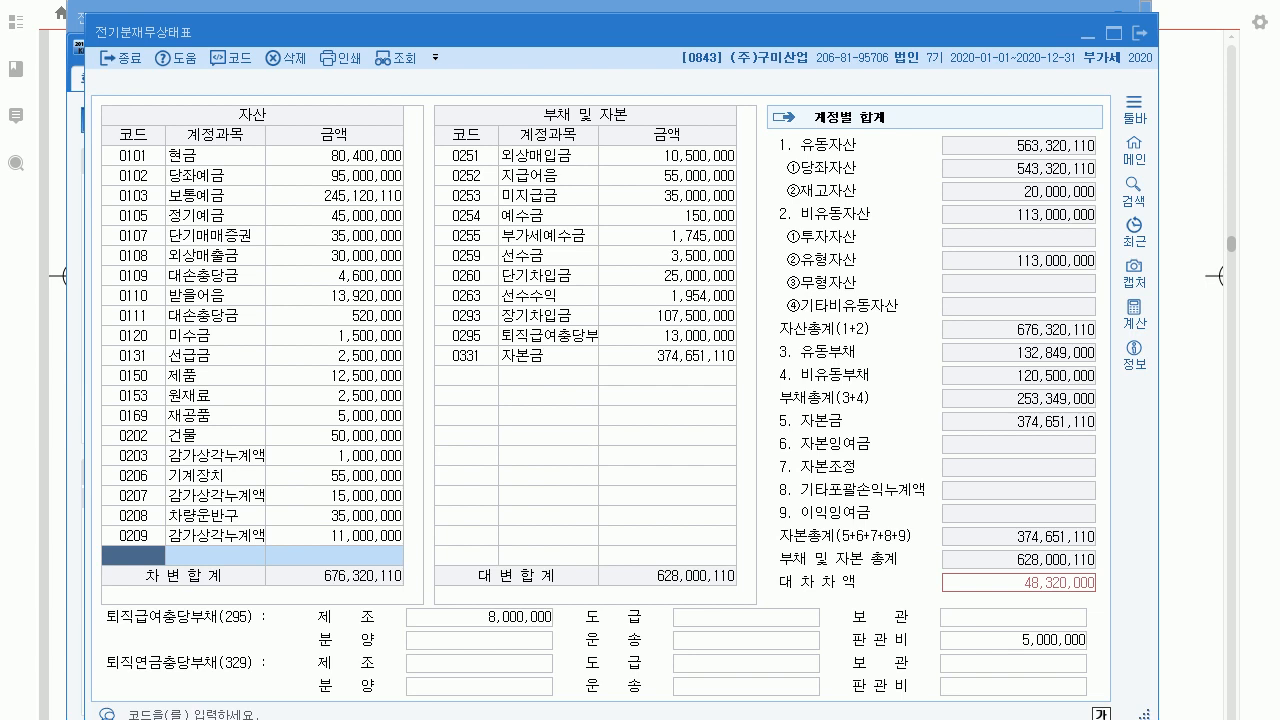
pyautogui.click(466, 376)
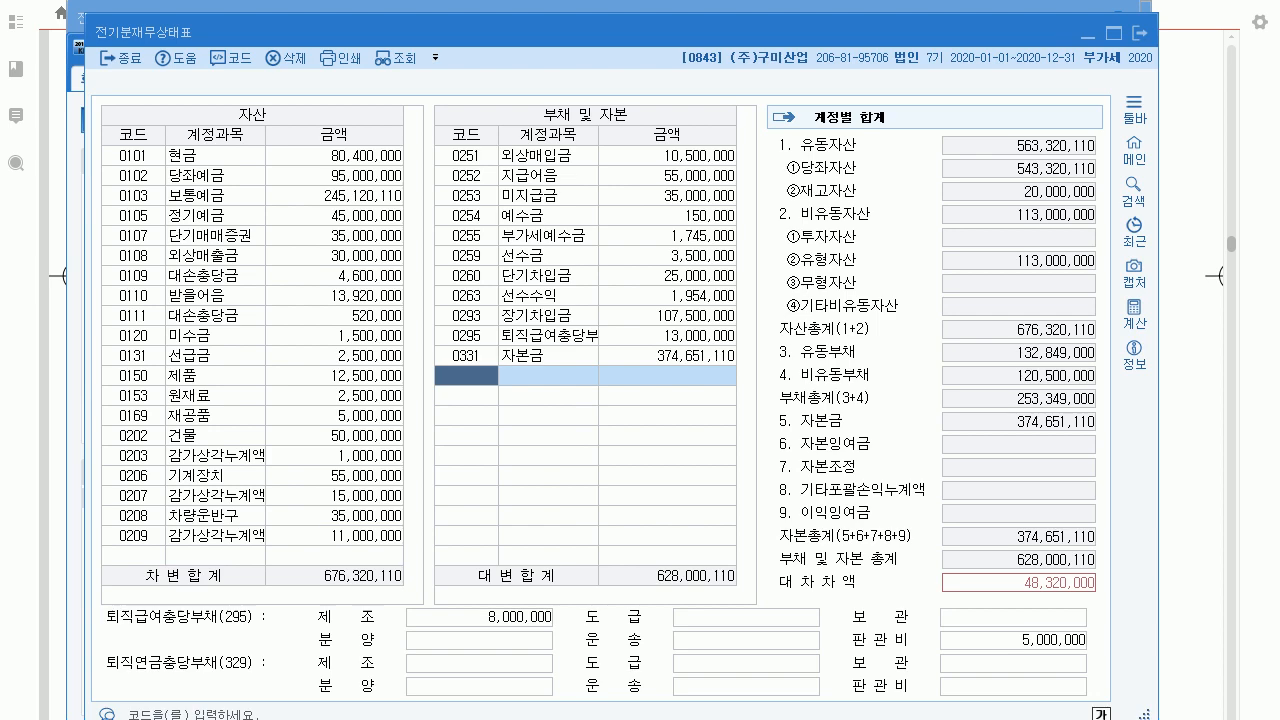
pyautogui.write('이월')
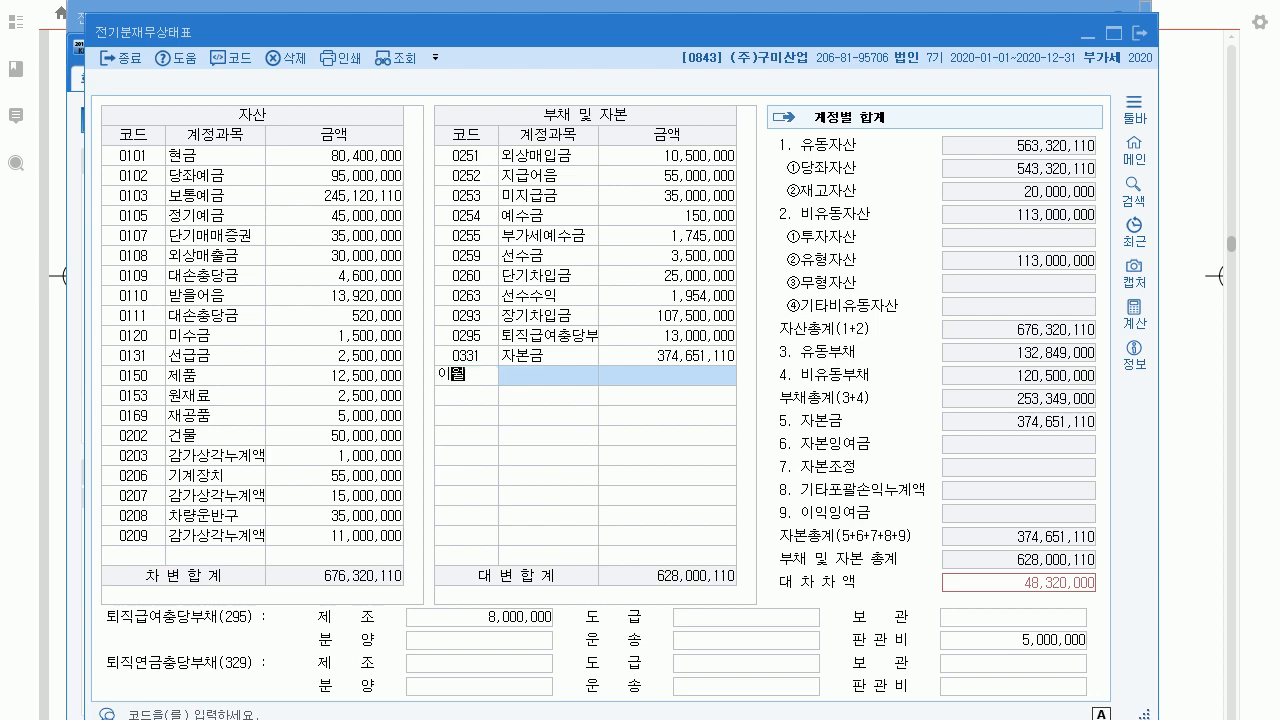
pyautogui.press('Return')
pyautogui.press('Return')
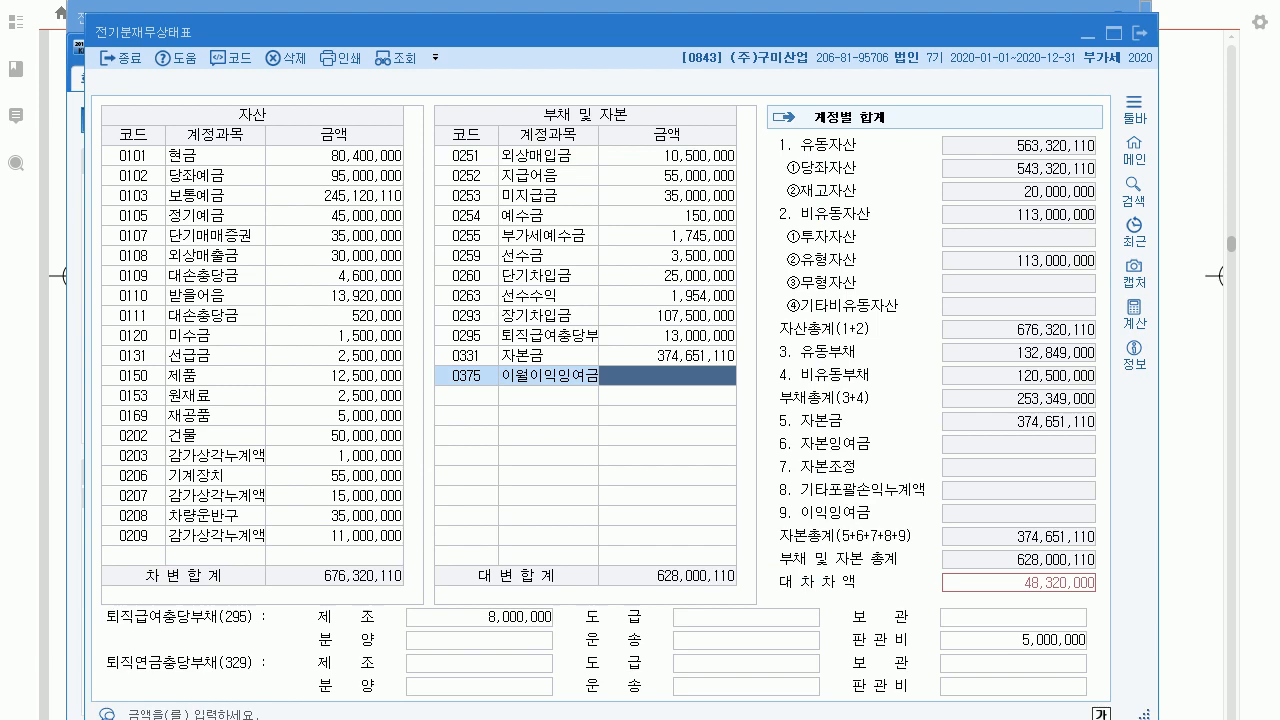
pyautogui.press('Return')
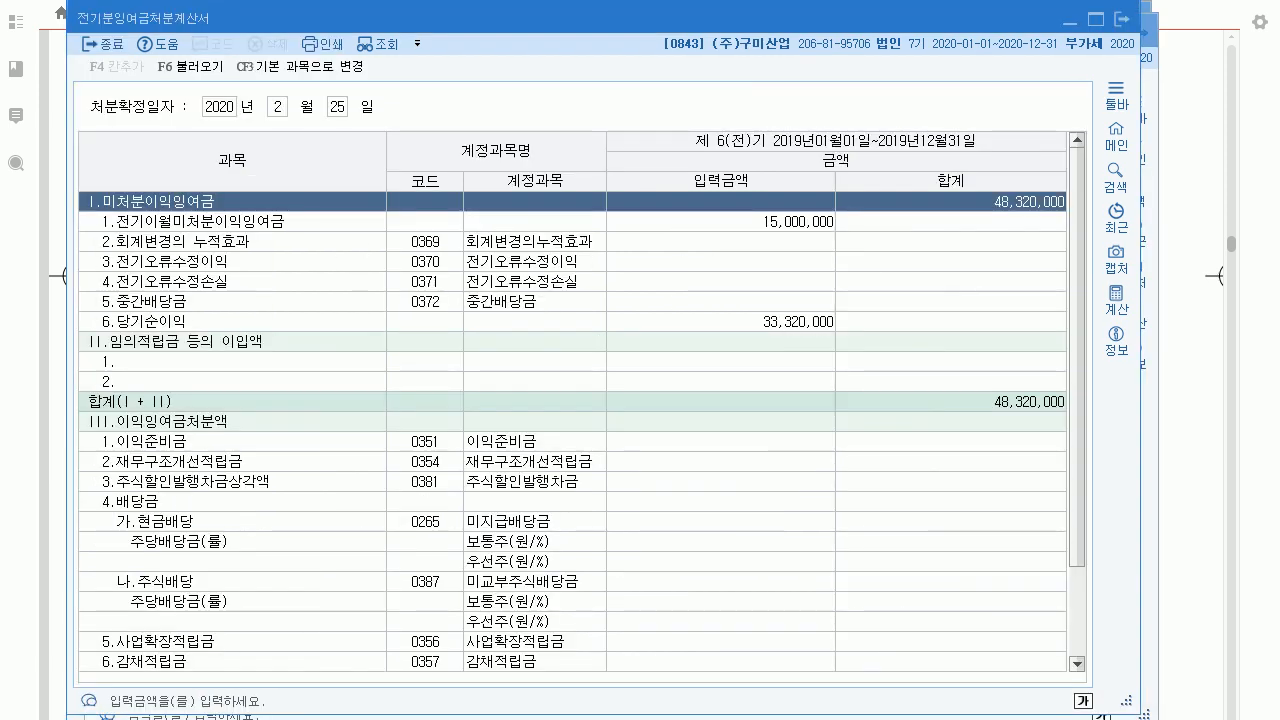
pyautogui.press('Escape')
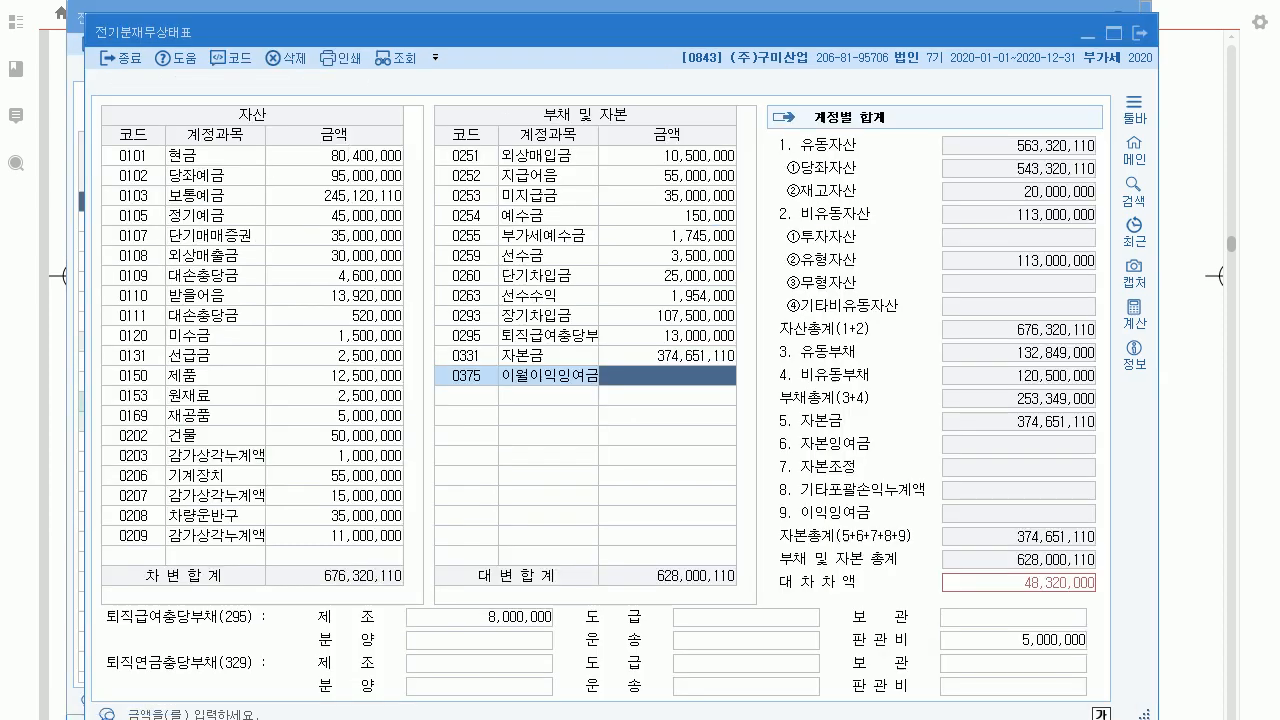
pyautogui.write('48320000')
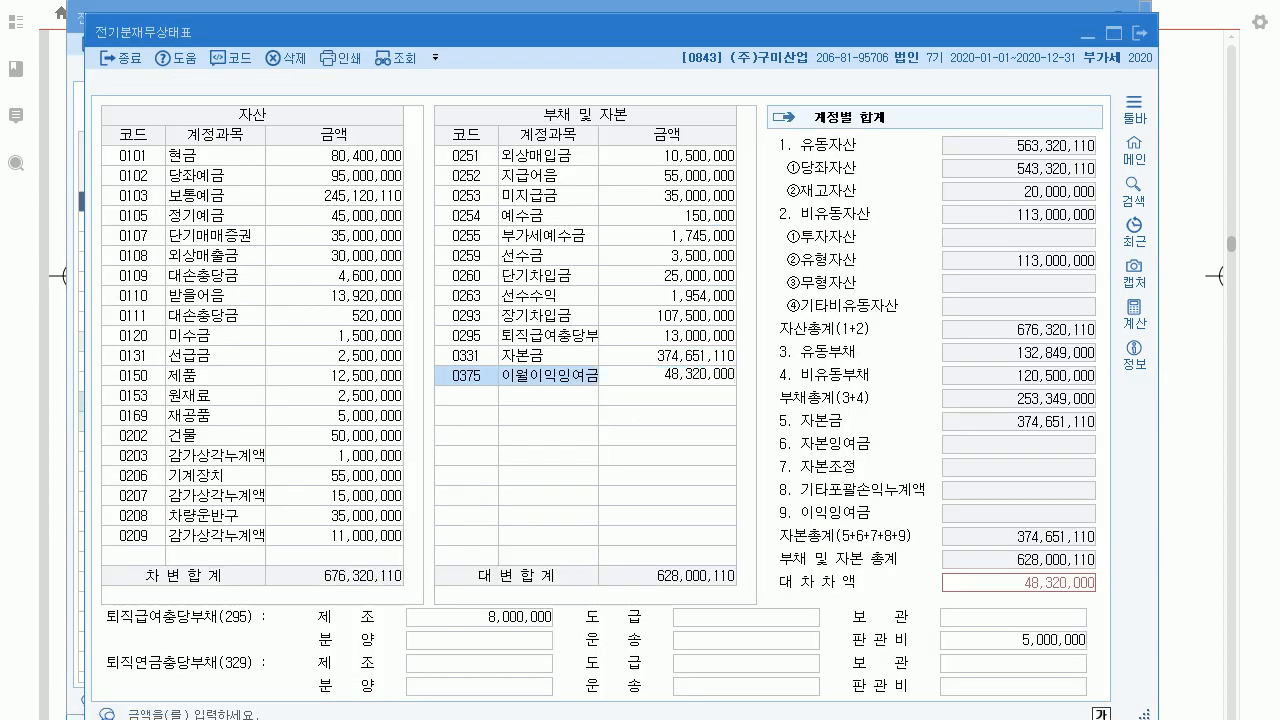
pyautogui.press('Return')
pyautogui.click(667, 376)
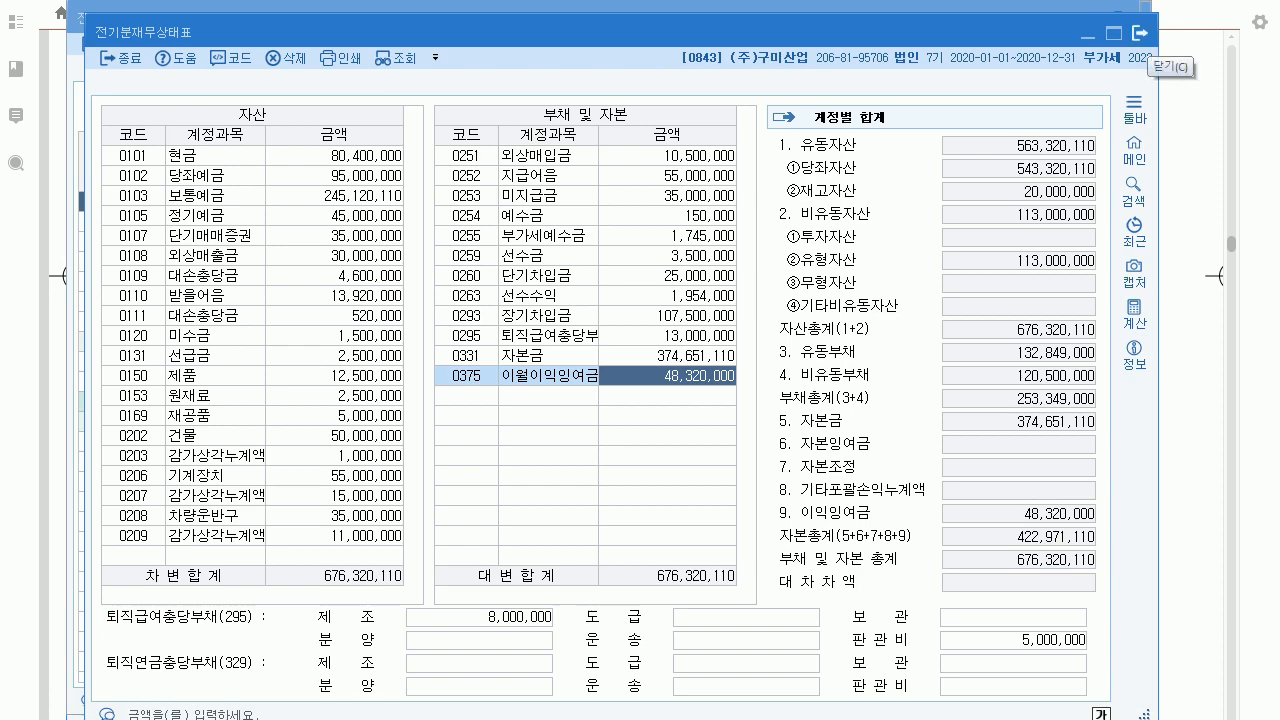
# Close the open prior-period statement windows and return to the main menu.
pyautogui.click(1139, 33)
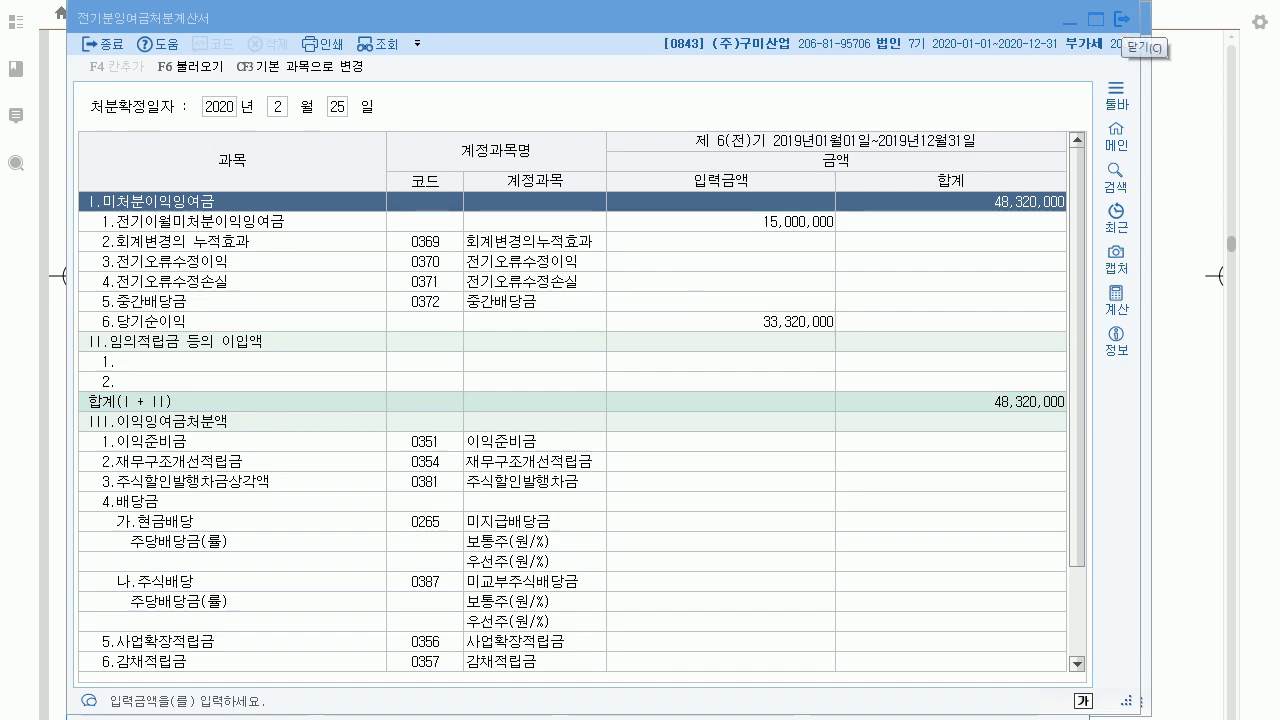
pyautogui.click(1122, 19)
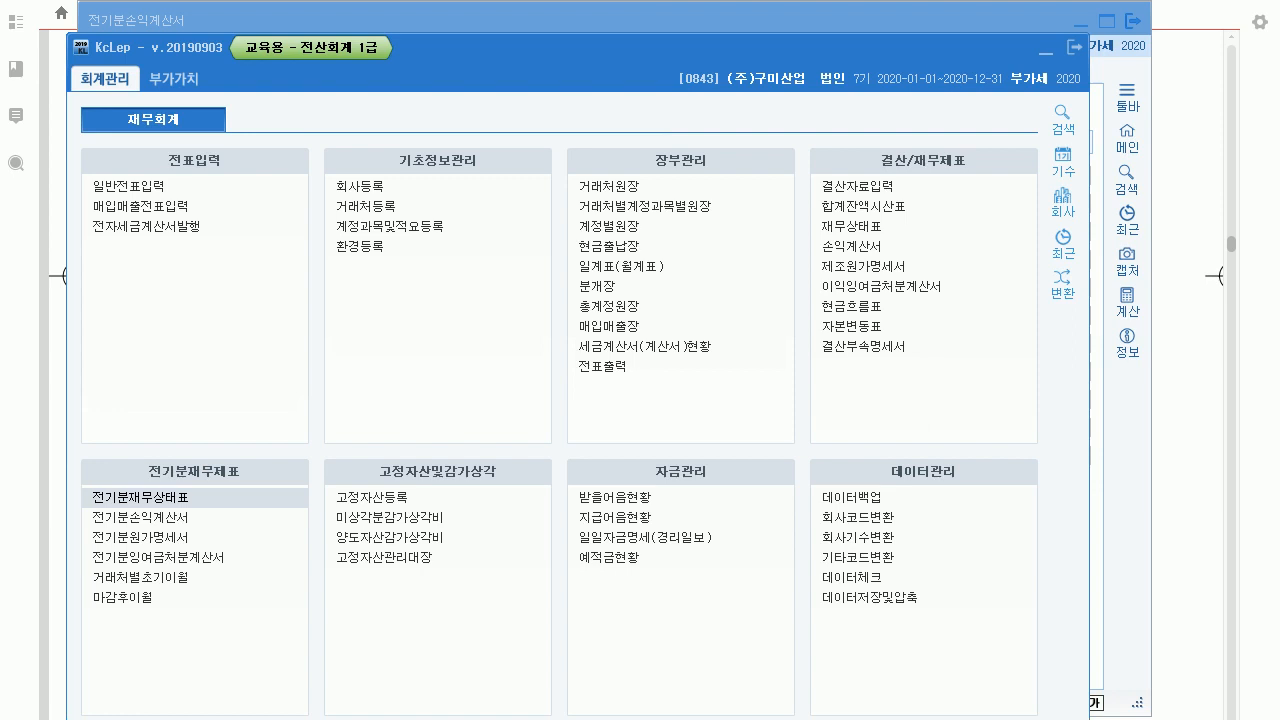
pyautogui.moveTo(600, 47); pyautogui.dragTo(606, 30)
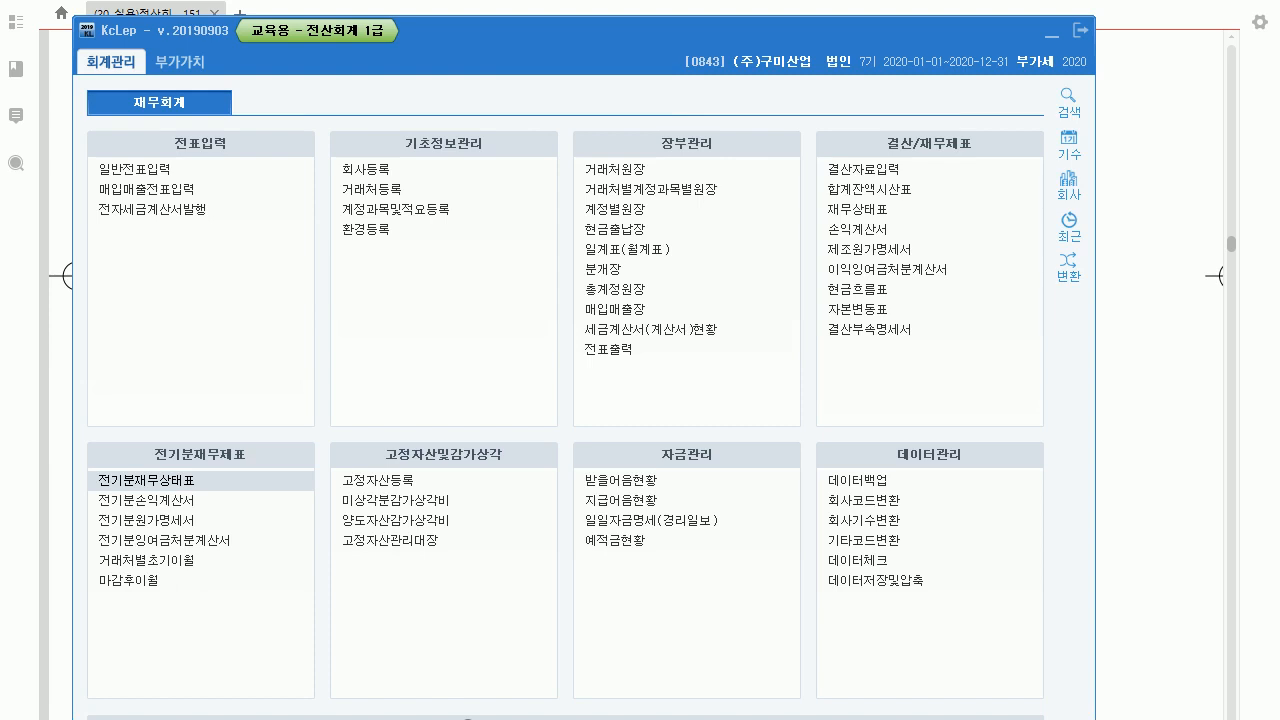
# Check the second task in the exam document, and open 거래처별초기이월 in KcLep.
pyautogui.hotkey('alt', 'Tab')
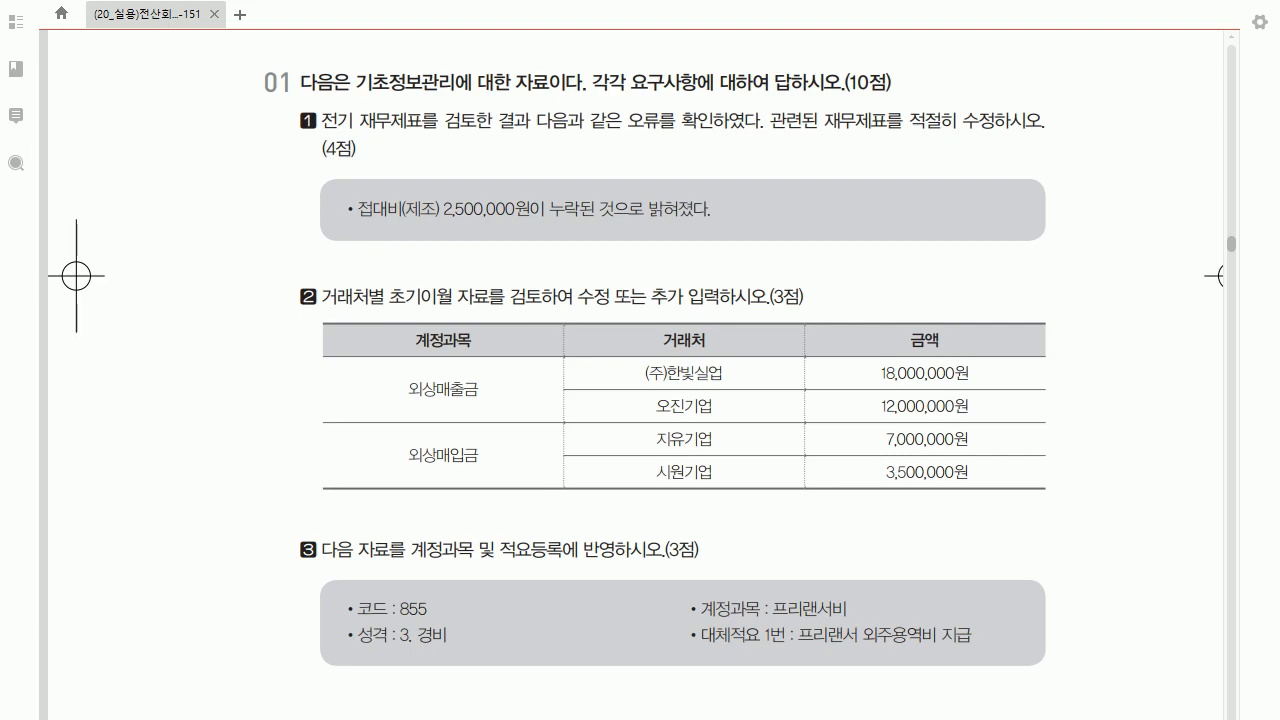
pyautogui.hotkey('alt', 'Tab')
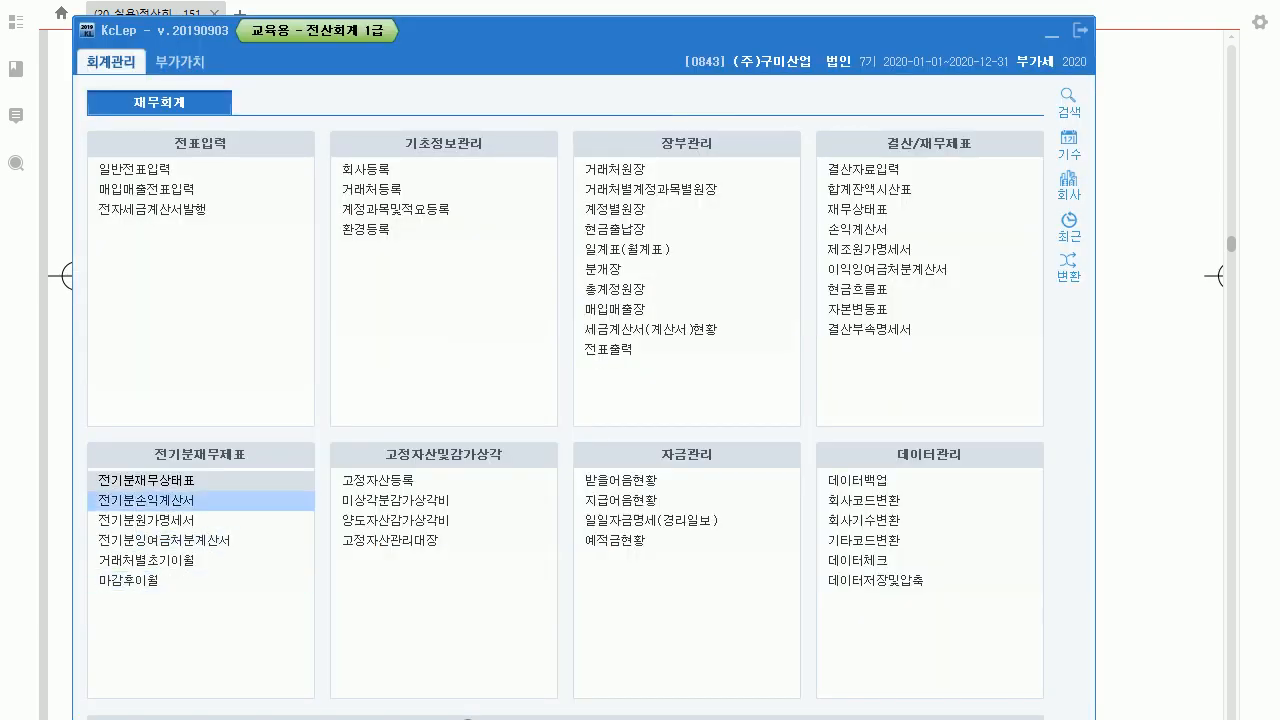
pyautogui.click(147, 561)
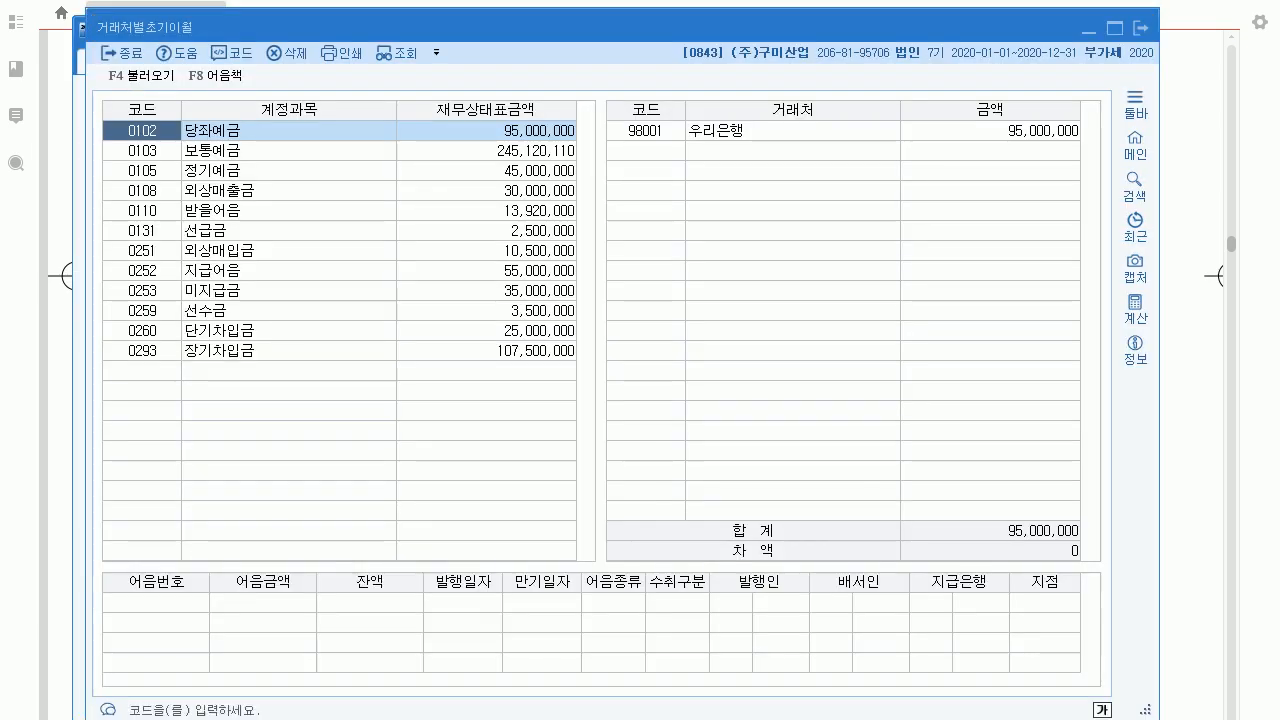
pyautogui.moveTo(500, 26); pyautogui.dragTo(469, 27)
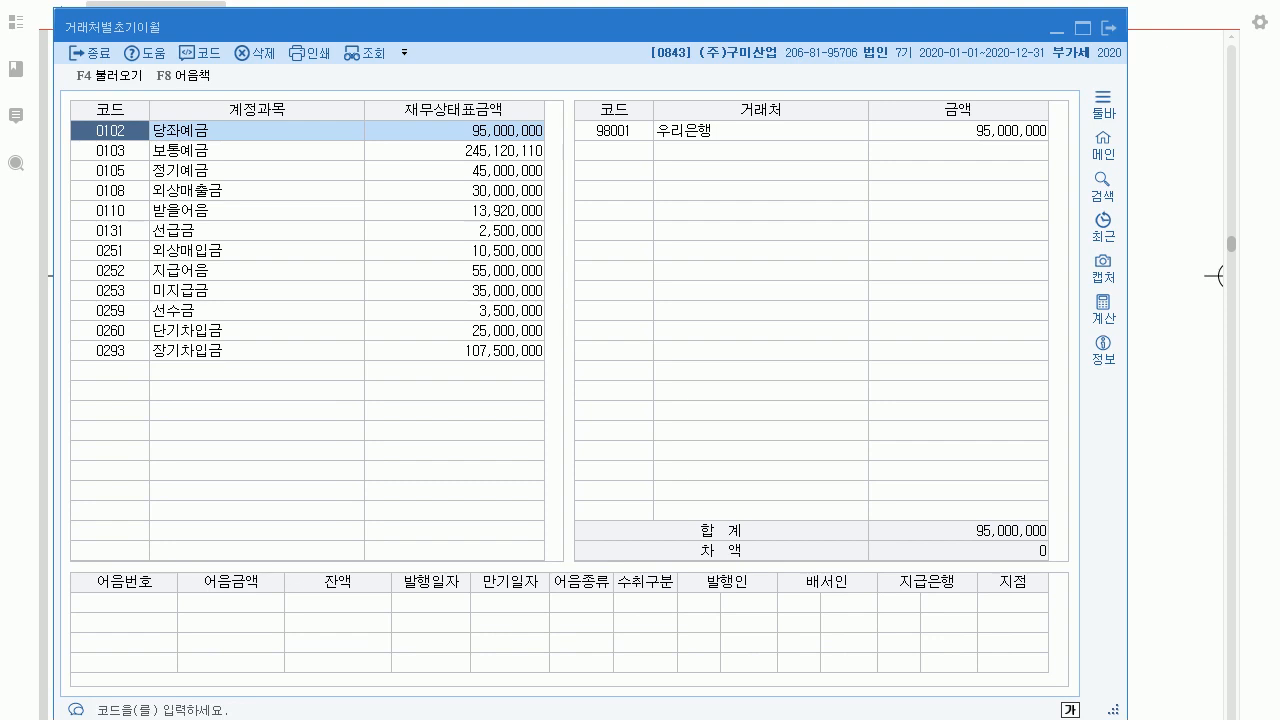
# For 0108 외상매출금, set the opening balance of (주)한빛실업 to 18,000,000 and of 오진기업 to 12,000,000.
pyautogui.click(455, 191)
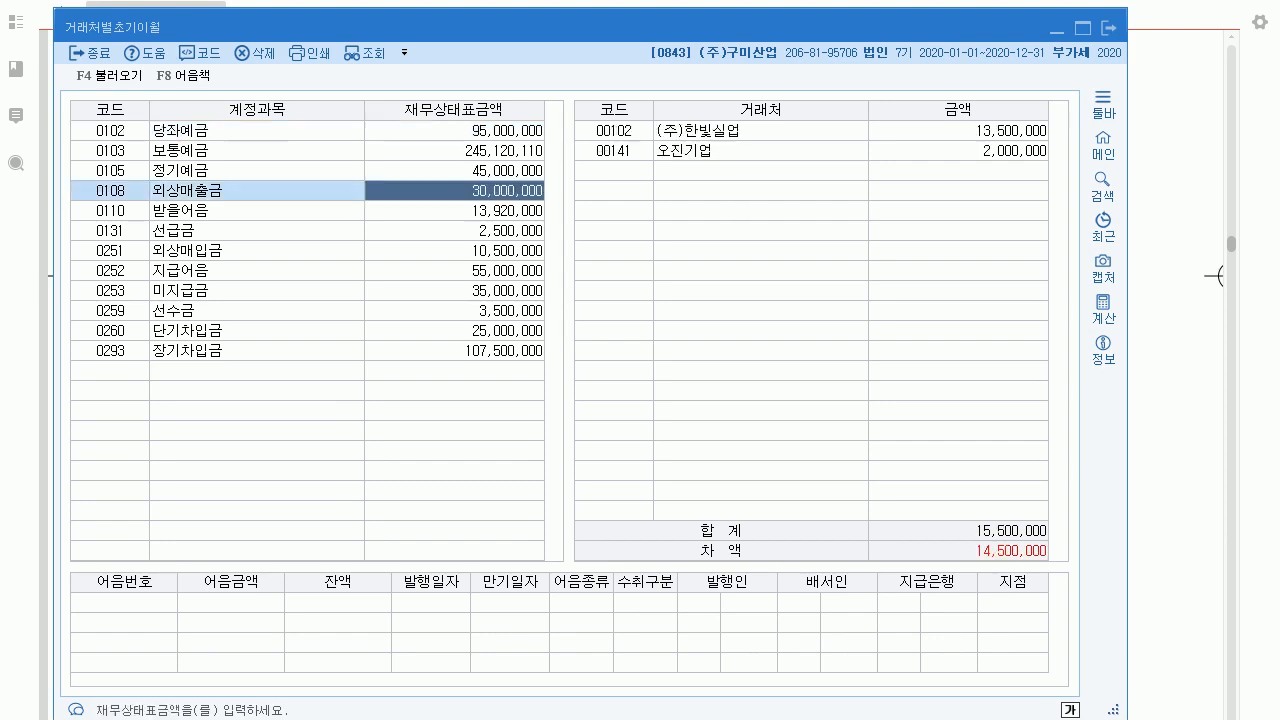
pyautogui.click(958, 131)
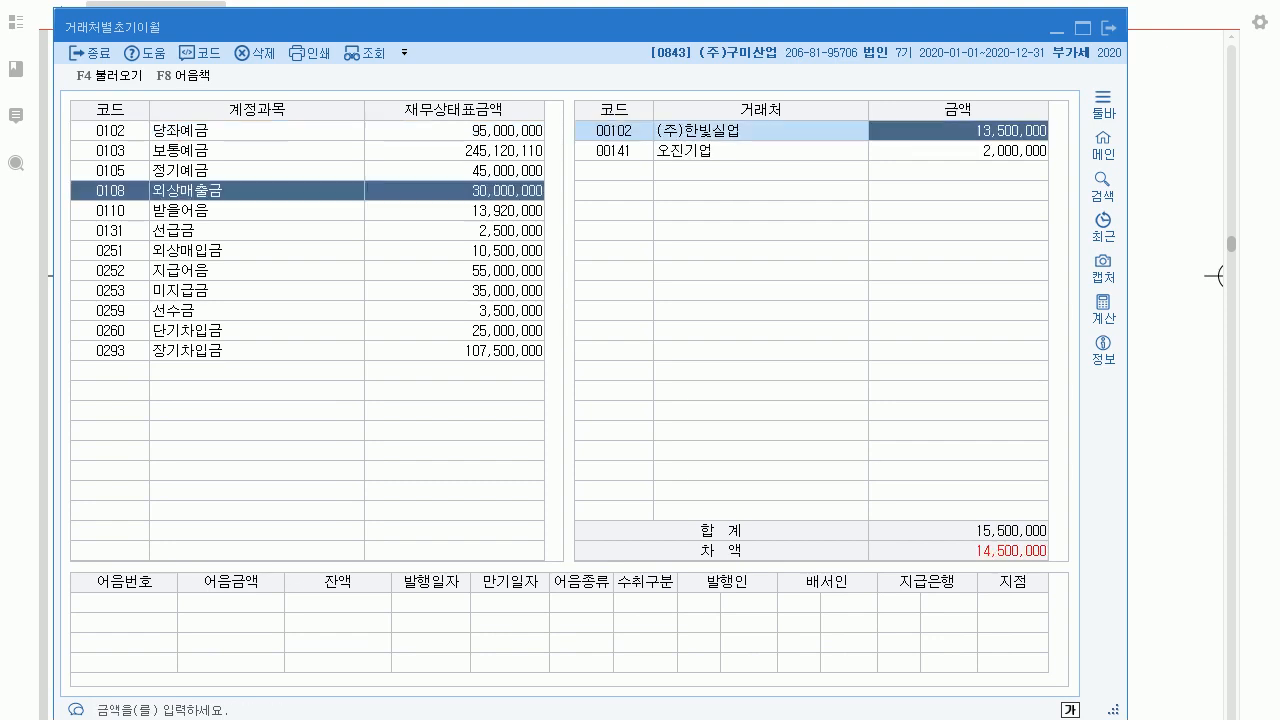
pyautogui.press('Down')
pyautogui.press('Up')
pyautogui.write('18000000')
pyautogui.press('Return')
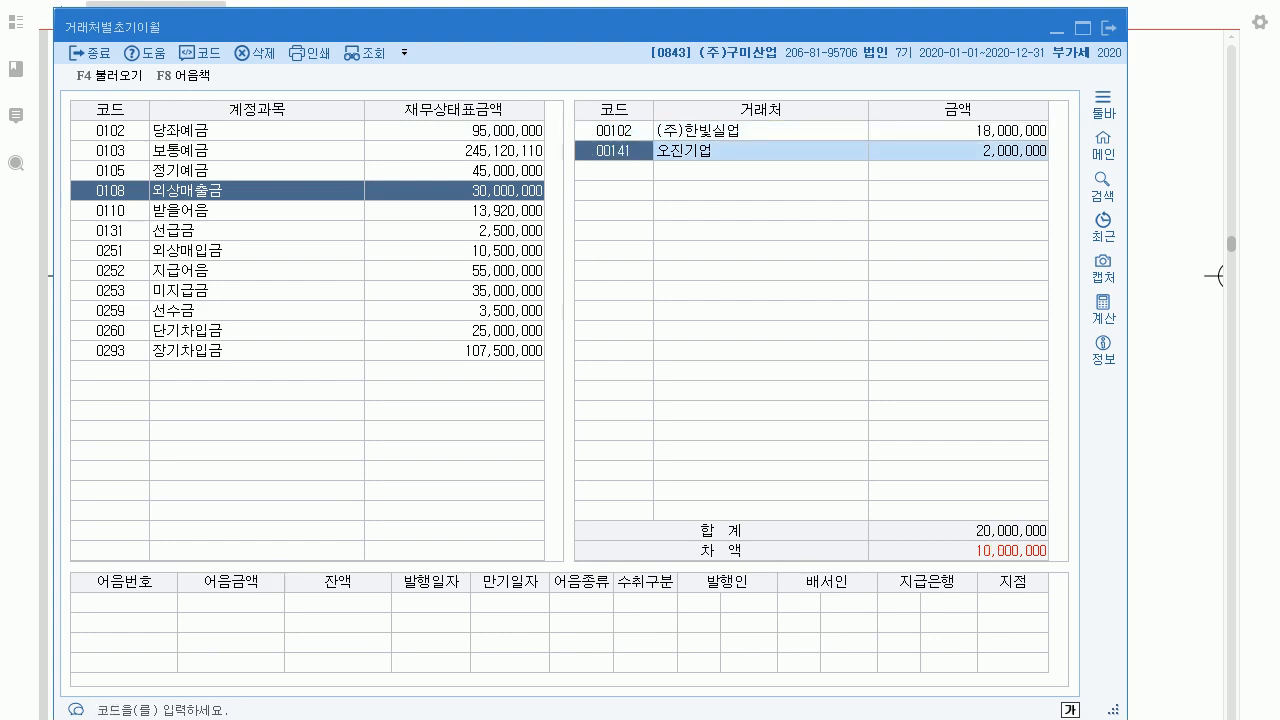
pyautogui.press('Return')
pyautogui.write('12000000')
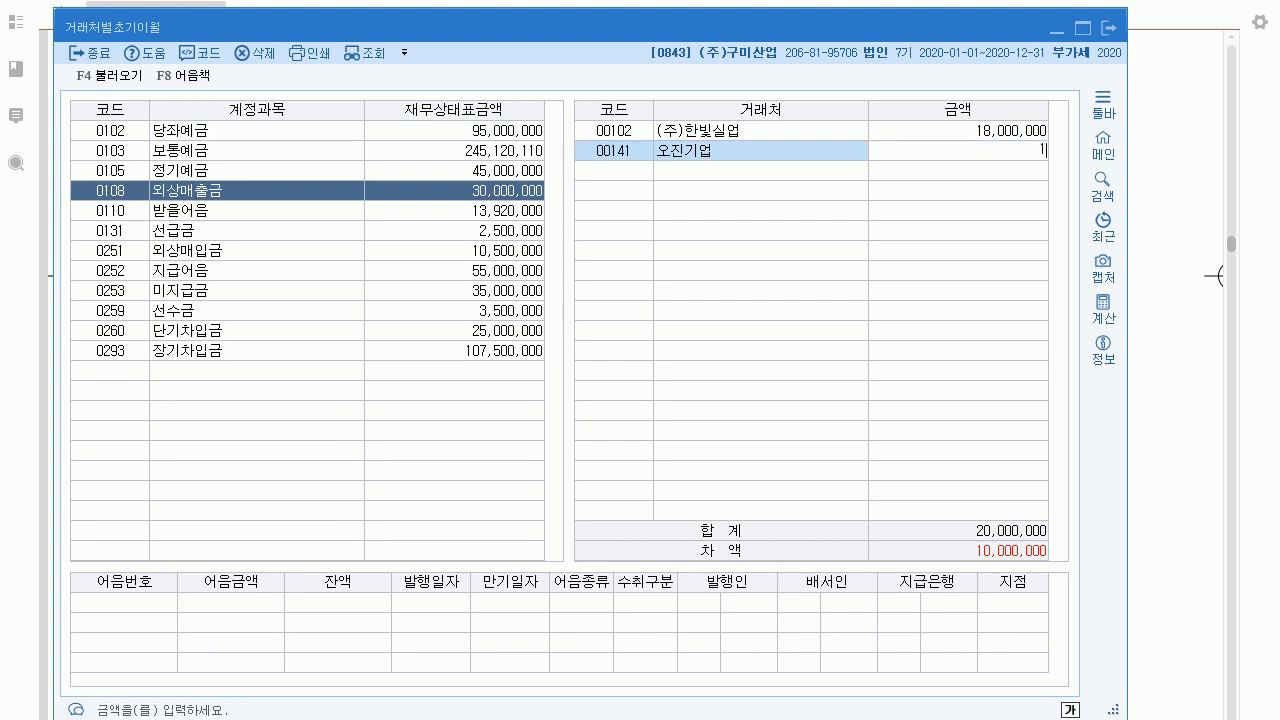
pyautogui.press('Return')
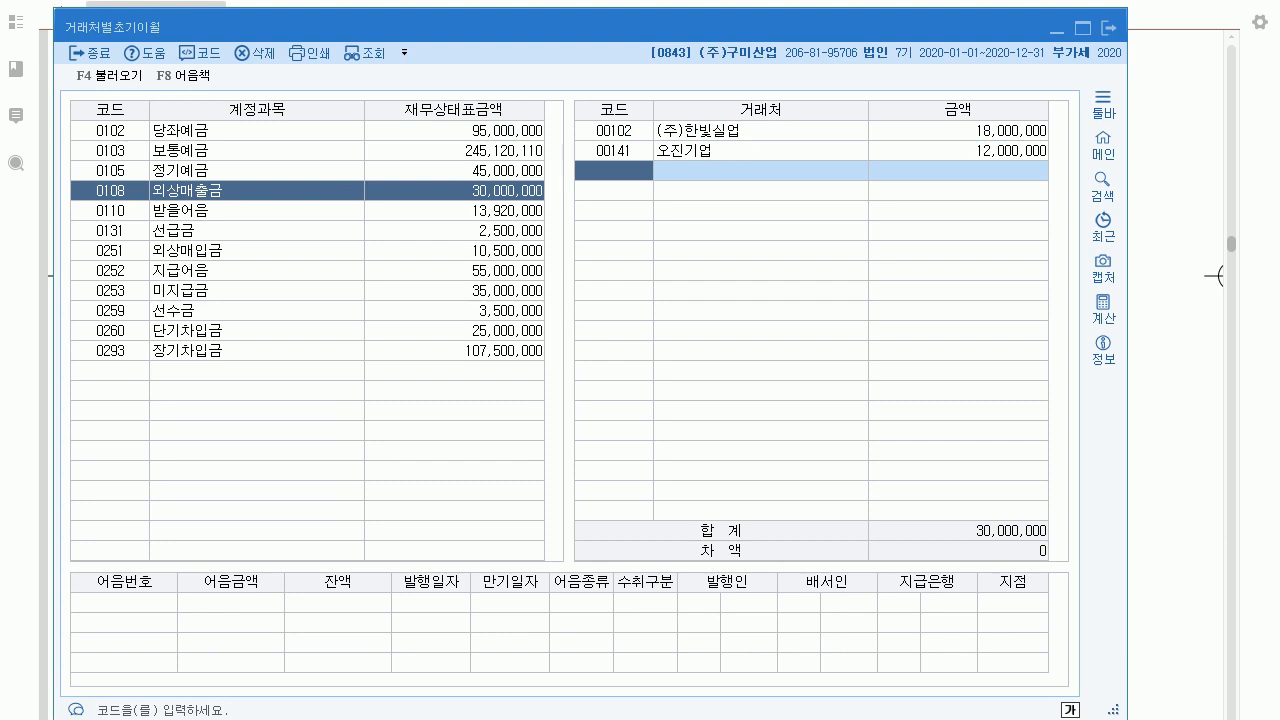
# For 0251 외상매입금, set 시원기업 to 3,500,000 and 지유기업 to 7,000,000, and close 거래처별초기이월.
pyautogui.click(110, 251)
pyautogui.click(958, 131)
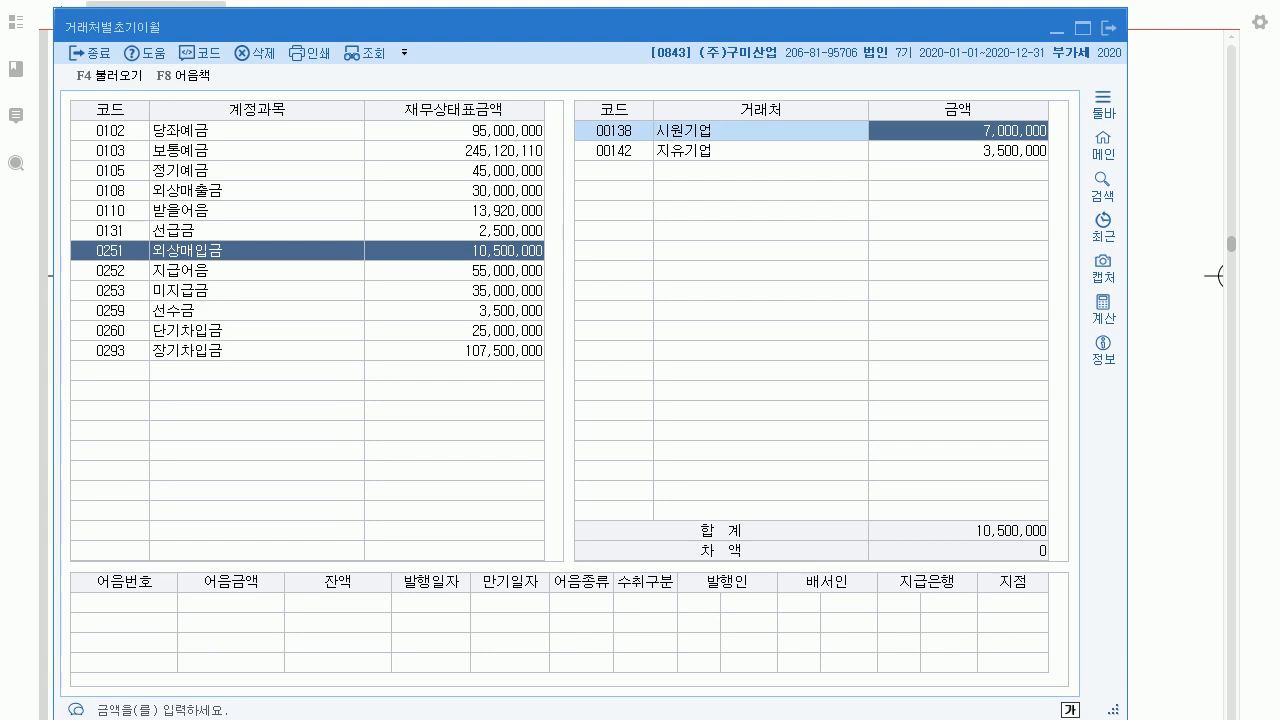
pyautogui.write('3,500,')
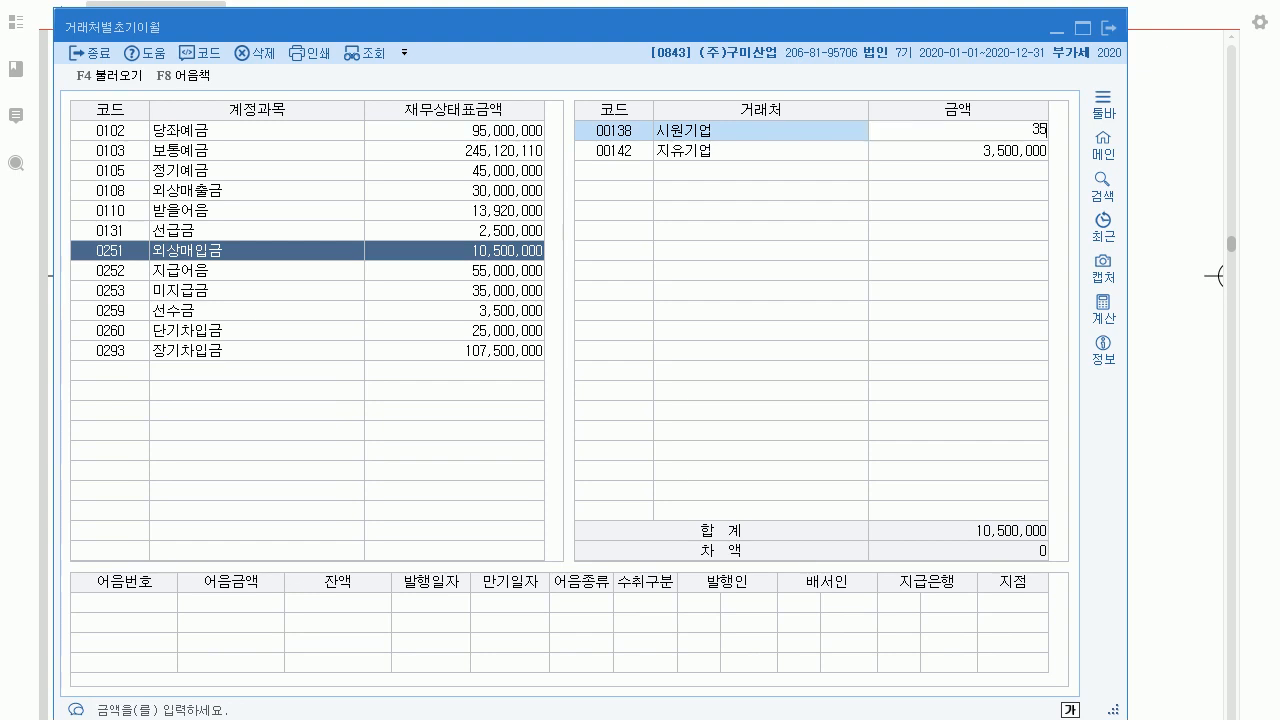
pyautogui.write('000')
pyautogui.press('Return')
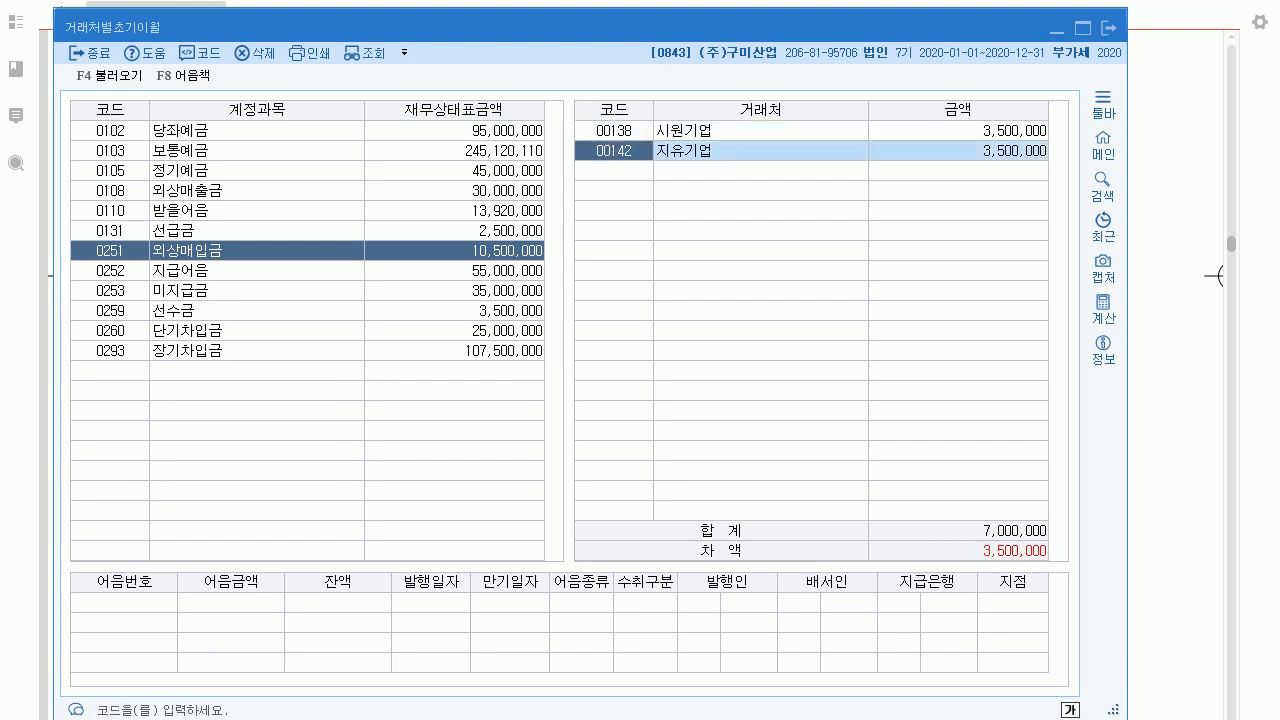
pyautogui.press('Return')
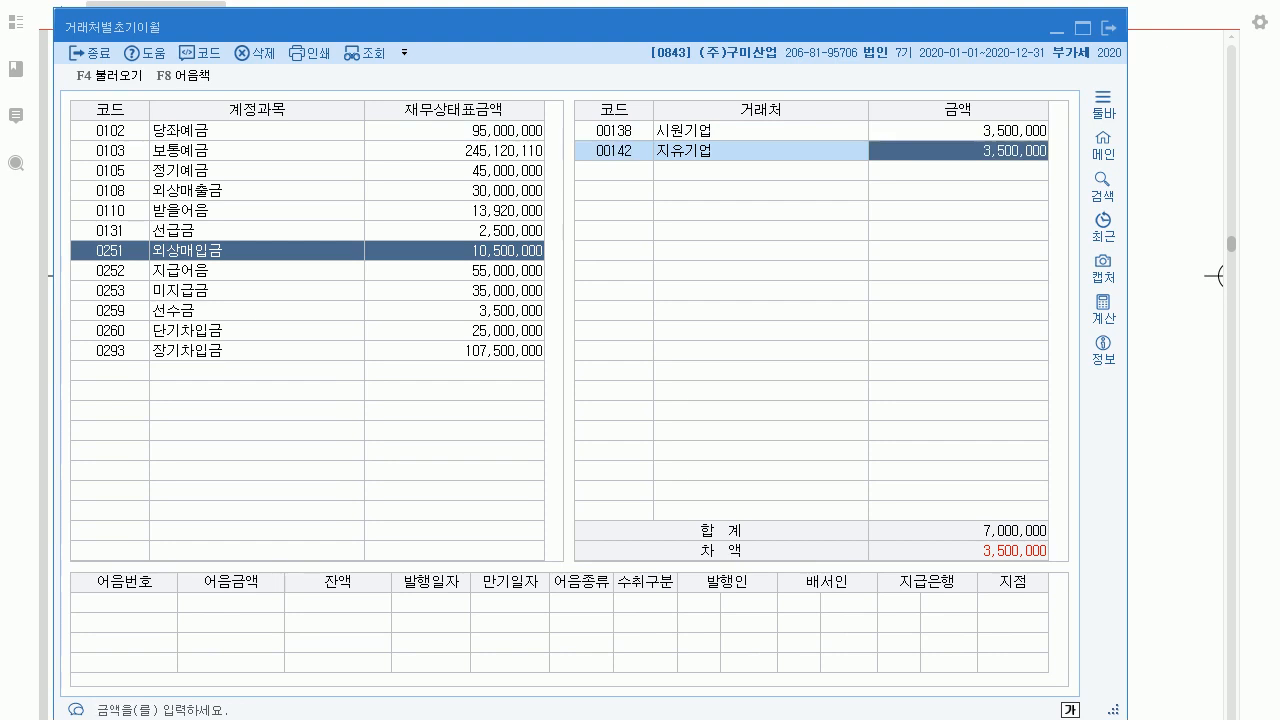
pyautogui.write('7000000')
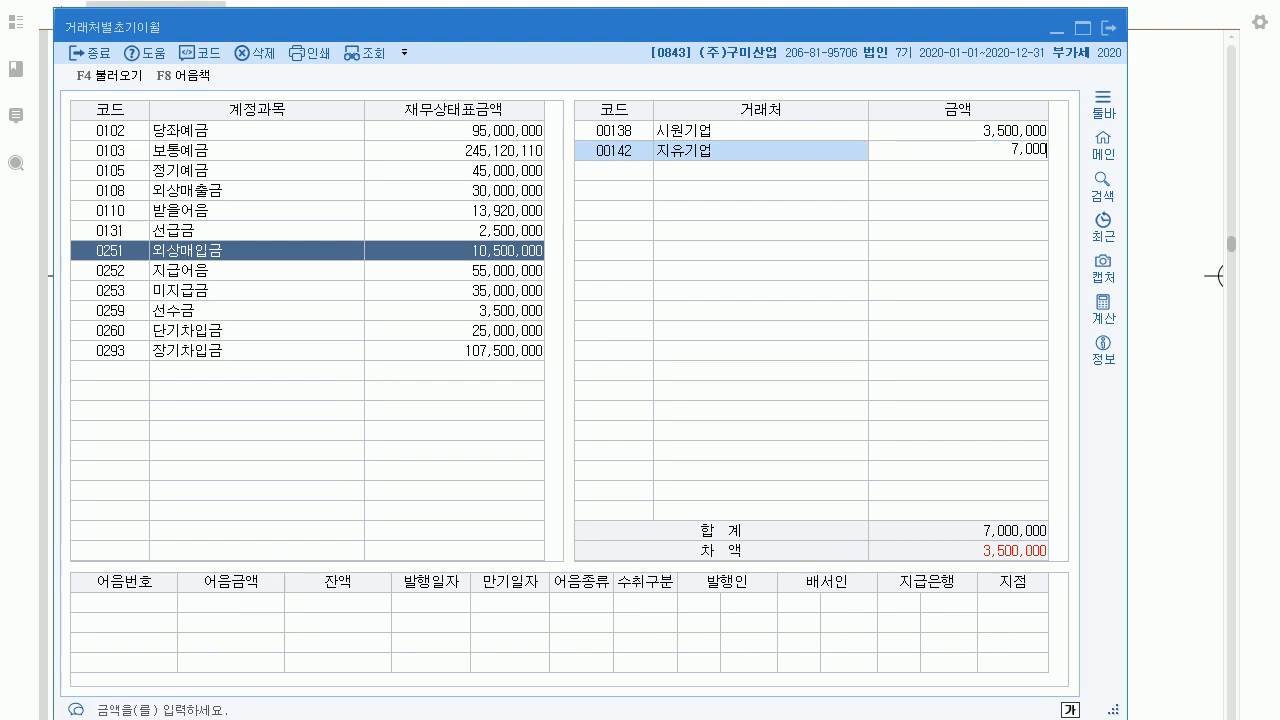
pyautogui.press('Return')
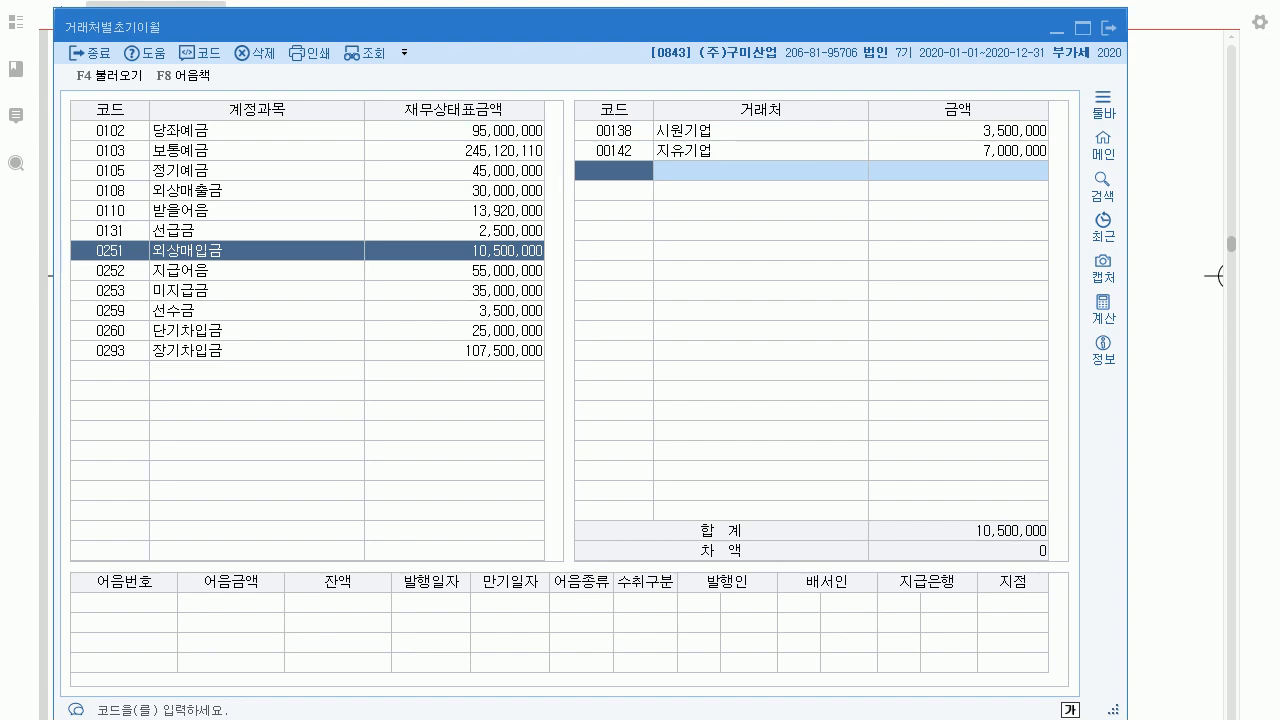
pyautogui.click(1108, 28)
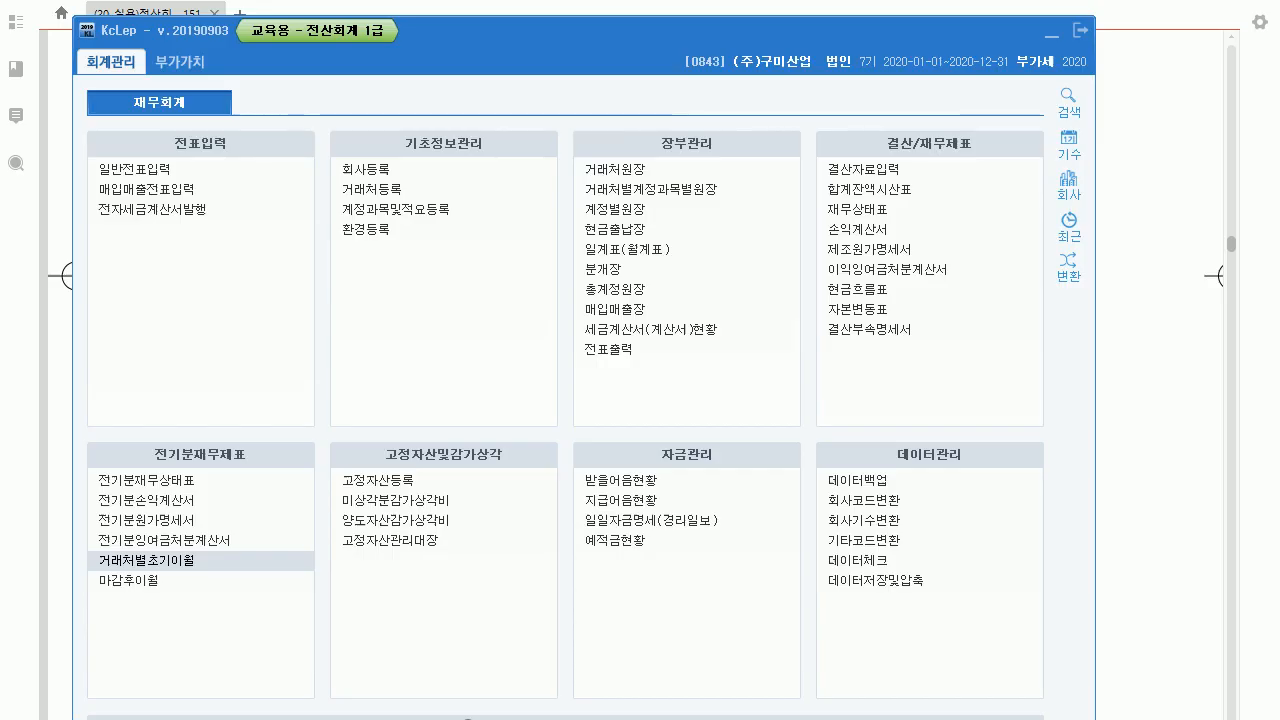
# Check the third task in the exam document, and go to account code 0855 in KcLep's 계정과목및적요등록.
pyautogui.hotkey('alt', 'Tab')
pyautogui.scroll(-4, 640, 400)
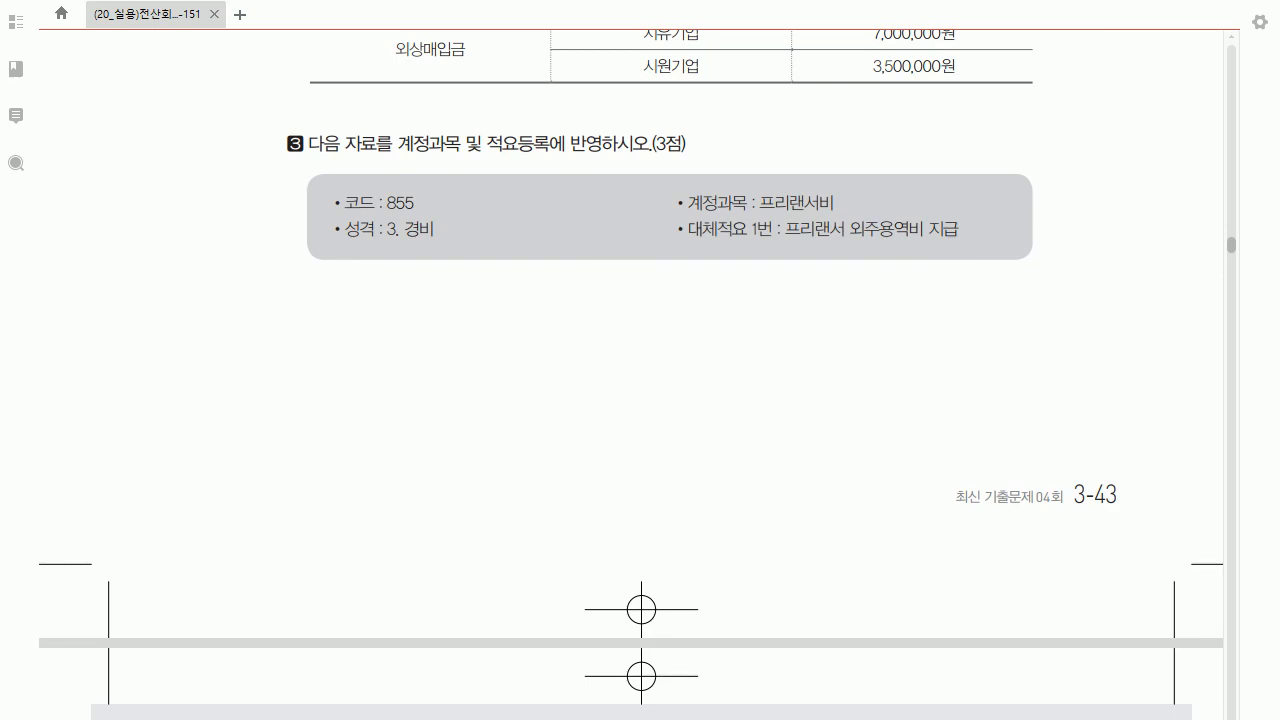
pyautogui.hotkey('alt', 'Tab')
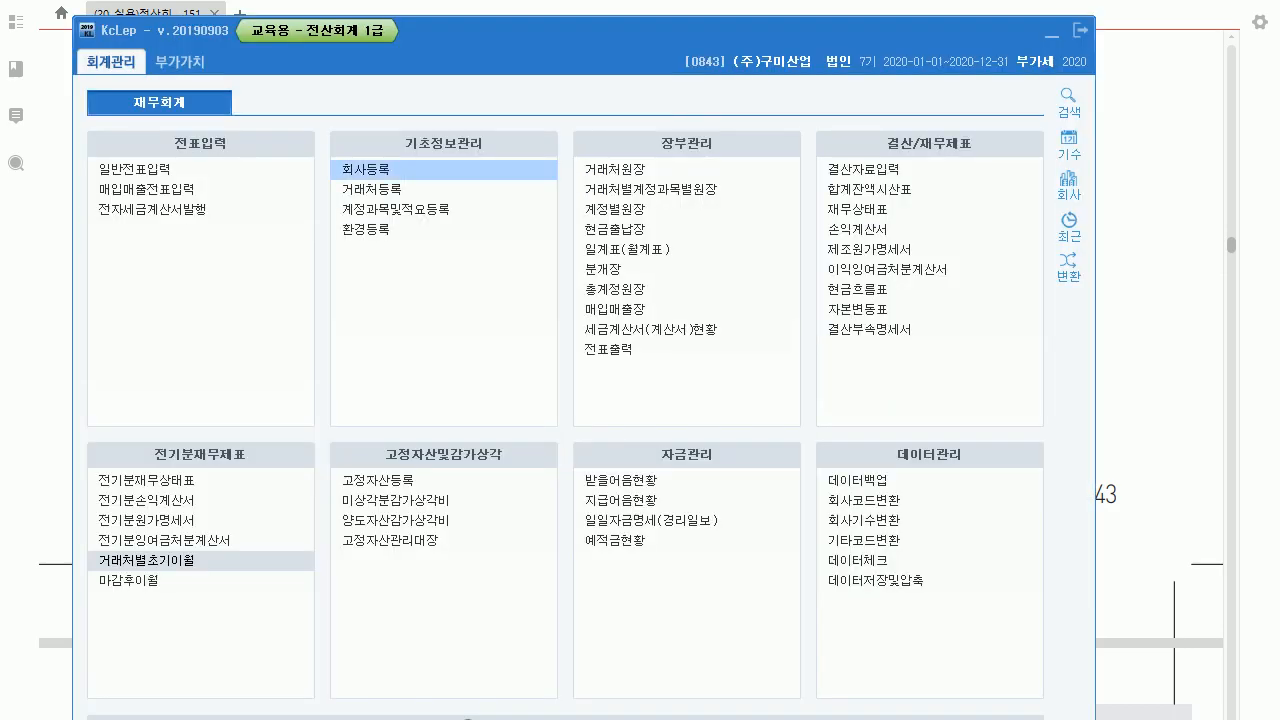
pyautogui.click(390, 210)
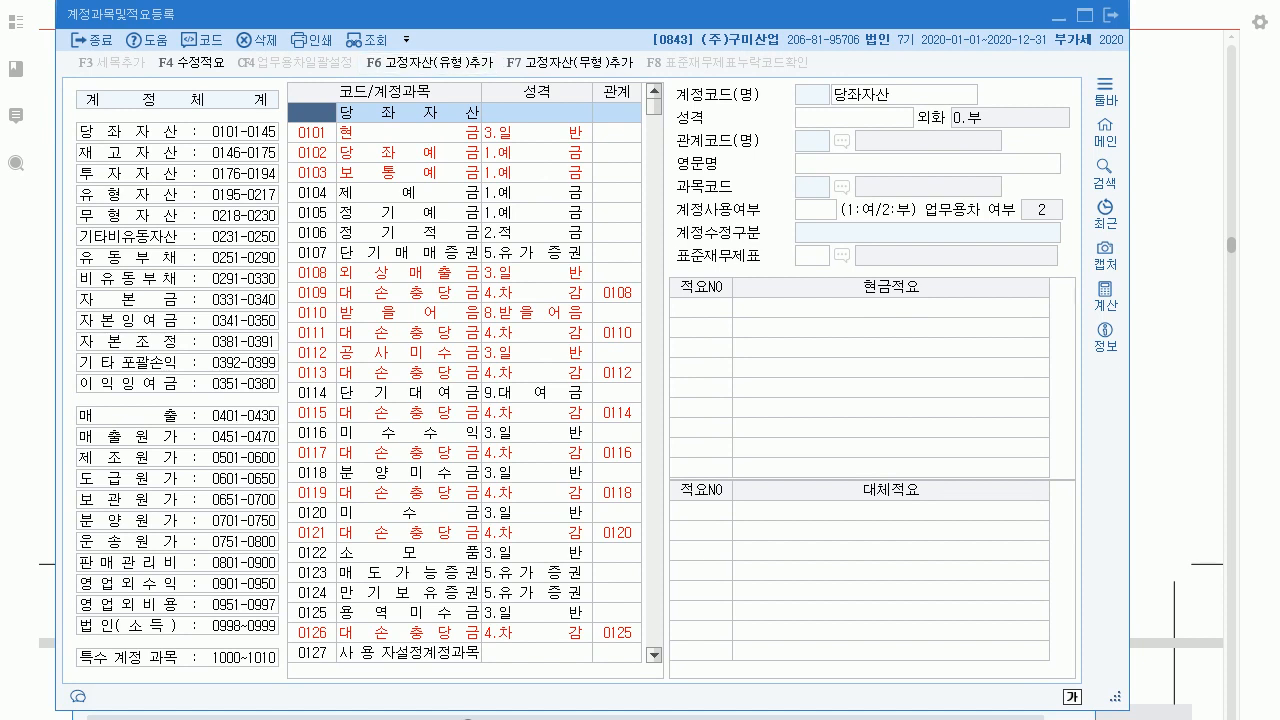
pyautogui.moveTo(654, 107)
pyautogui.mouseDown()
pyautogui.moveTo(654, 125)
pyautogui.moveTo(654, 106)
pyautogui.mouseUp()
pyautogui.write('0855')
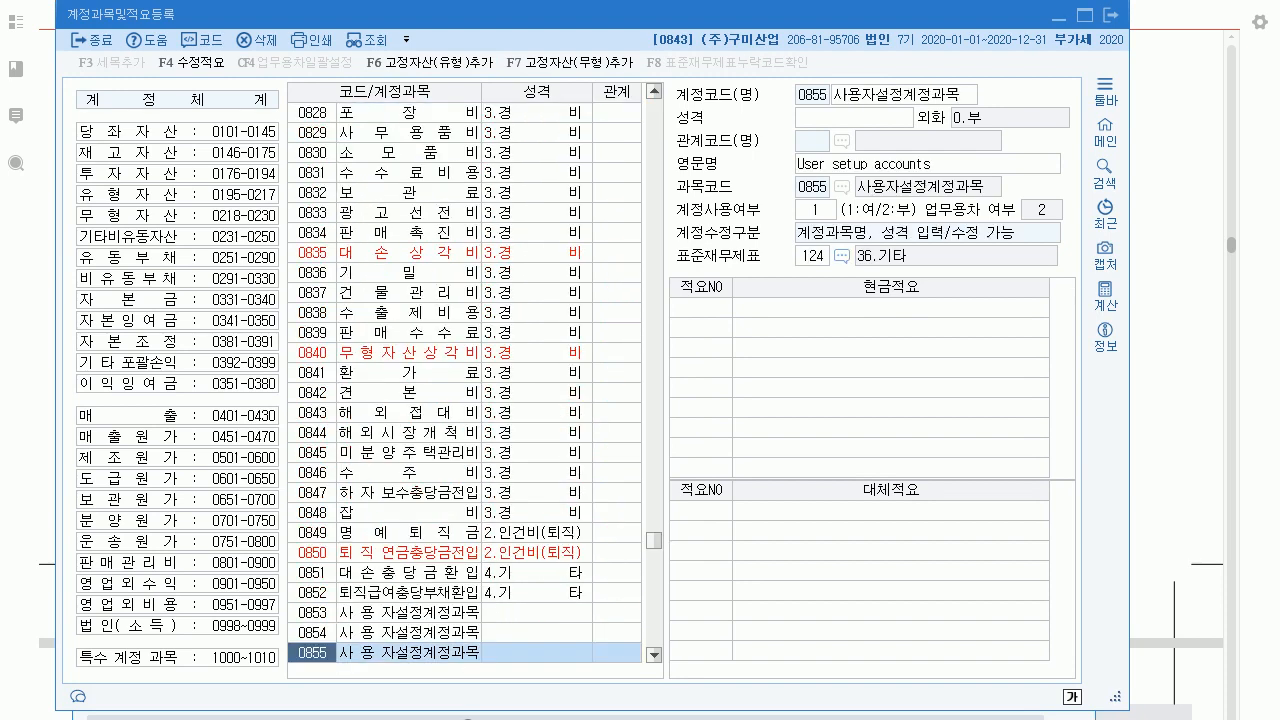
pyautogui.scroll(-4, 402, 91)
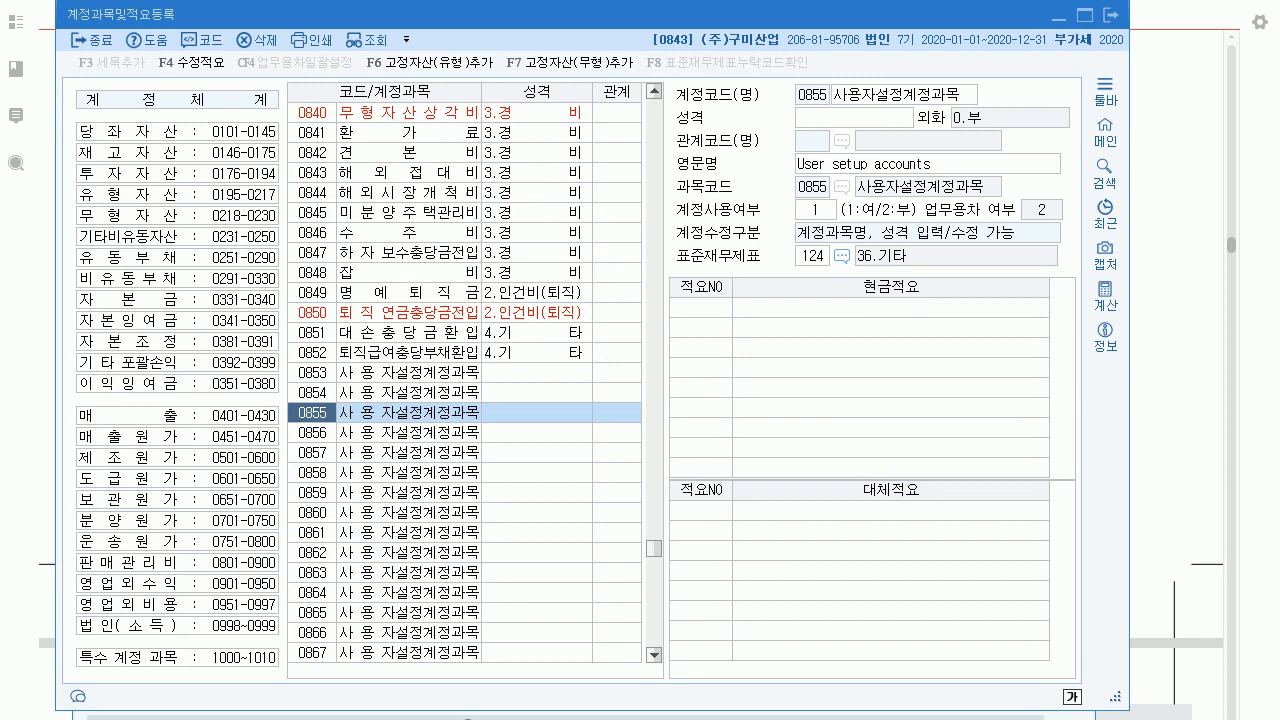
# Name account 0855 프리랜서비 and set its 성격 to 3.경비.
pyautogui.click(897, 95)
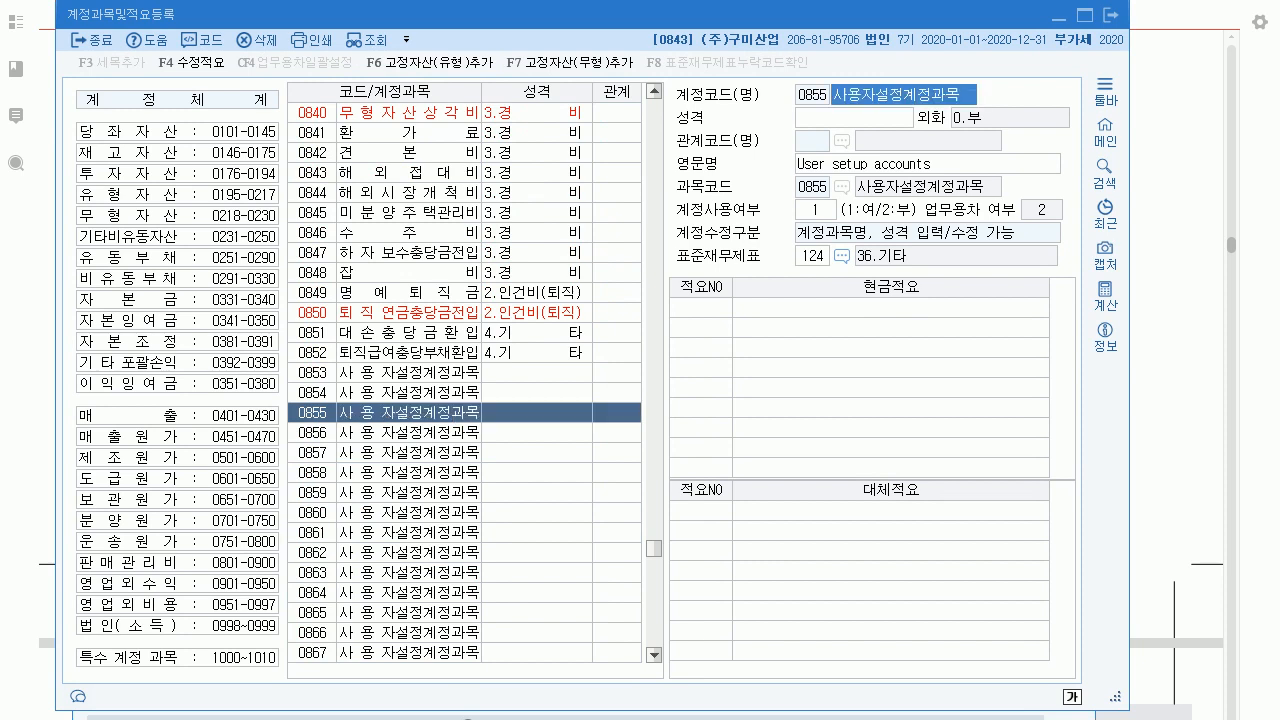
pyautogui.write('프리랜서비')
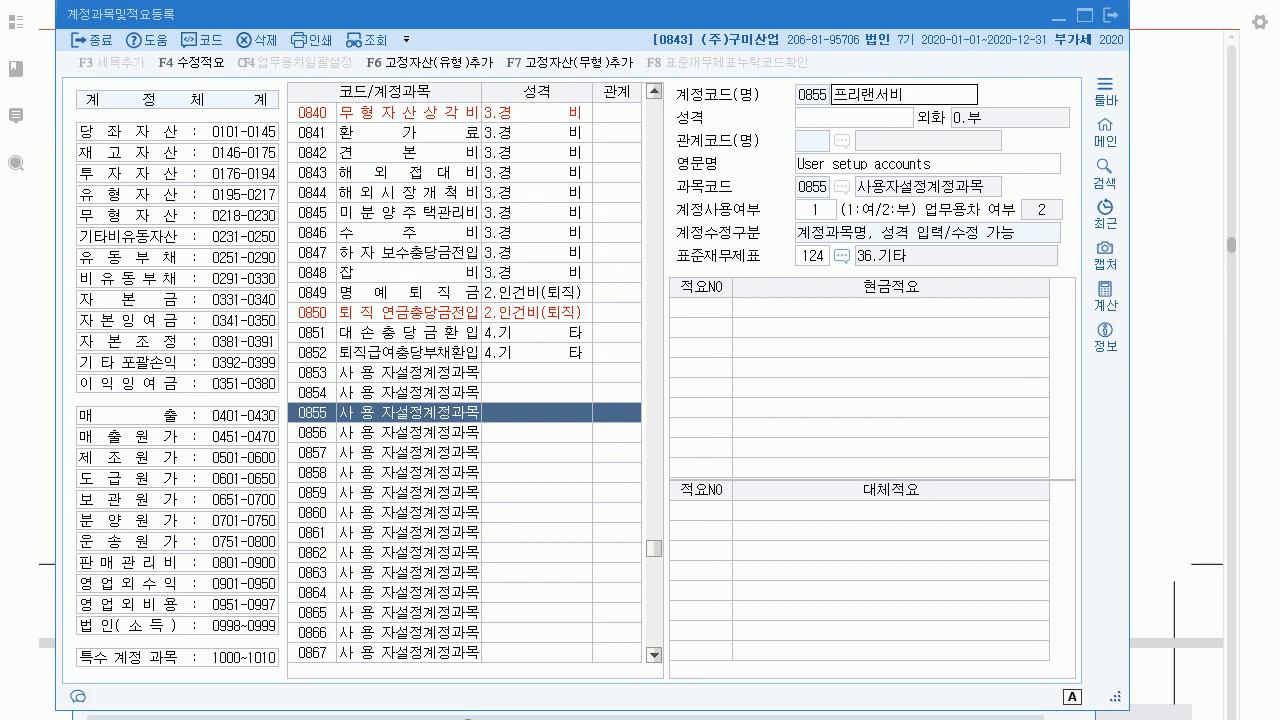
pyautogui.press('Return')
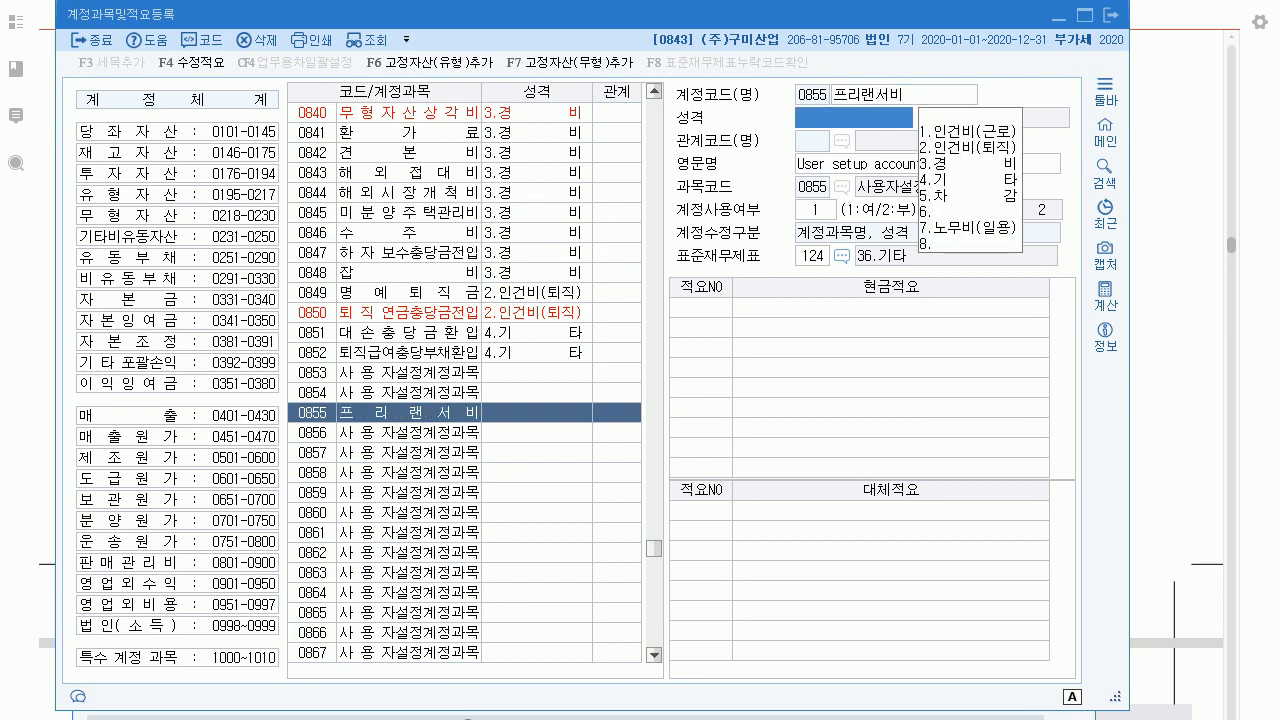
pyautogui.write('3')
pyautogui.press('Return')
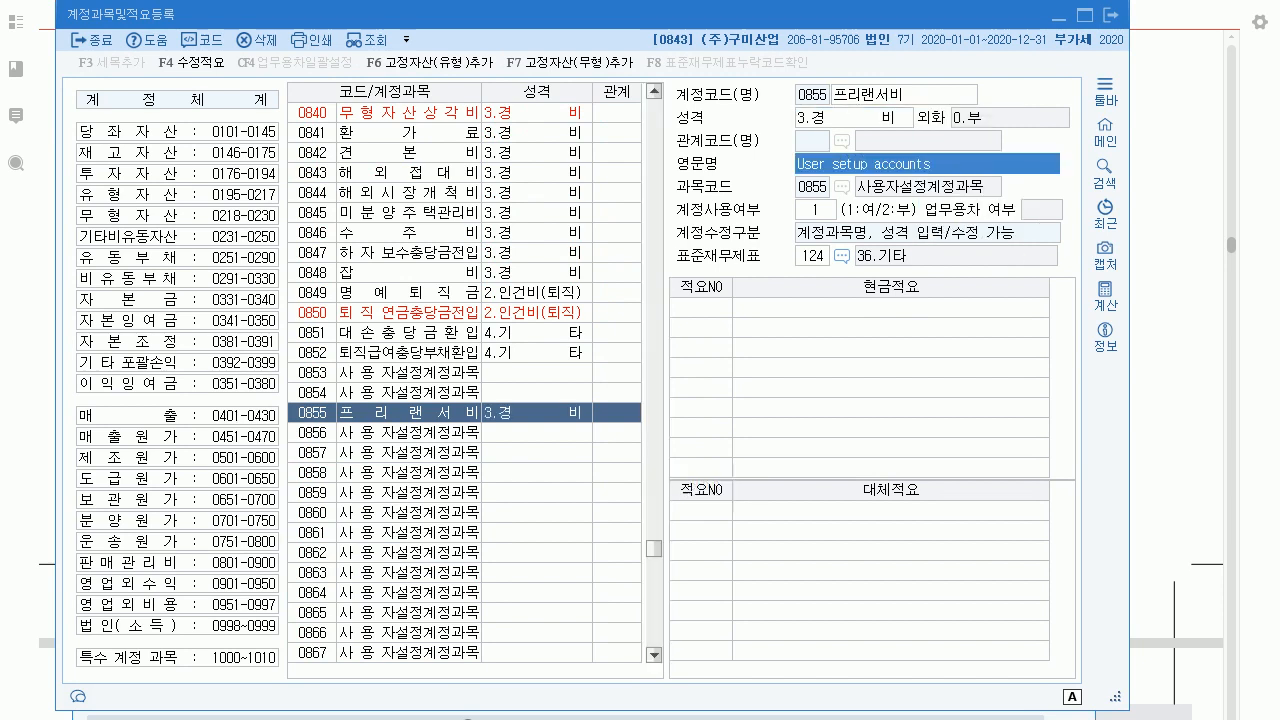
# Add 대체적요 number 1 "프리랜서 외주용역비 지급" to account 0855, and close 계정과목및적요등록.
pyautogui.click(686, 511)
pyautogui.write('1')
pyautogui.press('Return')
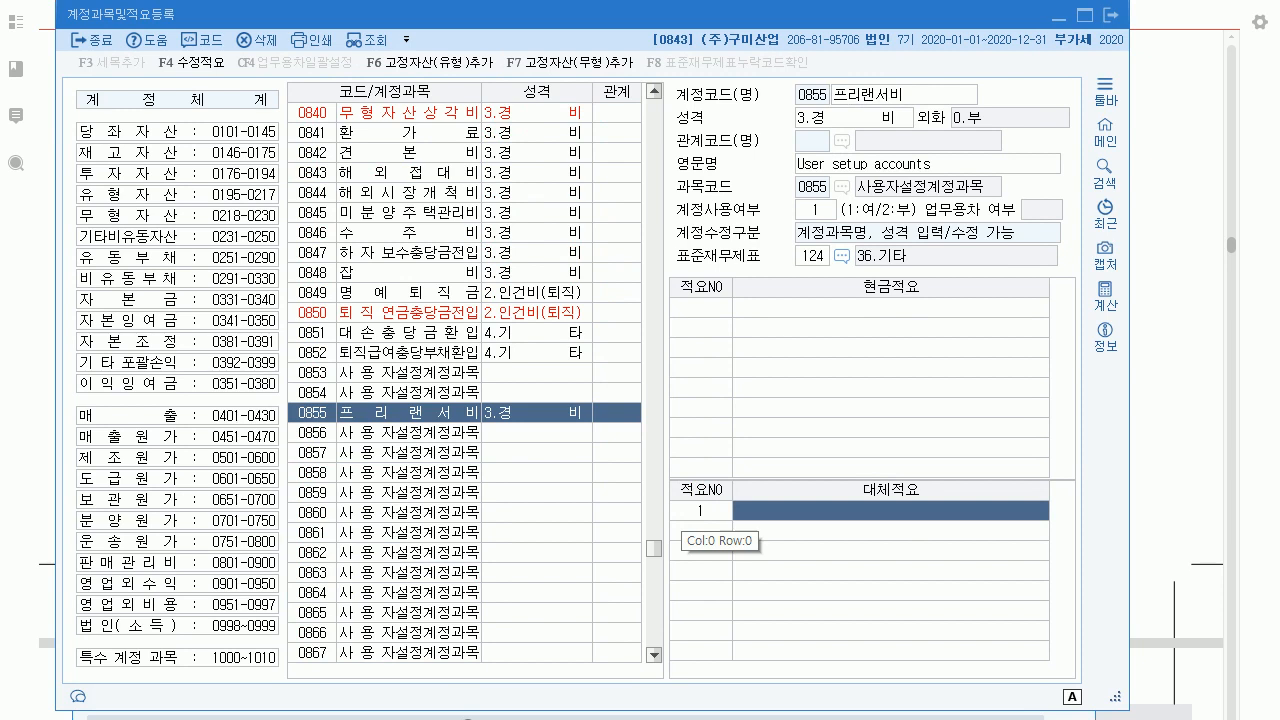
pyautogui.write('프리랜서')
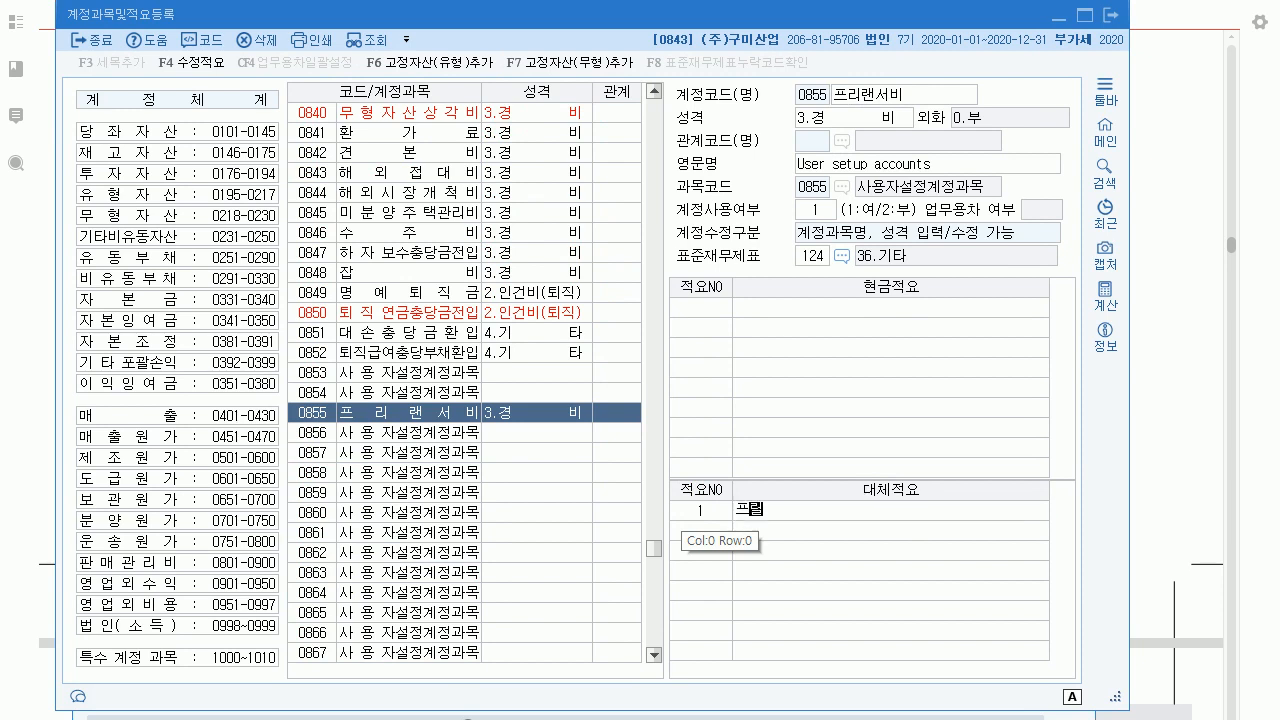
pyautogui.write(' 외주요여')
pyautogui.press('BackSpace')
pyautogui.press('BackSpace')
pyautogui.press('BackSpace')
pyautogui.write('용역비 지급')
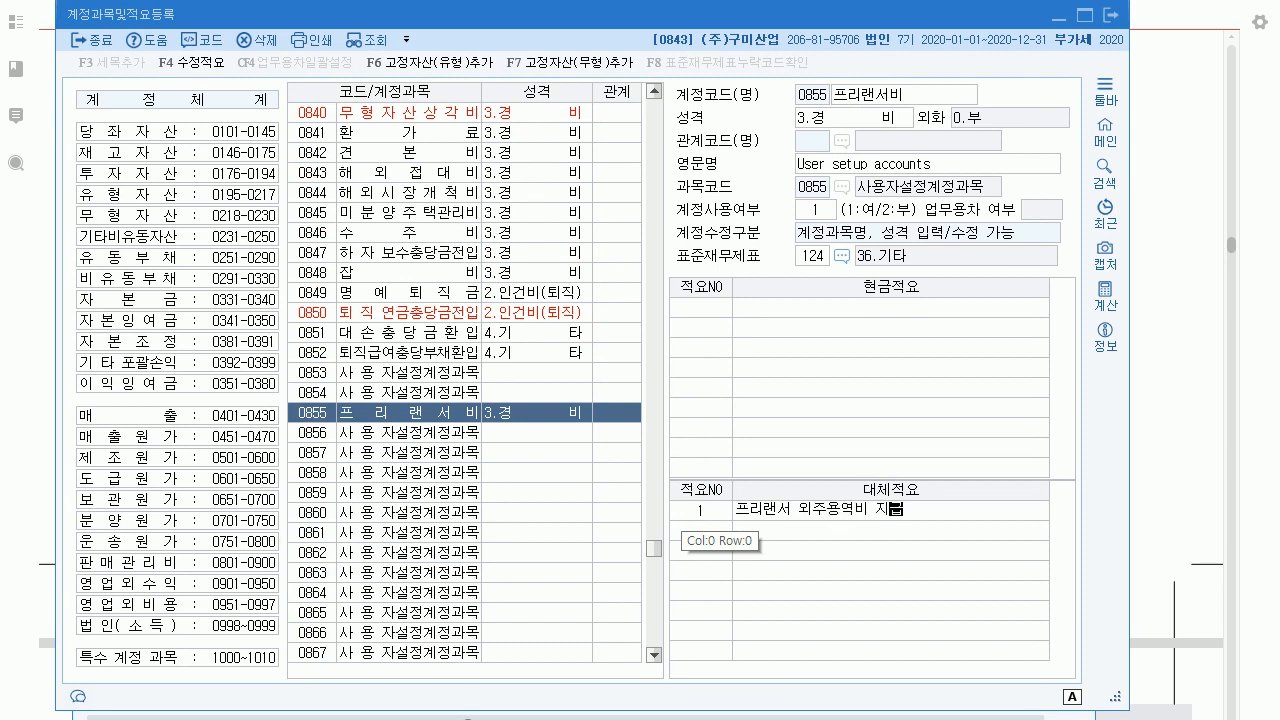
pyautogui.press('Return')
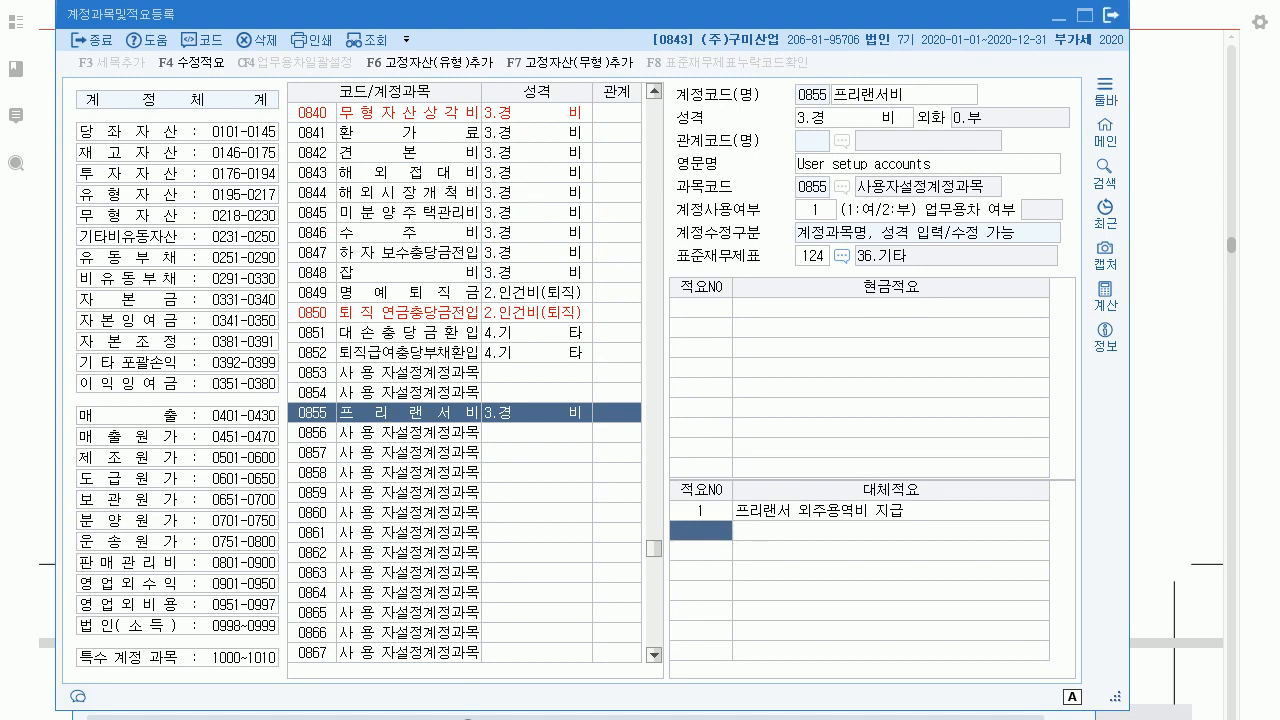
pyautogui.click(1110, 15)
# Read the section 02 transactions in the exam document, and open 일반전표입력 in KcLep for August 9.
pyautogui.scroll(-10, 640, 380)
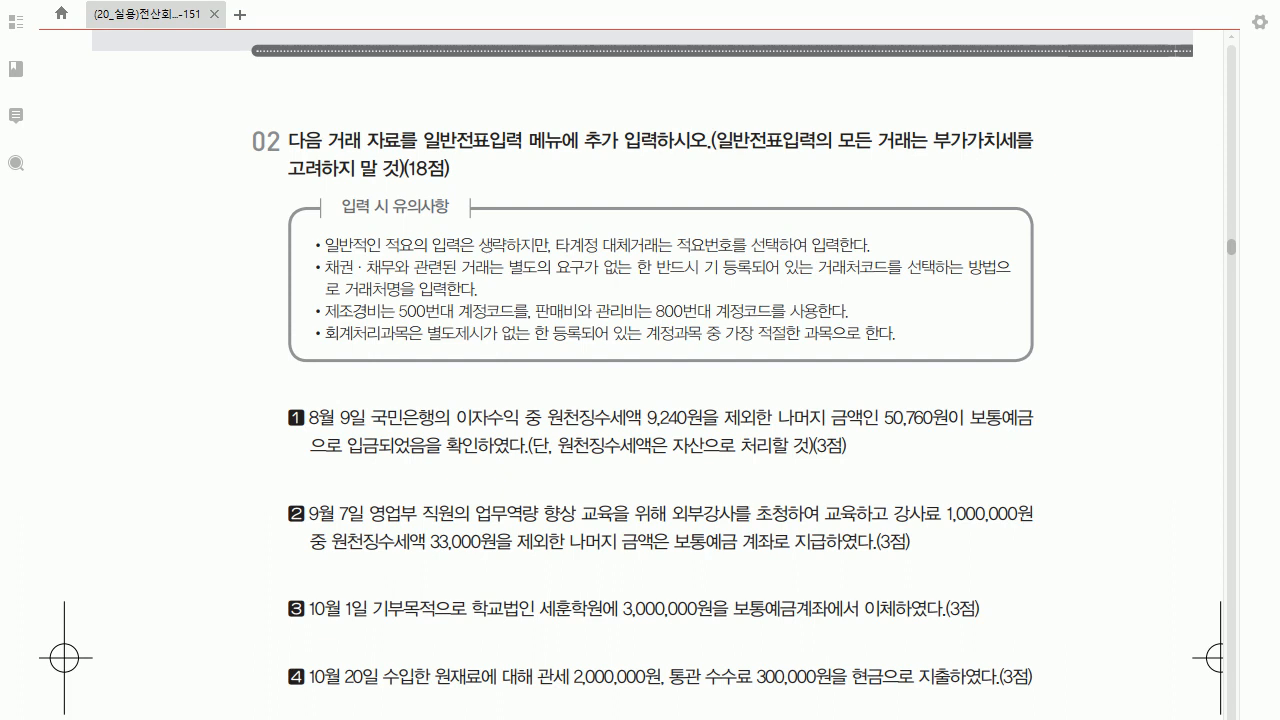
pyautogui.scroll(-4, 640, 380)
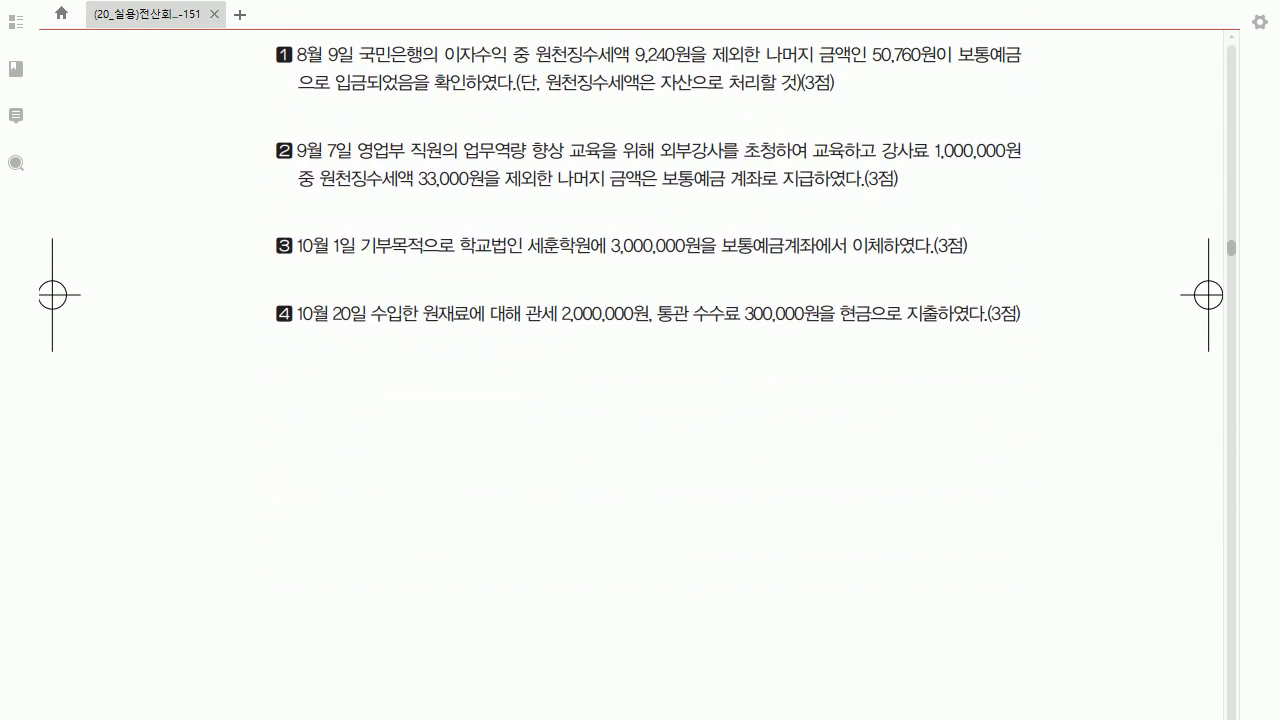
pyautogui.hotkey('alt', 'Tab')
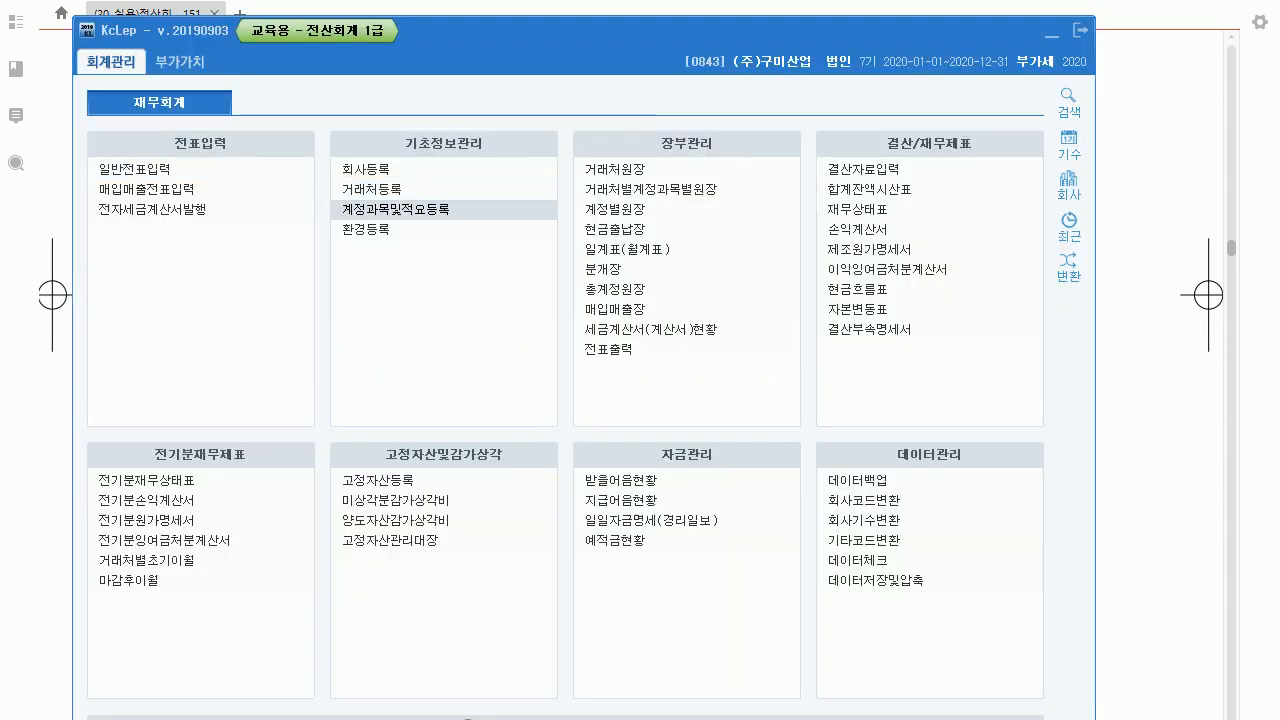
pyautogui.click(134, 169)
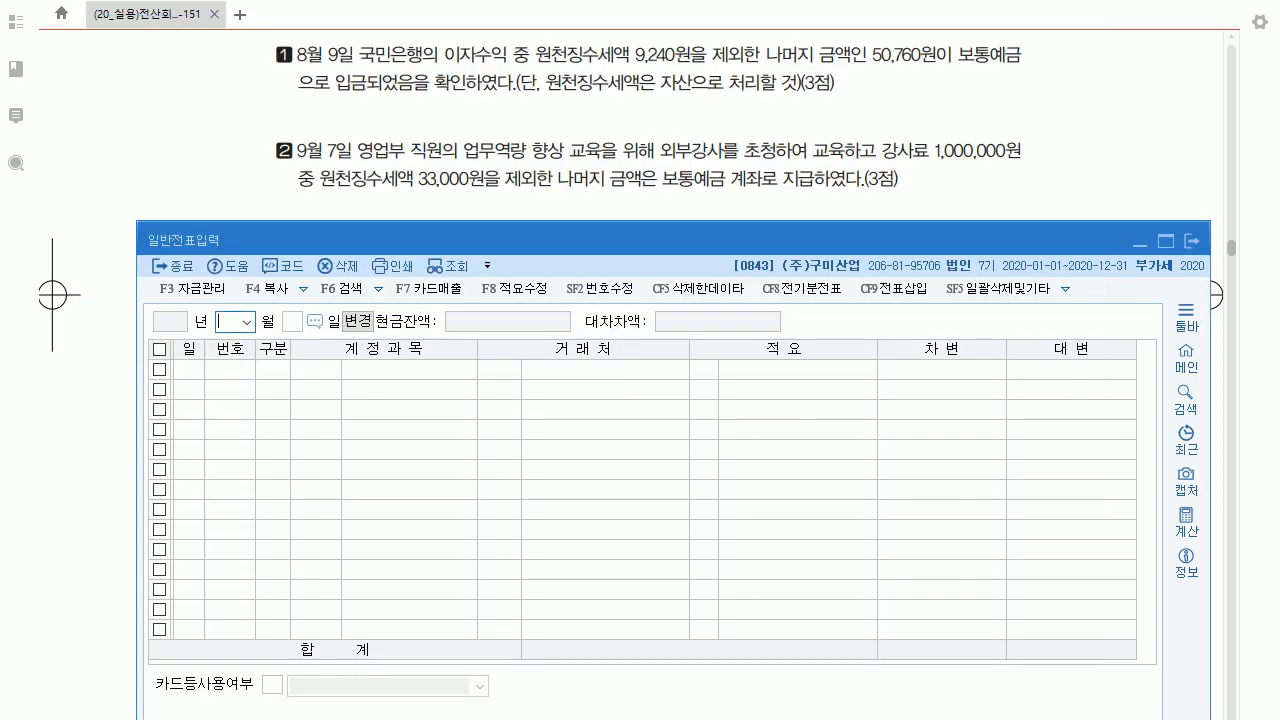
pyautogui.write('8')
pyautogui.press('Return')
pyautogui.write('9')
pyautogui.press('Return')
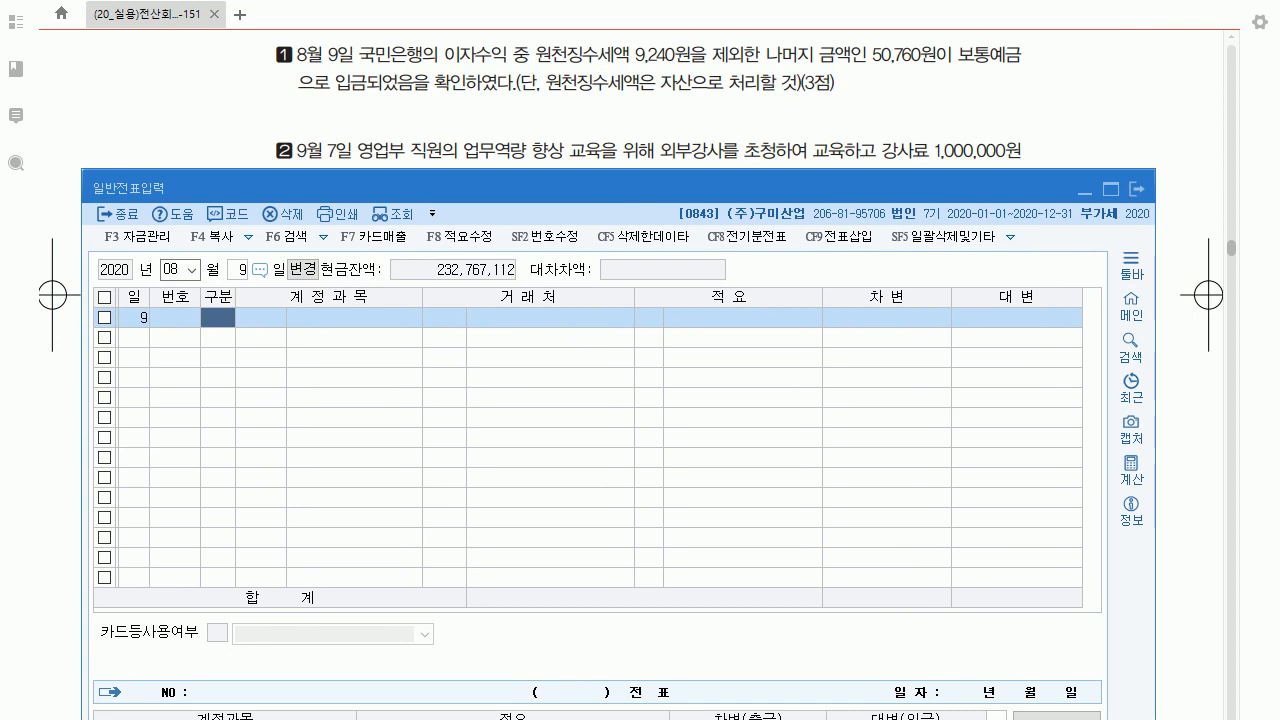
pyautogui.moveTo(663, 188)
pyautogui.mouseDown()
pyautogui.moveTo(673, 201)
pyautogui.moveTo(678, 187)
pyautogui.mouseUp()
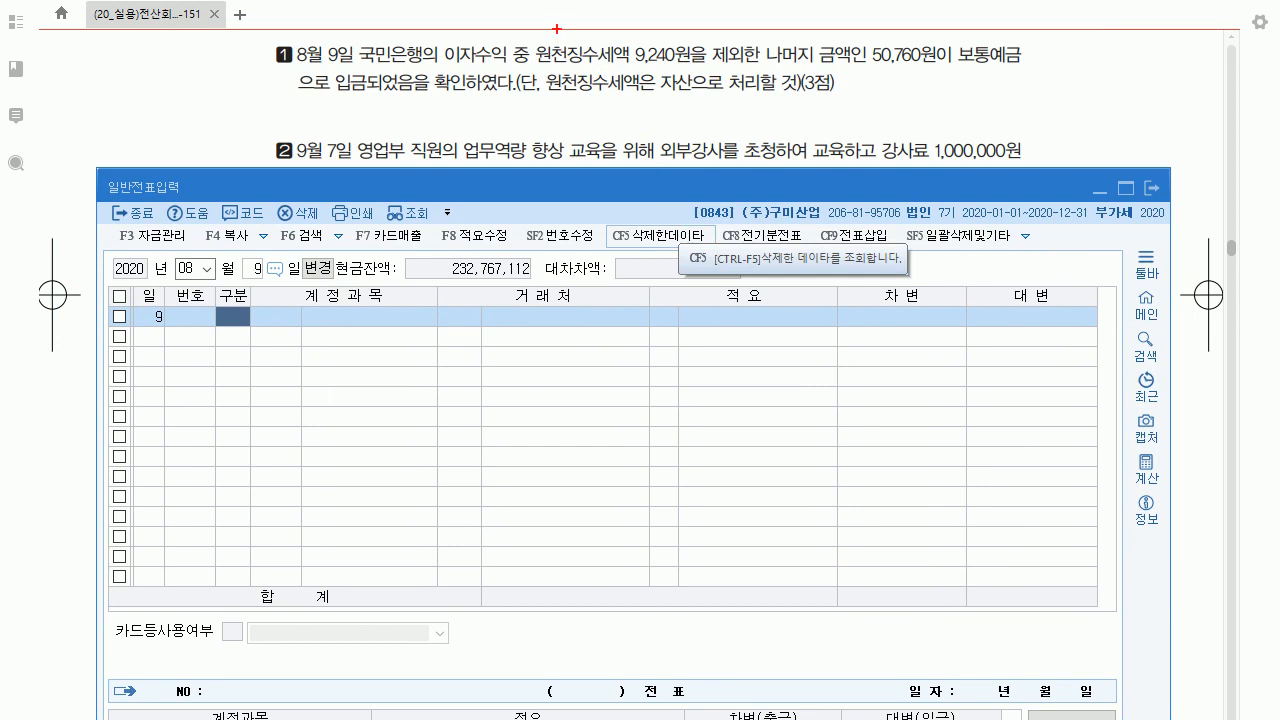
pyautogui.moveTo(556, 30)
pyautogui.mouseDown()
pyautogui.moveTo(550, 40)
pyautogui.moveTo(562, 28)
pyautogui.moveTo(572, 40)
pyautogui.moveTo(584, 20)
pyautogui.moveTo(584, 44)
pyautogui.moveTo(614, 32)
pyautogui.moveTo(619, 45)
pyautogui.mouseUp()
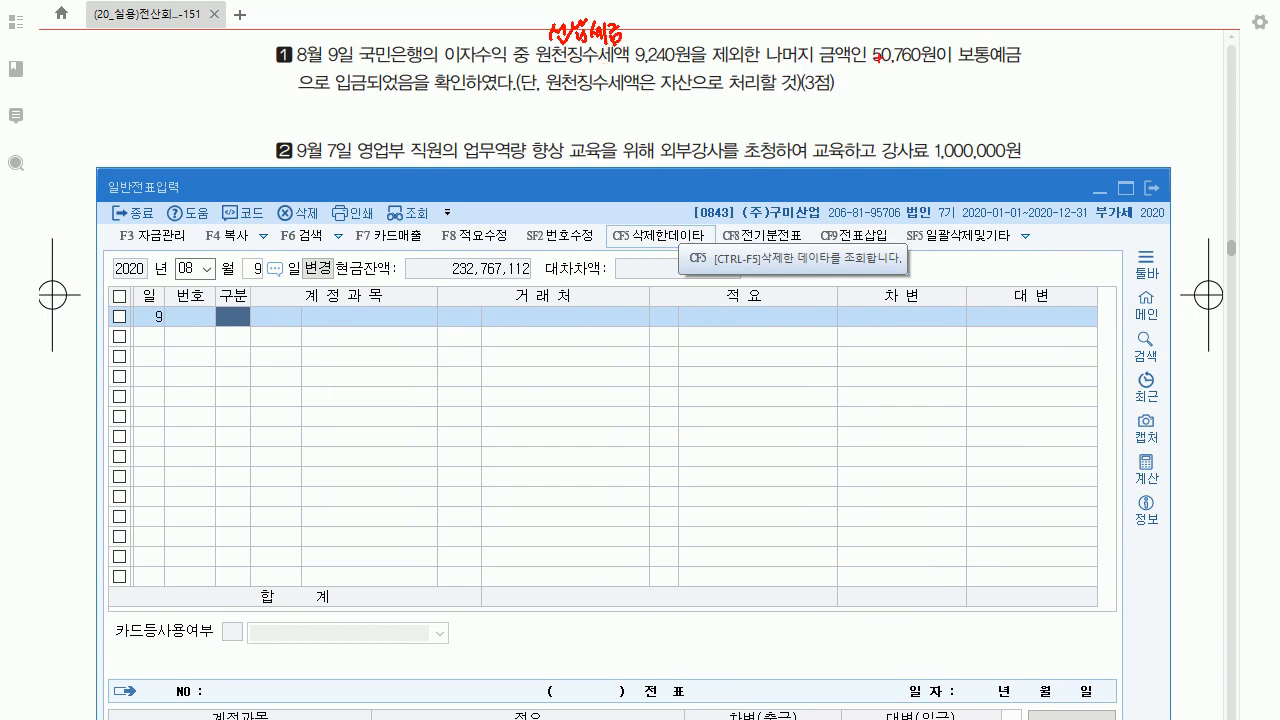
pyautogui.moveTo(978, 60); pyautogui.dragTo(986, 66)
pyautogui.moveTo(481, 66)
pyautogui.mouseDown()
pyautogui.moveTo(476, 38)
pyautogui.moveTo(485, 62)
pyautogui.mouseUp()
pyautogui.moveTo(621, 90); pyautogui.dragTo(608, 154)
pyautogui.moveTo(648, 101)
pyautogui.mouseDown()
pyautogui.moveTo(659, 123)
pyautogui.moveTo(708, 112)
pyautogui.moveTo(704, 100)
pyautogui.moveTo(714, 111)
pyautogui.mouseUp()
pyautogui.moveTo(703, 115); pyautogui.dragTo(715, 125)
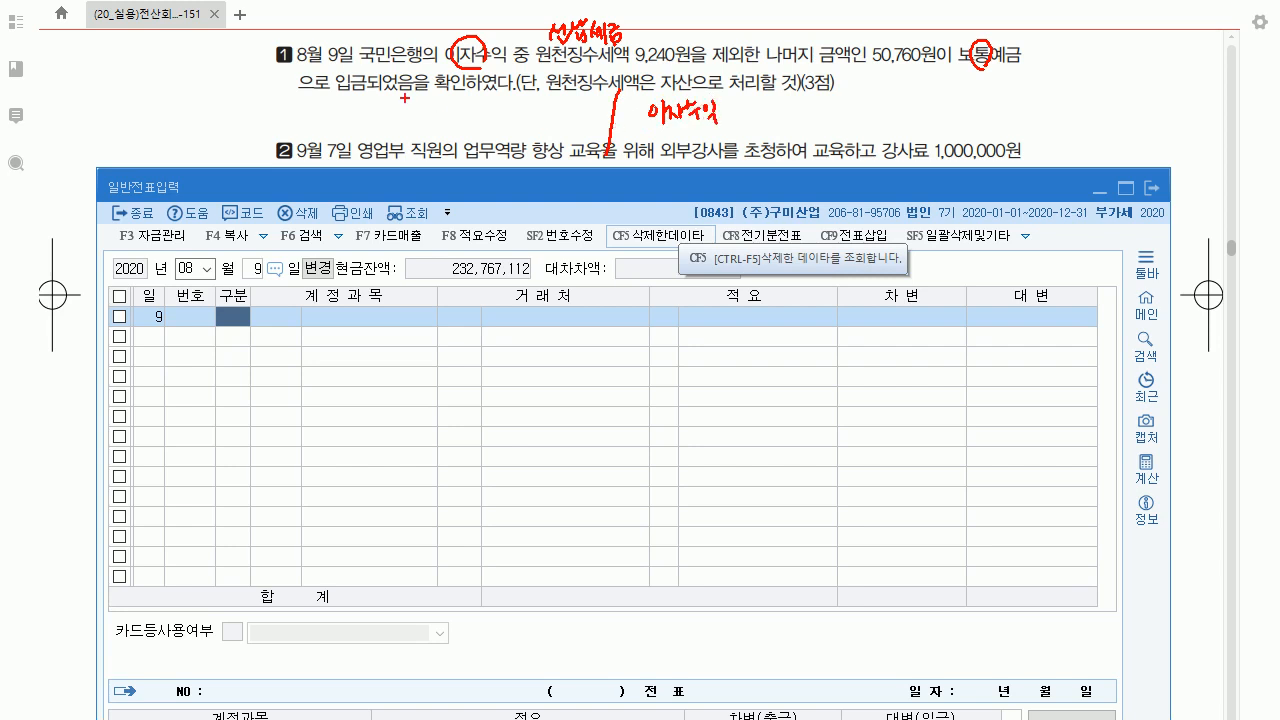
pyautogui.moveTo(431, 97); pyautogui.dragTo(450, 114)
pyautogui.moveTo(454, 94)
pyautogui.mouseDown()
pyautogui.moveTo(464, 114)
pyautogui.moveTo(488, 104)
pyautogui.moveTo(490, 116)
pyautogui.mouseUp()
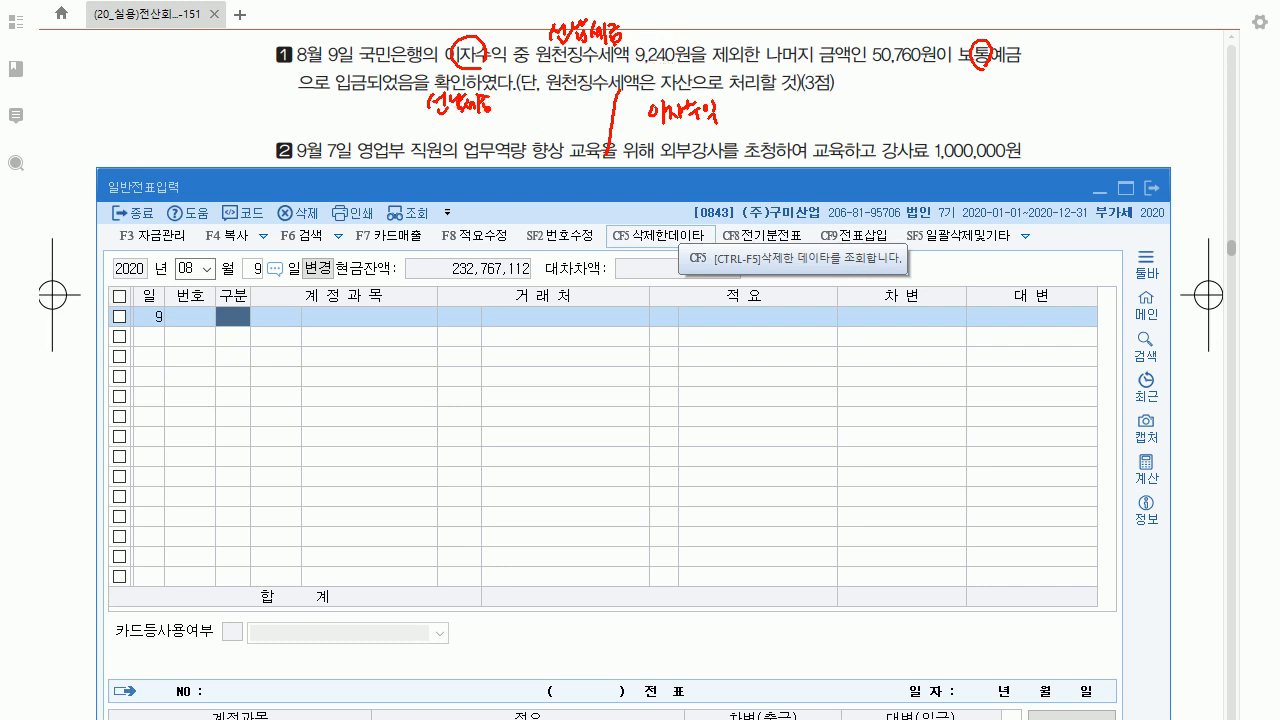
pyautogui.moveTo(436, 119); pyautogui.dragTo(439, 131)
pyautogui.moveTo(445, 114)
pyautogui.mouseDown()
pyautogui.moveTo(456, 140)
pyautogui.moveTo(482, 144)
pyautogui.mouseUp()
pyautogui.moveTo(487, 122)
pyautogui.mouseDown()
pyautogui.moveTo(488, 147)
pyautogui.moveTo(502, 146)
pyautogui.mouseUp()
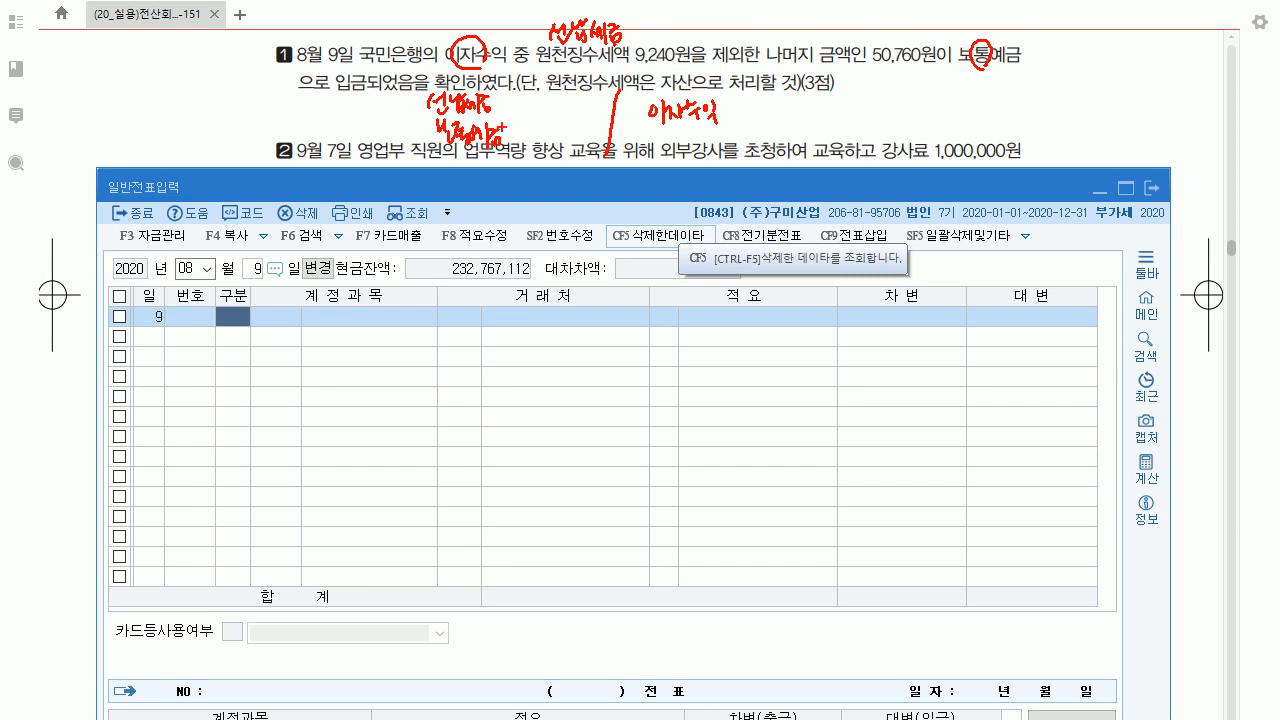
pyautogui.moveTo(536, 100)
pyautogui.mouseDown()
pyautogui.moveTo(530, 117)
pyautogui.moveTo(578, 110)
pyautogui.mouseUp()
pyautogui.moveTo(526, 120)
pyautogui.mouseDown()
pyautogui.moveTo(530, 140)
pyautogui.moveTo(552, 136)
pyautogui.moveTo(542, 145)
pyautogui.moveTo(568, 136)
pyautogui.mouseUp()
pyautogui.moveTo(576, 121); pyautogui.dragTo(584, 135)
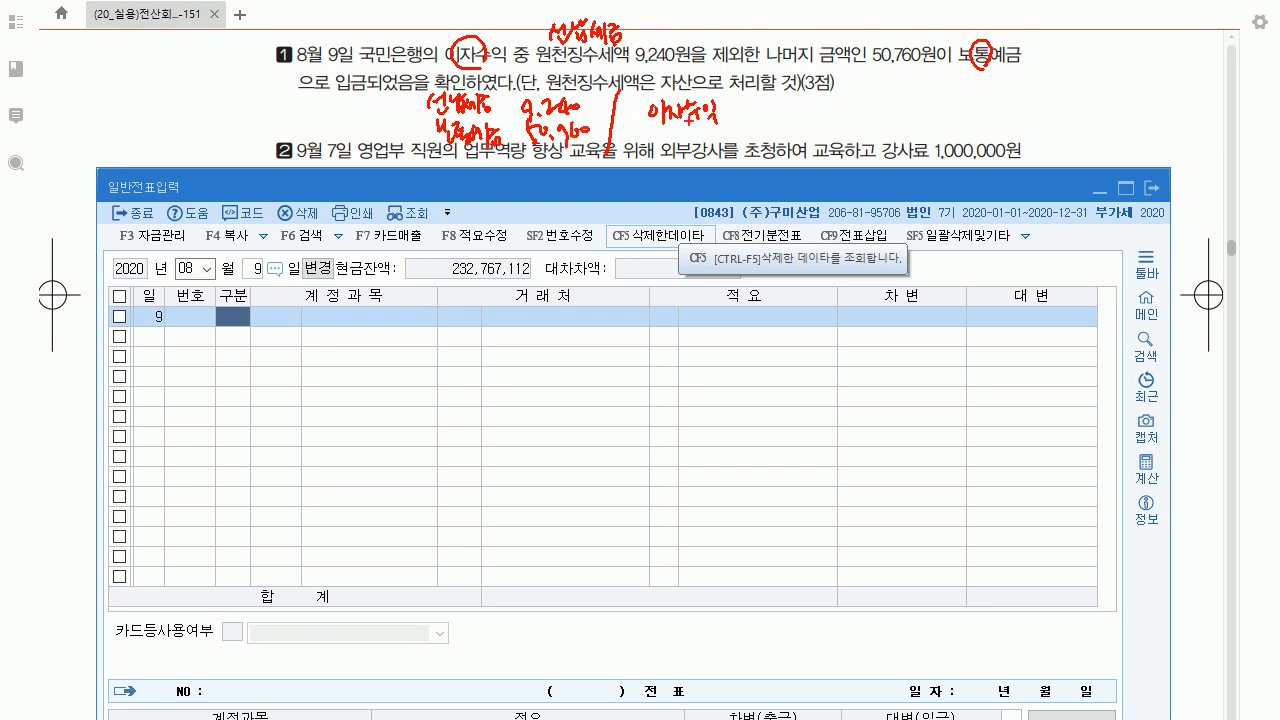
pyautogui.moveTo(792, 94)
pyautogui.mouseDown()
pyautogui.moveTo(786, 108)
pyautogui.moveTo(800, 116)
pyautogui.moveTo(842, 110)
pyautogui.mouseUp()
pyautogui.moveTo(826, 90); pyautogui.dragTo(828, 98)
pyautogui.press('Escape')
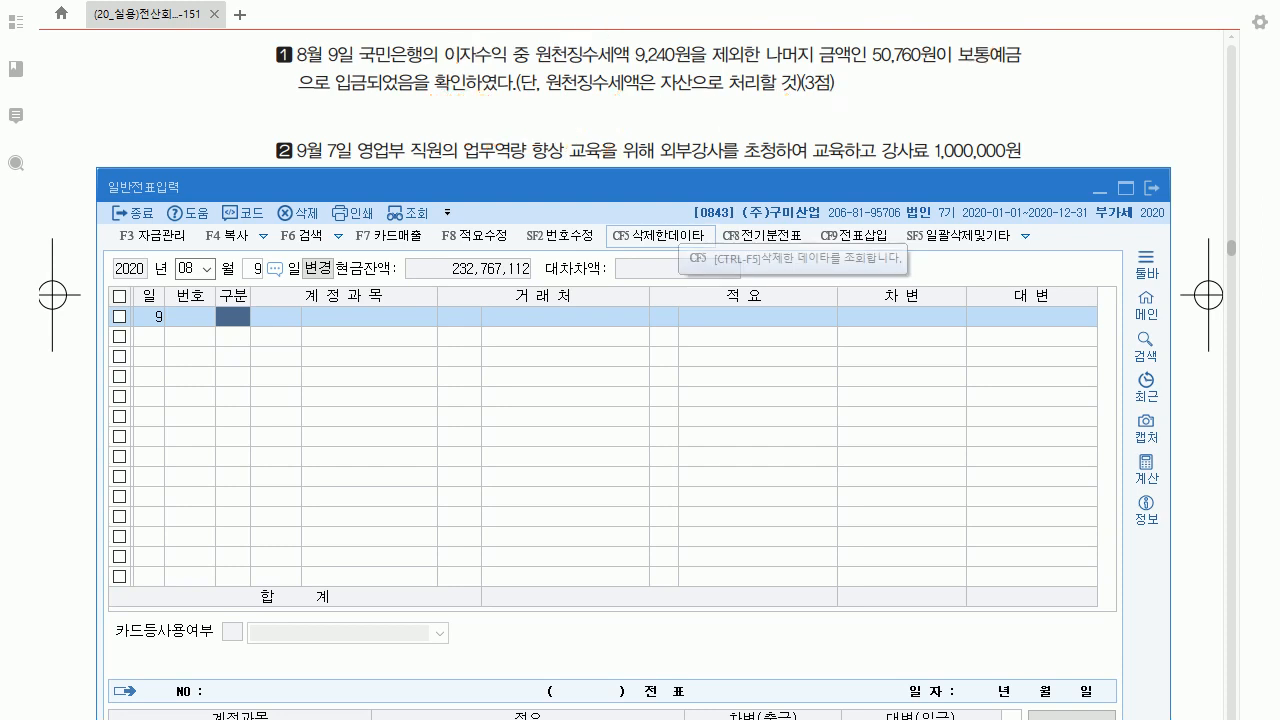
# Enter the August 9 debit (차변) line for account 0136 선납세금 with an amount of 9,240.
pyautogui.write('3136')
pyautogui.press('Return')
pyautogui.press('Return')
pyautogui.press('Return')
pyautogui.press('Return')
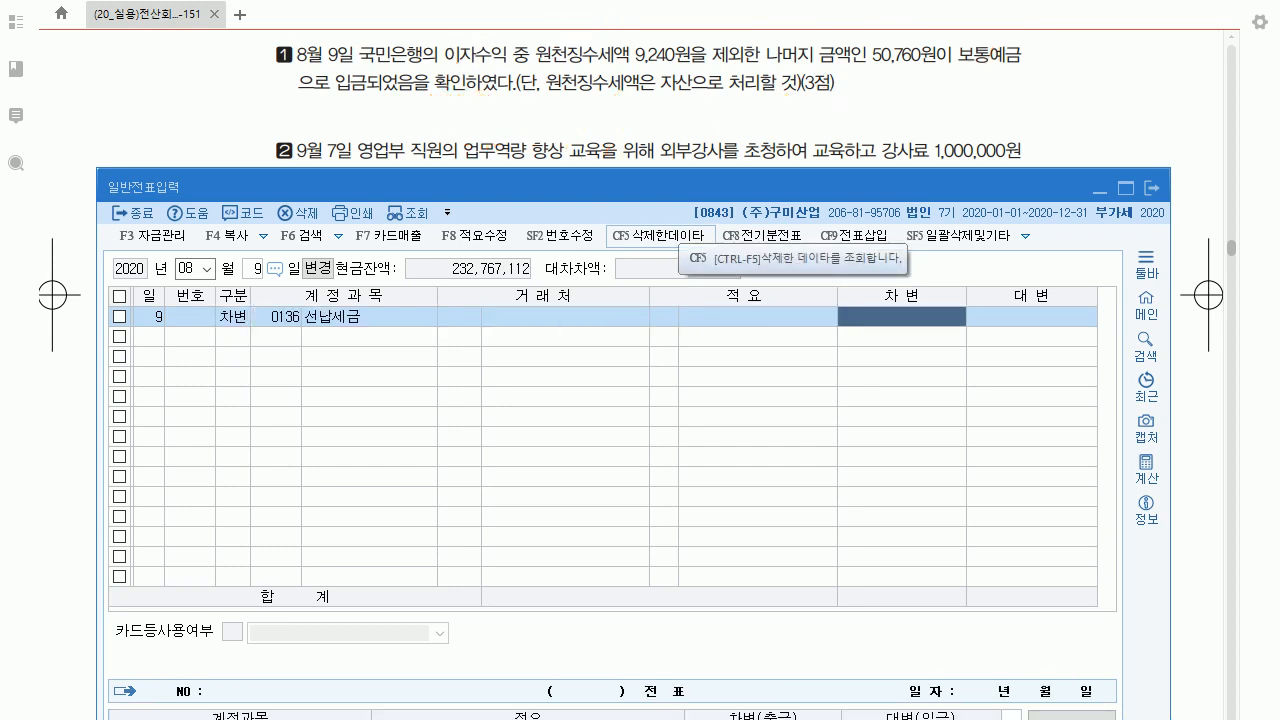
pyautogui.write('9240')
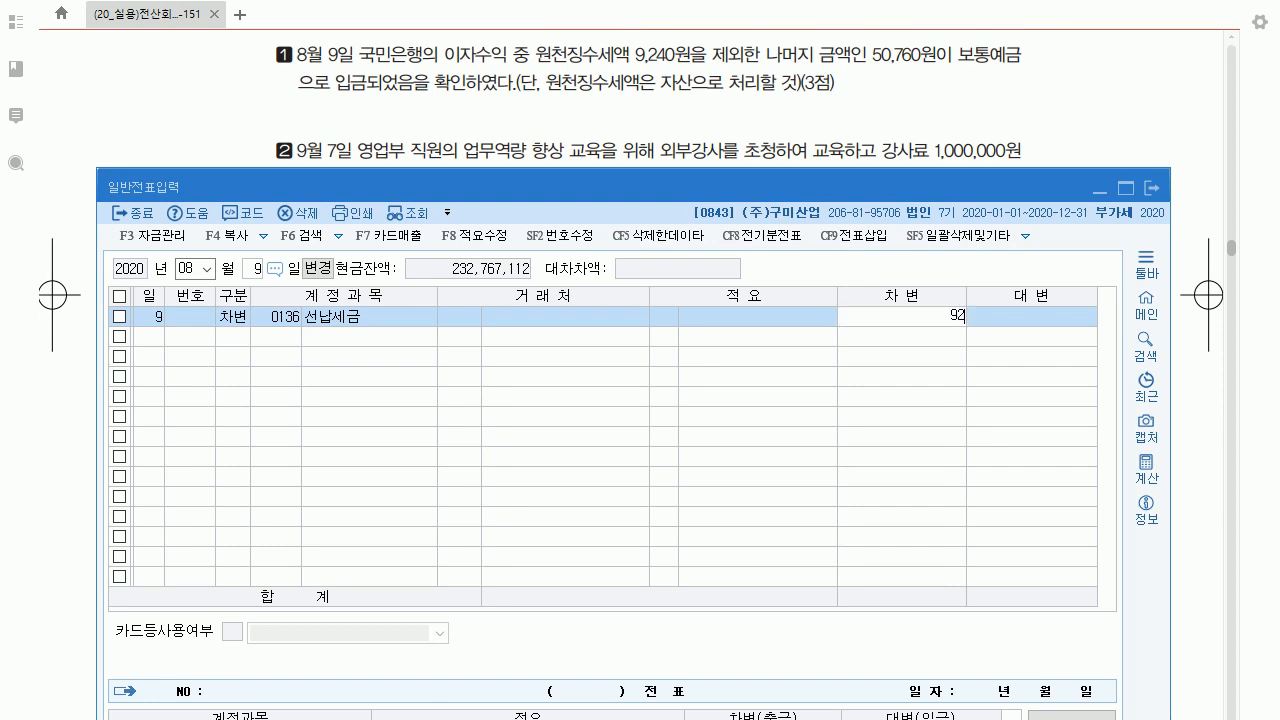
pyautogui.press('Return')
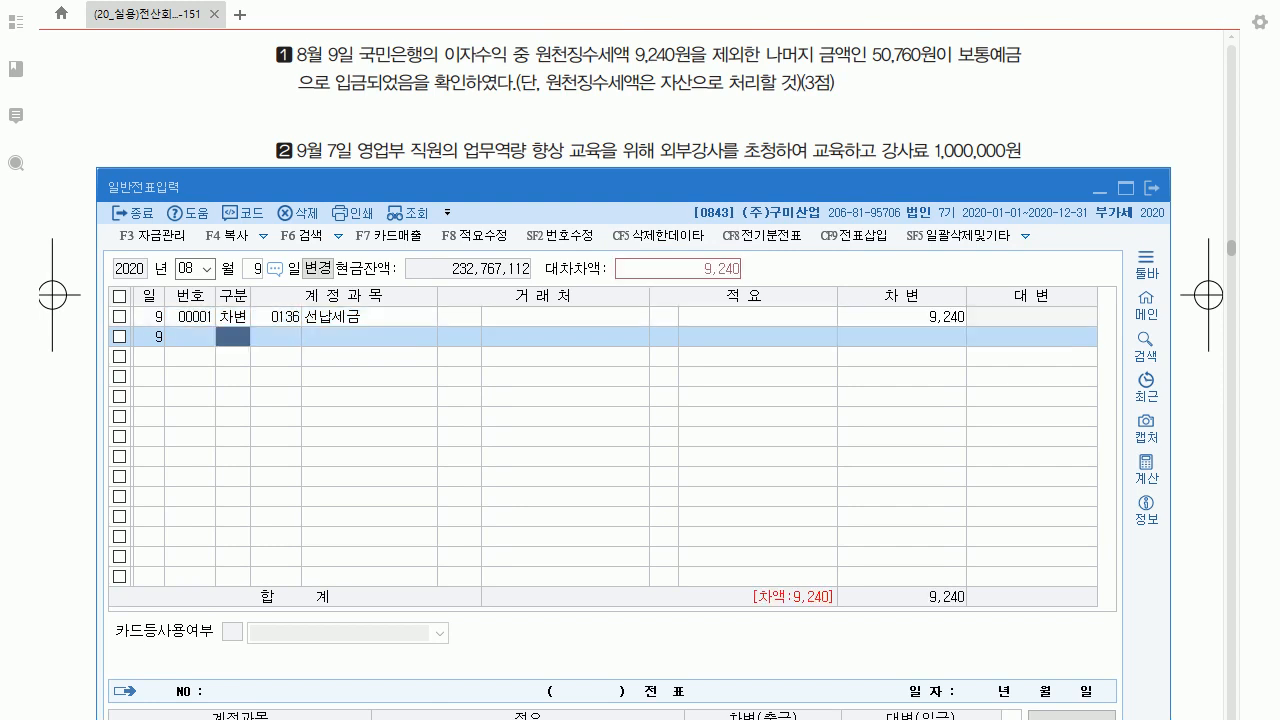
# Add a second August 9 debit (차변) line for account 0103 보통예금 with an amount of 50,760.
pyautogui.write('3')
pyautogui.press('Return')
pyautogui.write('103')
pyautogui.press('Return')
pyautogui.press('Return')
pyautogui.press('Return')
pyautogui.write('50760')
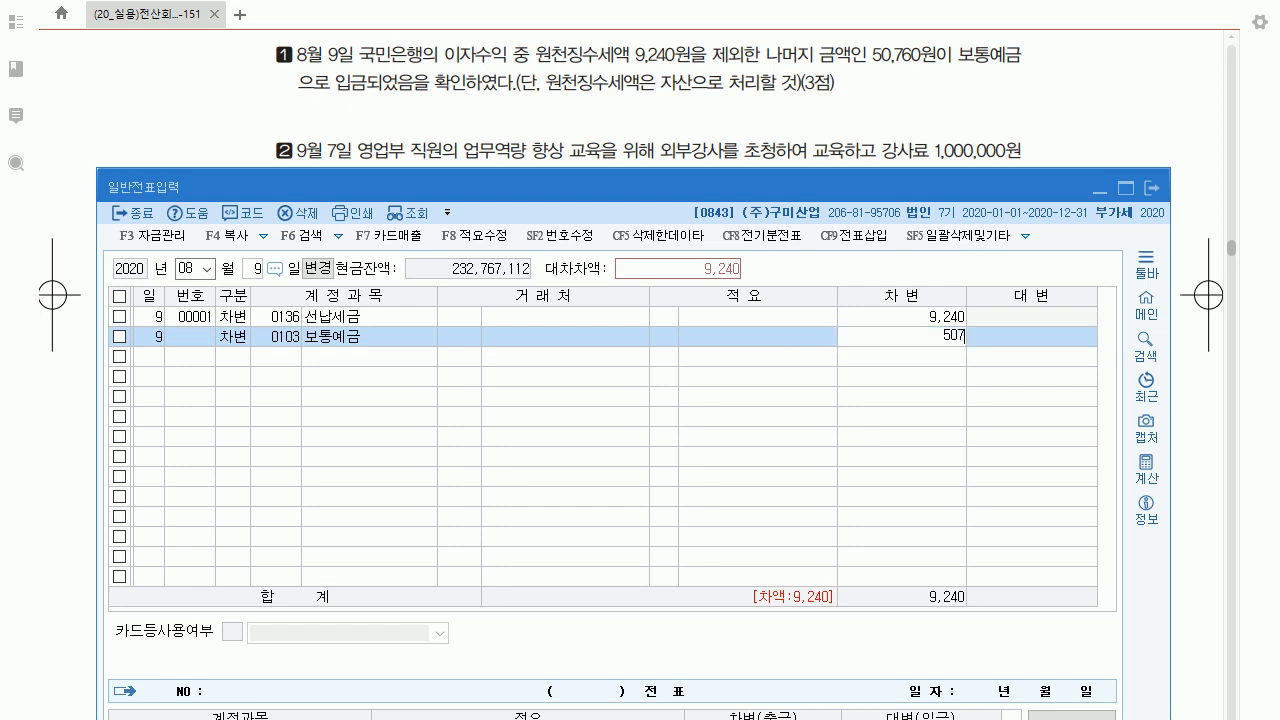
pyautogui.press('Return')
# Complete the August 9 voucher with a credit (대변) line for account 0901 이자수익 of 60,000.
pyautogui.write('4')
pyautogui.press('Return')
pyautogui.write('901')
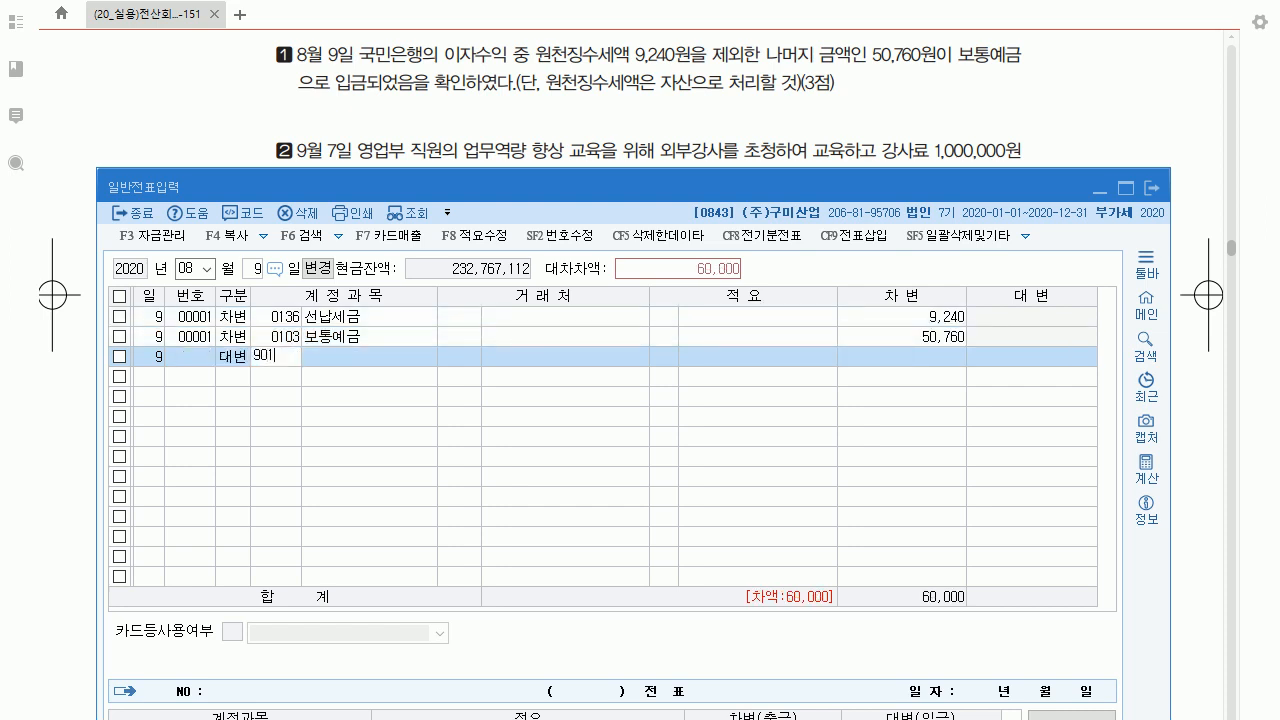
pyautogui.press('Return')
pyautogui.press('Return')
pyautogui.press('Return')
pyautogui.press('Return')
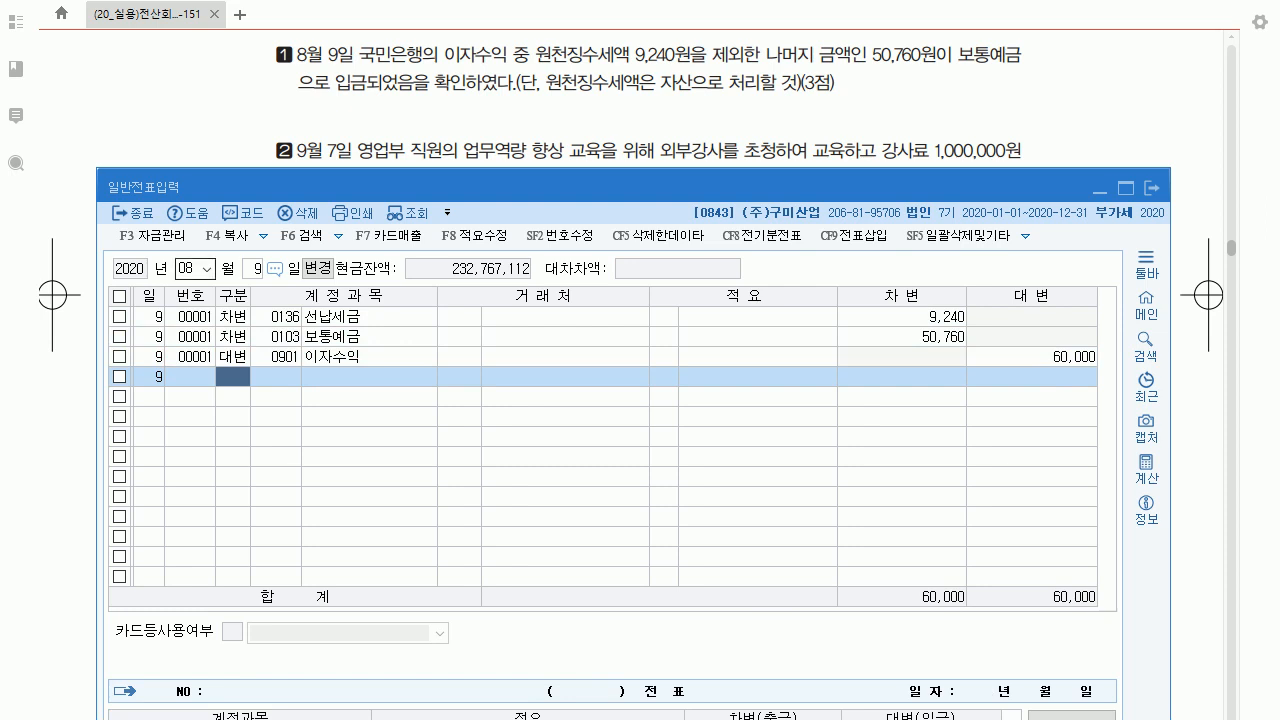
# Uncover the full second transaction in the exam document, and set the voucher date to September 7.
pyautogui.moveTo(300, 187); pyautogui.dragTo(304, 249)
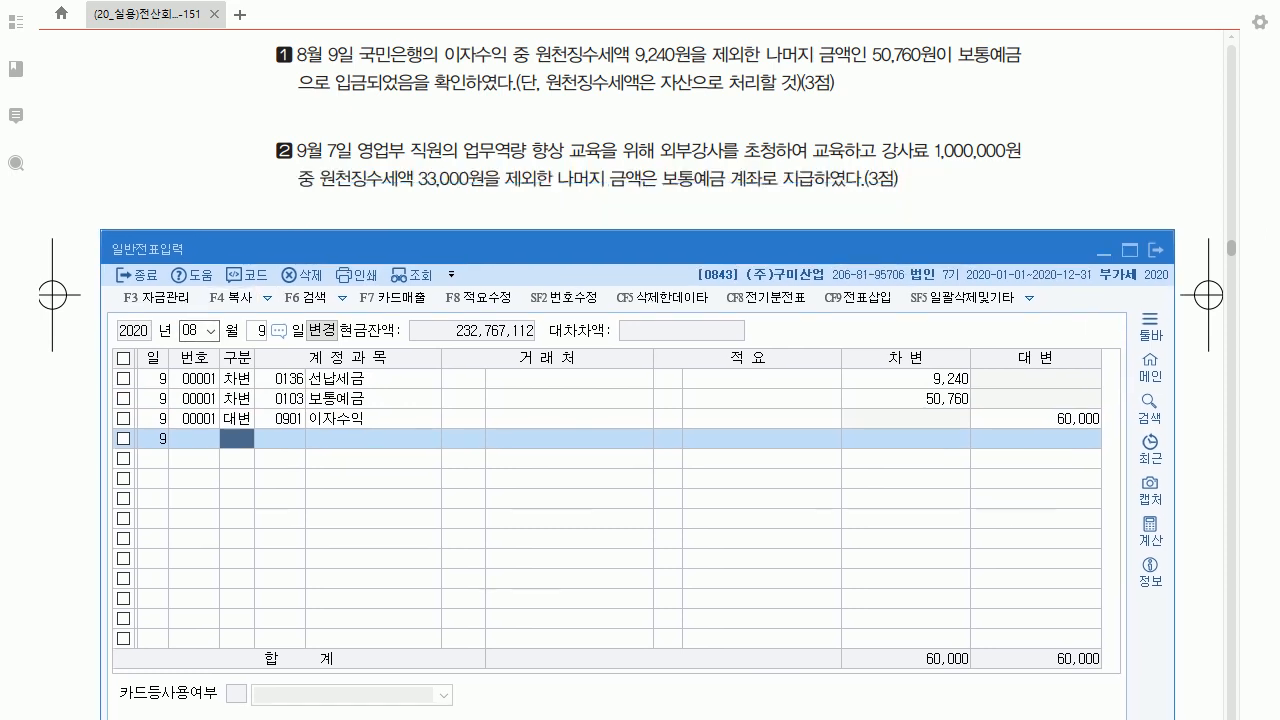
pyautogui.press('Escape')
pyautogui.write('09')
pyautogui.press('Return')
pyautogui.write('7')
pyautogui.press('Return')
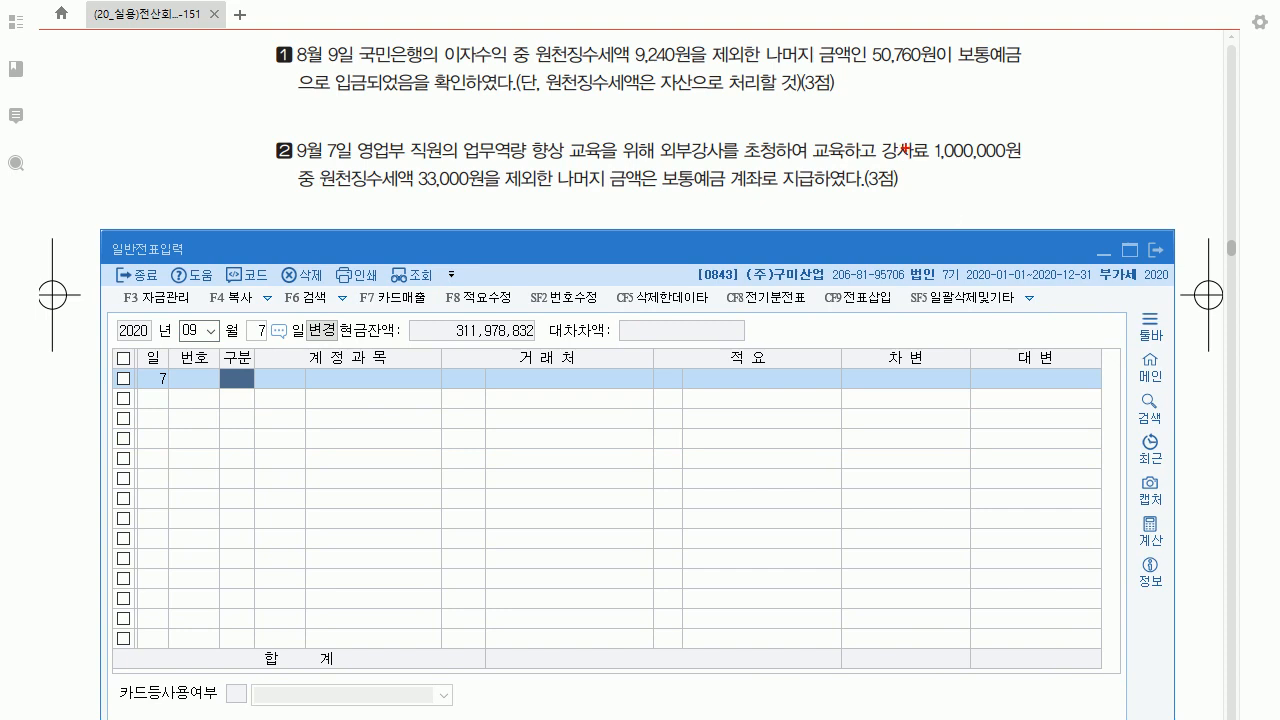
pyautogui.moveTo(627, 193); pyautogui.dragTo(621, 230)
pyautogui.moveTo(346, 200)
pyautogui.mouseDown()
pyautogui.moveTo(350, 218)
pyautogui.moveTo(360, 202)
pyautogui.moveTo(370, 218)
pyautogui.moveTo(406, 212)
pyautogui.moveTo(423, 226)
pyautogui.mouseUp()
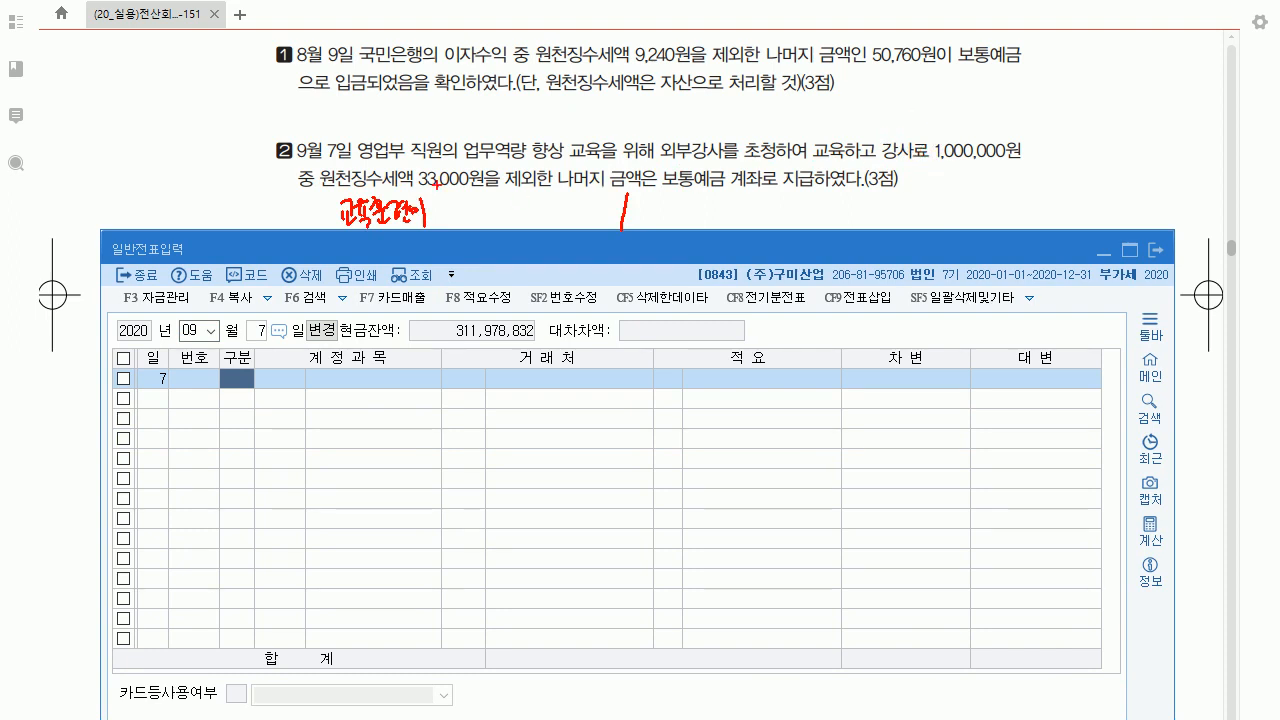
pyautogui.moveTo(332, 166)
pyautogui.mouseDown()
pyautogui.moveTo(446, 156)
pyautogui.moveTo(510, 180)
pyautogui.mouseUp()
pyautogui.moveTo(662, 204)
pyautogui.mouseDown()
pyautogui.moveTo(690, 226)
pyautogui.moveTo(712, 216)
pyautogui.moveTo(682, 252)
pyautogui.moveTo(718, 260)
pyautogui.mouseUp()
pyautogui.moveTo(718, 236)
pyautogui.mouseDown()
pyautogui.moveTo(732, 266)
pyautogui.moveTo(738, 254)
pyautogui.mouseUp()
pyautogui.moveTo(724, 250); pyautogui.dragTo(738, 264)
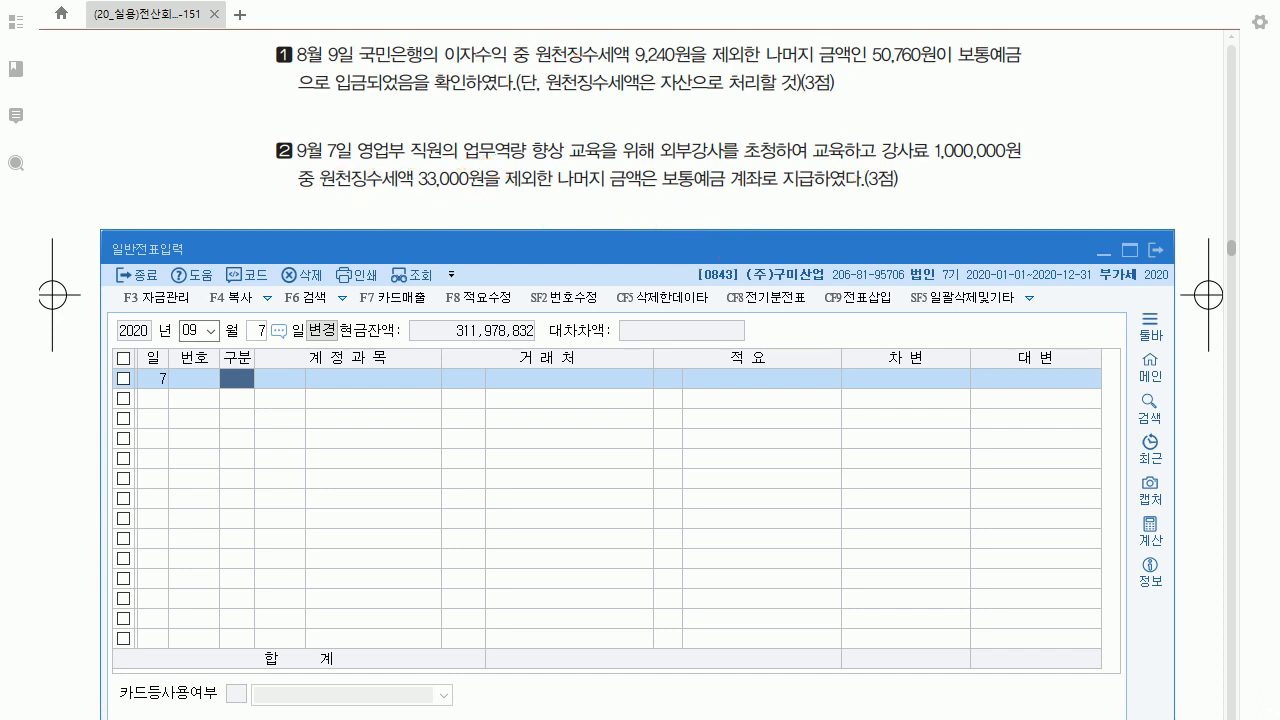
# Enter the September 7 debit (차변) line for account 0825 교육훈련비 with an amount of 1,000,000.
pyautogui.write('3')
pyautogui.press('Return')
pyautogui.write('825')
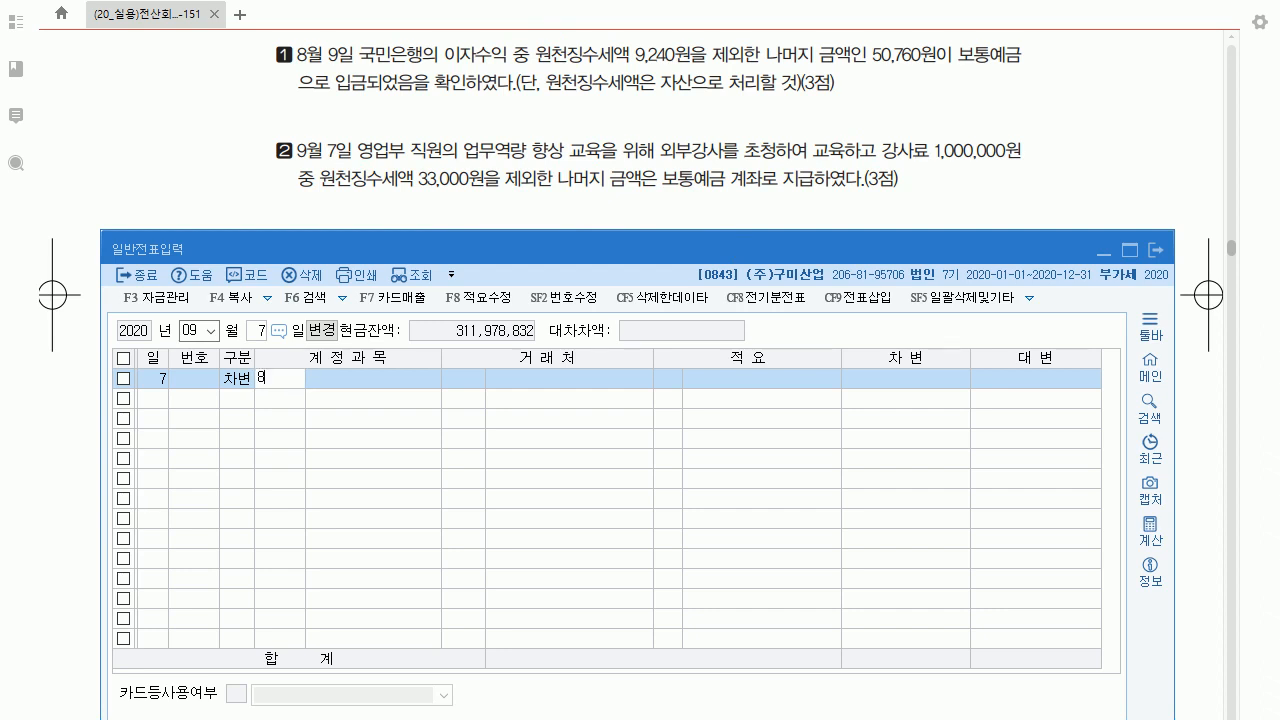
pyautogui.press('Return')
pyautogui.press('Return')
pyautogui.press('Return')
pyautogui.press('Return')
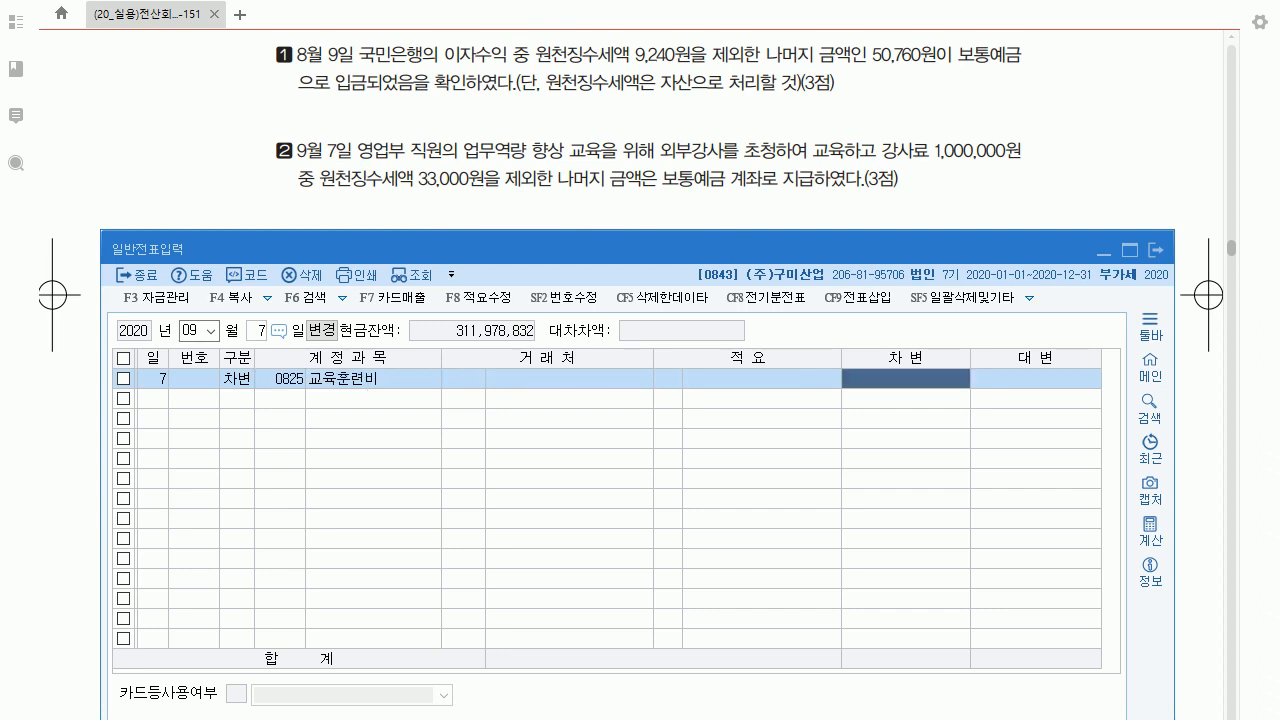
pyautogui.write('1000000')
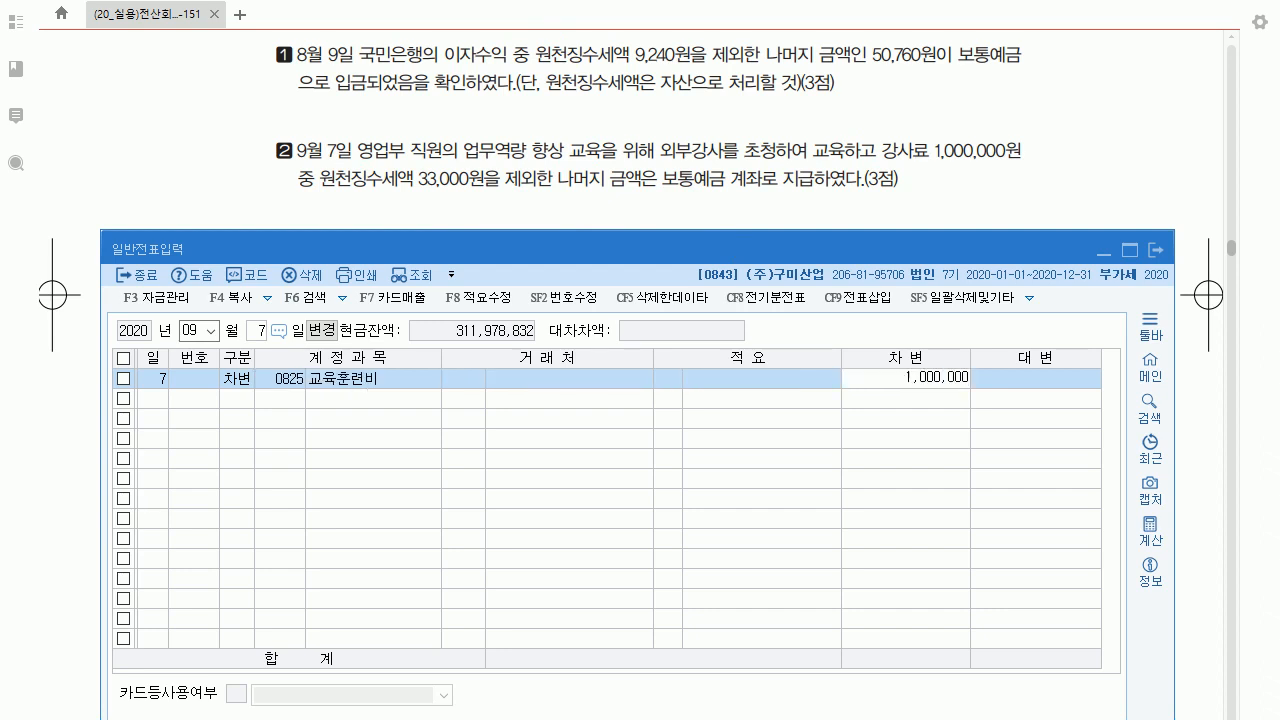
pyautogui.press('Return')
# Add a September 7 credit (대변) line for account 0254 예수금 and set its amount to 33,000.
pyautogui.write('4')
pyautogui.press('Return')
pyautogui.write('254')
pyautogui.press('Return')
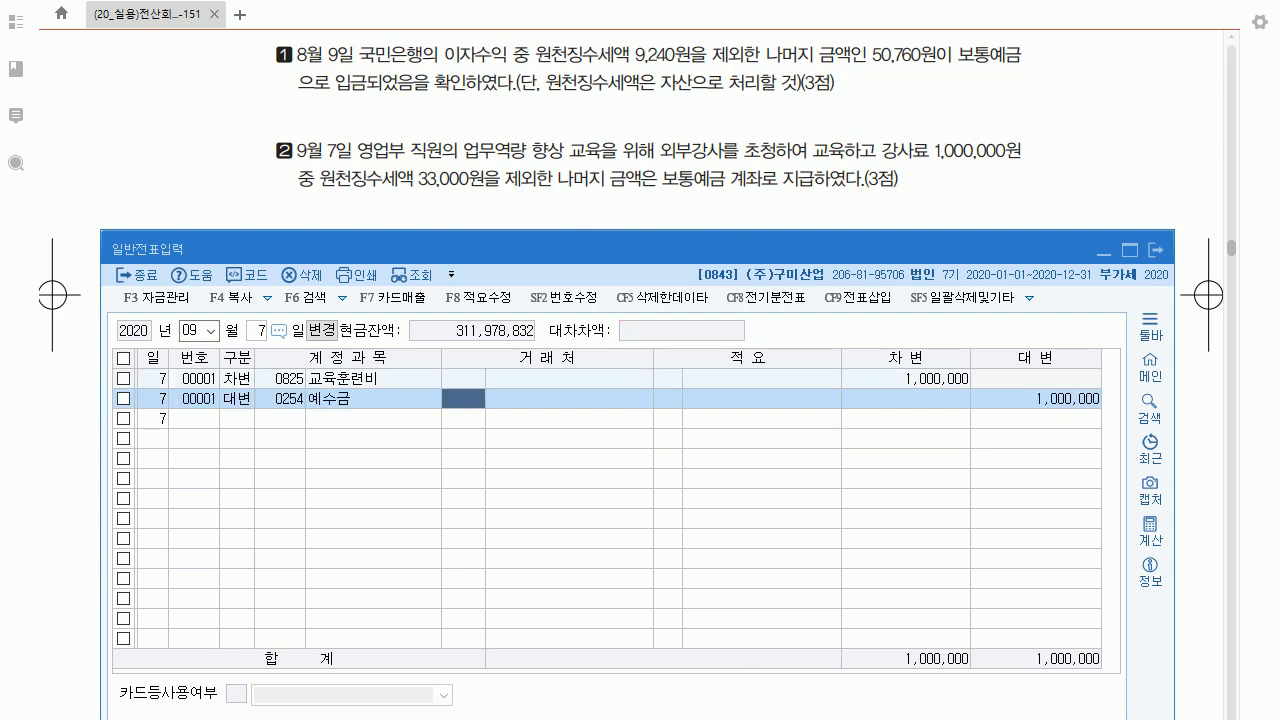
pyautogui.press('Return')
pyautogui.press('Return')
pyautogui.press('Return')
pyautogui.press('Return')
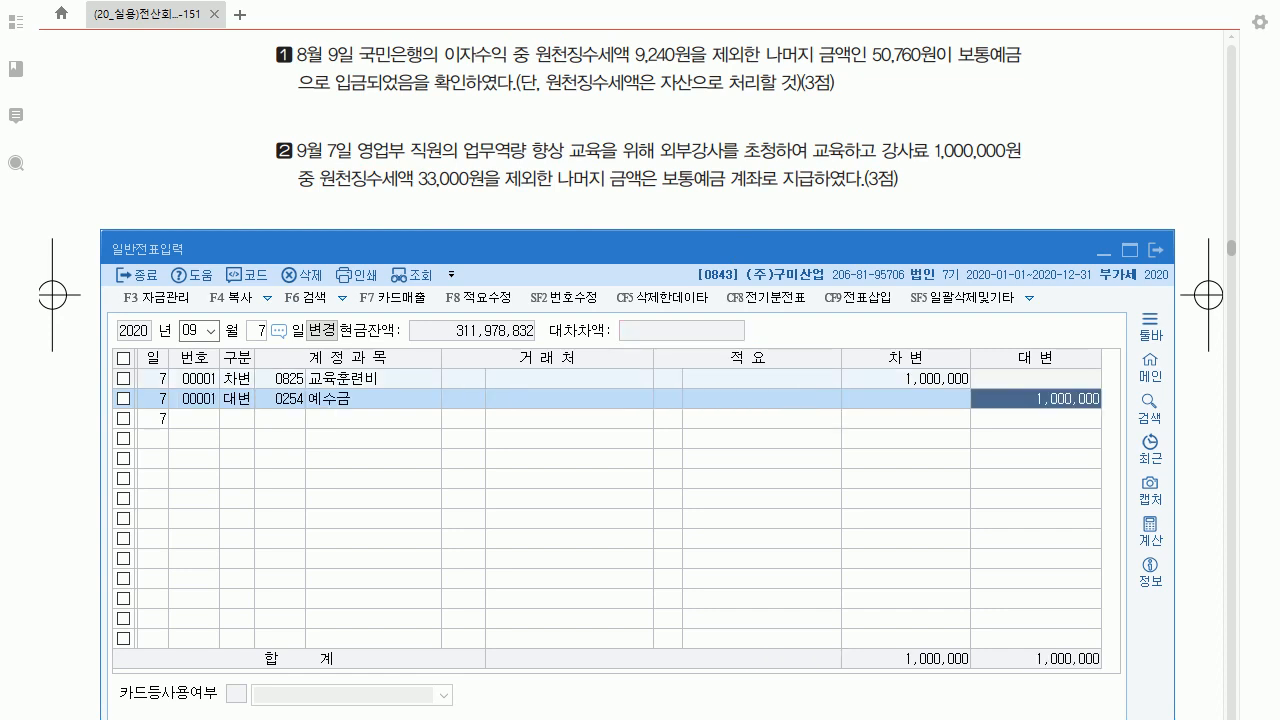
pyautogui.write('330000')
pyautogui.press('Return')
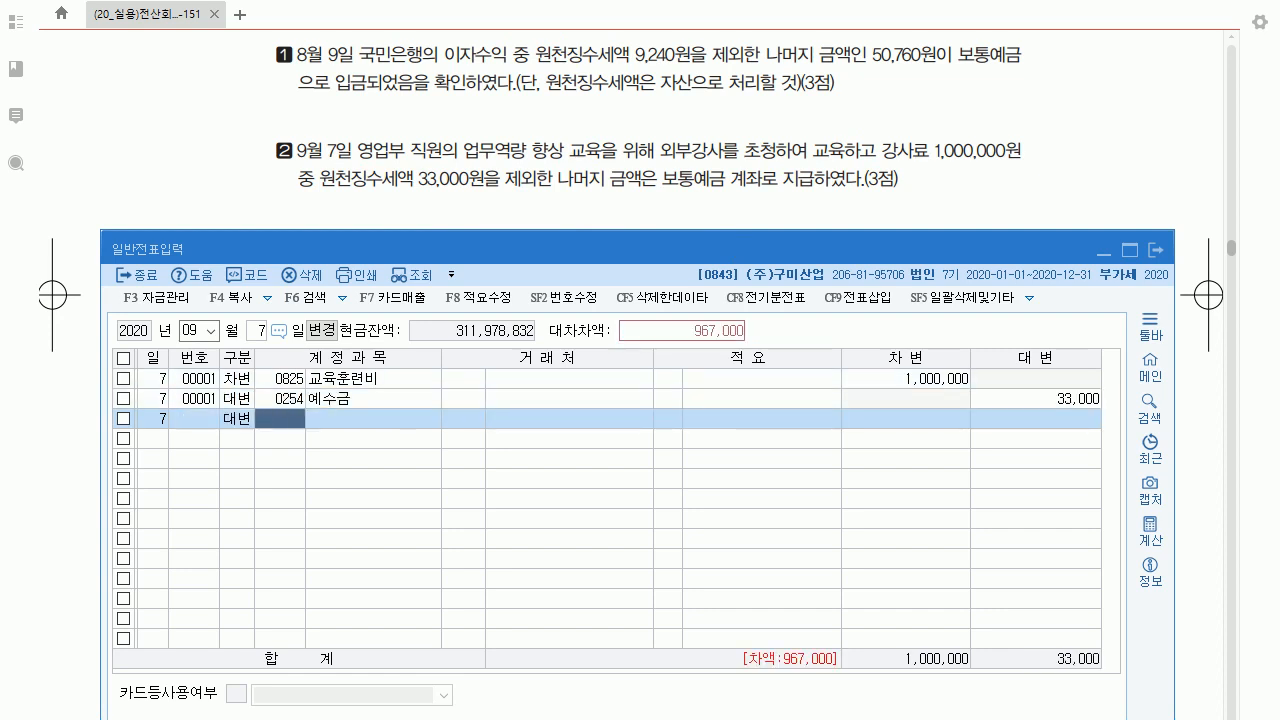
# Complete the September 7 voucher with a credit (대변) line for account 0103 보통예금 of 967,000.
pyautogui.write('103')
pyautogui.press('Return')
pyautogui.press('Return')
pyautogui.press('Return')
pyautogui.press('Return')
pyautogui.press('Return')
pyautogui.press('Return')
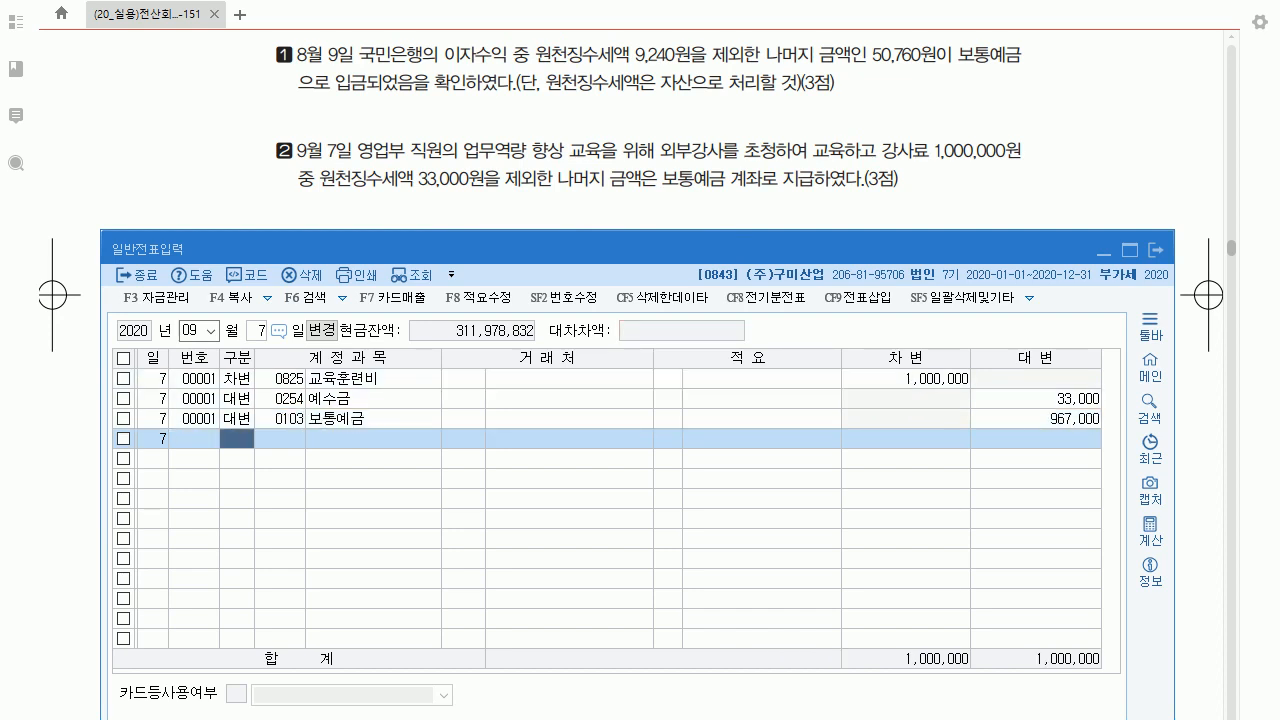
# Uncover the third transaction in the exam document, and set the voucher date to October 1.
pyautogui.moveTo(640, 249); pyautogui.dragTo(634, 323)
pyautogui.press('Escape')
pyautogui.write('101')
pyautogui.press('Return')
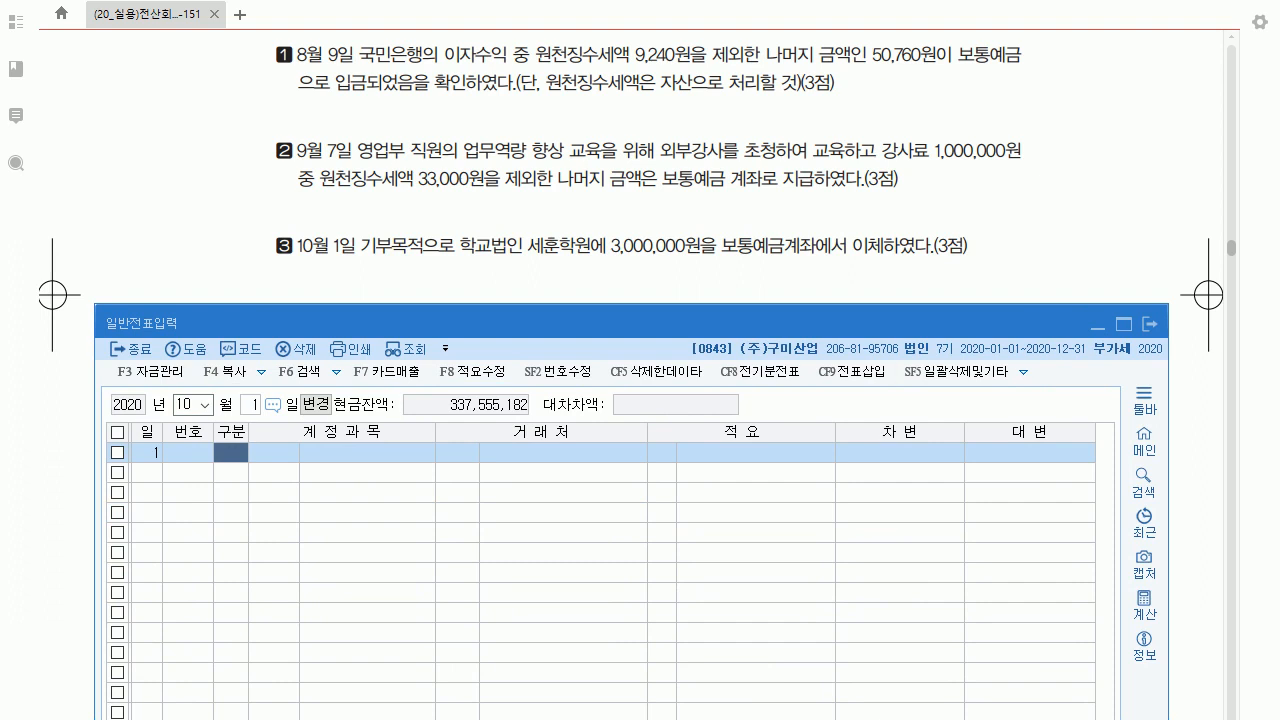
# Enter the October 1 debit (차변) line for account 0953 기부금 with an amount of 3,000,000.
pyautogui.write('3')
pyautogui.press('Return')
pyautogui.write('953')
pyautogui.press('Return')
pyautogui.press('Return')
pyautogui.press('Return')
pyautogui.write('3000000')
pyautogui.press('Return')
# Complete the October 1 voucher with a credit (대변) line for account 0103 보통예금 of 3,000,000.
pyautogui.write('103')
pyautogui.press('Return')
pyautogui.press('Return')
pyautogui.press('Return')
pyautogui.press('Return')
# Uncover the fourth transaction in the exam document, and set the voucher date to October 20.
pyautogui.moveTo(600, 323); pyautogui.dragTo(615, 383)
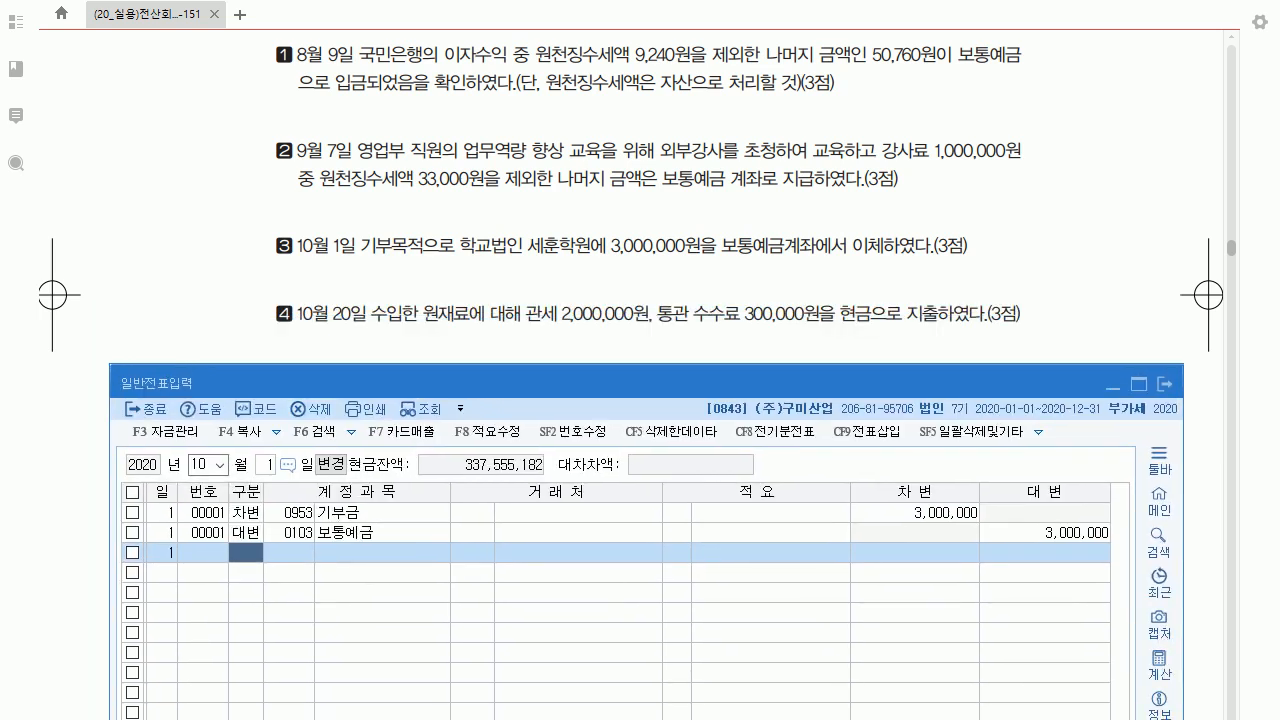
pyautogui.press('Escape')
pyautogui.write('20')
pyautogui.press('Return')
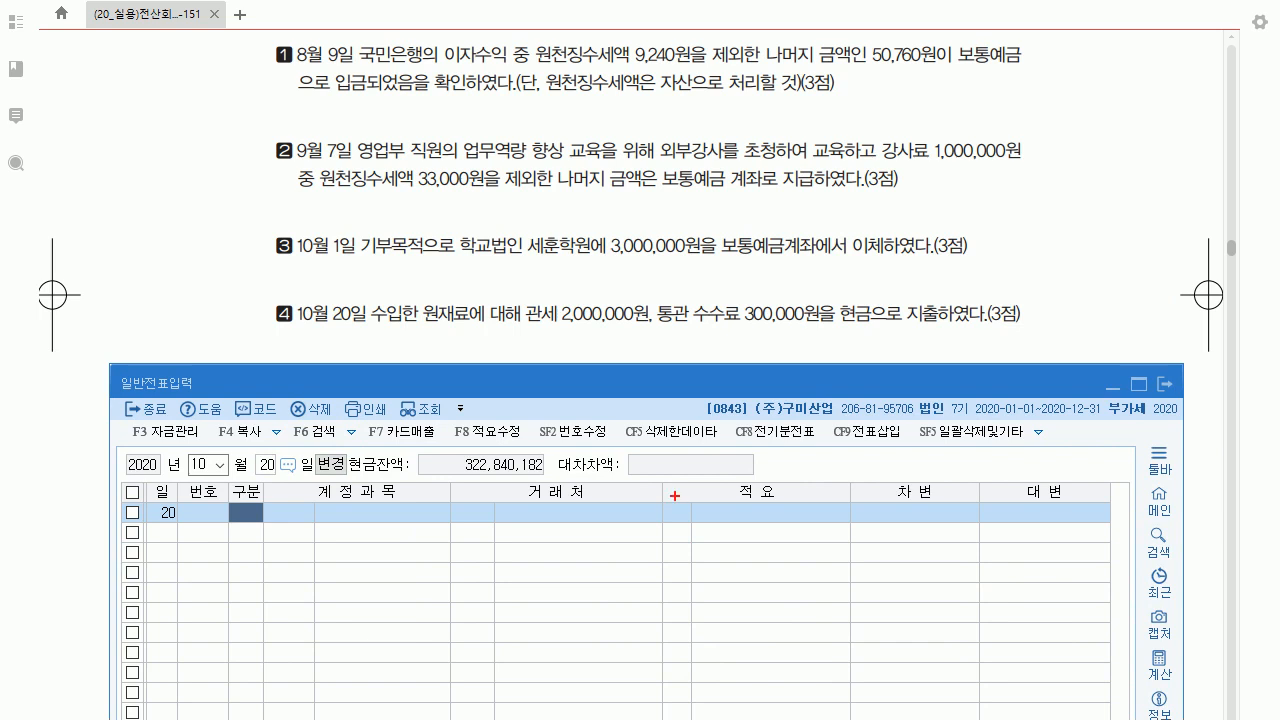
pyautogui.moveTo(394, 328); pyautogui.dragTo(388, 347)
pyautogui.moveTo(396, 342)
pyautogui.mouseDown()
pyautogui.moveTo(403, 356)
pyautogui.moveTo(417, 350)
pyautogui.mouseUp()
pyautogui.moveTo(422, 344); pyautogui.dragTo(423, 355)
pyautogui.moveTo(436, 336); pyautogui.dragTo(436, 356)
pyautogui.moveTo(443, 337)
pyautogui.mouseDown()
pyautogui.moveTo(444, 360)
pyautogui.moveTo(462, 348)
pyautogui.mouseUp()
pyautogui.moveTo(455, 354); pyautogui.dragTo(470, 354)
pyautogui.moveTo(640, 338); pyautogui.dragTo(632, 398)
pyautogui.moveTo(686, 342); pyautogui.dragTo(696, 362)
pyautogui.moveTo(692, 338); pyautogui.dragTo(704, 366)
pyautogui.moveTo(708, 345)
pyautogui.mouseDown()
pyautogui.moveTo(718, 360)
pyautogui.moveTo(730, 346)
pyautogui.mouseUp()
pyautogui.moveTo(720, 352); pyautogui.dragTo(730, 364)
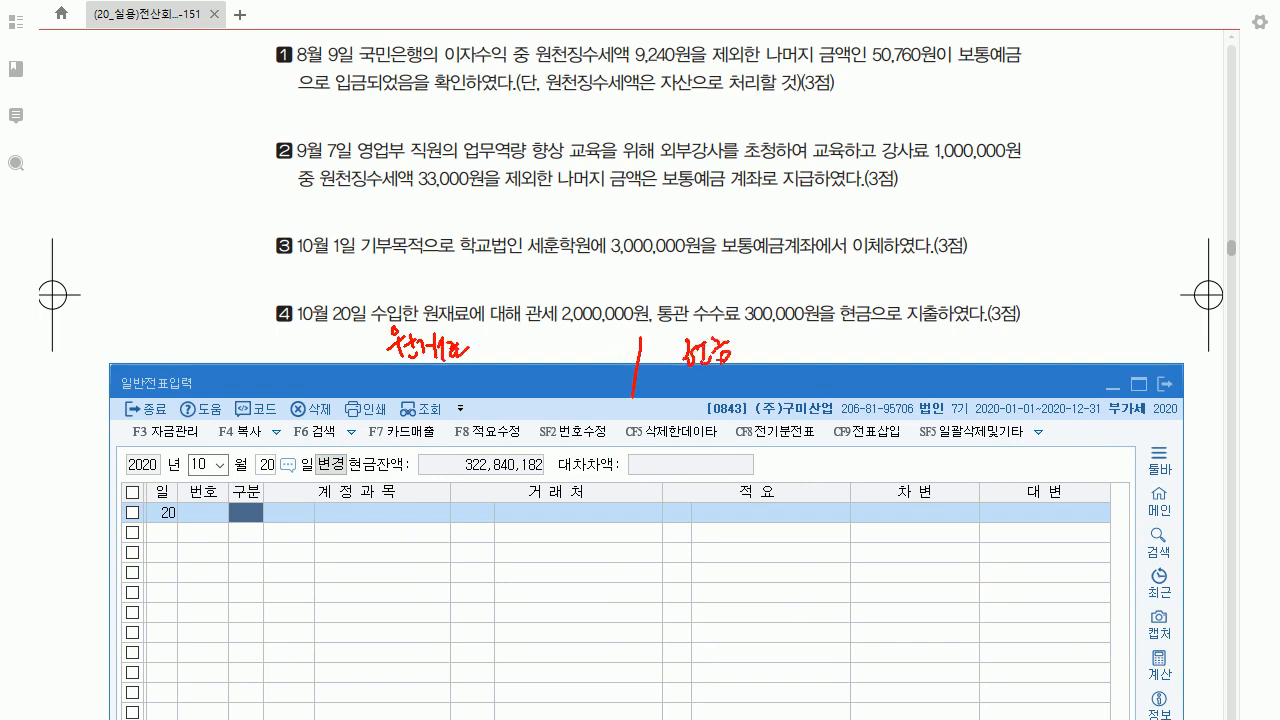
pyautogui.moveTo(520, 350)
pyautogui.mouseDown()
pyautogui.moveTo(532, 362)
pyautogui.moveTo(610, 355)
pyautogui.mouseUp()
pyautogui.moveTo(772, 350)
pyautogui.mouseDown()
pyautogui.moveTo(808, 366)
pyautogui.moveTo(860, 352)
pyautogui.mouseUp()
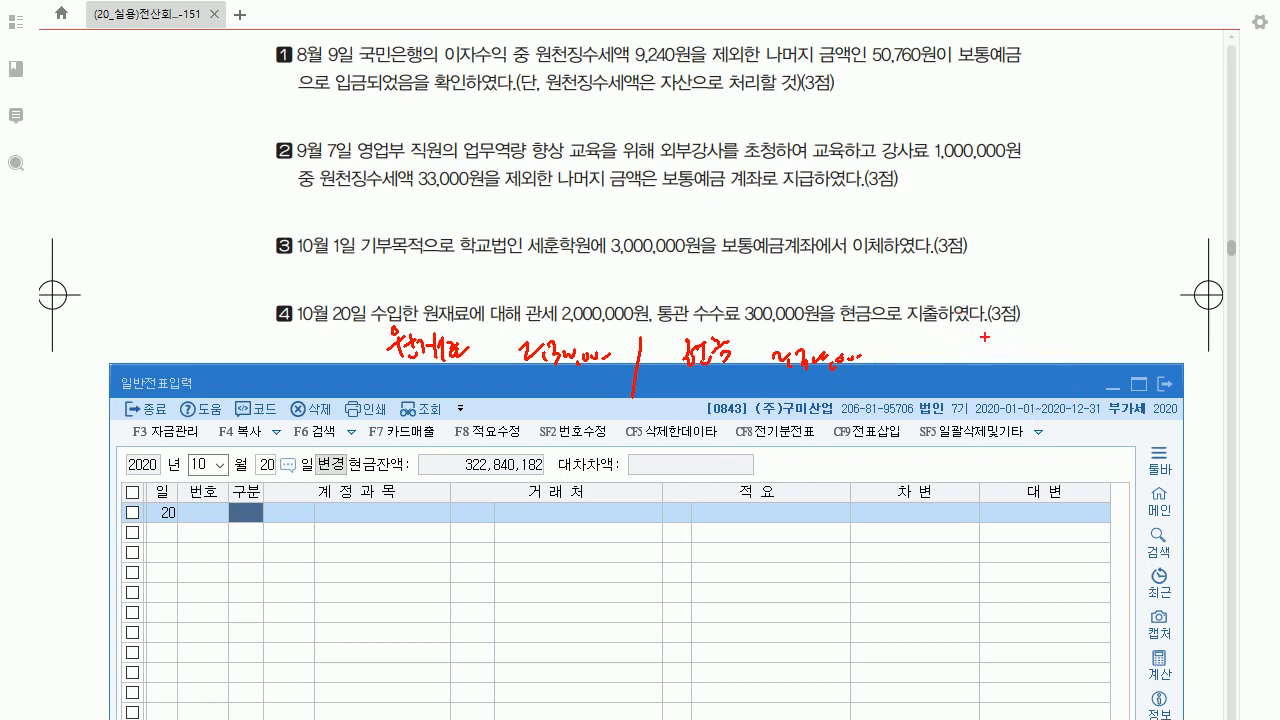
pyautogui.moveTo(973, 327)
pyautogui.mouseDown()
pyautogui.moveTo(984, 362)
pyautogui.moveTo(1004, 346)
pyautogui.moveTo(1008, 360)
pyautogui.mouseUp()
pyautogui.moveTo(975, 386)
pyautogui.mouseDown()
pyautogui.moveTo(982, 398)
pyautogui.moveTo(1064, 392)
pyautogui.mouseUp()
pyautogui.moveTo(1022, 414); pyautogui.dragTo(1070, 408)
pyautogui.press('Escape')
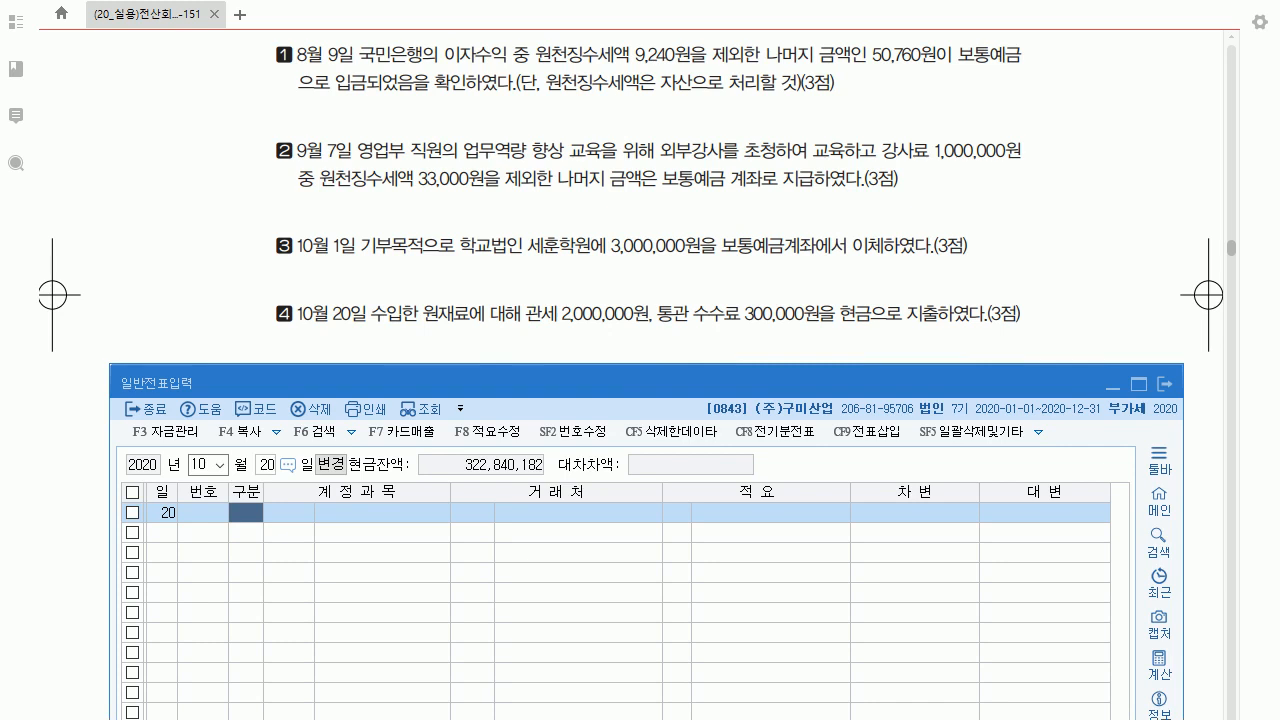
# Enter the October 20 transaction as a cash payment (출금) line for account 0153 원재료 of 2,300,000.
pyautogui.write('1')
pyautogui.press('Return')
pyautogui.write('153')
pyautogui.press('Return')
pyautogui.press('Return')
pyautogui.press('Return')
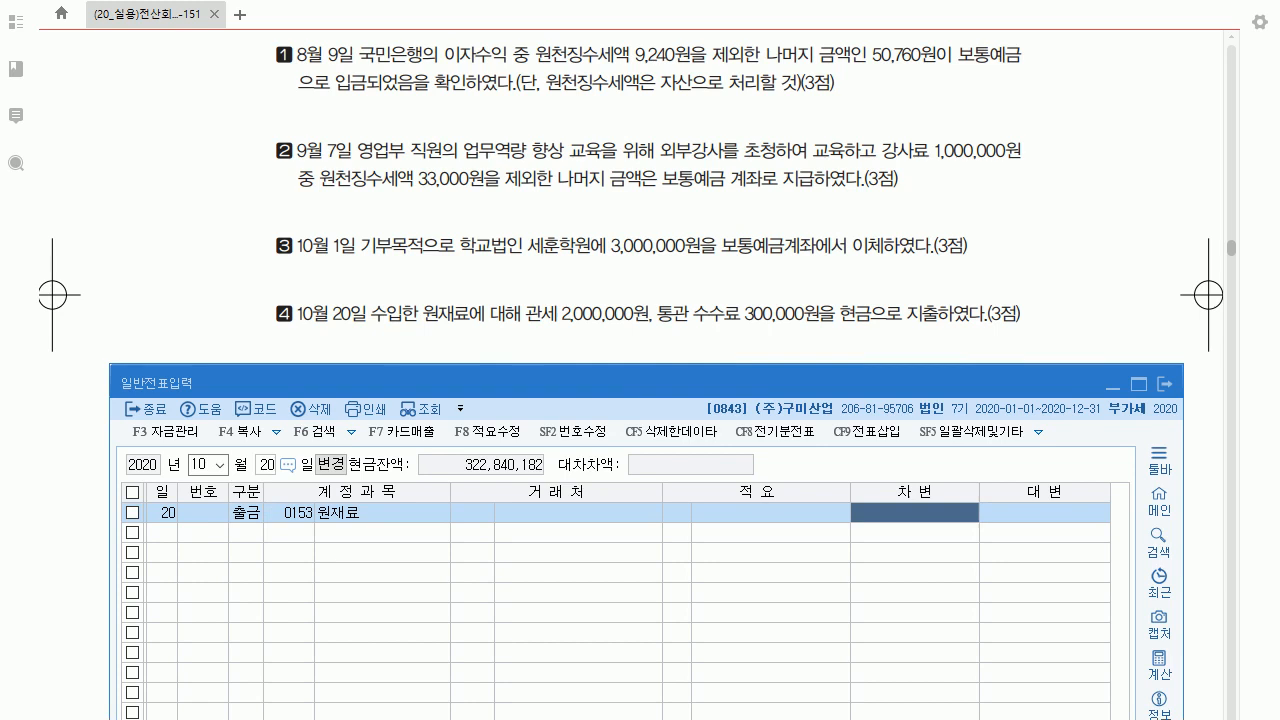
pyautogui.write('2300000')
pyautogui.press('Return')
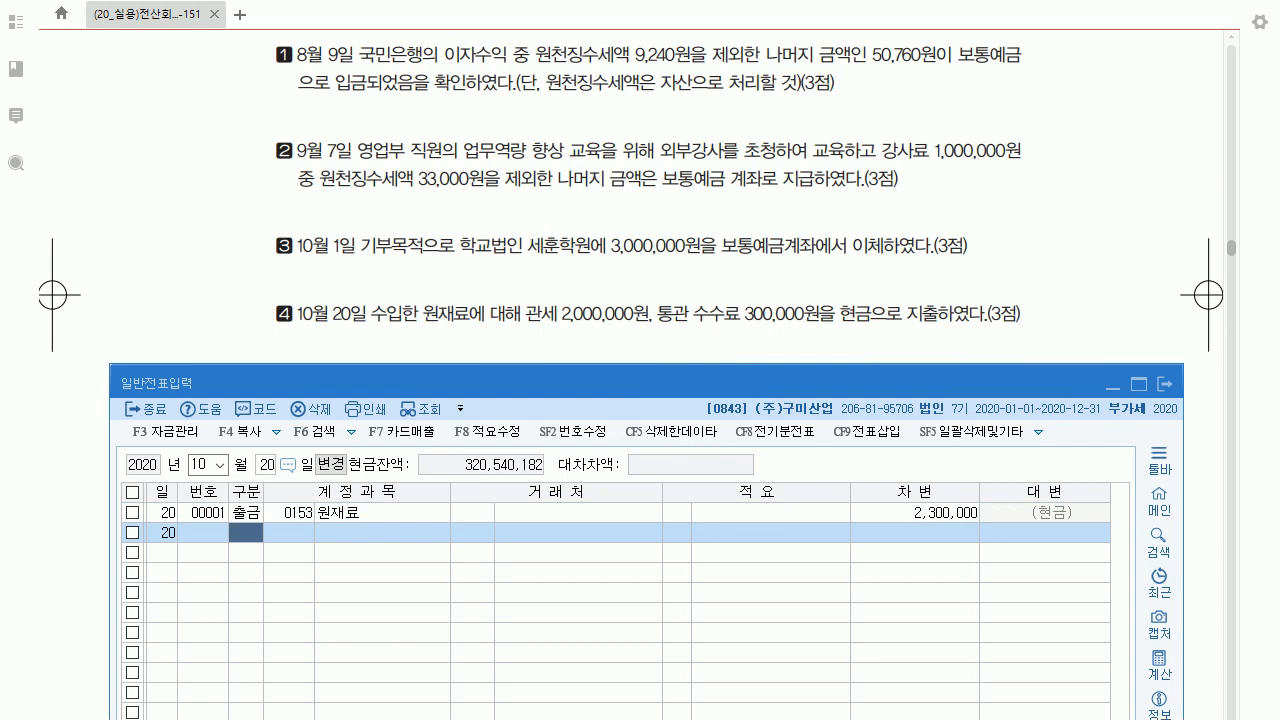
# Go to the fifth transaction, dated October 31, in the exam document, and bring KcLep's 일반전표입력 back up beside it.
pyautogui.press('Escape')
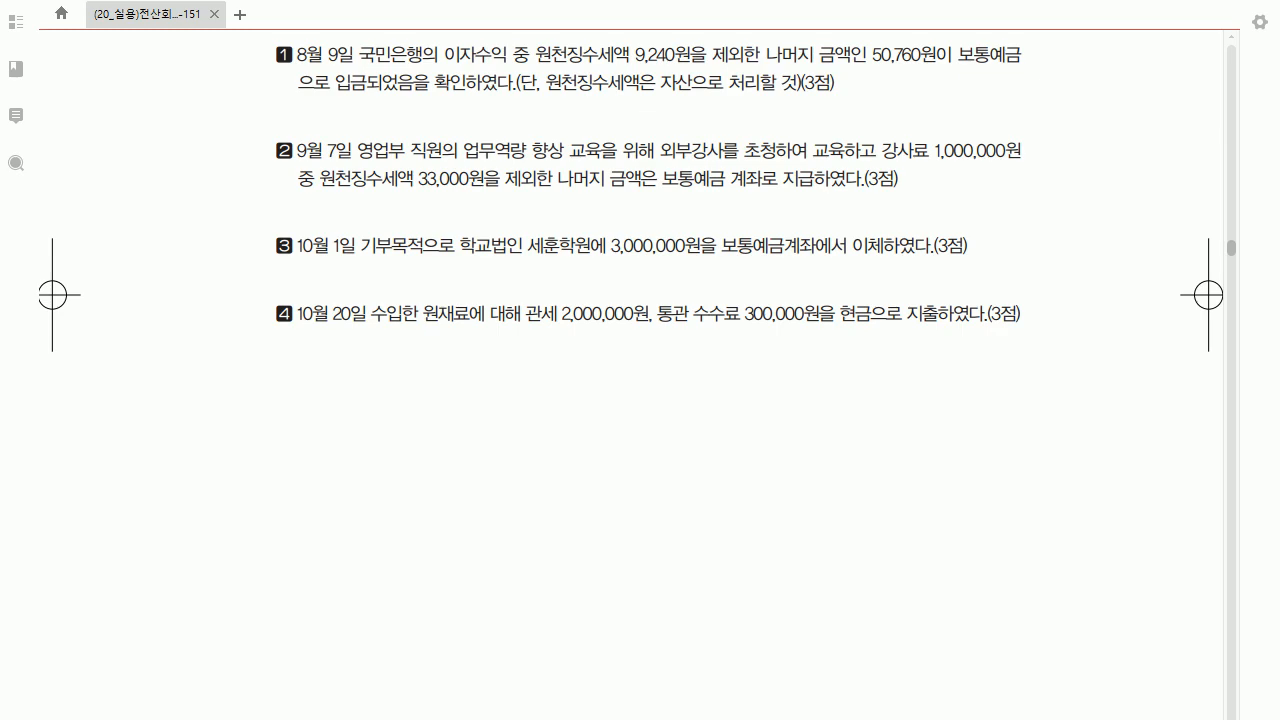
pyautogui.scroll(-10, 630, 370)
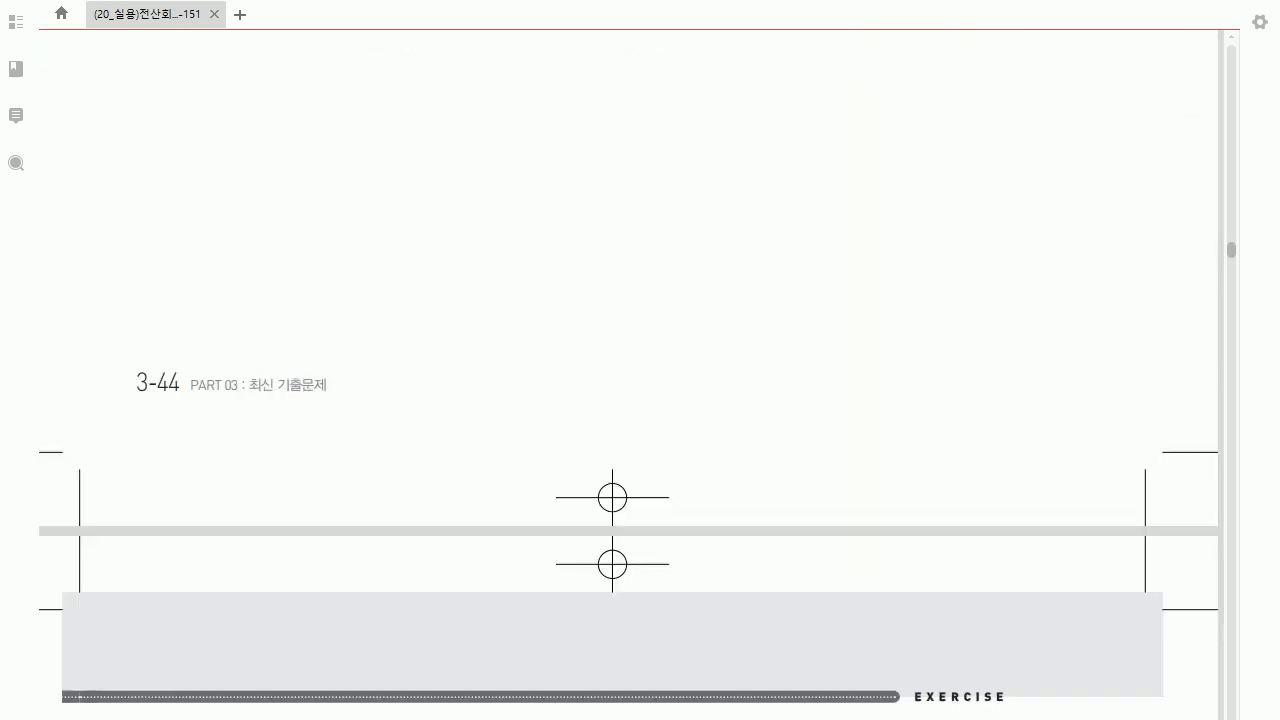
pyautogui.scroll(-2, 630, 370)
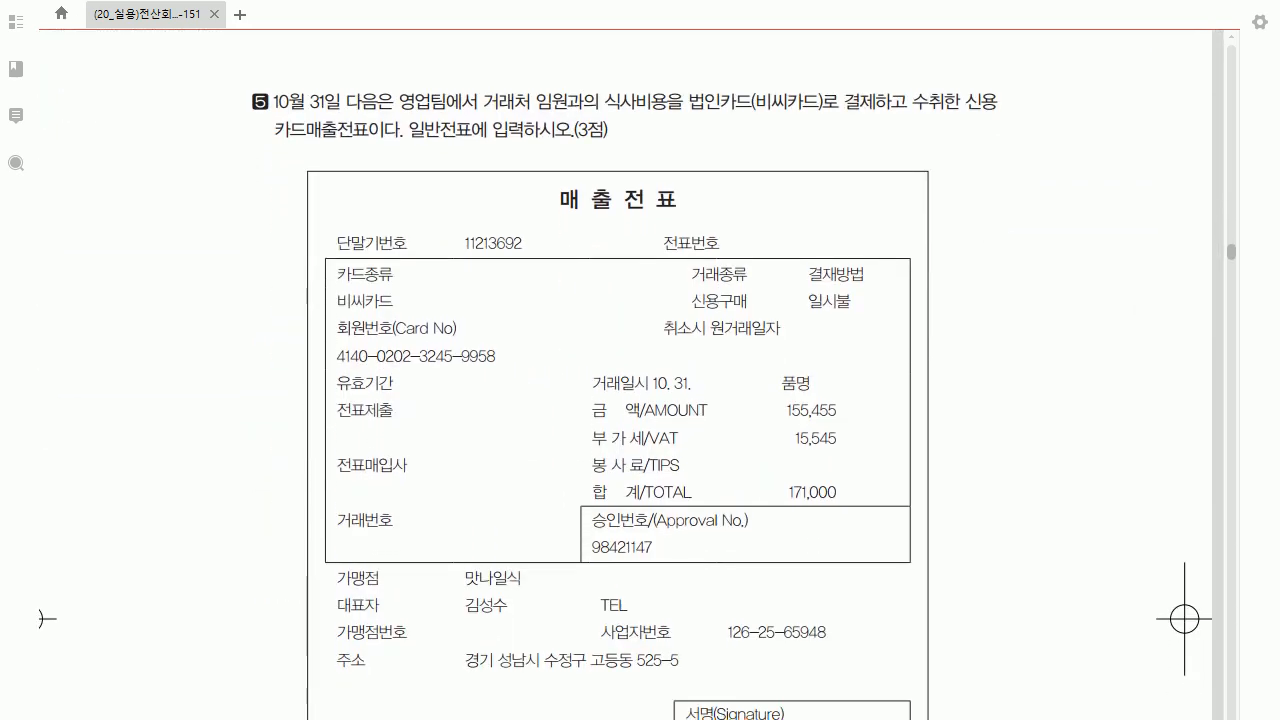
pyautogui.hotkey('alt', 'Tab')
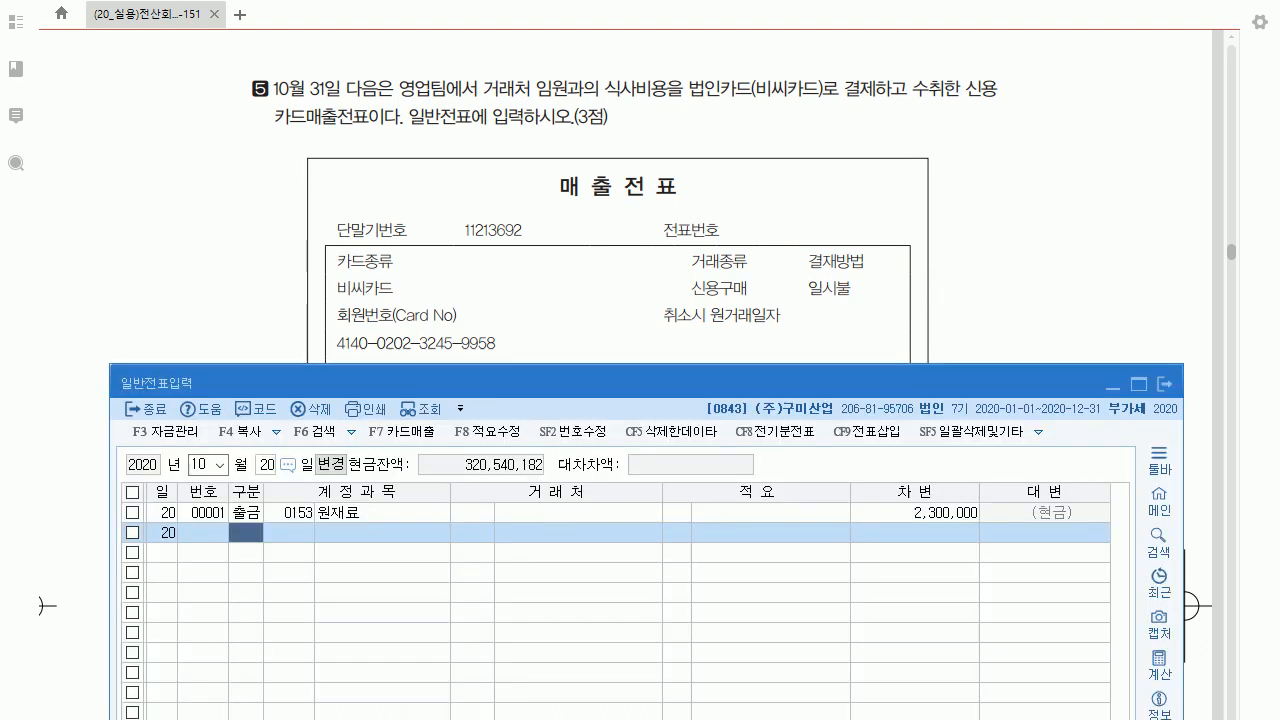
# Set the voucher date to October 31 and start a debit (차변) line for account 0813 접대비.
pyautogui.press('Escape')
pyautogui.write('31')
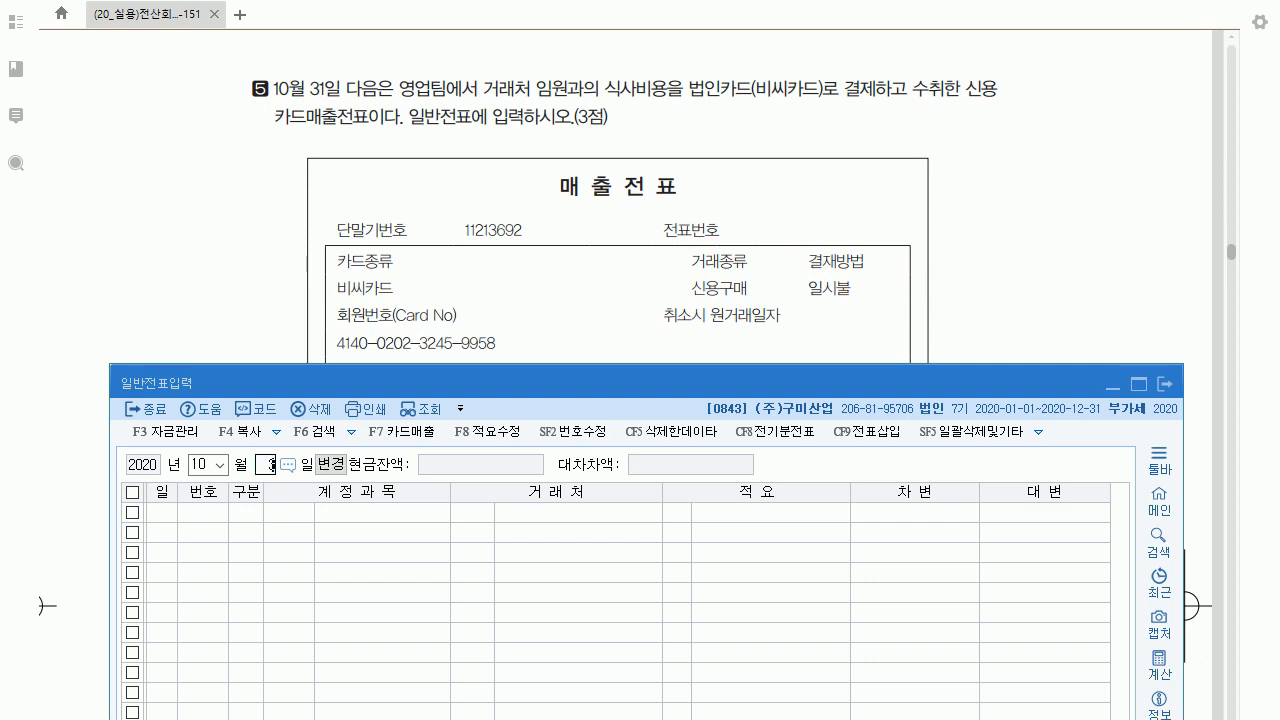
pyautogui.press('Return')
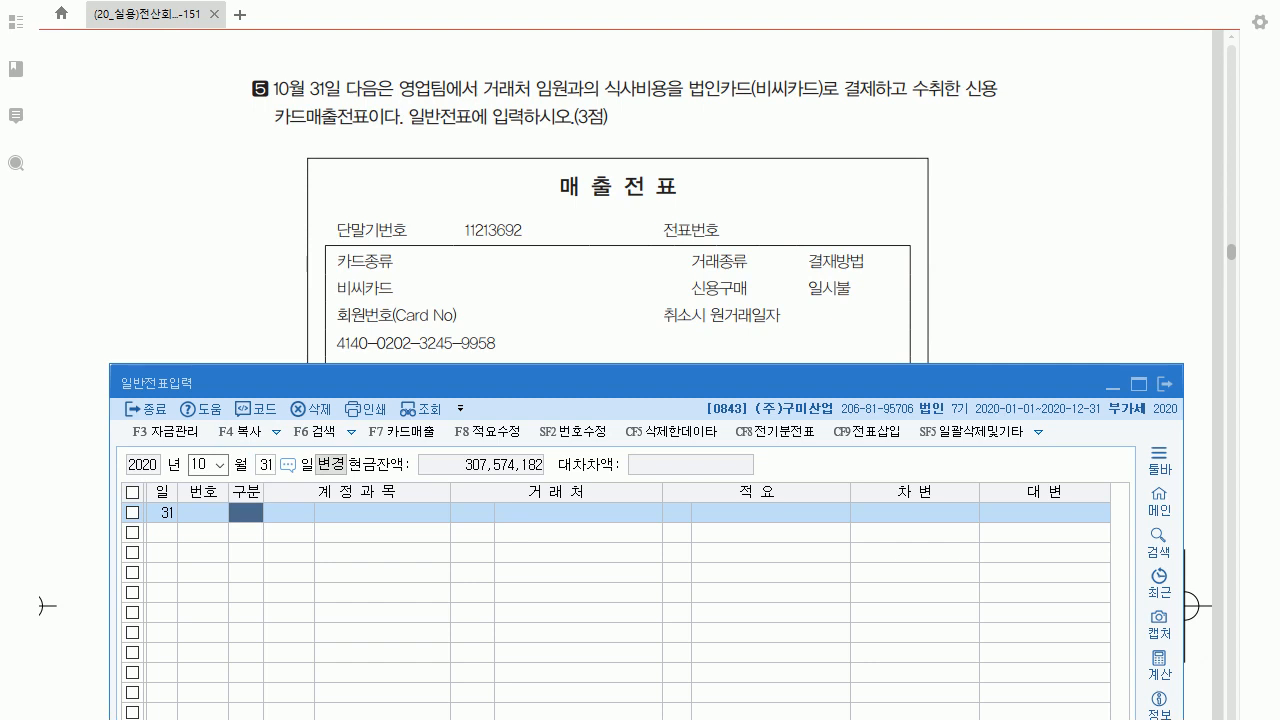
pyautogui.write('3')
pyautogui.press('Return')
pyautogui.write('8')
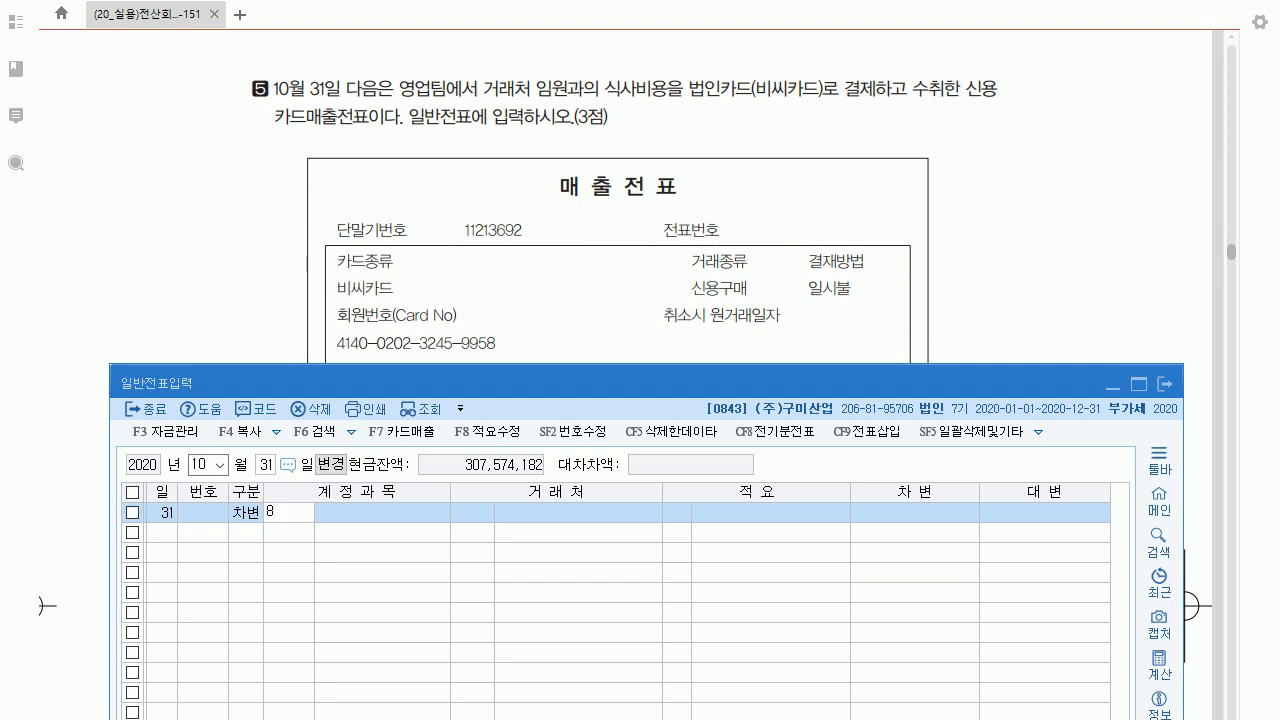
pyautogui.write('13')
pyautogui.press('Return')
pyautogui.press('Return')
pyautogui.press('Return')
pyautogui.press('Return')
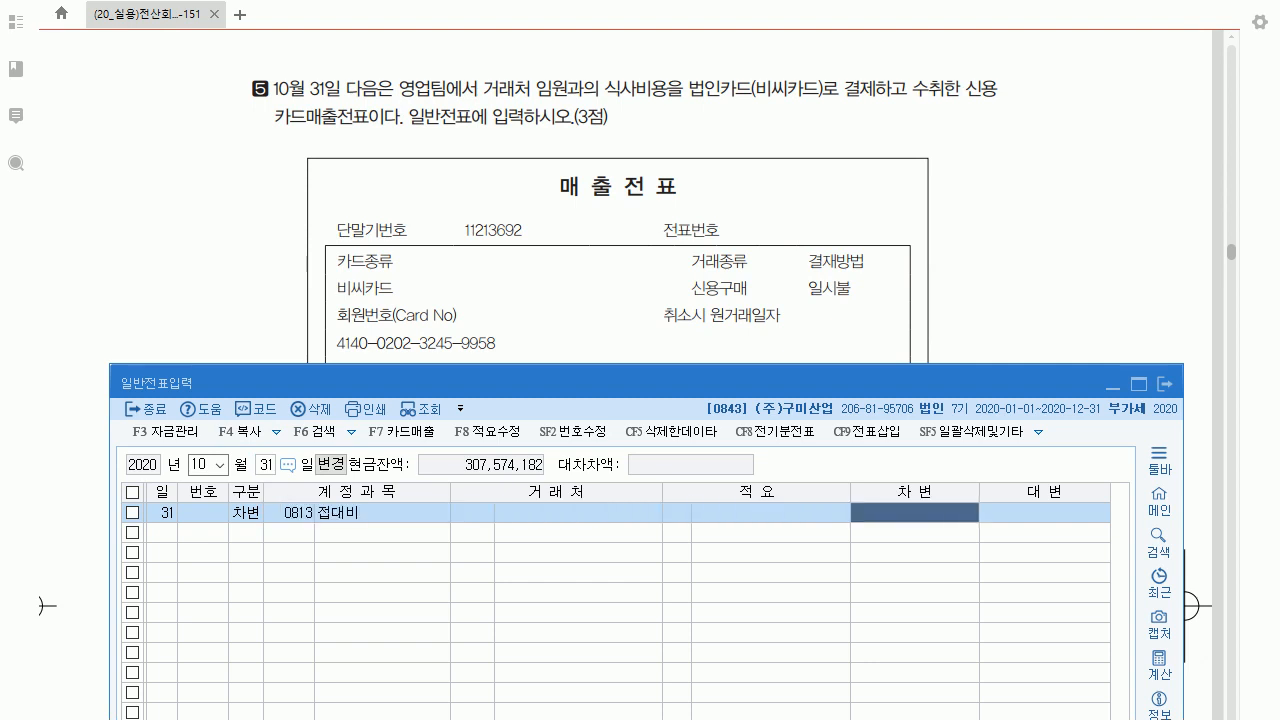
# Uncover the receipt total in the exam document and enter 171,000 as the debit amount of the 접대비 line.
pyautogui.moveTo(640, 383); pyautogui.dragTo(625, 620)
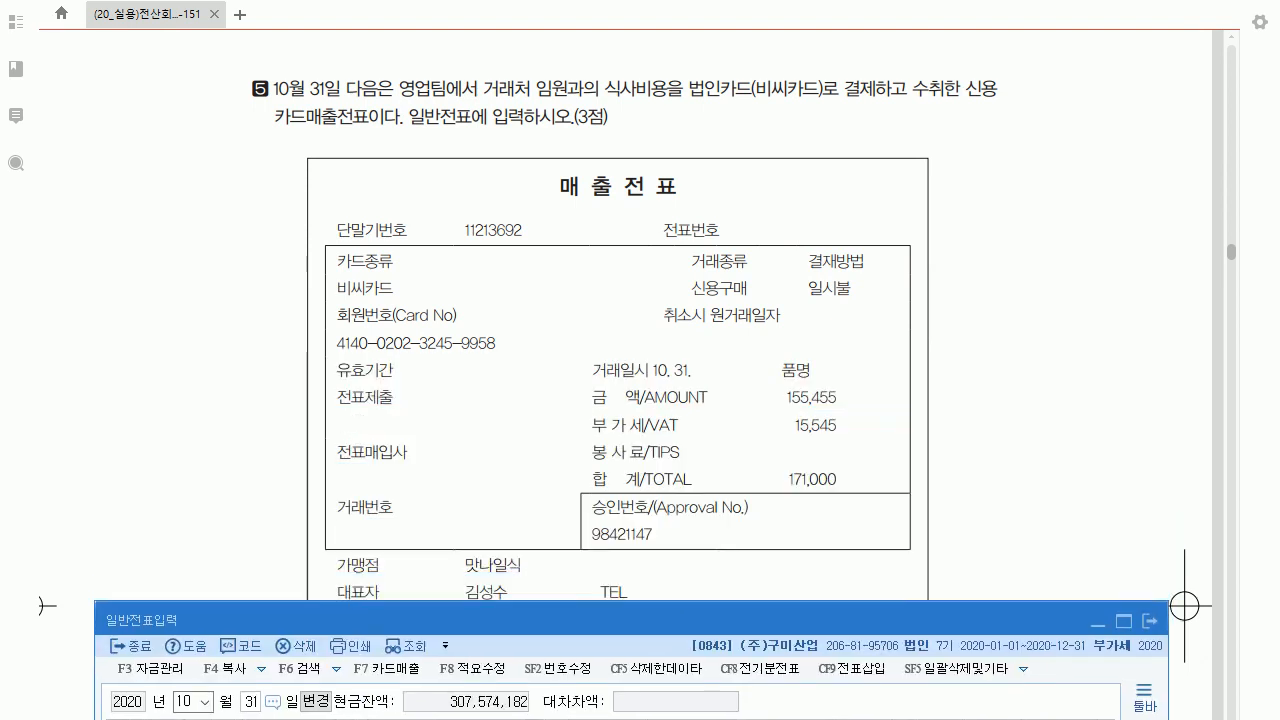
pyautogui.moveTo(625, 620); pyautogui.dragTo(628, 367)
pyautogui.write('171')
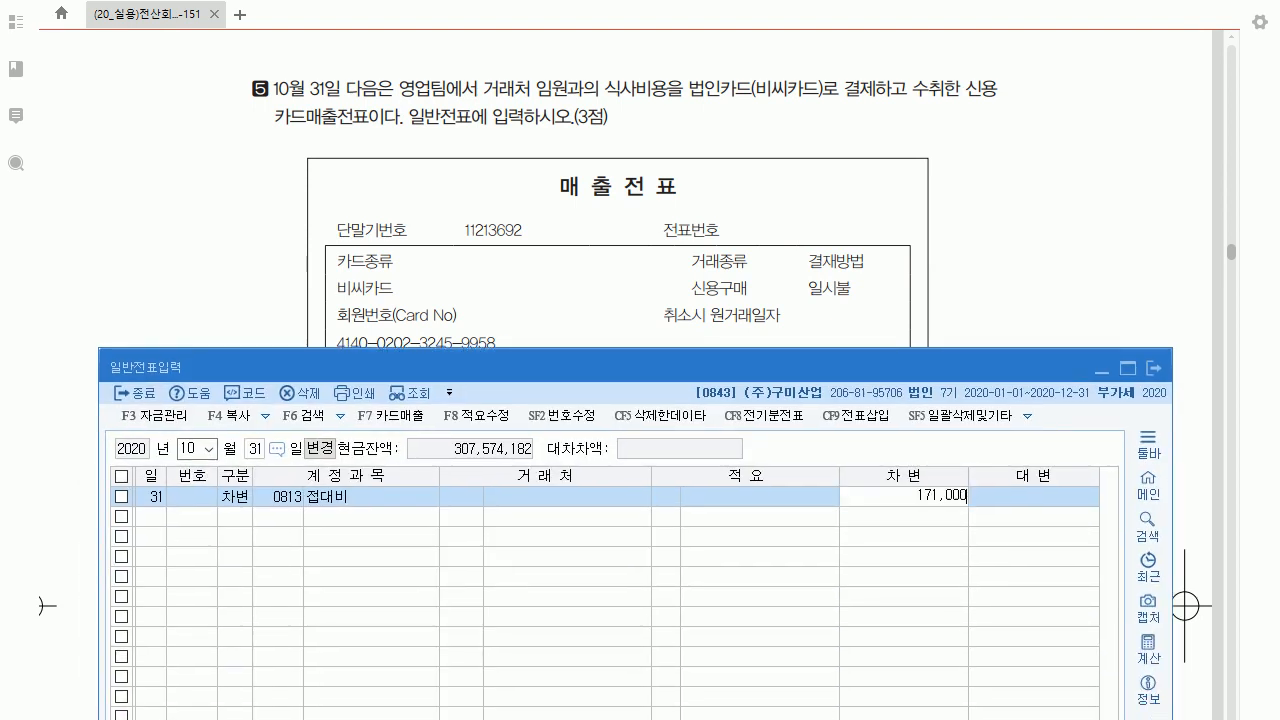
pyautogui.press('+')
pyautogui.press('Return')
# Complete the October 31 voucher with a credit (대변) line for account 0253 미지급금 of 171,000, with 비씨카드 as 거래처.
pyautogui.write('4')
pyautogui.press('Return')
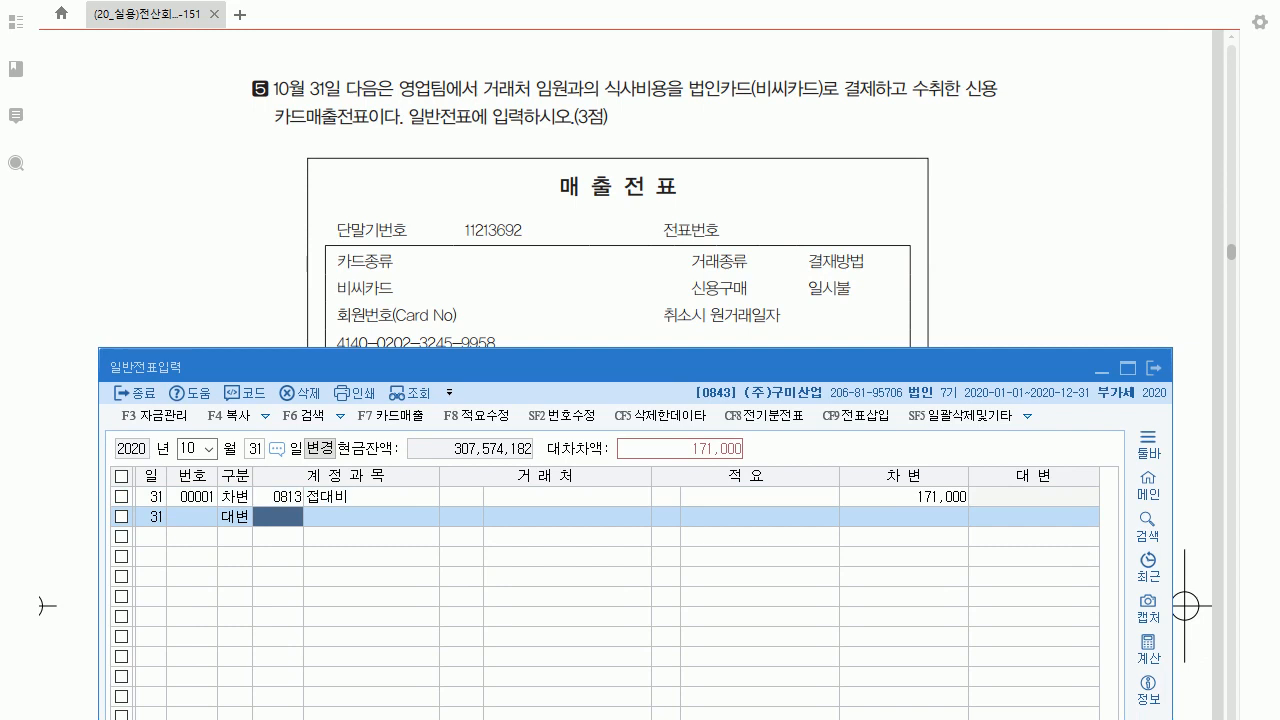
pyautogui.moveTo(628, 367); pyautogui.dragTo(598, 338)
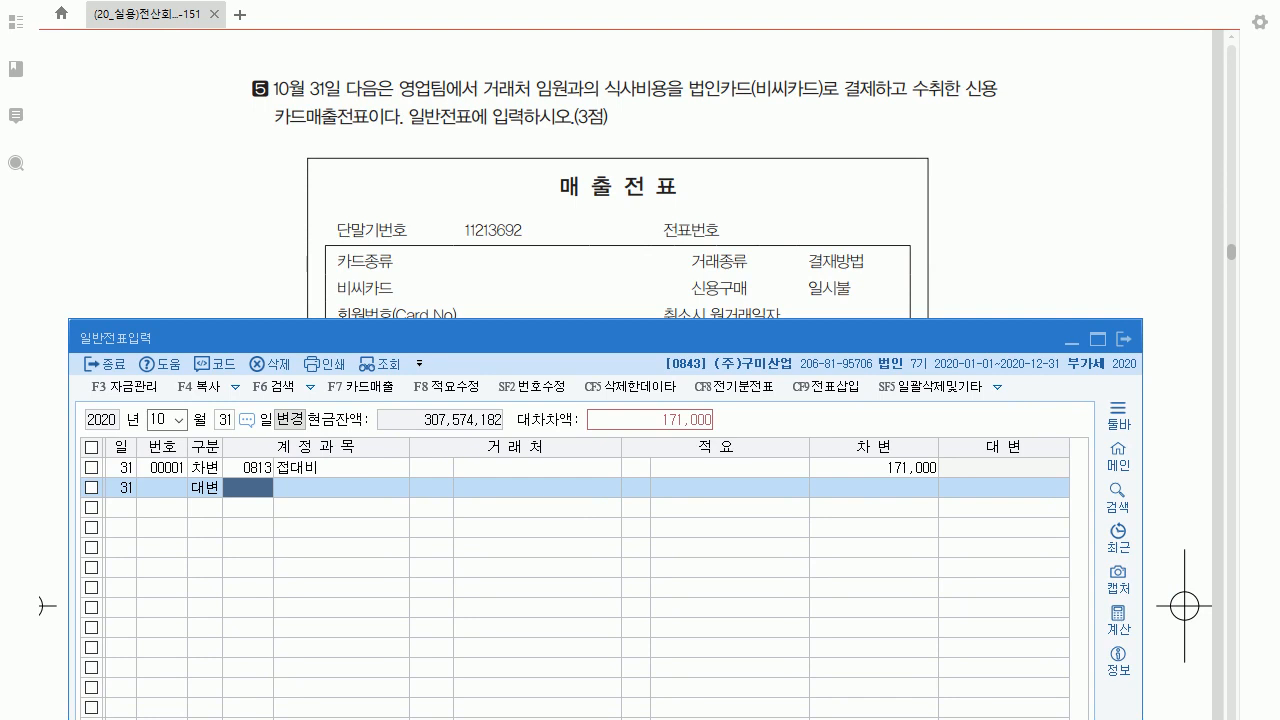
pyautogui.write('253')
pyautogui.press('Return')
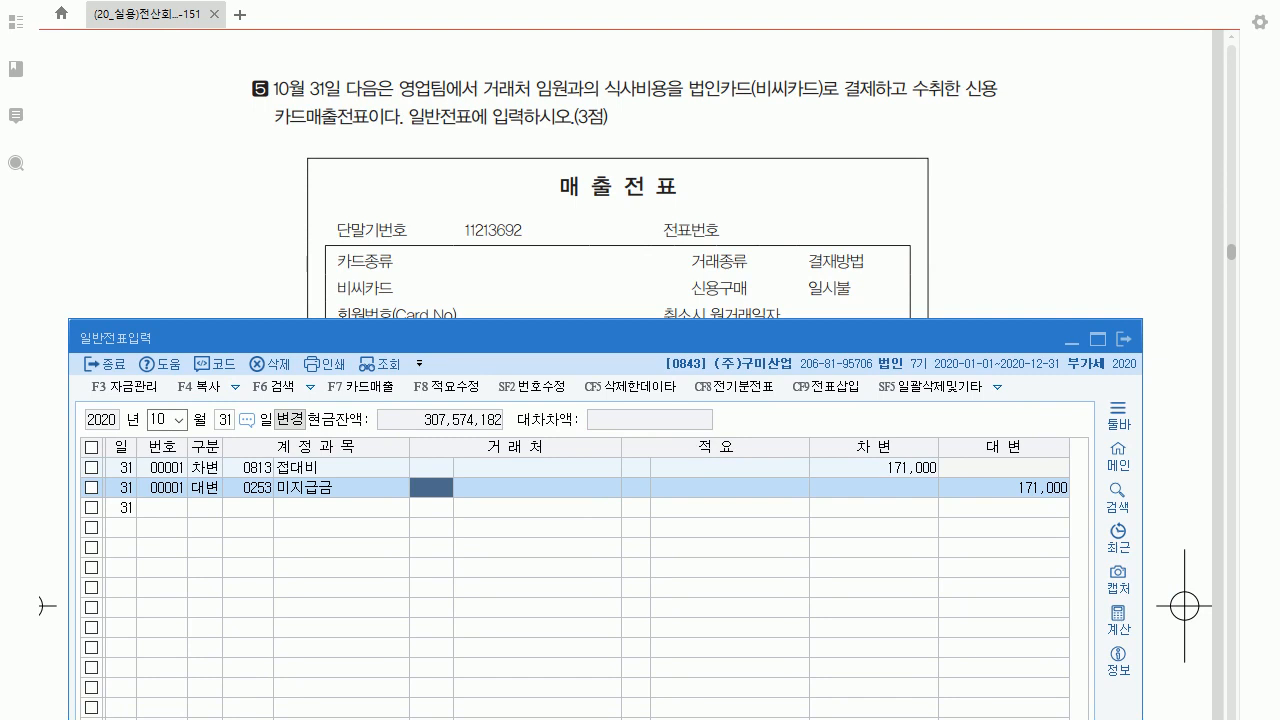
pyautogui.write('비씨')
pyautogui.press('Return')
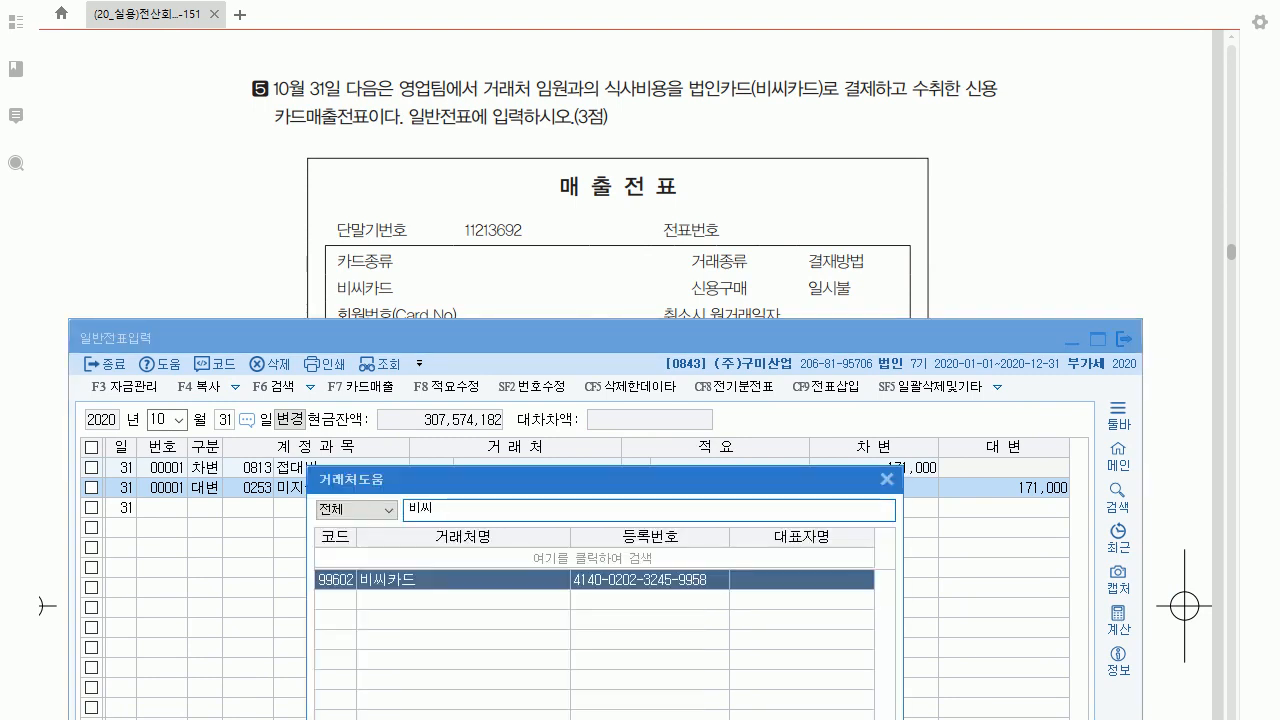
pyautogui.press('Return')
pyautogui.hotkey('shift', 'Tab')
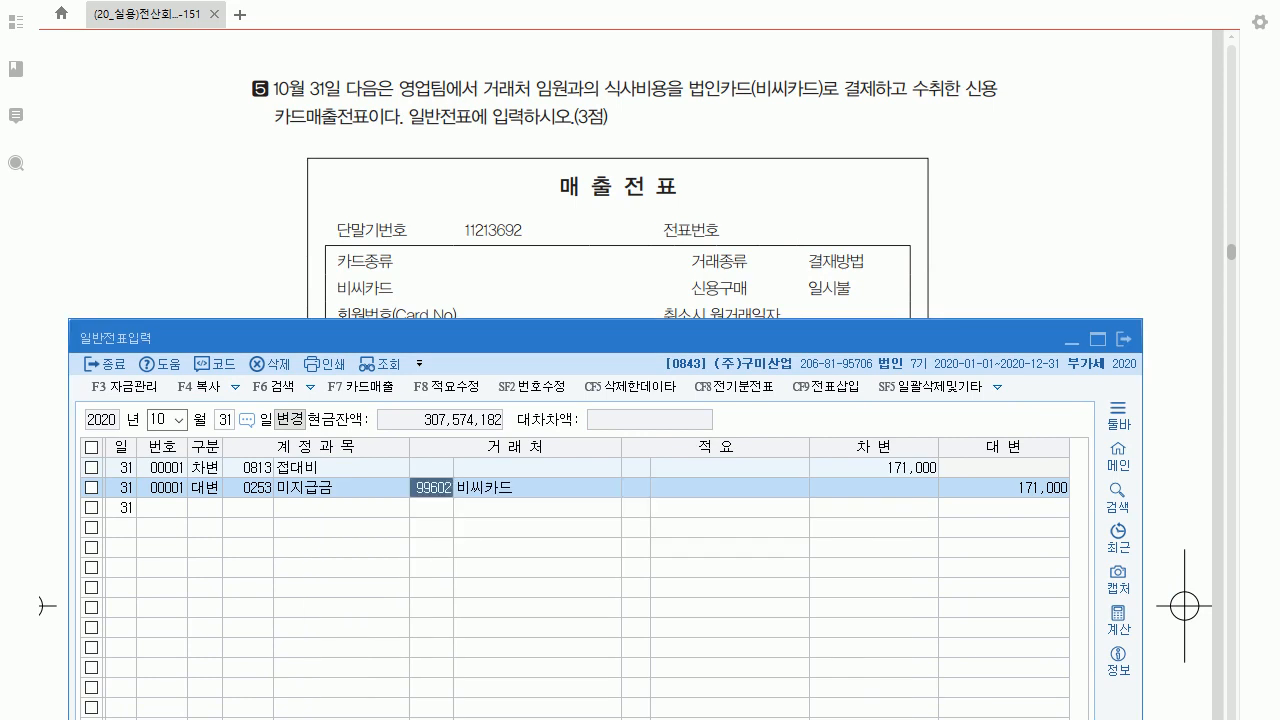
pyautogui.click(248, 468)
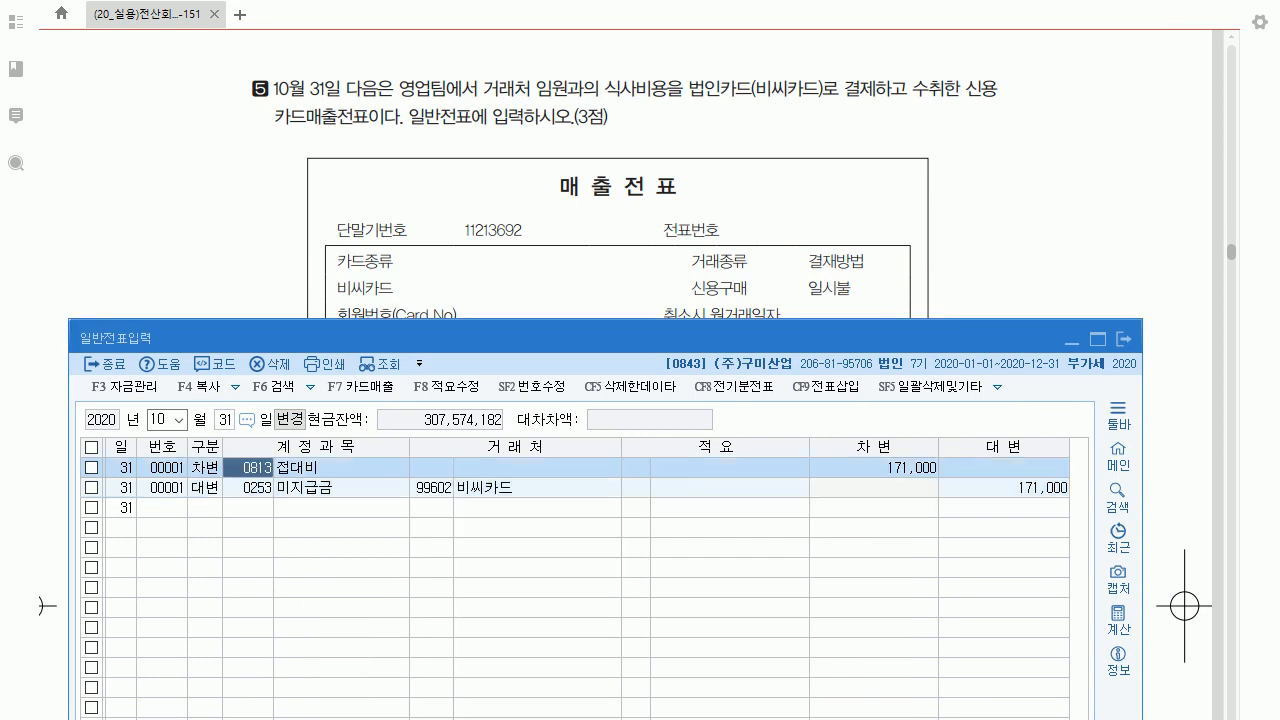
pyautogui.press('Down')
pyautogui.press('Up')
pyautogui.press('Down')
pyautogui.press('Down')
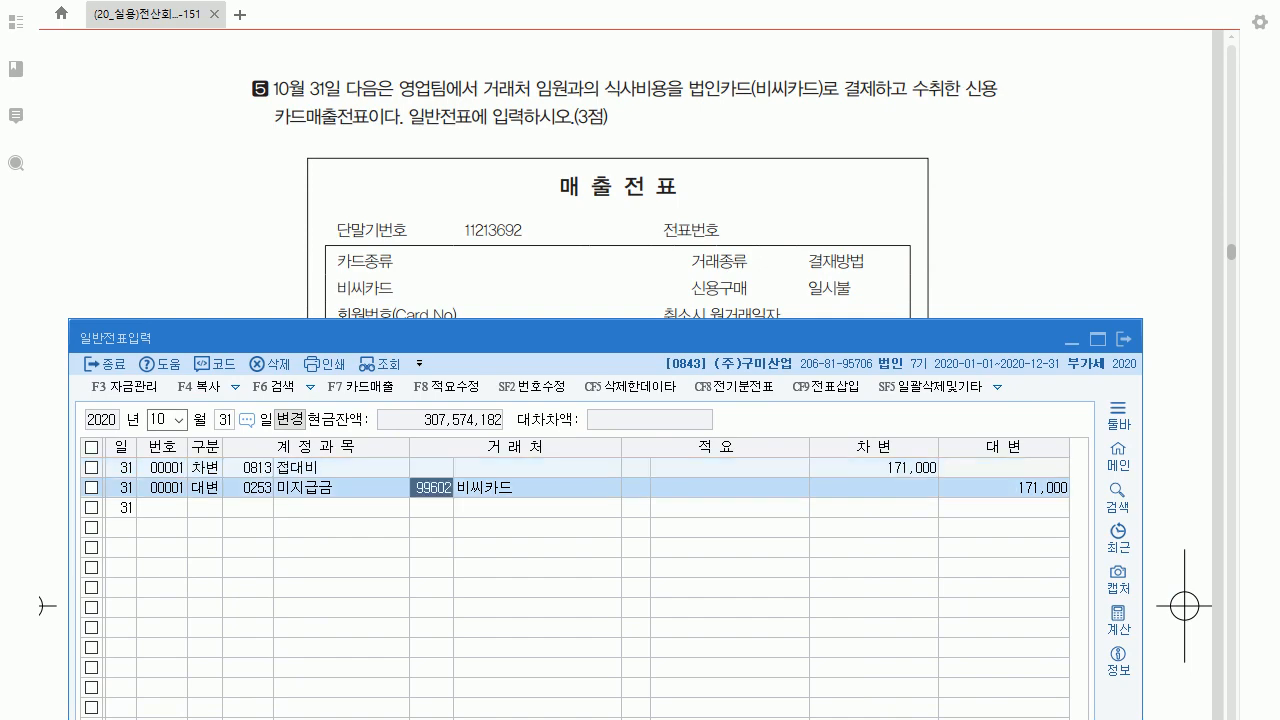
# Go to the sixth transaction in the exam document, place 일반전표입력 below it, and set the voucher date to November 17.
pyautogui.hotkey('alt', 'Tab')
pyautogui.scroll(-8, 625, 375)
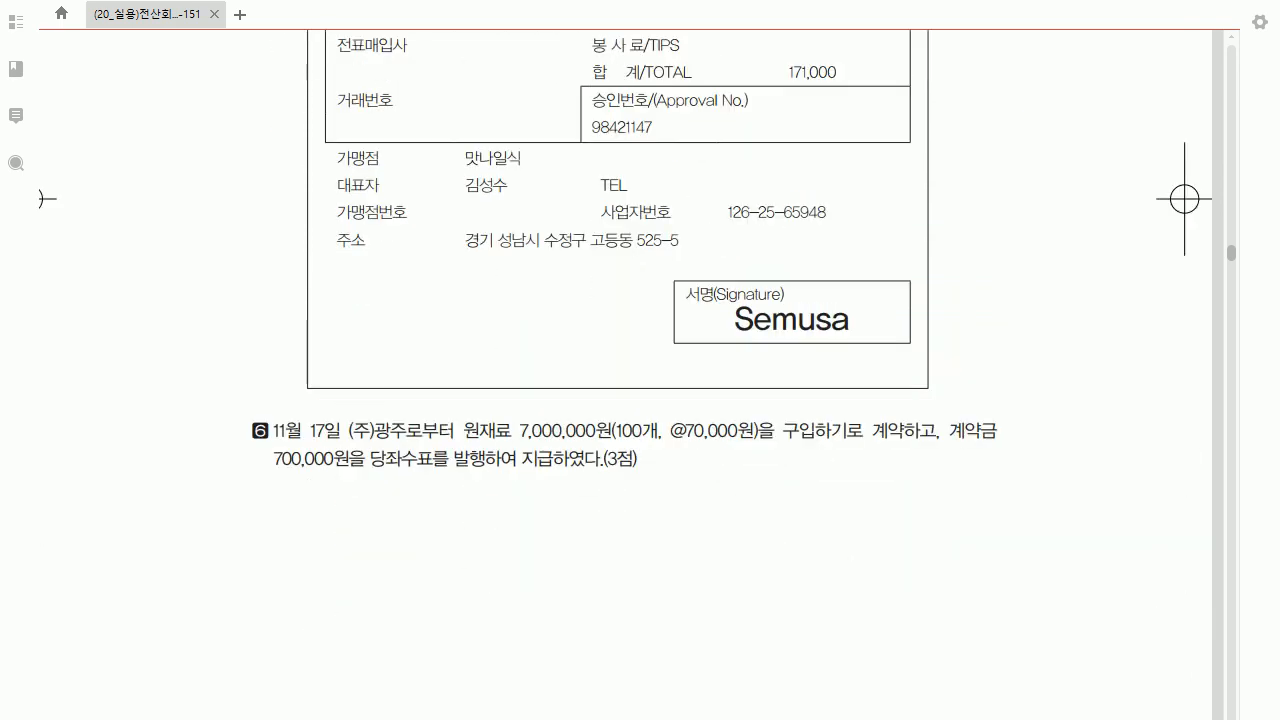
pyautogui.scroll(-1, 625, 384)
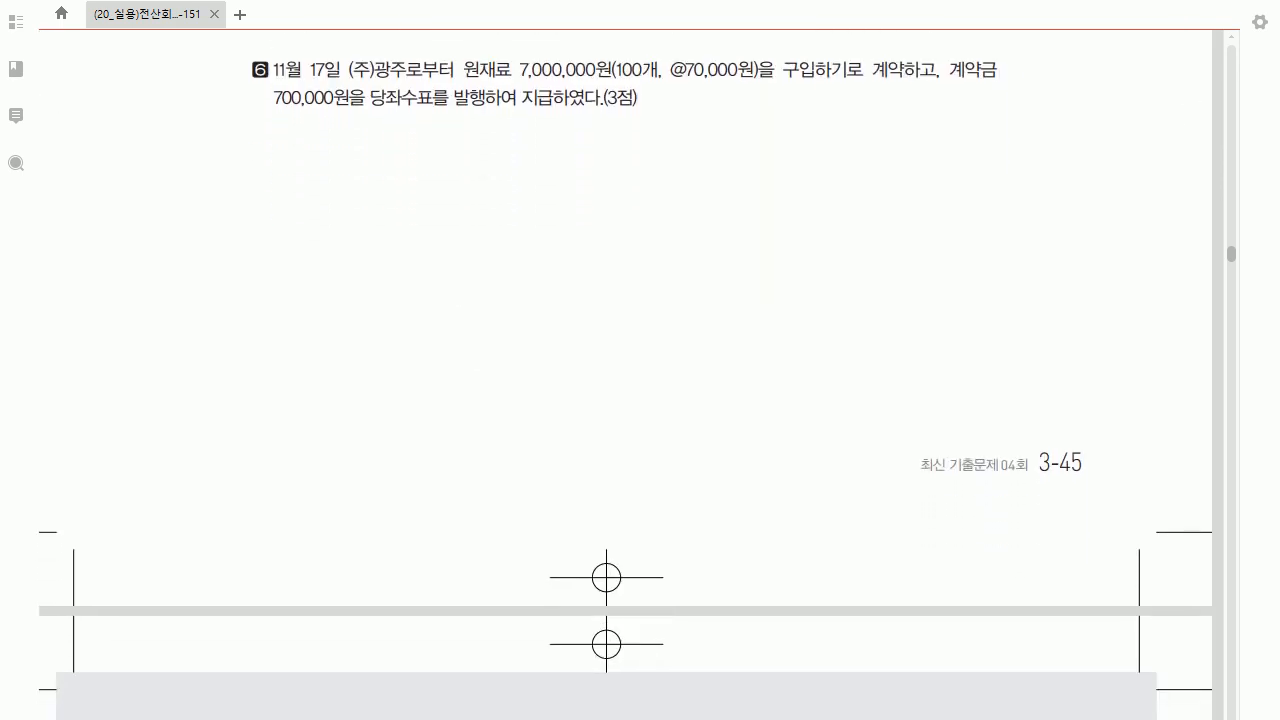
pyautogui.hotkey('alt', 'Tab')
pyautogui.moveTo(605, 338); pyautogui.dragTo(622, 196)
pyautogui.click(176, 278)
pyautogui.write('11')
pyautogui.press('Return')
pyautogui.write('17')
pyautogui.press('Return')
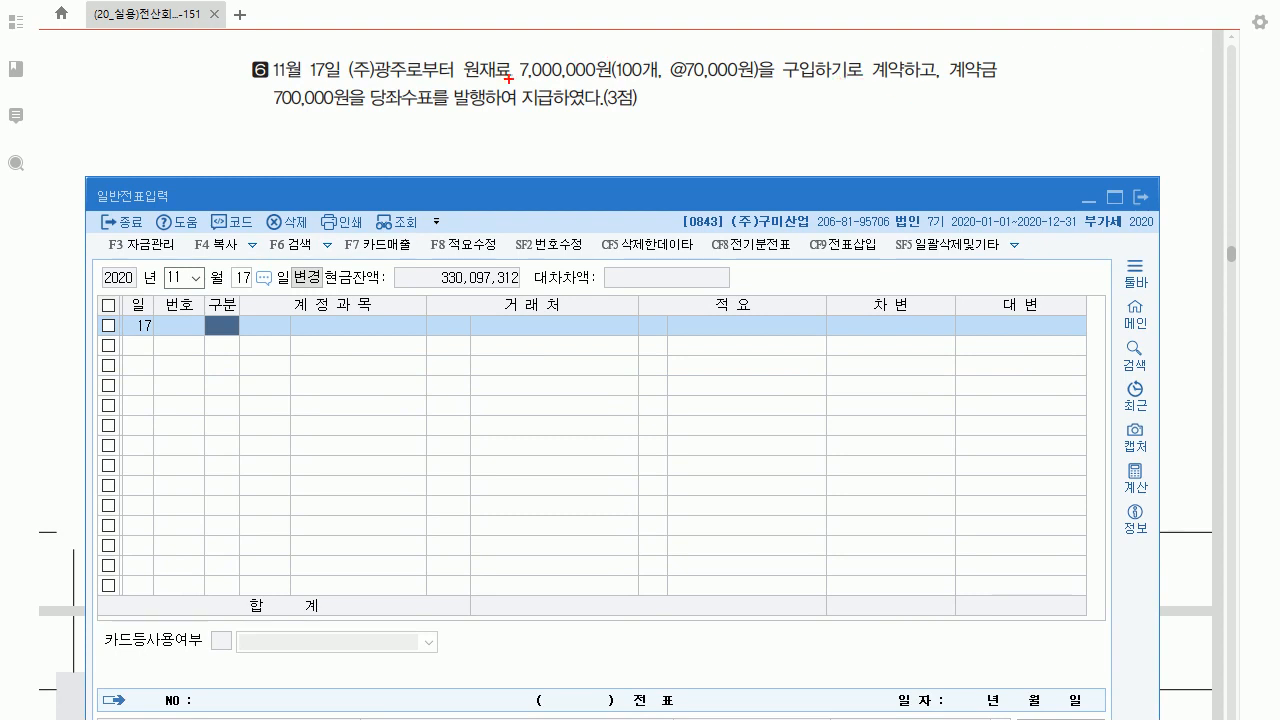
pyautogui.moveTo(939, 46); pyautogui.dragTo(926, 98)
pyautogui.moveTo(660, 41)
pyautogui.mouseDown()
pyautogui.moveTo(664, 62)
pyautogui.moveTo(728, 38)
pyautogui.moveTo(742, 66)
pyautogui.mouseUp()
pyautogui.moveTo(958, 88); pyautogui.dragTo(998, 89)
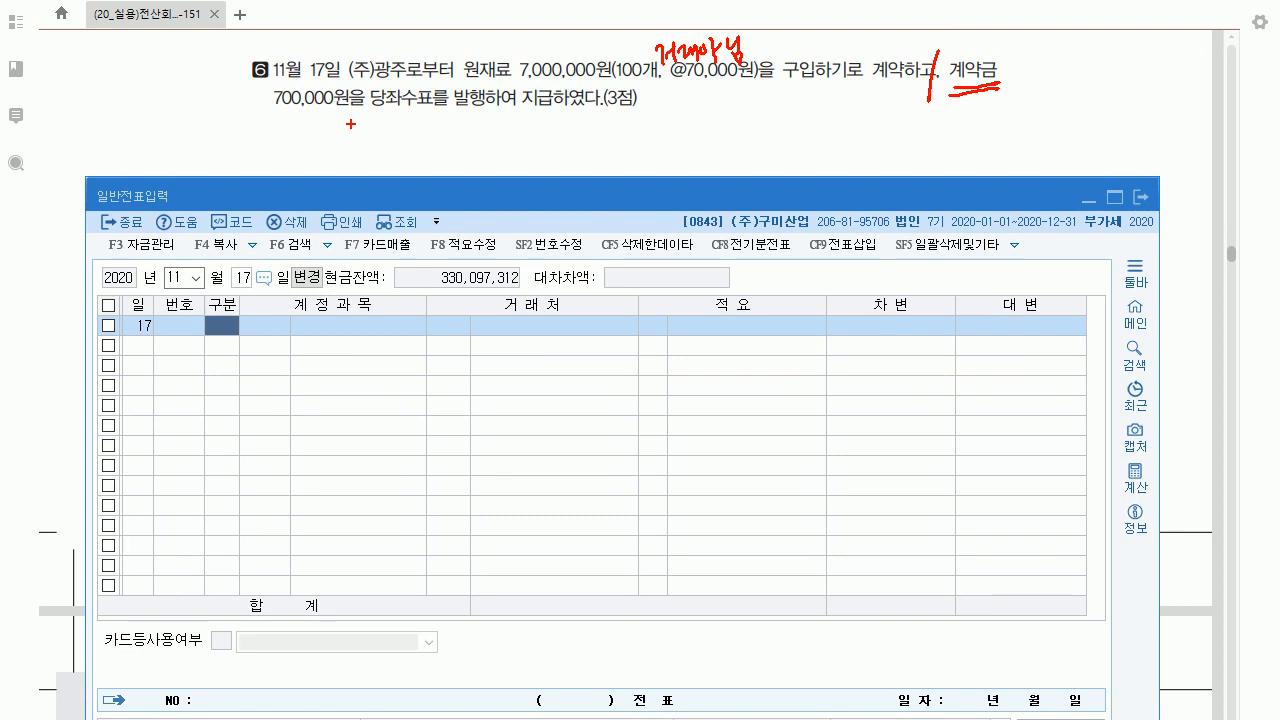
pyautogui.moveTo(318, 122)
pyautogui.mouseDown()
pyautogui.moveTo(300, 156)
pyautogui.moveTo(347, 153)
pyautogui.mouseUp()
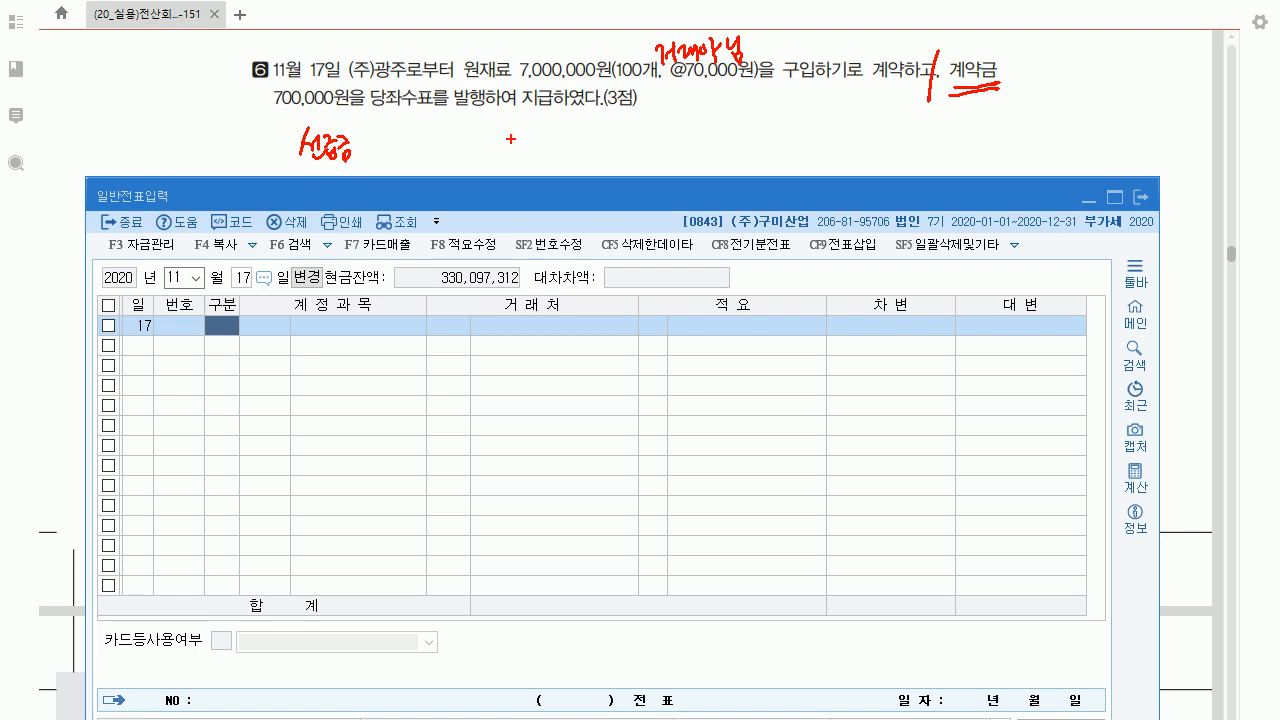
pyautogui.moveTo(573, 126); pyautogui.dragTo(571, 170)
pyautogui.moveTo(627, 130)
pyautogui.mouseDown()
pyautogui.moveTo(705, 148)
pyautogui.moveTo(709, 161)
pyautogui.mouseUp()
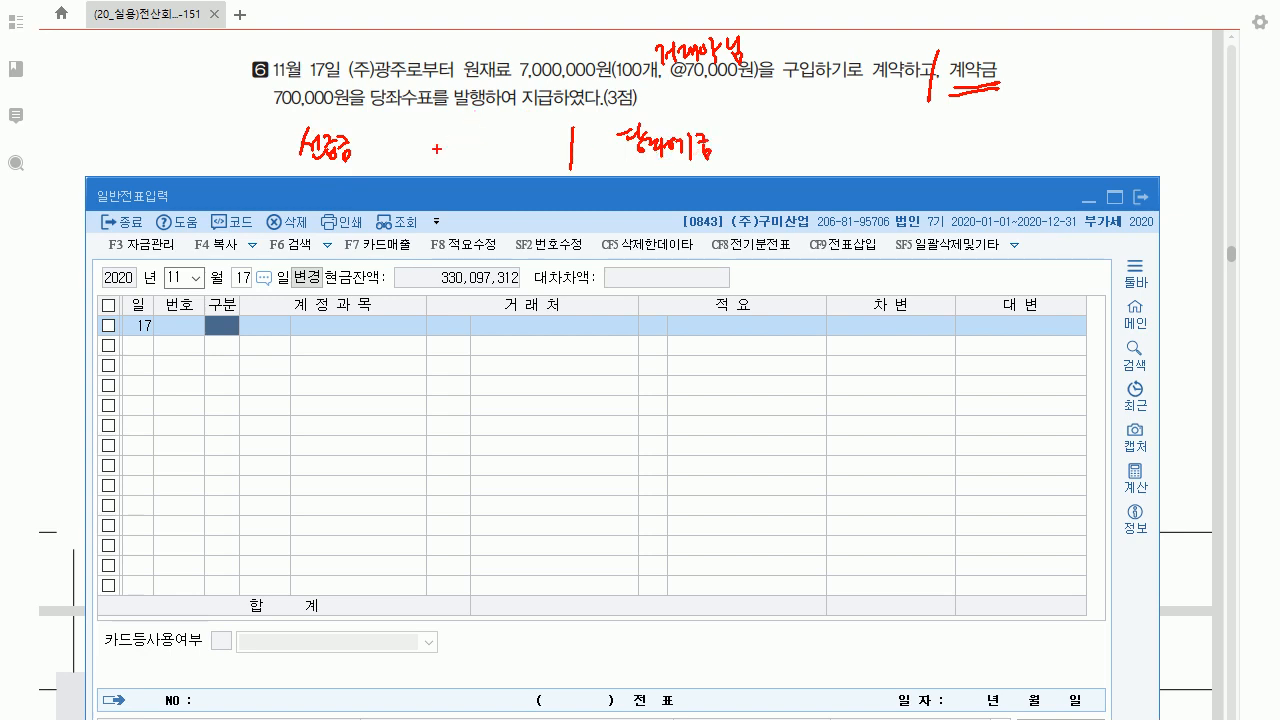
pyautogui.moveTo(284, 115); pyautogui.dragTo(336, 114)
pyautogui.moveTo(437, 134)
pyautogui.mouseDown()
pyautogui.moveTo(458, 180)
pyautogui.moveTo(485, 150)
pyautogui.moveTo(522, 152)
pyautogui.mouseUp()
pyautogui.moveTo(724, 131); pyautogui.dragTo(728, 152)
pyautogui.moveTo(733, 137)
pyautogui.mouseDown()
pyautogui.moveTo(740, 170)
pyautogui.moveTo(770, 140)
pyautogui.moveTo(802, 142)
pyautogui.mouseUp()
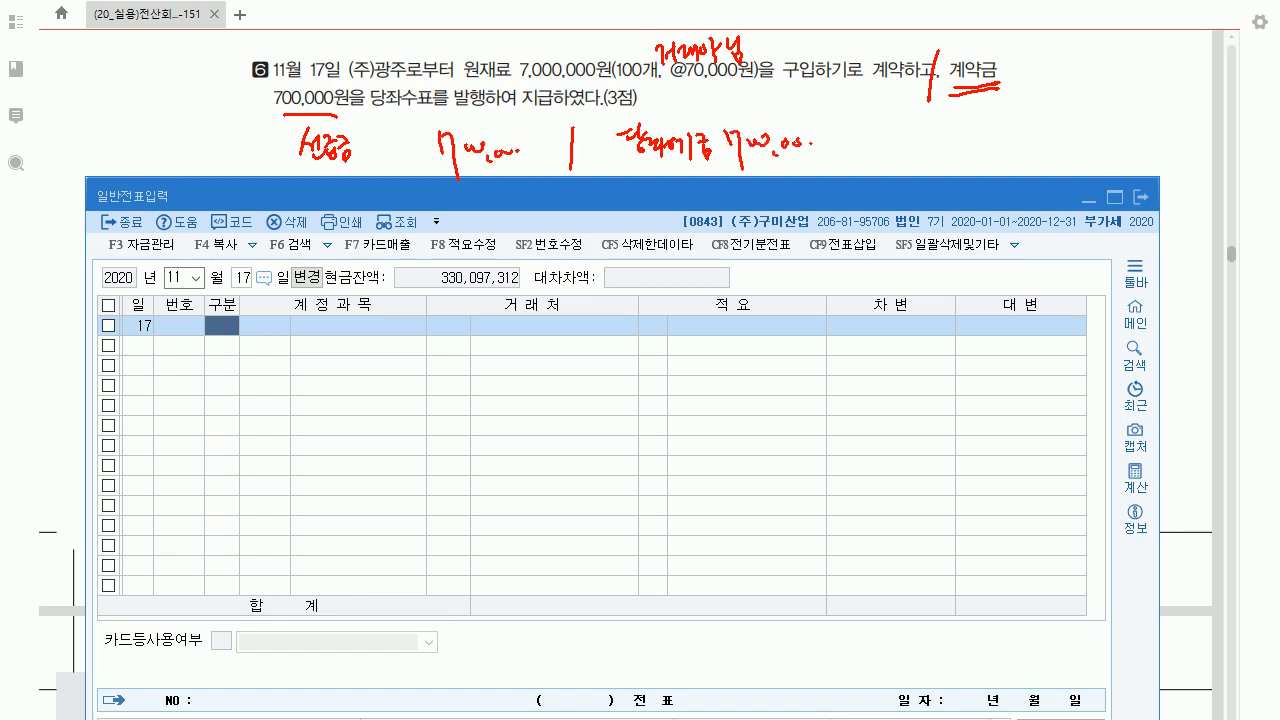
pyautogui.moveTo(322, 176)
pyautogui.mouseDown()
pyautogui.moveTo(334, 206)
pyautogui.moveTo(366, 199)
pyautogui.mouseUp()
pyautogui.moveTo(364, 180); pyautogui.dragTo(376, 204)
pyautogui.moveTo(386, 184); pyautogui.dragTo(432, 208)
pyautogui.moveTo(416, 208); pyautogui.dragTo(430, 214)
pyautogui.moveTo(277, 145); pyautogui.dragTo(288, 145)
pyautogui.moveTo(282, 140); pyautogui.dragTo(282, 150)
pyautogui.press('Escape')
# Enter a debit (차변) line for account 0131 선급금 of 700,000, with (주)광주 as 거래처.
pyautogui.write('3131')
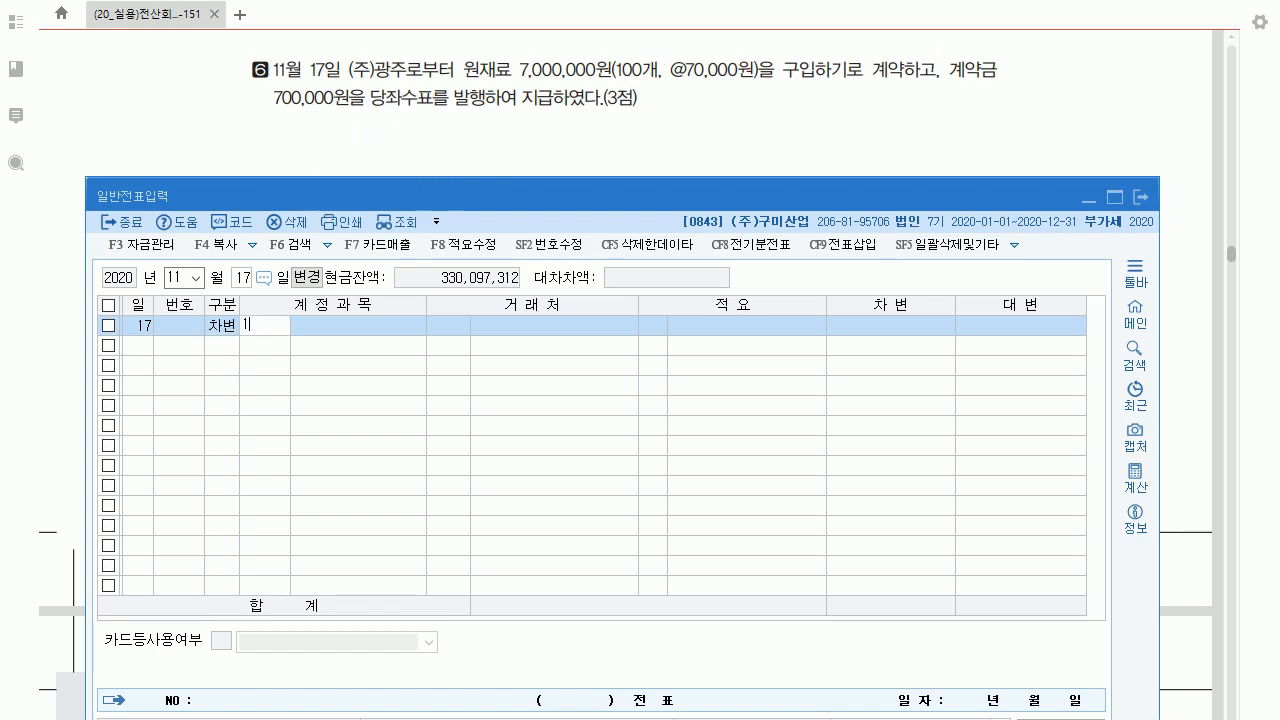
pyautogui.press('Return')
pyautogui.write('광주')
pyautogui.press('Return')
pyautogui.press('Return')
pyautogui.press('Return')
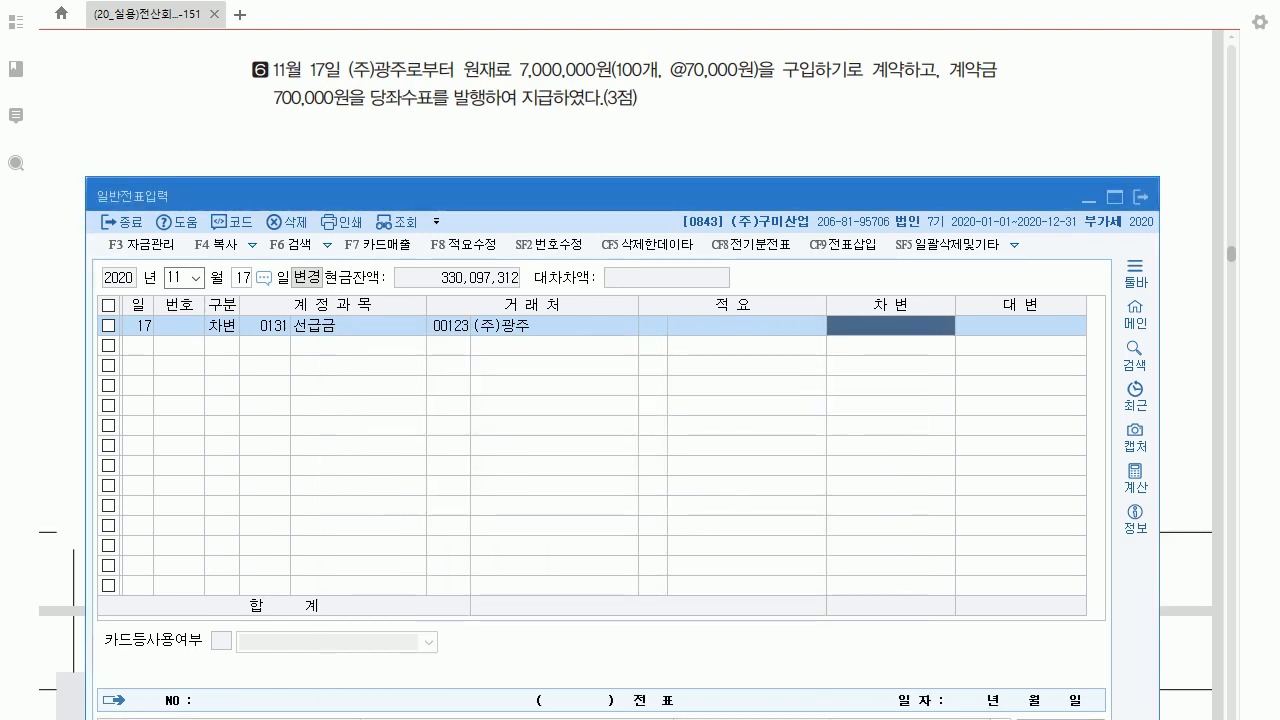
pyautogui.write('7000000')
pyautogui.press('Return')
# Complete the November 17 voucher with a credit (대변) line for account 0102 당좌예금 of 700,000.
pyautogui.write('4')
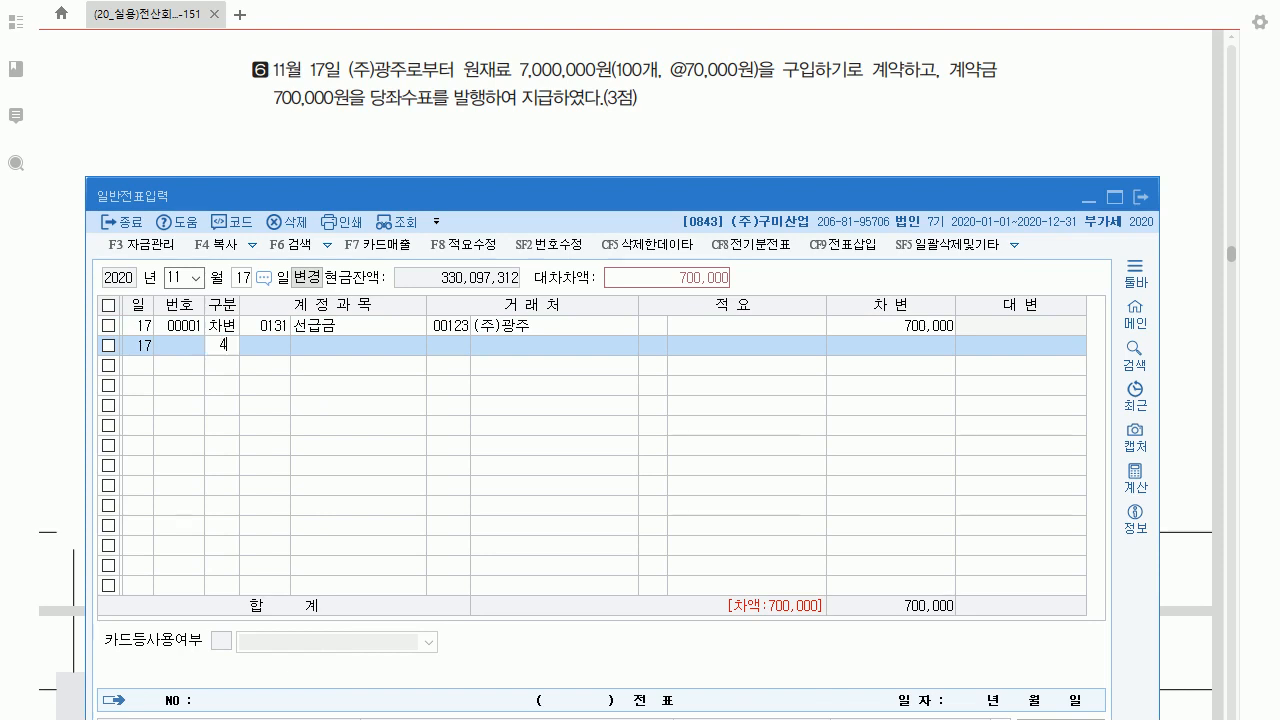
pyautogui.write('102')
pyautogui.press('Return')
pyautogui.press('Return')
pyautogui.press('Return')
pyautogui.press('Return')
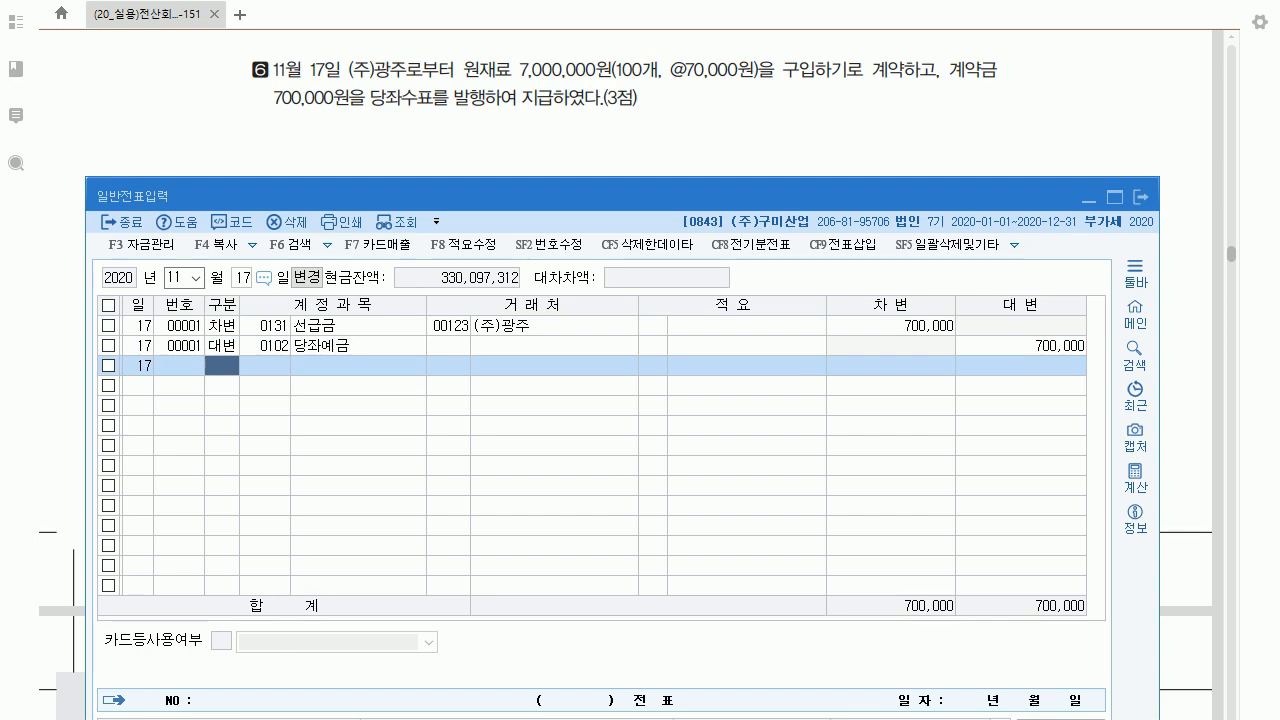
# Close 일반전표입력 and go to the first transaction of section 03, dated July 29, in the exam document.
pyautogui.click(1141, 197)
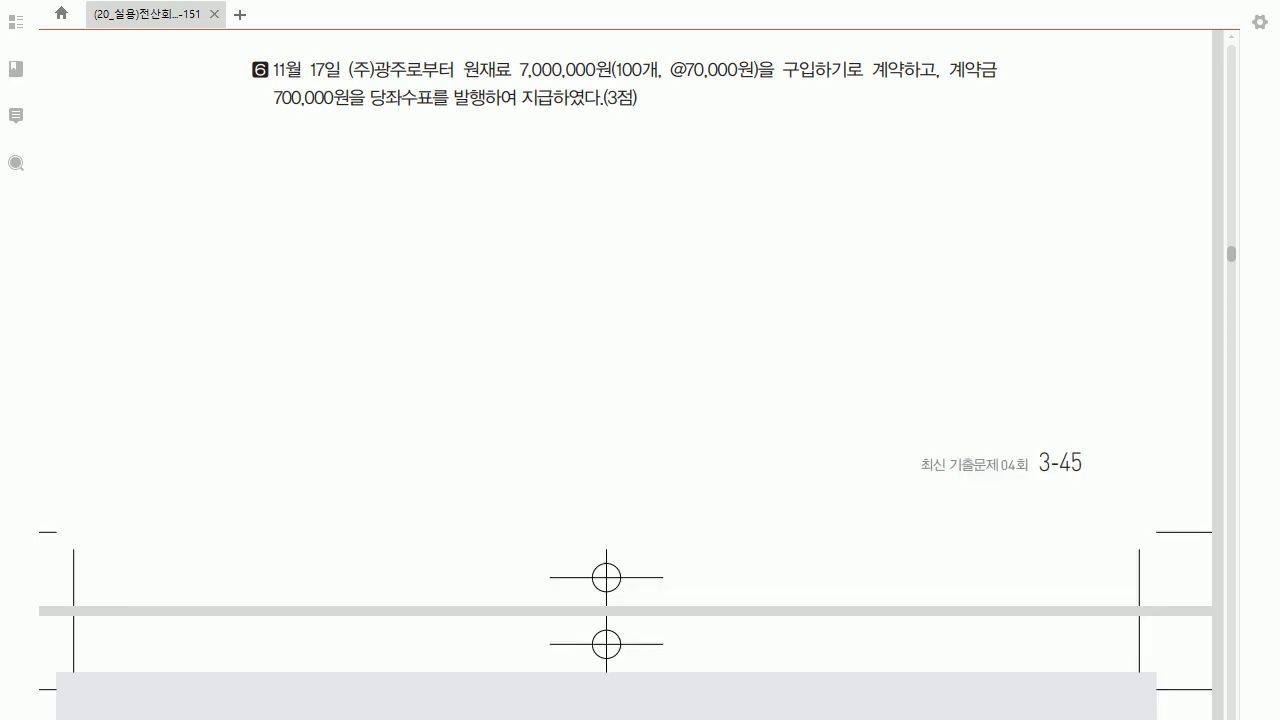
pyautogui.scroll(-6, 631, 375)
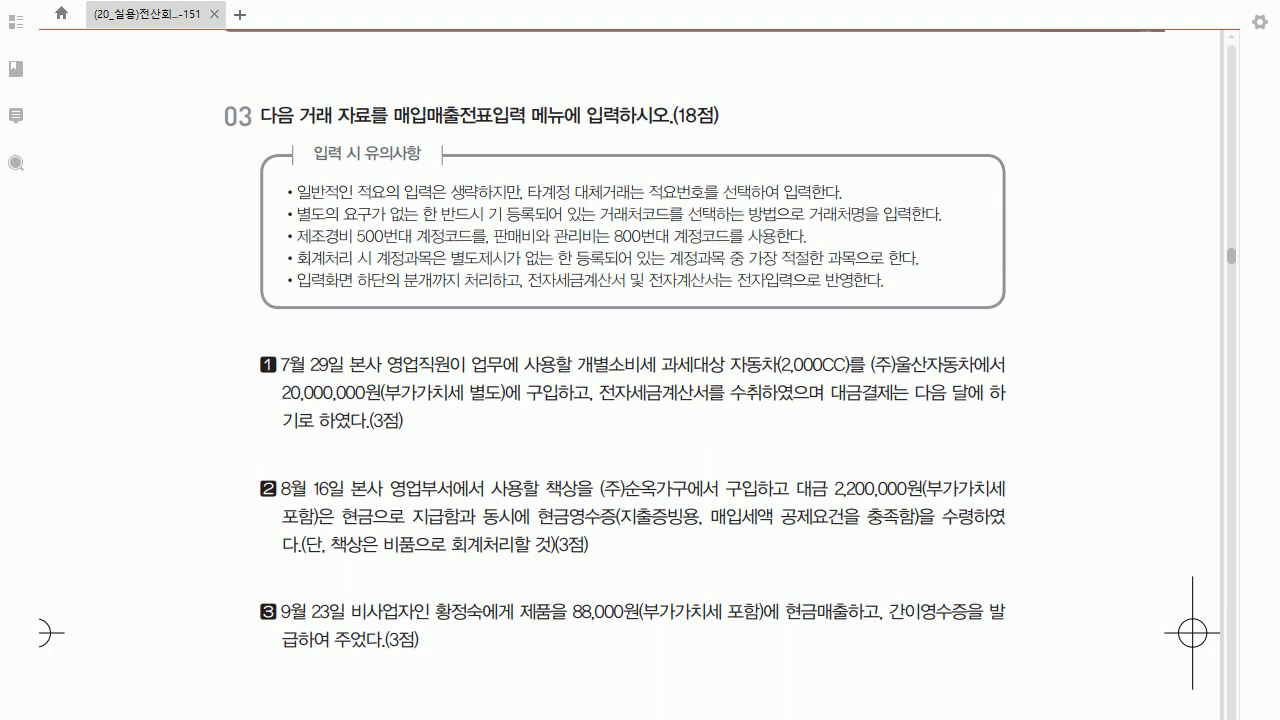
pyautogui.scroll(-3, 630, 375)
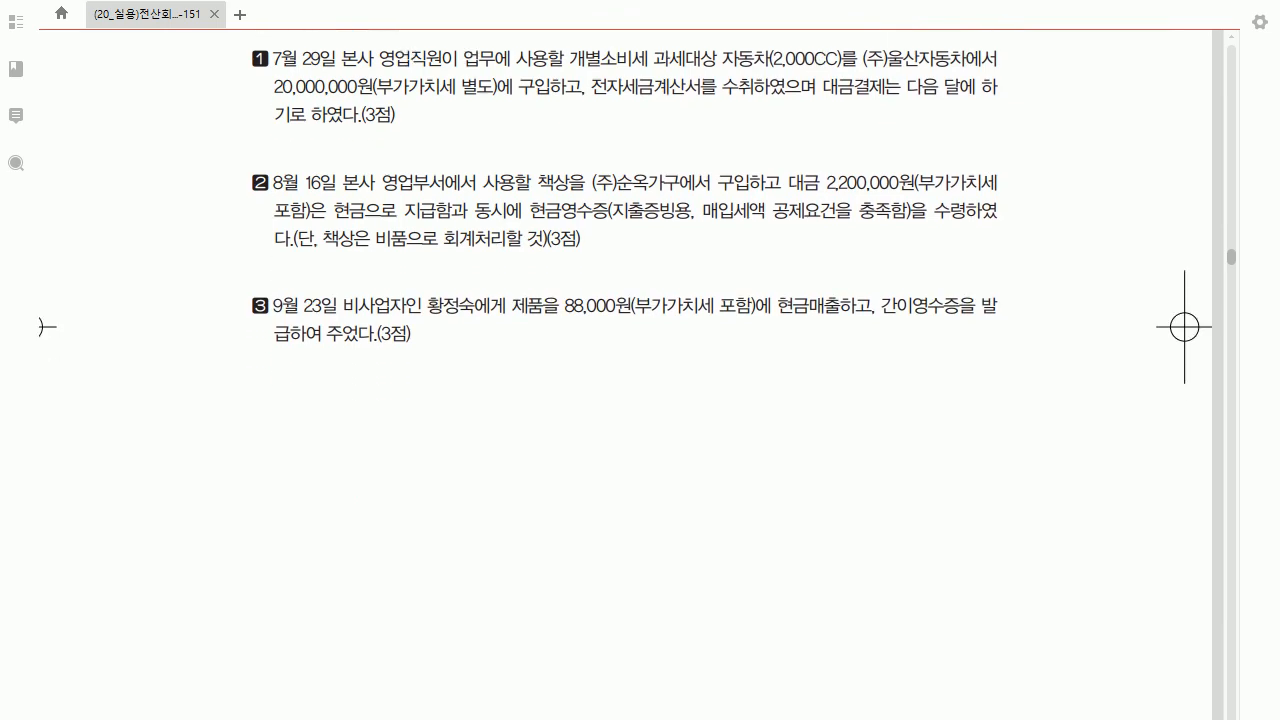
pyautogui.scroll(-1, 630, 375)
pyautogui.scroll(1, 625, 209)
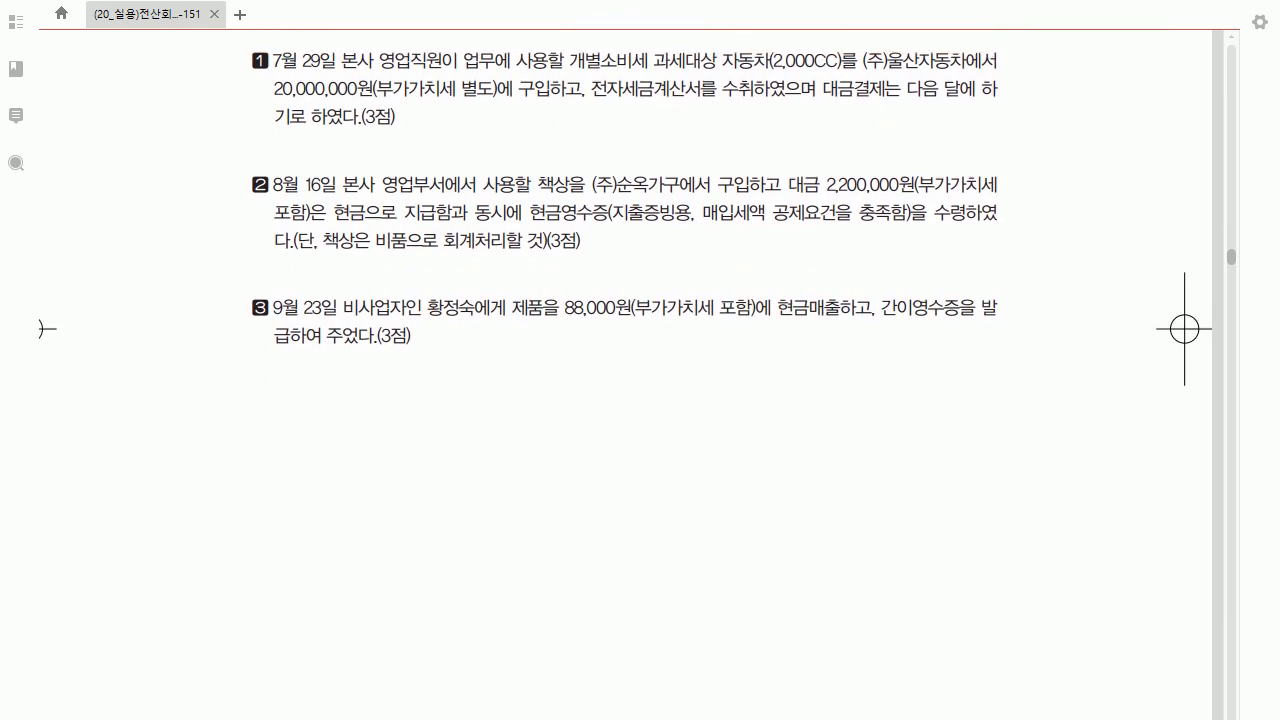
# Open 매입매출전표입력 in KcLep, set its date to July 29, and place it below the exam question with the main window minimised.
pyautogui.hotkey('alt', 'Tab')
pyautogui.click(180, 190)
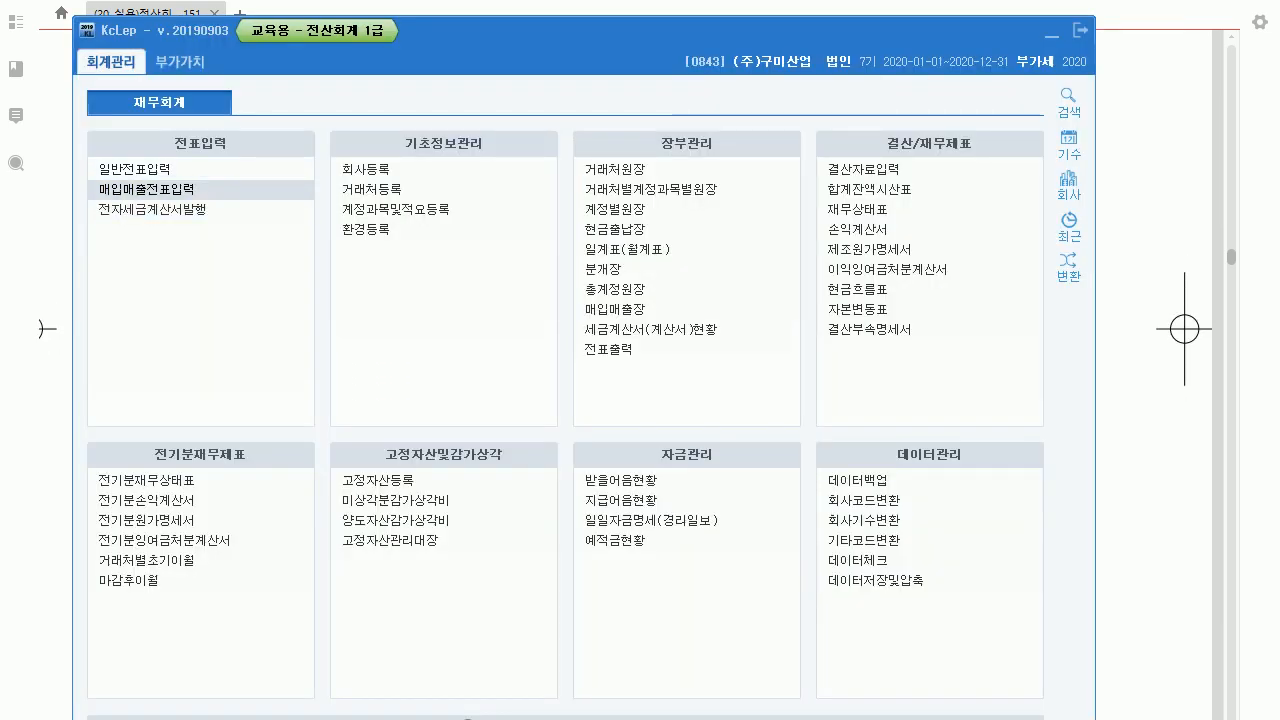
pyautogui.write('7')
pyautogui.press('Return')
pyautogui.write('29')
pyautogui.press('Return')
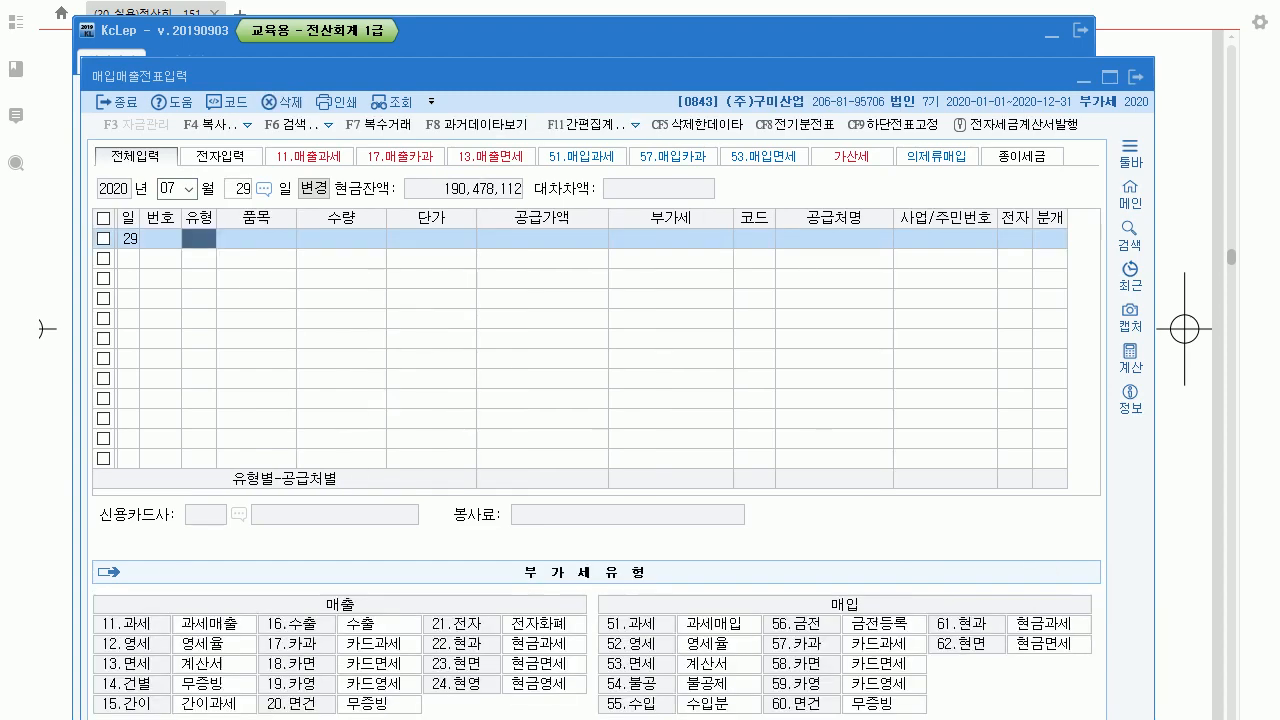
pyautogui.moveTo(800, 76); pyautogui.dragTo(870, 197)
pyautogui.click(1080, 31)
pyautogui.click(1051, 34)
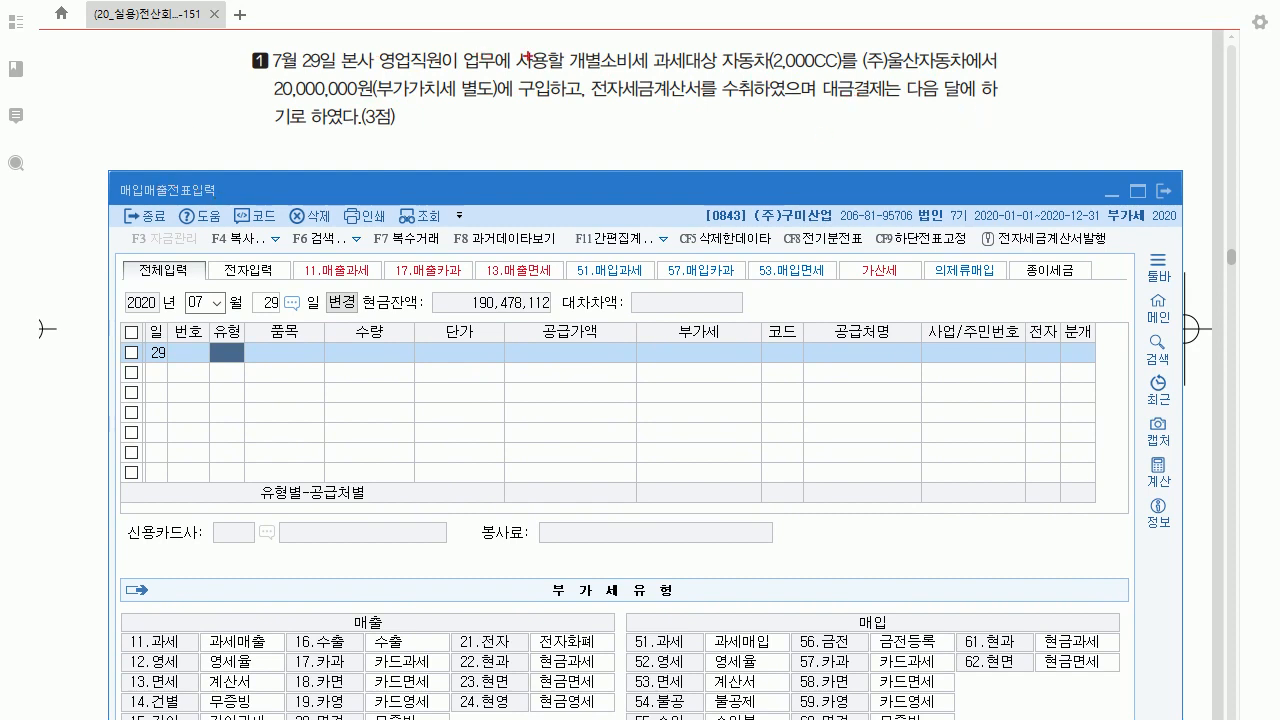
pyautogui.moveTo(608, 105); pyautogui.dragTo(718, 101)
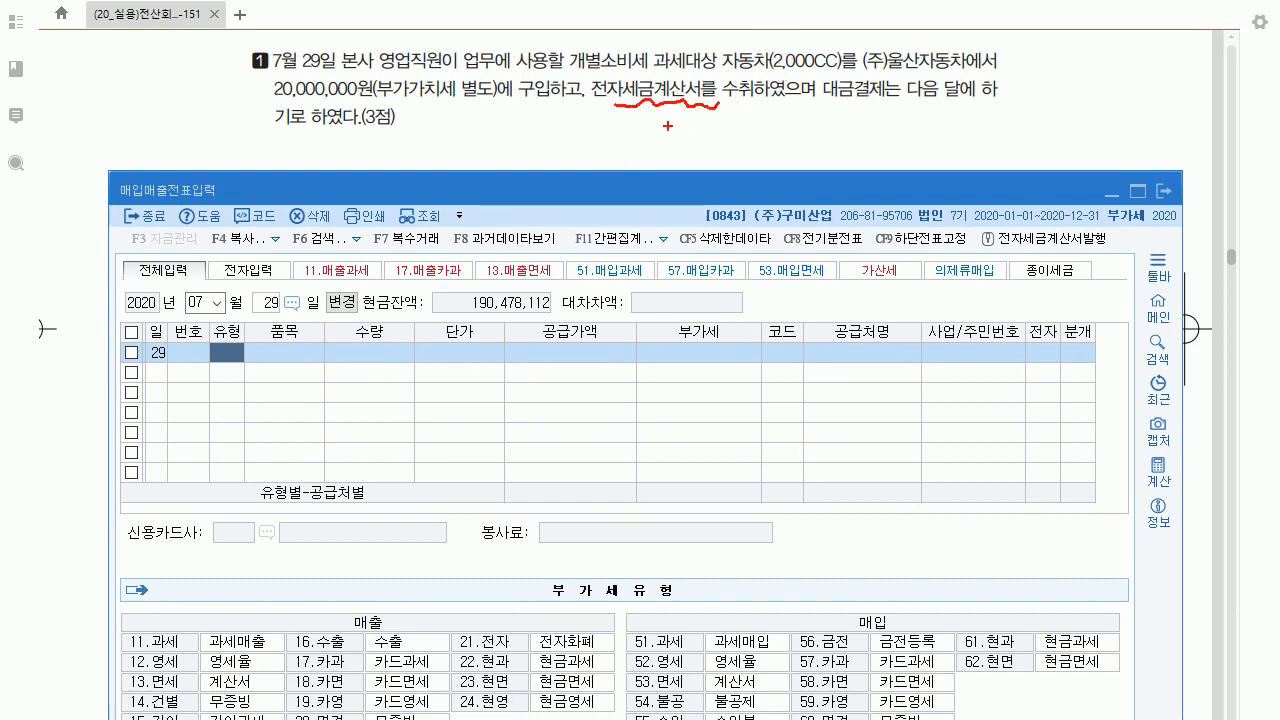
pyautogui.moveTo(692, 704)
pyautogui.mouseDown()
pyautogui.moveTo(640, 712)
pyautogui.moveTo(703, 685)
pyautogui.moveTo(655, 716)
pyautogui.moveTo(690, 684)
pyautogui.mouseUp()
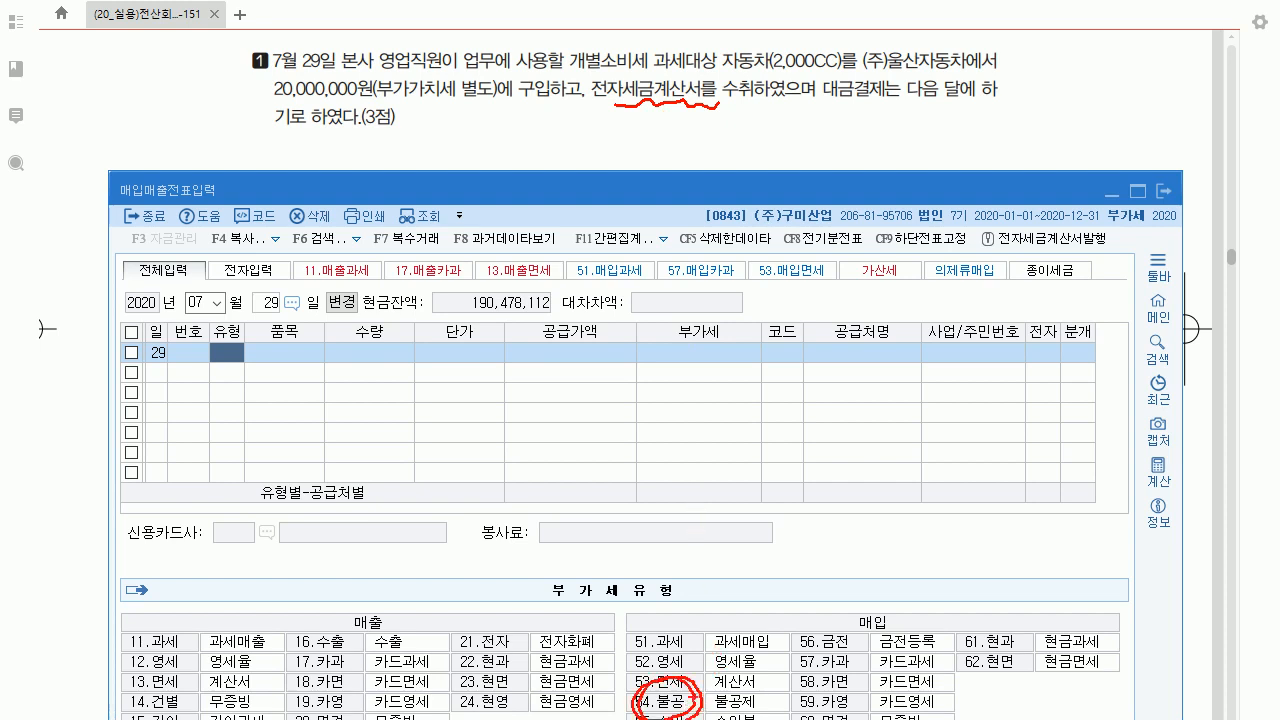
pyautogui.moveTo(654, 110)
pyautogui.mouseDown()
pyautogui.moveTo(646, 138)
pyautogui.moveTo(671, 126)
pyautogui.moveTo(670, 142)
pyautogui.mouseUp()
pyautogui.click(677, 137)
pyautogui.moveTo(679, 112); pyautogui.dragTo(685, 122)
pyautogui.moveTo(679, 125); pyautogui.dragTo(696, 134)
pyautogui.moveTo(696, 115); pyautogui.dragTo(706, 130)
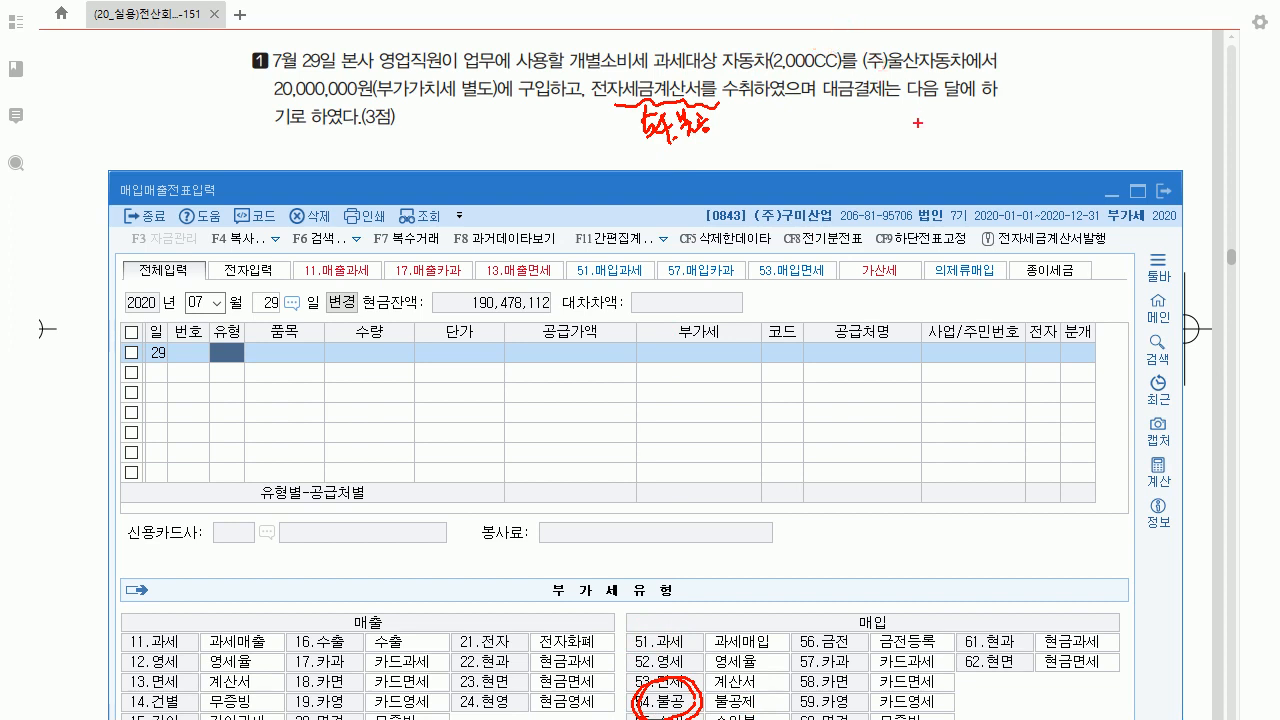
pyautogui.moveTo(922, 112); pyautogui.dragTo(939, 112)
pyautogui.moveTo(285, 131)
pyautogui.mouseDown()
pyautogui.moveTo(328, 131)
pyautogui.moveTo(347, 160)
pyautogui.mouseUp()
pyautogui.moveTo(352, 148)
pyautogui.mouseDown()
pyautogui.moveTo(390, 168)
pyautogui.moveTo(400, 152)
pyautogui.moveTo(422, 156)
pyautogui.mouseUp()
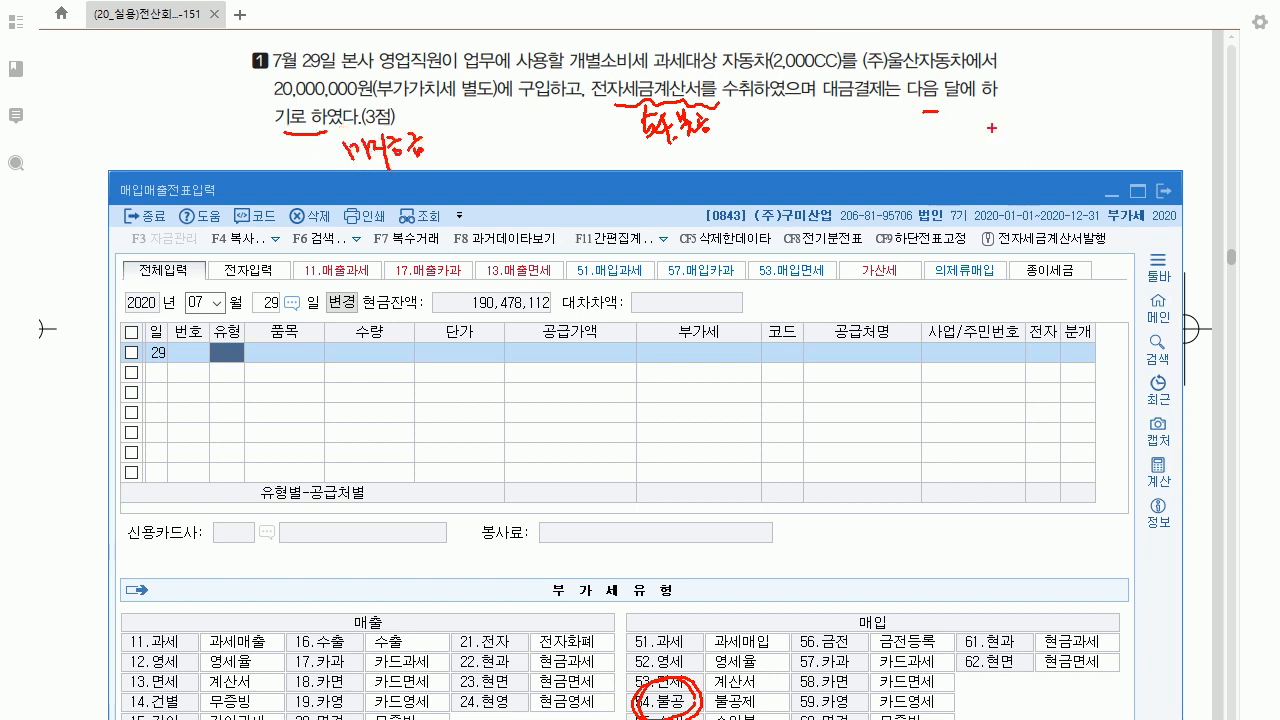
pyautogui.moveTo(964, 122); pyautogui.dragTo(978, 140)
pyautogui.moveTo(980, 116); pyautogui.dragTo(990, 132)
pyautogui.moveTo(988, 126); pyautogui.dragTo(1002, 138)
pyautogui.moveTo(998, 116); pyautogui.dragTo(1018, 136)
pyautogui.moveTo(695, 19)
pyautogui.mouseDown()
pyautogui.moveTo(716, 40)
pyautogui.moveTo(744, 30)
pyautogui.moveTo(750, 42)
pyautogui.moveTo(762, 22)
pyautogui.moveTo(786, 30)
pyautogui.moveTo(775, 58)
pyautogui.mouseUp()
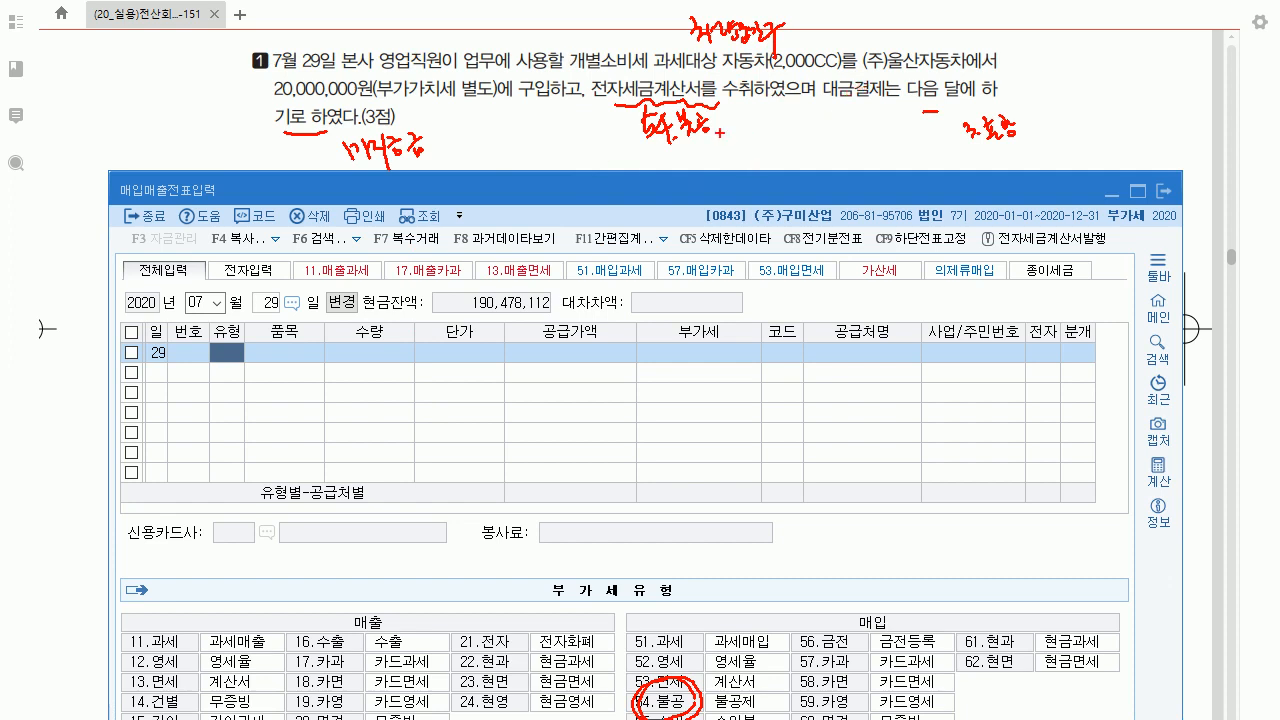
pyautogui.press('Escape')
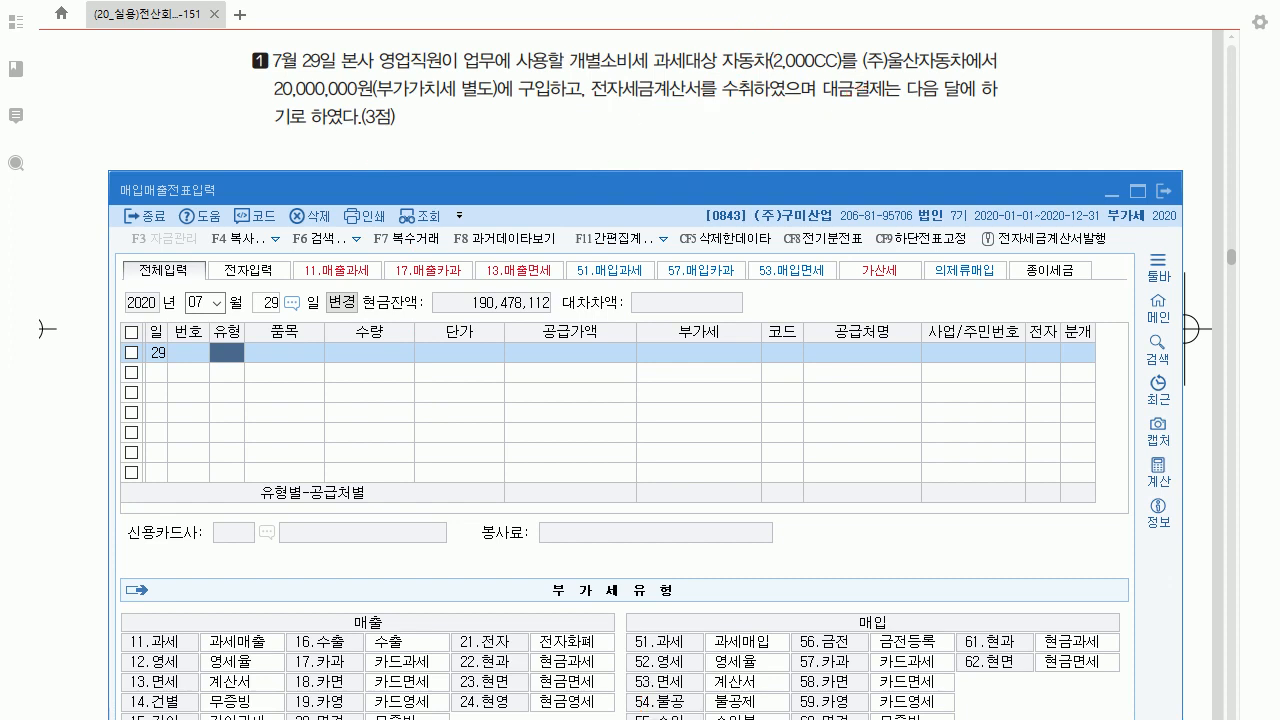
# Start the July 29 line with 유형 54 불공, 품목 자동차 and 공급가액 20,000,000.
pyautogui.write('54')
pyautogui.press('Return')
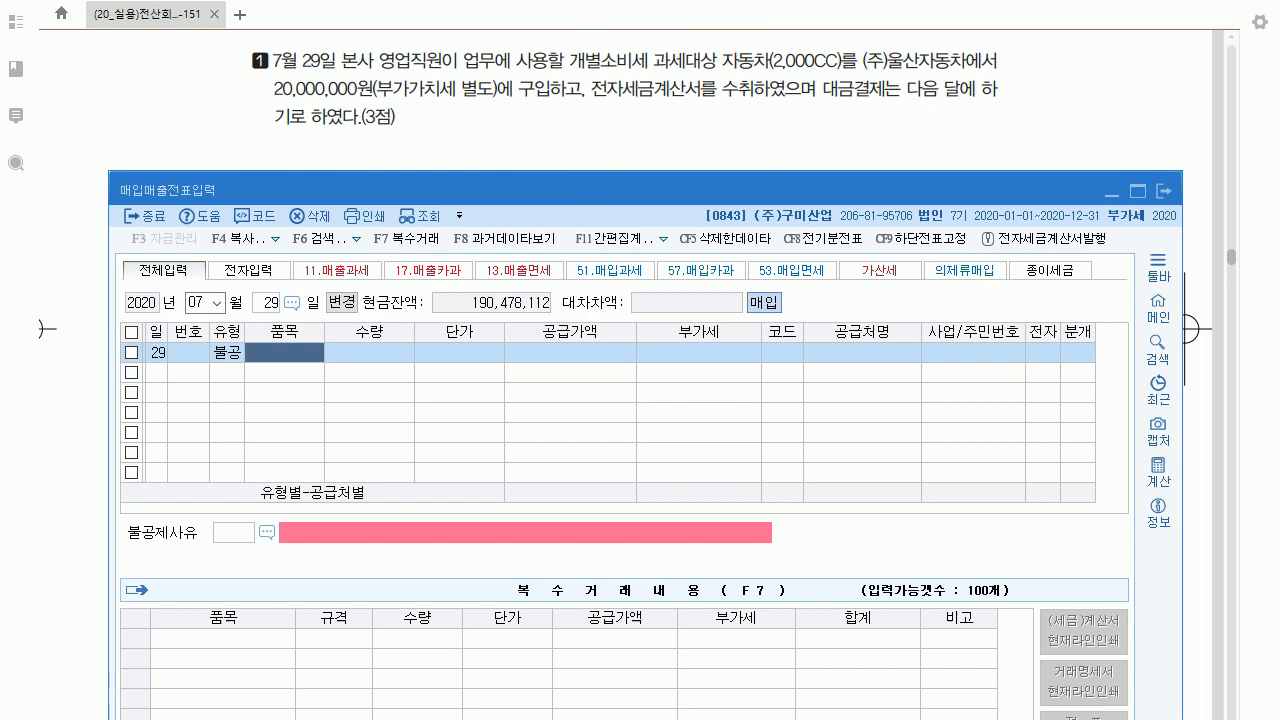
pyautogui.write('자동차')
pyautogui.press('Return')
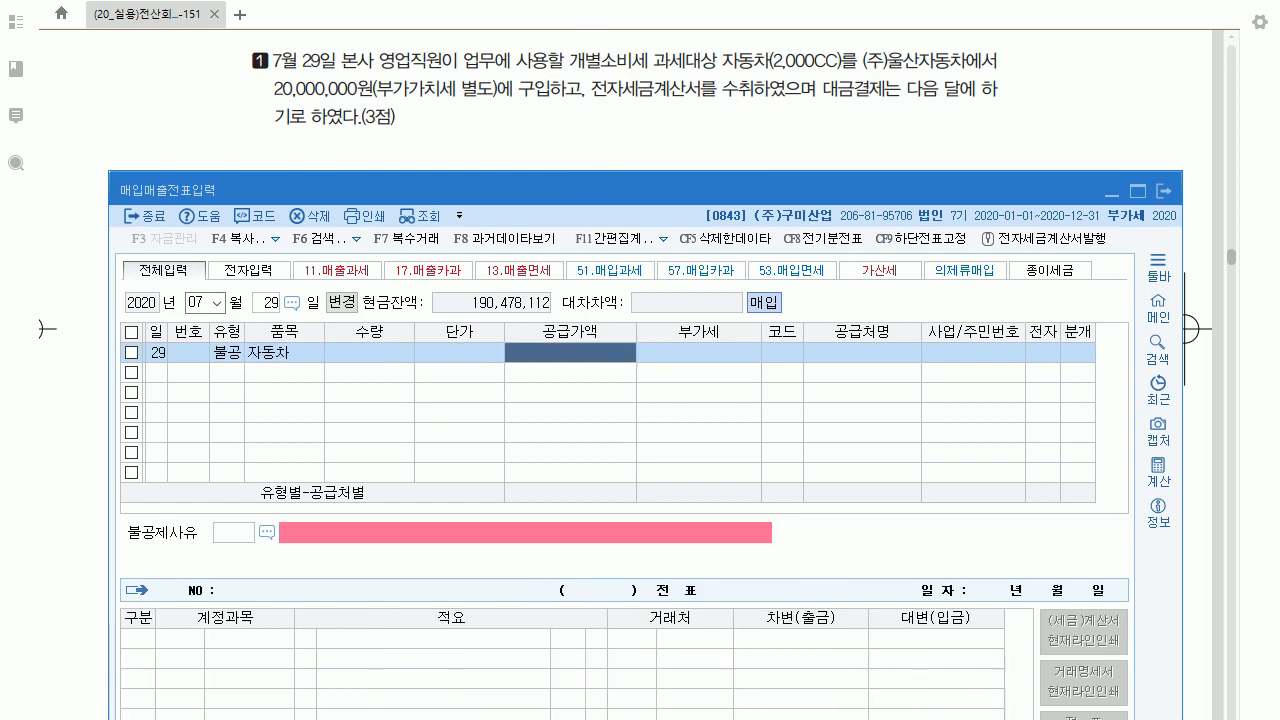
pyautogui.write('20000000')
pyautogui.press('Return')
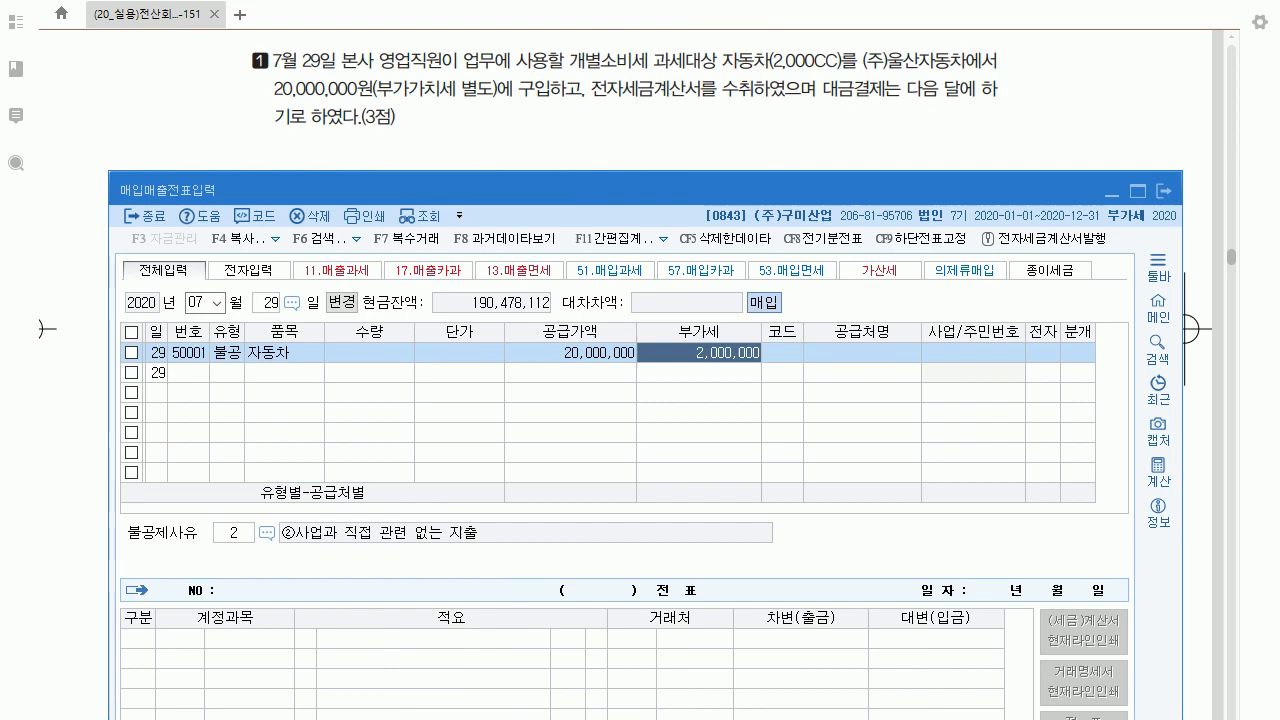
# Set the July 29 supplier to 00122 (주)울산자동차 and mark the tax invoice as electronic (전자 여).
pyautogui.press('Return')
pyautogui.write('00122')
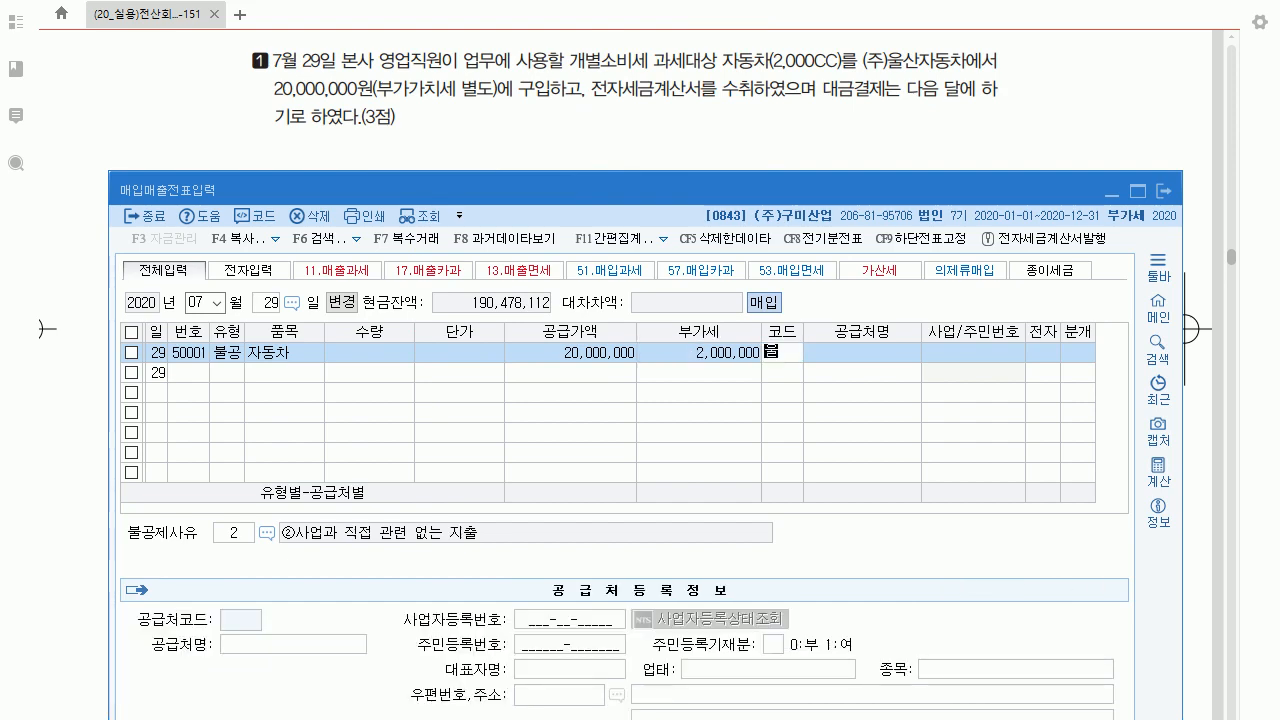
pyautogui.press('Return')
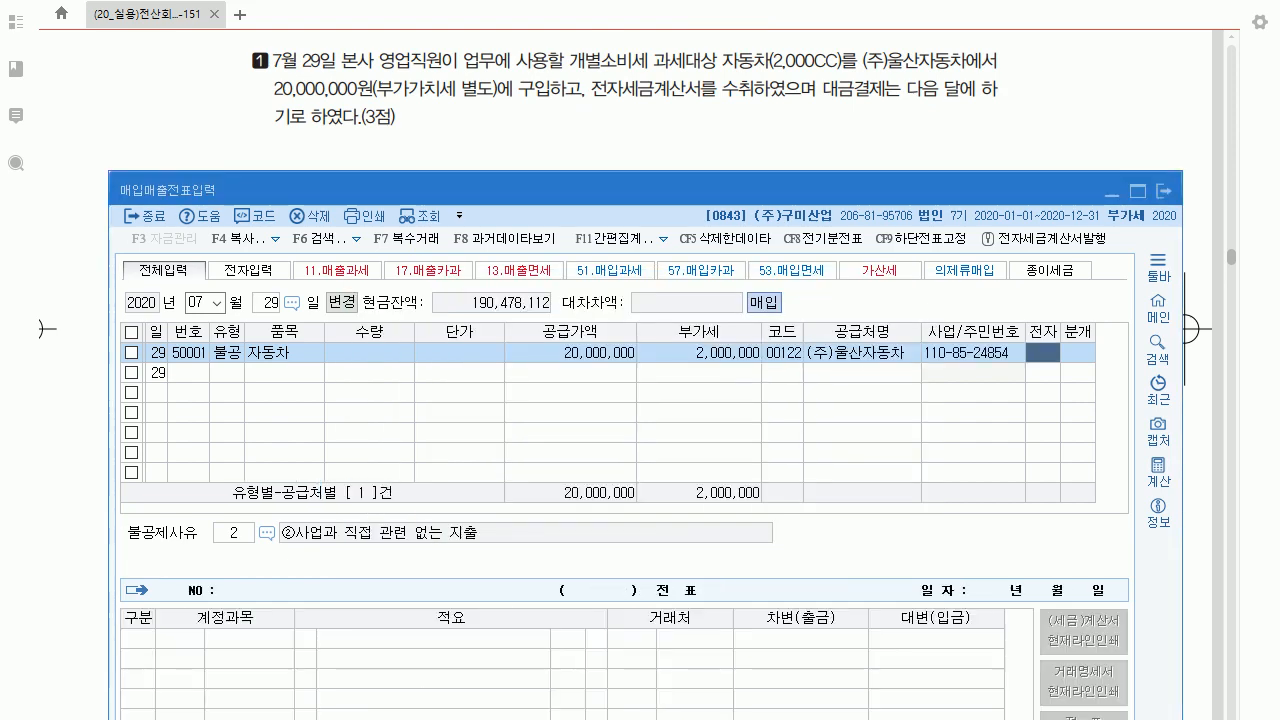
pyautogui.write('1')
pyautogui.press('Return')
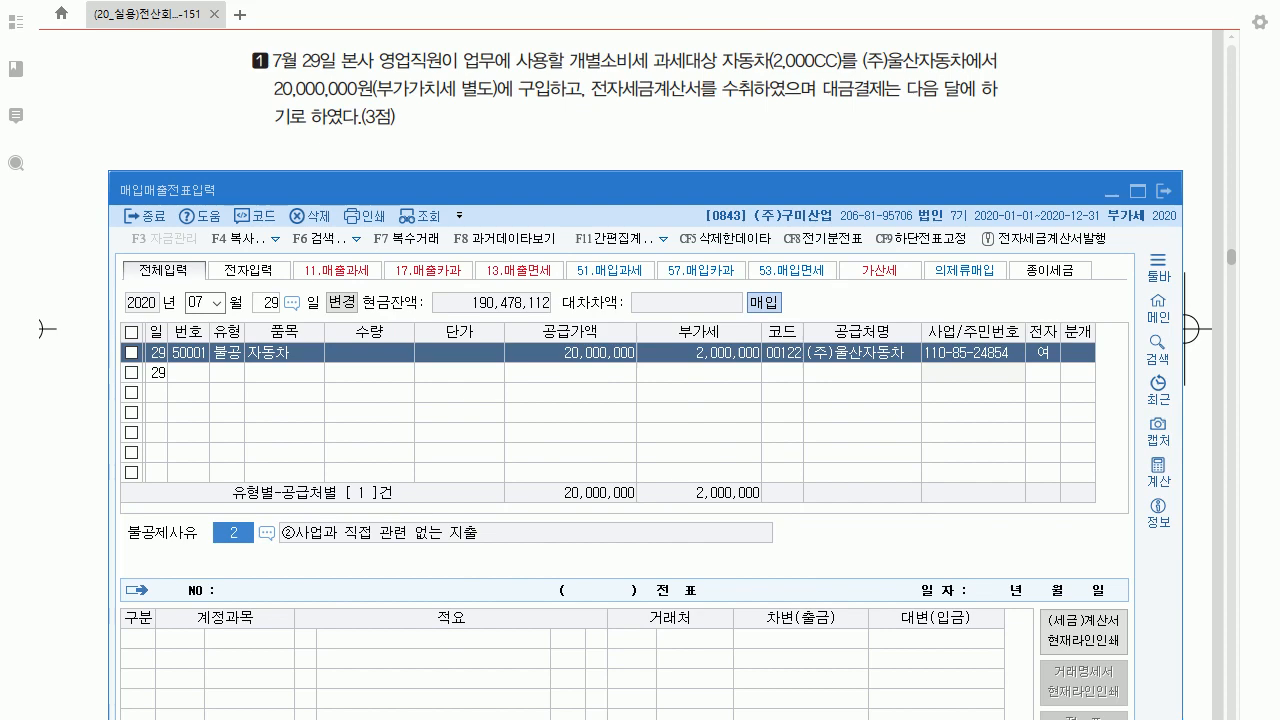
# Set 불공제사유 to 3 (비영업용 소형승용자동차 구입·유지 및 임차) and 분개 to 3 (혼합).
pyautogui.press('F2')
pyautogui.press('Down')
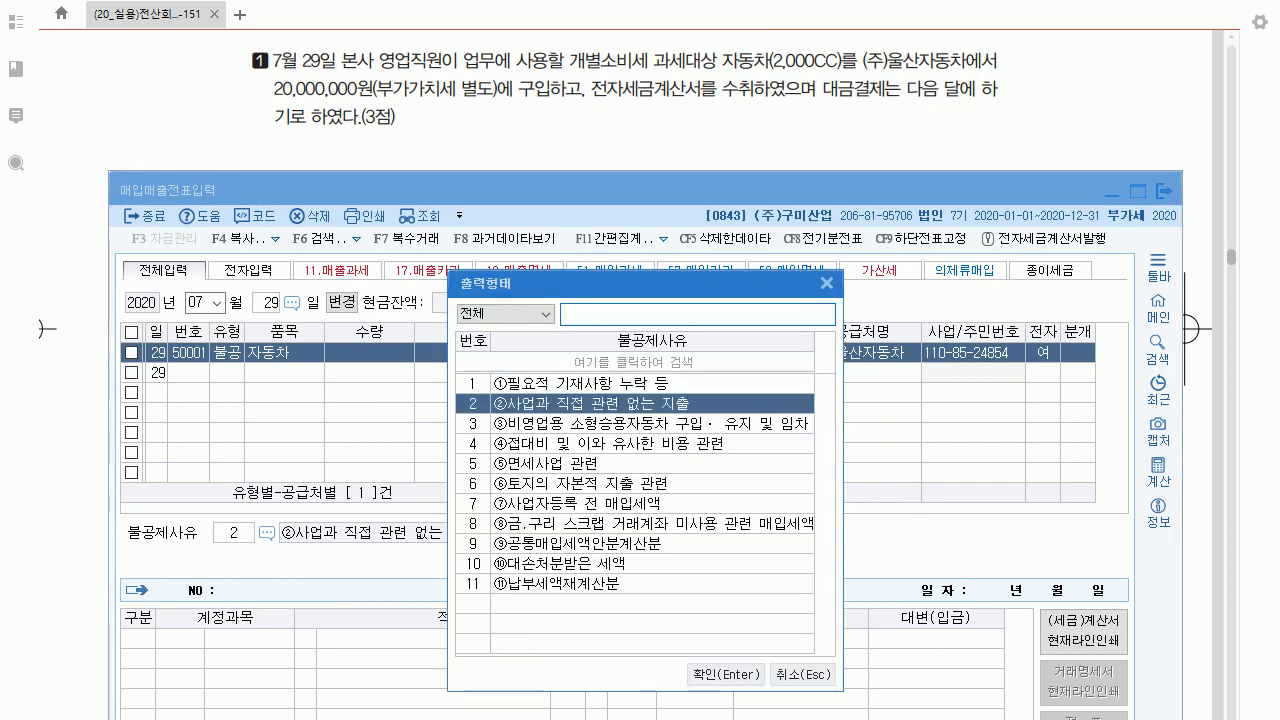
pyautogui.press('Return')
pyautogui.write('3')
pyautogui.press('Return')
pyautogui.write('3')
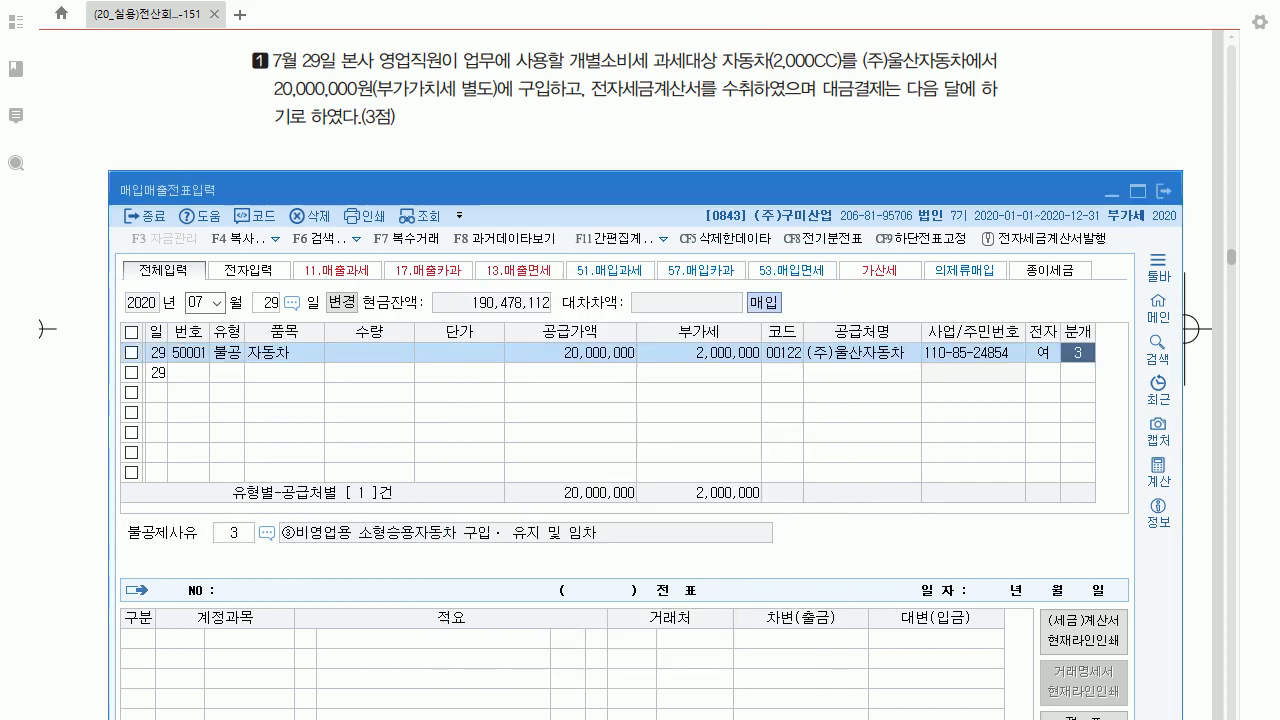
pyautogui.press('Return')
# Journalize the July 29 car purchase with debit (차변) account 0208 차량운반구 and credit (대변) account 0253 미지급금.
pyautogui.write('208')
pyautogui.press('Return')
pyautogui.press('Return')
pyautogui.write('253')
pyautogui.press('Return')
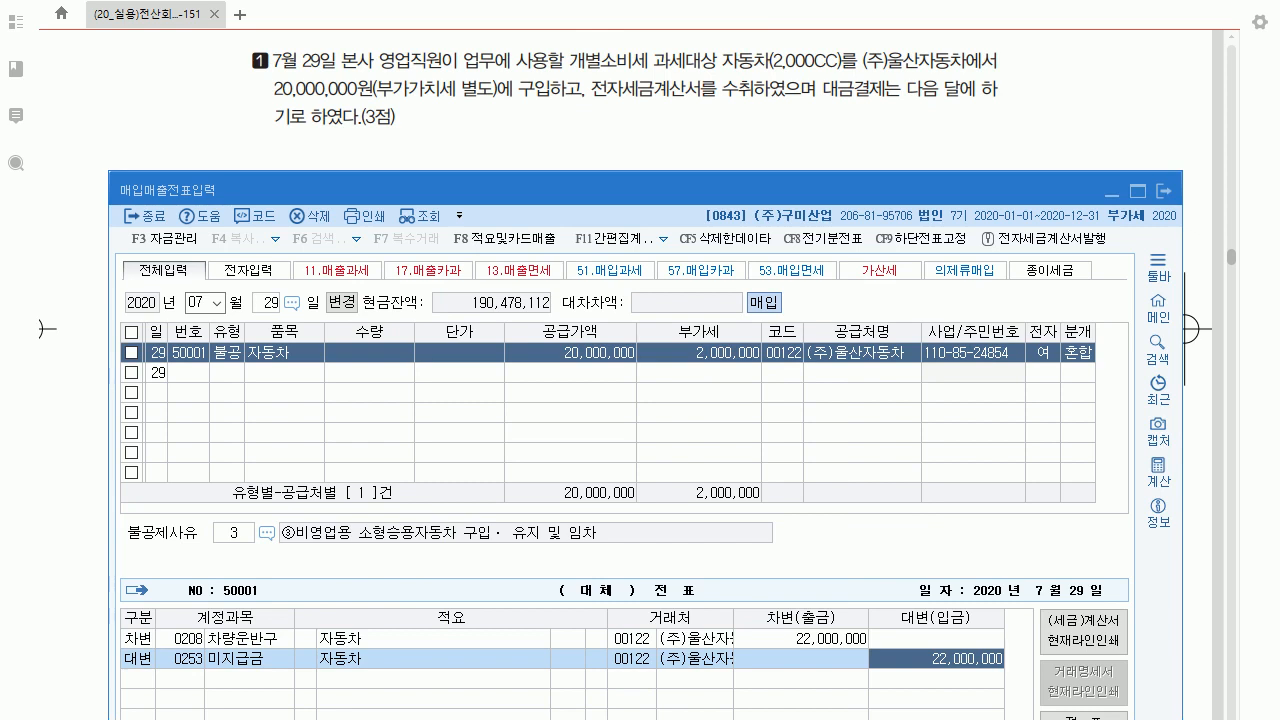
pyautogui.click(801, 639)
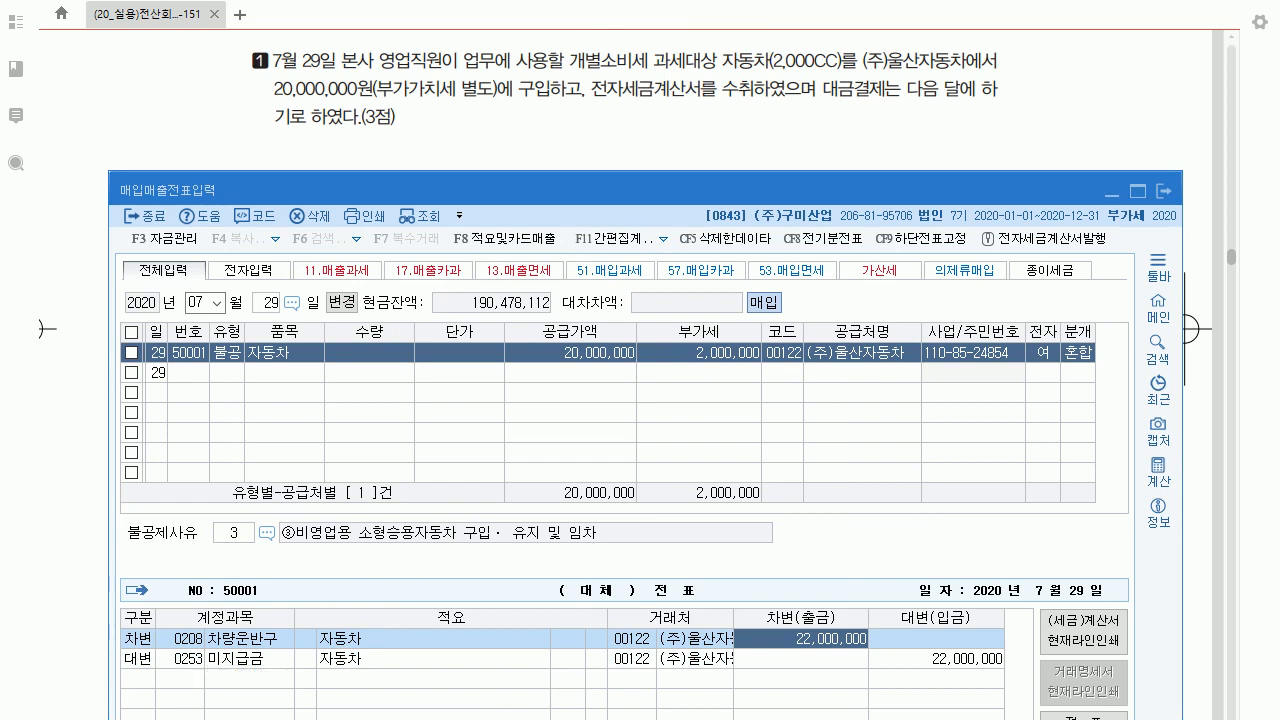
# Move the voucher window below exam question 2 and set the voucher date to August 16.
pyautogui.moveTo(300, 190); pyautogui.dragTo(305, 286)
pyautogui.click(203, 399)
pyautogui.write('0816')
pyautogui.press('Return')
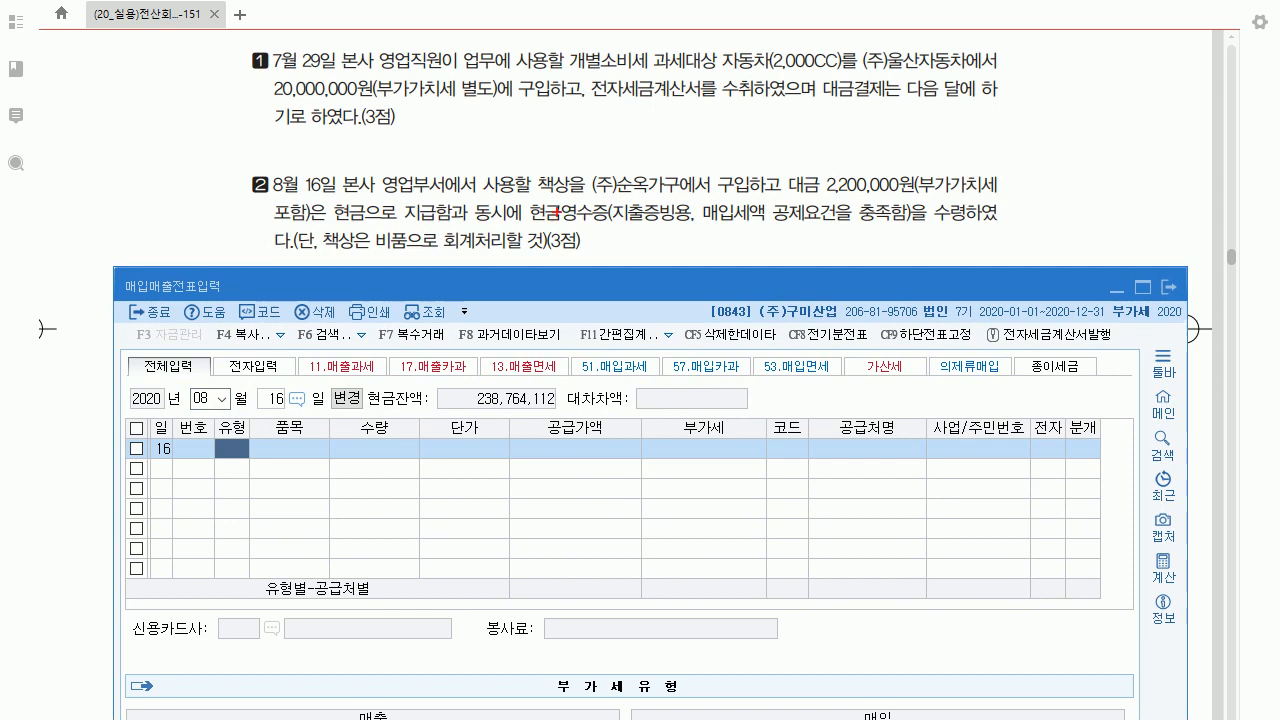
pyautogui.moveTo(555, 154); pyautogui.dragTo(556, 174)
pyautogui.moveTo(562, 152); pyautogui.dragTo(563, 163)
pyautogui.moveTo(569, 147)
pyautogui.mouseDown()
pyautogui.moveTo(570, 181)
pyautogui.moveTo(583, 147)
pyautogui.mouseUp()
pyautogui.moveTo(580, 148); pyautogui.dragTo(586, 159)
pyautogui.moveTo(577, 163); pyautogui.dragTo(577, 178)
pyautogui.moveTo(577, 170); pyautogui.dragTo(586, 177)
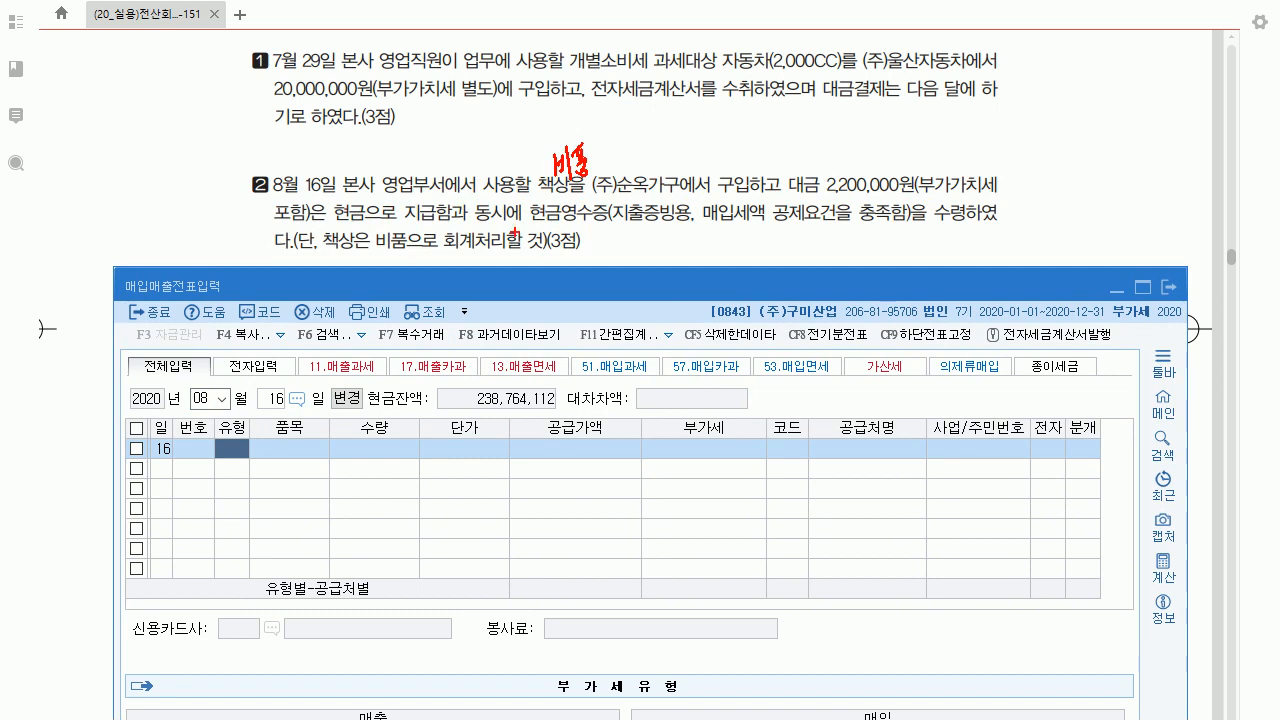
pyautogui.moveTo(531, 225)
pyautogui.mouseDown()
pyautogui.moveTo(640, 226)
pyautogui.moveTo(630, 254)
pyautogui.moveTo(656, 236)
pyautogui.moveTo(700, 235)
pyautogui.mouseUp()
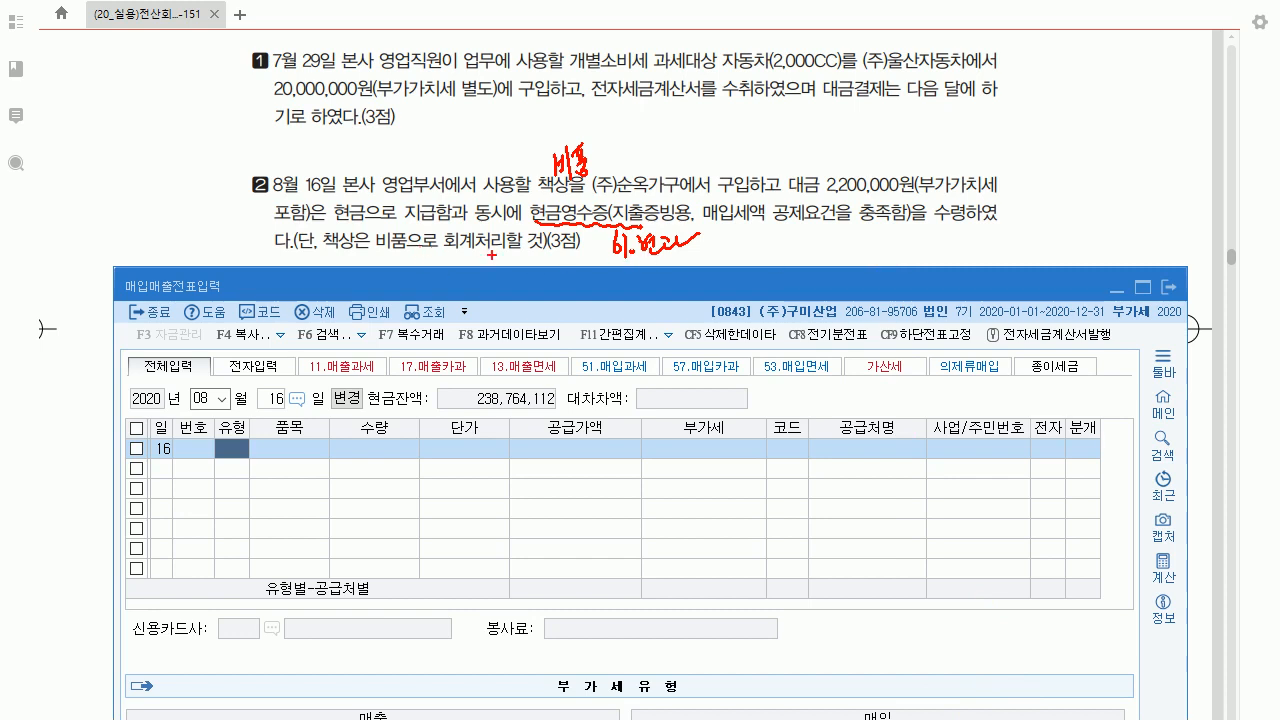
pyautogui.moveTo(858, 212)
pyautogui.mouseDown()
pyautogui.moveTo(870, 246)
pyautogui.moveTo(882, 254)
pyautogui.moveTo(905, 238)
pyautogui.moveTo(928, 260)
pyautogui.mouseUp()
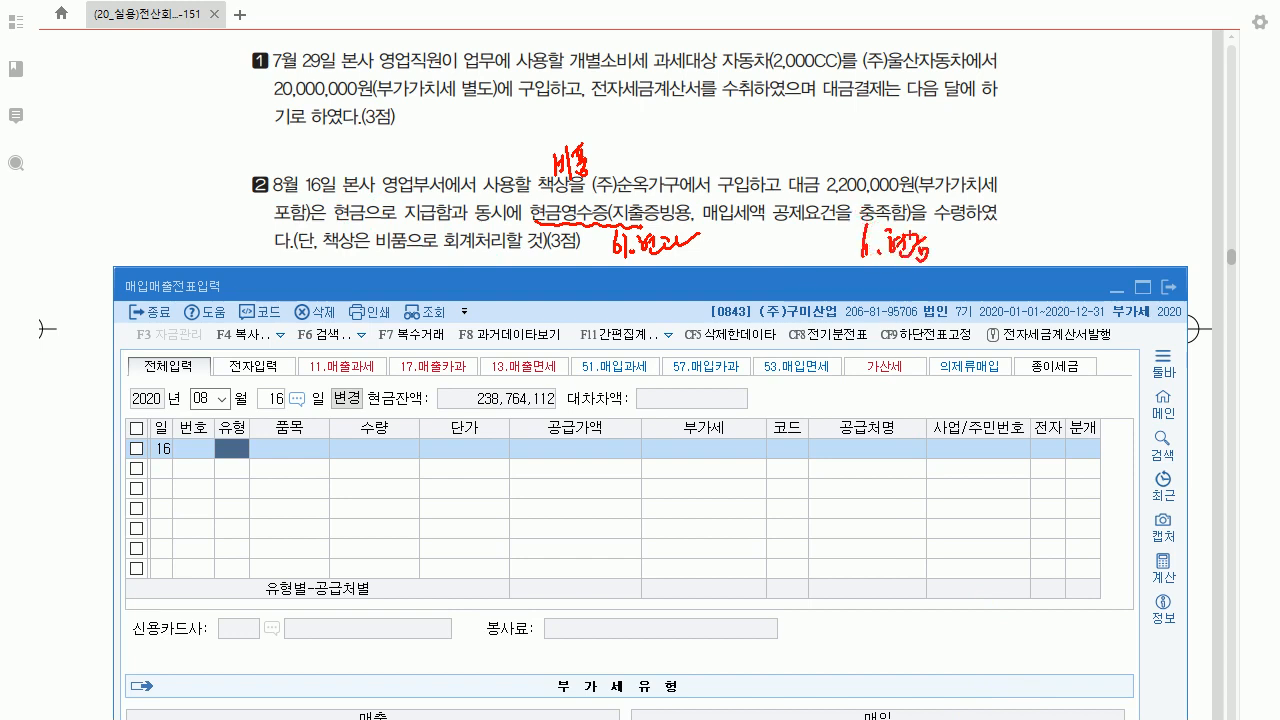
pyautogui.press('Escape')
# Start the August 16 line with 유형 61 현과, 품목 책상 and the VAT-inclusive amount of 2,200,000.
pyautogui.write('61')
pyautogui.press('Return')
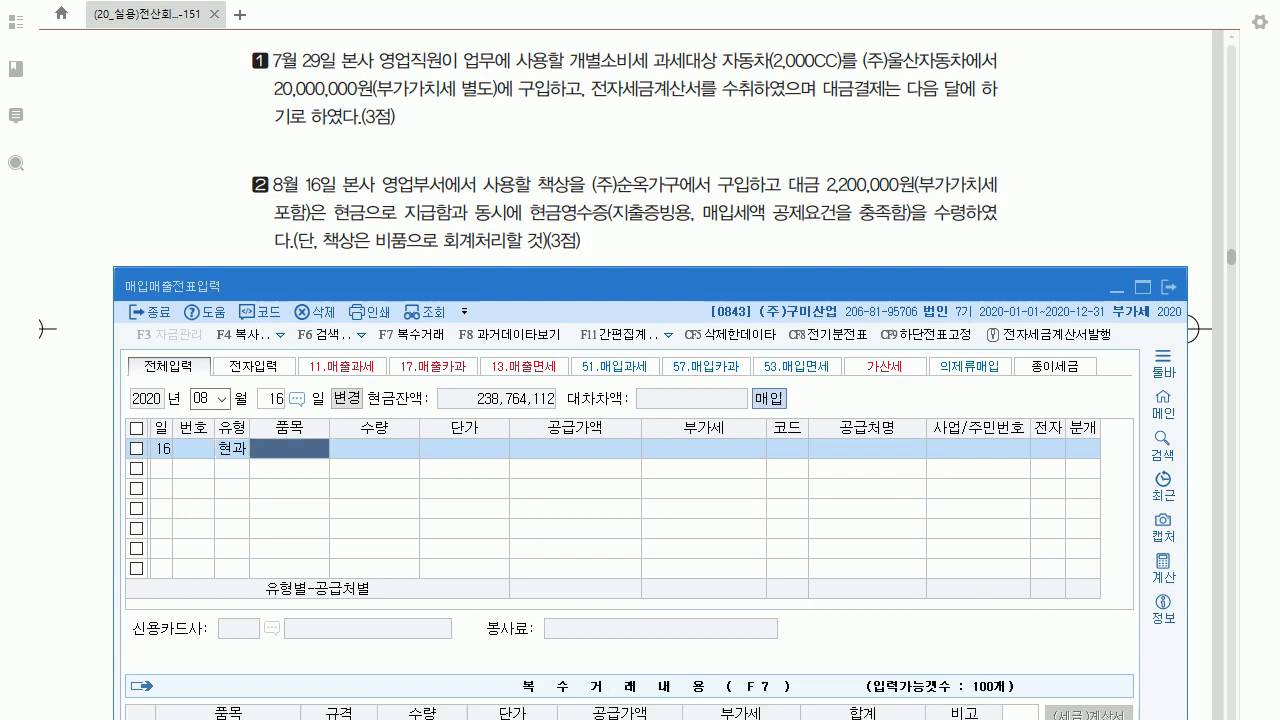
pyautogui.moveTo(600, 286); pyautogui.dragTo(595, 275)
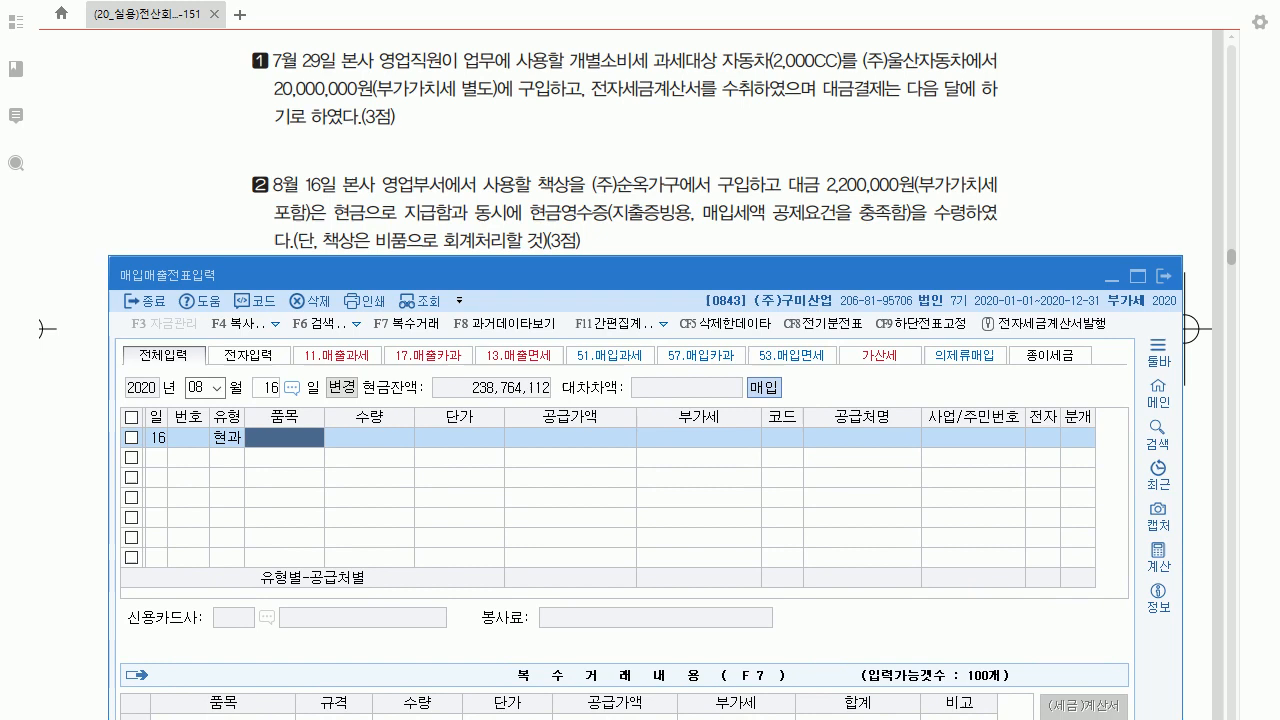
pyautogui.write('책ㅅㅏㅇ')
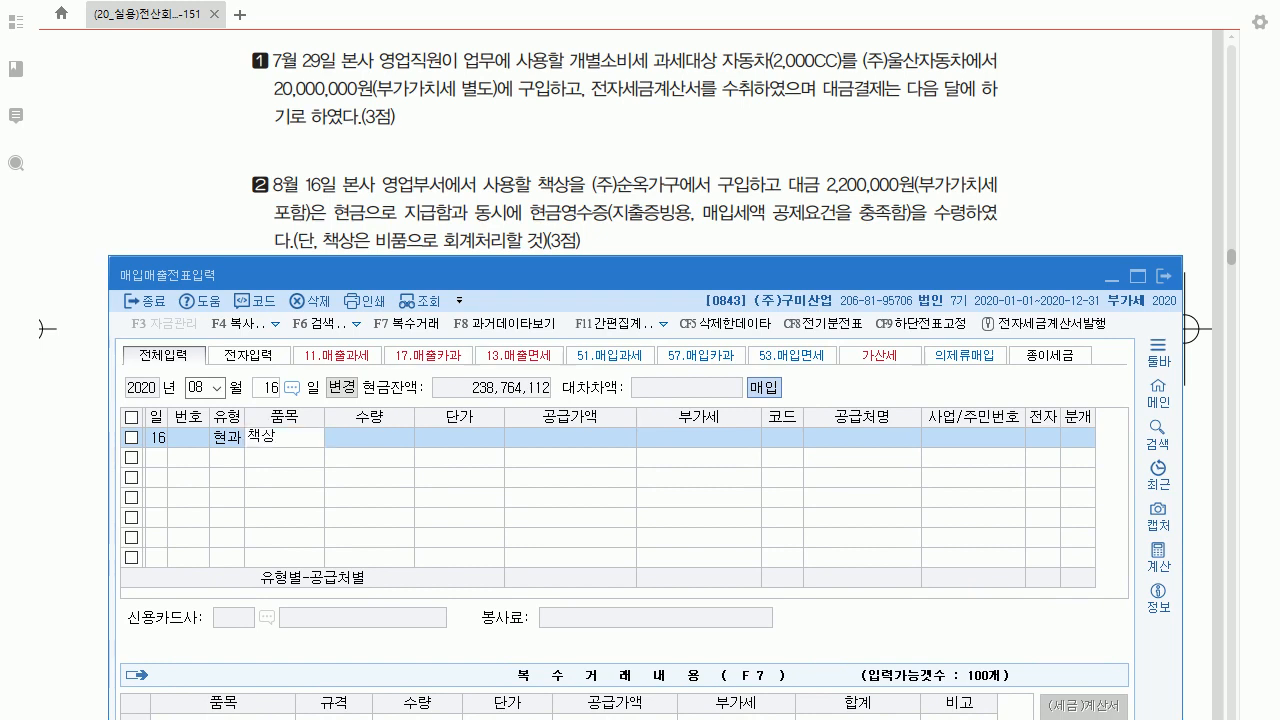
pyautogui.press('Return')
pyautogui.press('Return')
pyautogui.press('Return')
pyautogui.write('2000000')
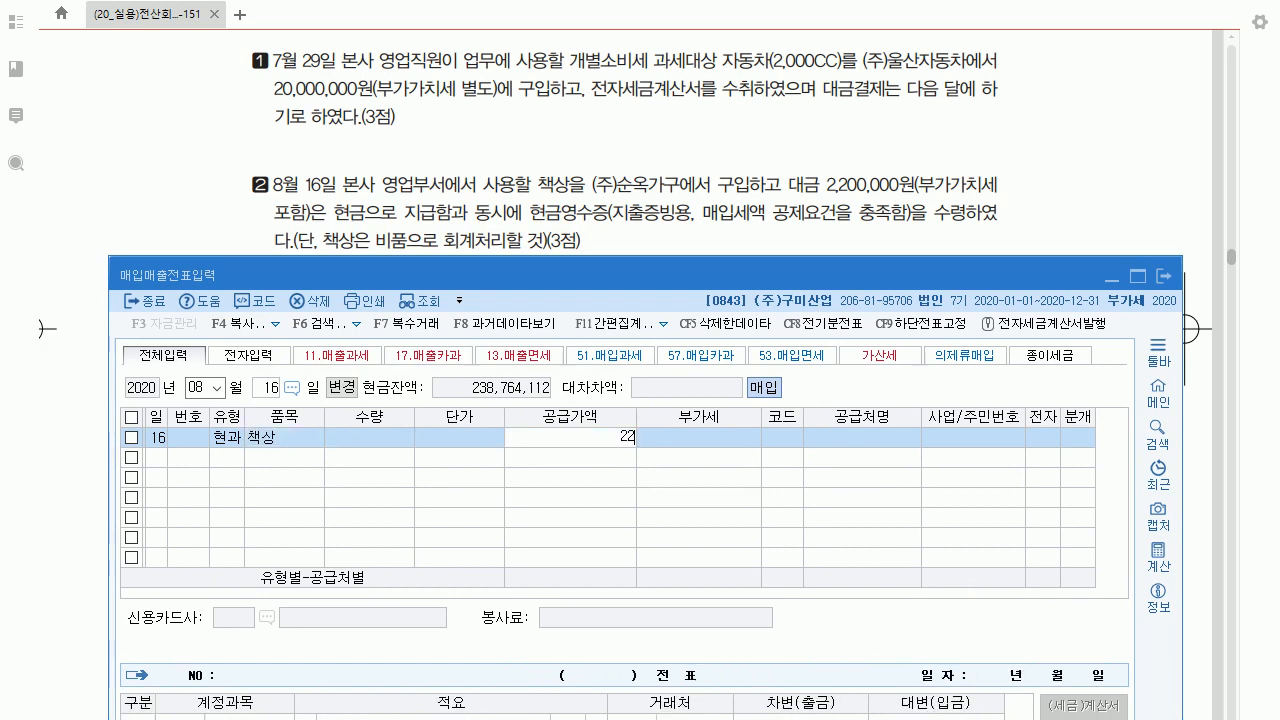
pyautogui.press('Return')
pyautogui.press('Return')
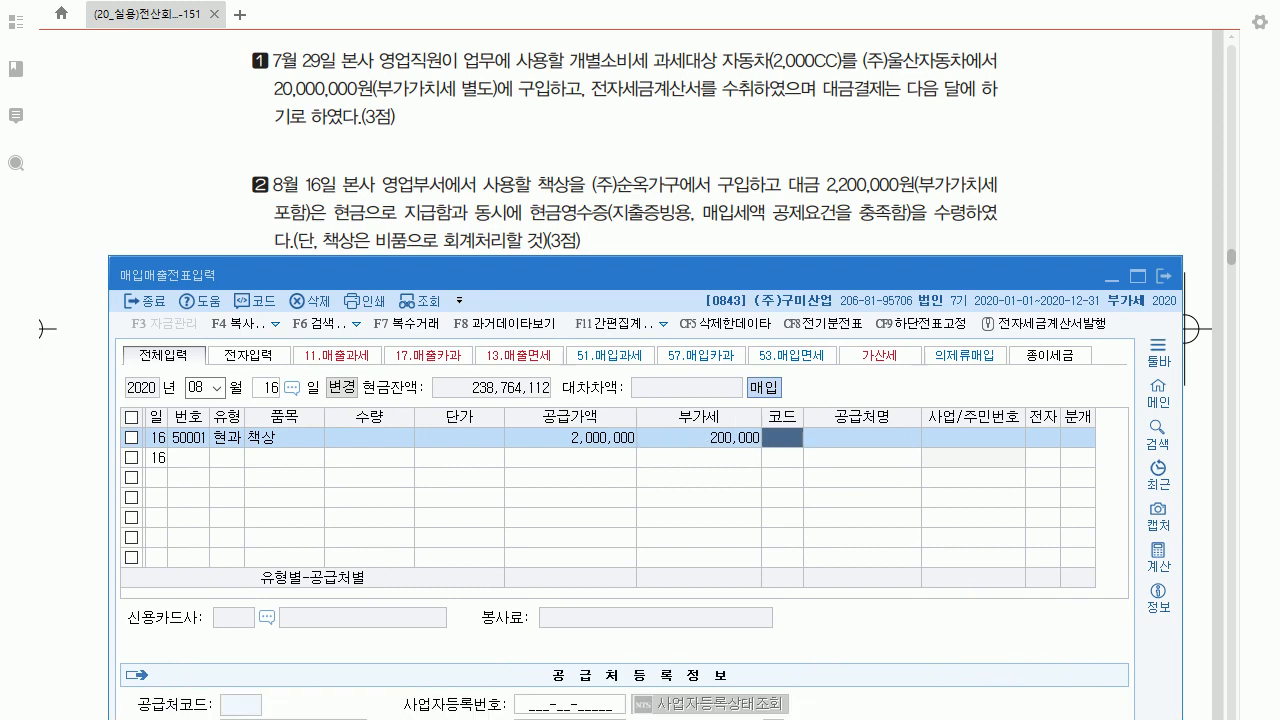
# Set the August 16 supplier to (주)순옥가구 by looking up 순옥, and set 분개 to 1 (현금).
pyautogui.write('순옥')
pyautogui.press('Return')
pyautogui.press('Return')
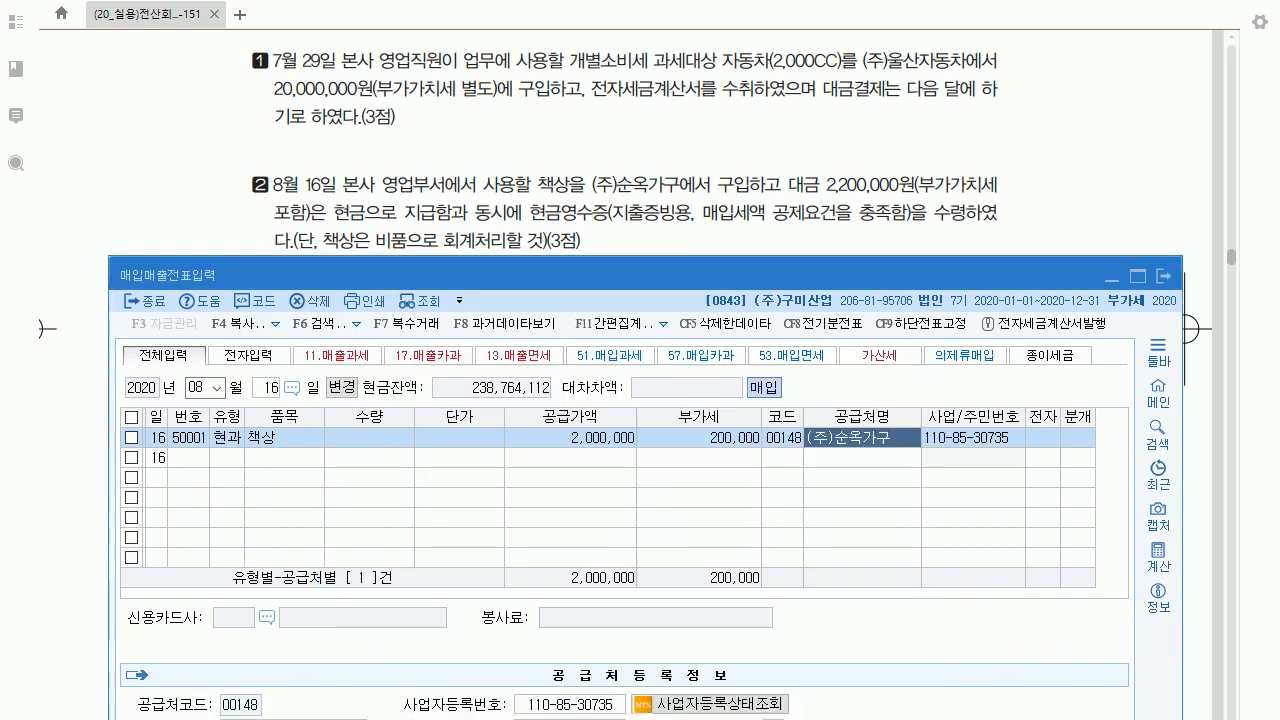
pyautogui.press('Return')
pyautogui.write('1')
pyautogui.press('Return')
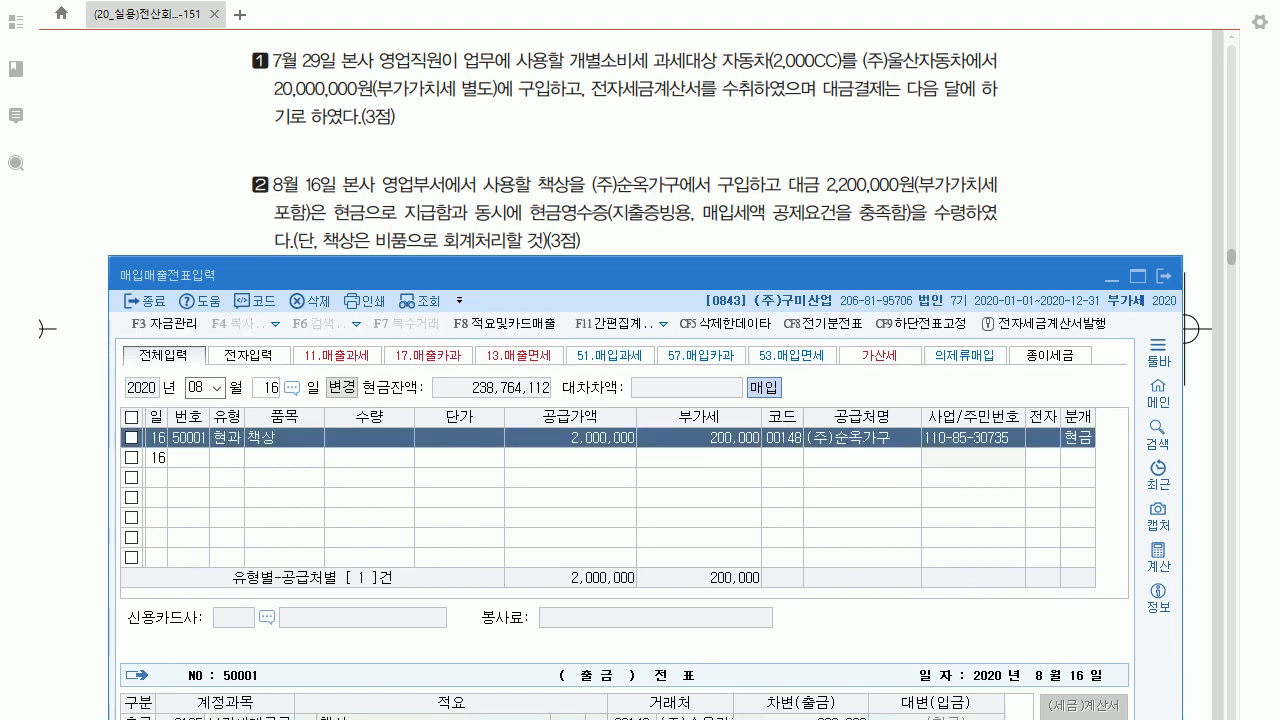
# Bring the journal lines into view and try account 0201 토지 with 2,000,000 on the second August 16 line.
pyautogui.moveTo(642, 275); pyautogui.dragTo(621, 100)
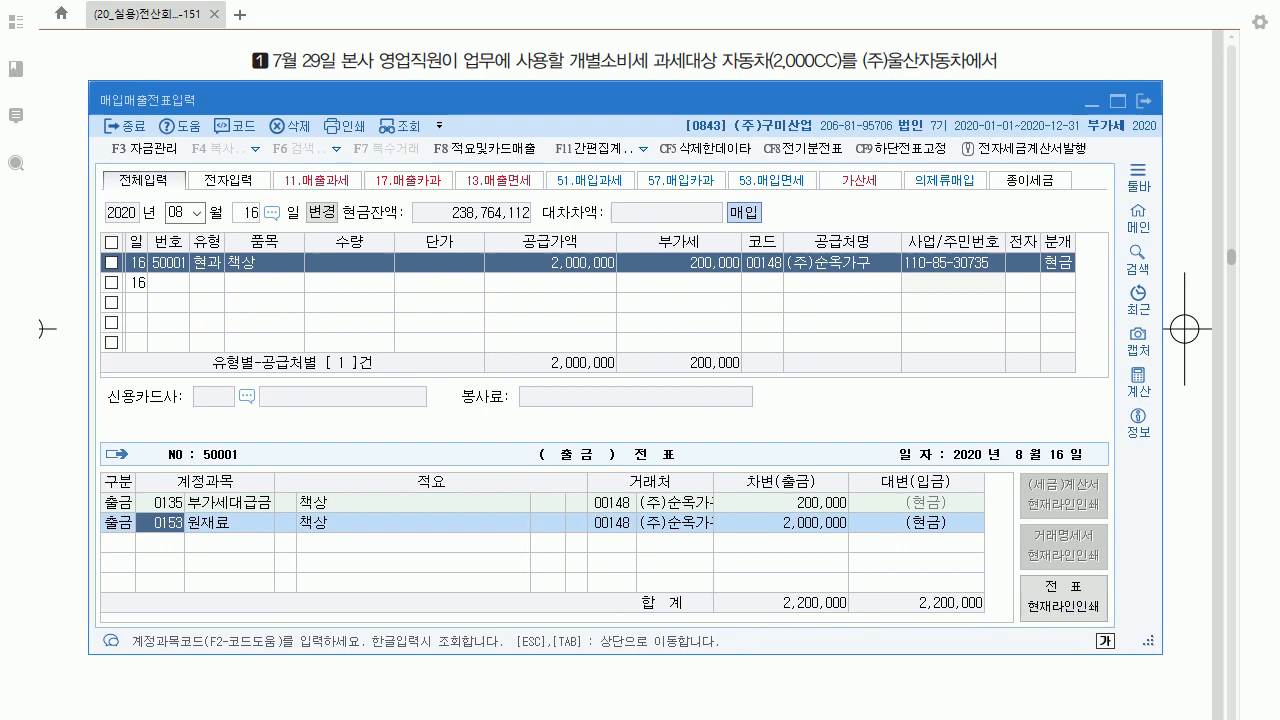
pyautogui.write('0201')
pyautogui.press('Return')
pyautogui.write('2,')
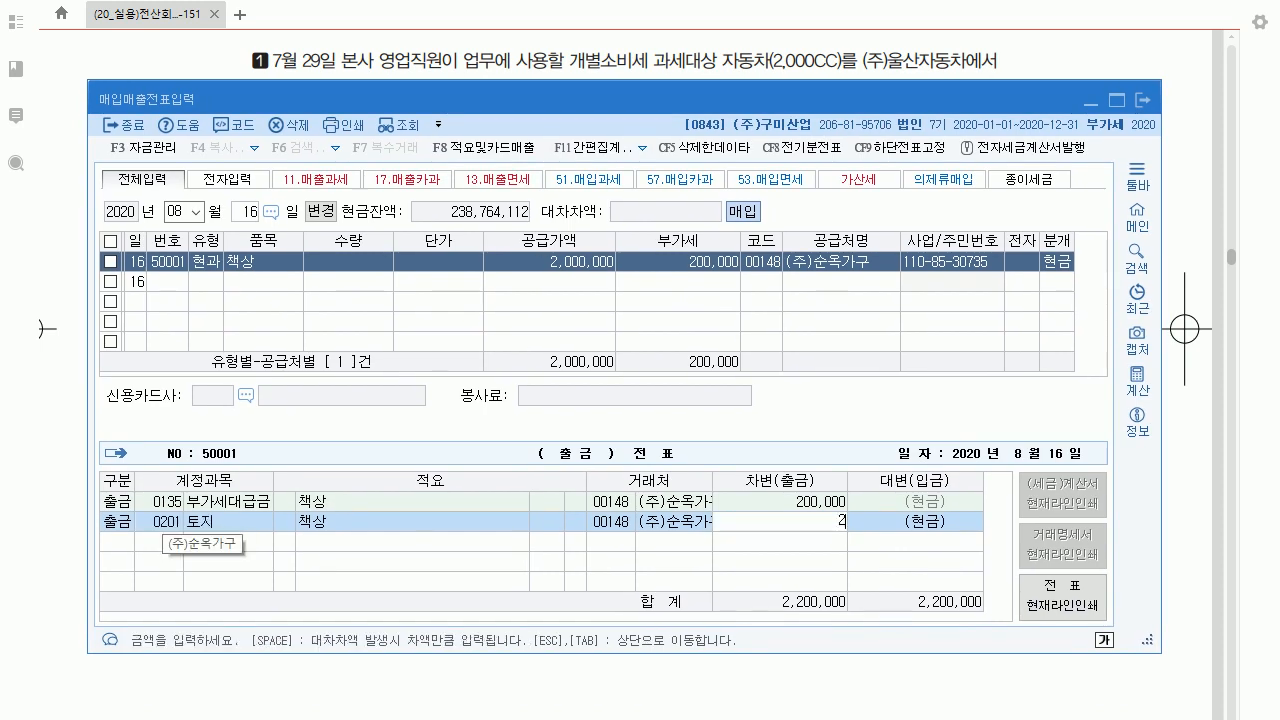
pyautogui.write('000,000')
# Set the account of the August 16 voucher's 2,000,000 journal line to 0212 비품.
pyautogui.click(162, 522)
pyautogui.write('212')
pyautogui.press('Return')
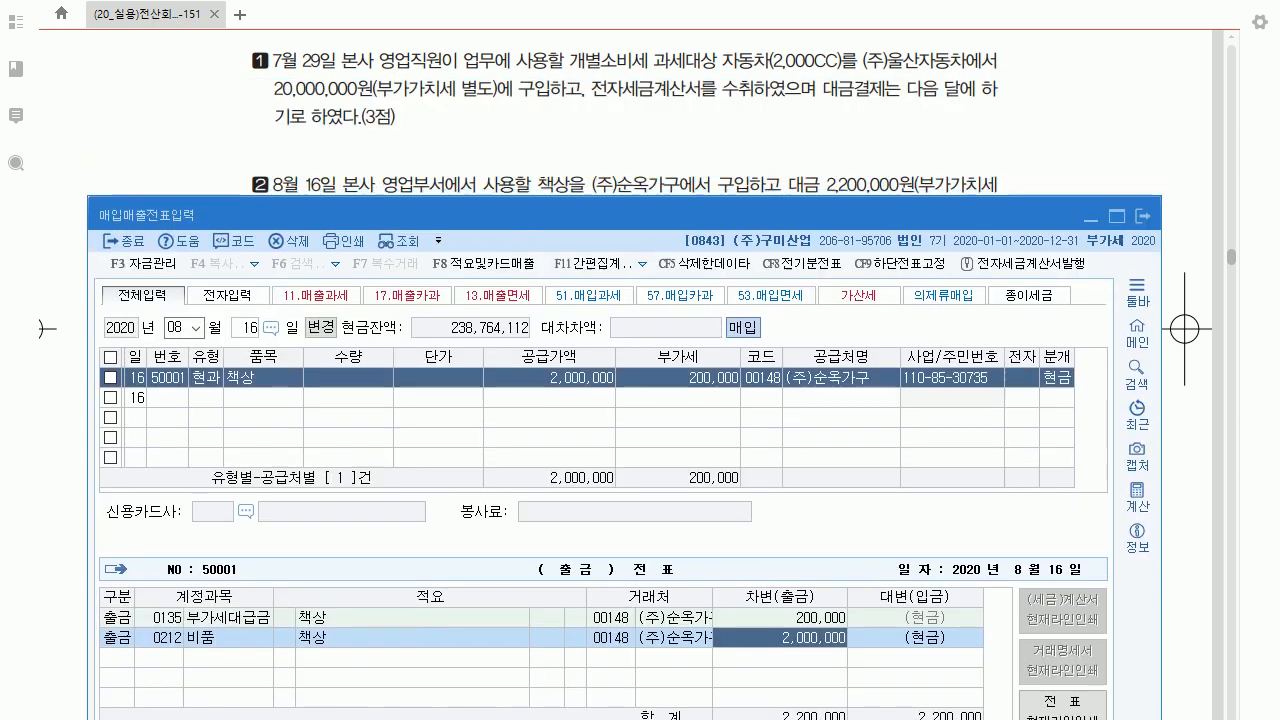
# Go to exam question 3 and set the voucher date to September 23.
pyautogui.scroll(-2, 1184, 328)
pyautogui.scroll(-1, 625, 375)
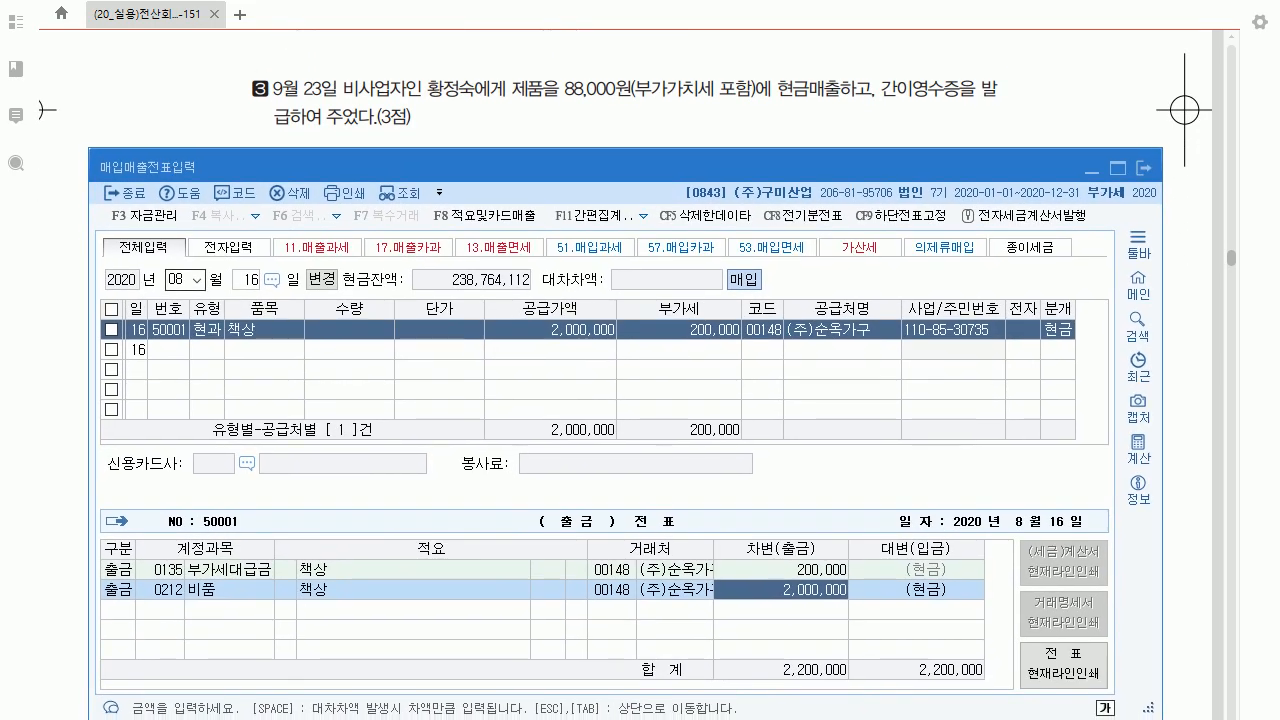
pyautogui.write('09')
pyautogui.press('Return')
pyautogui.write('23')
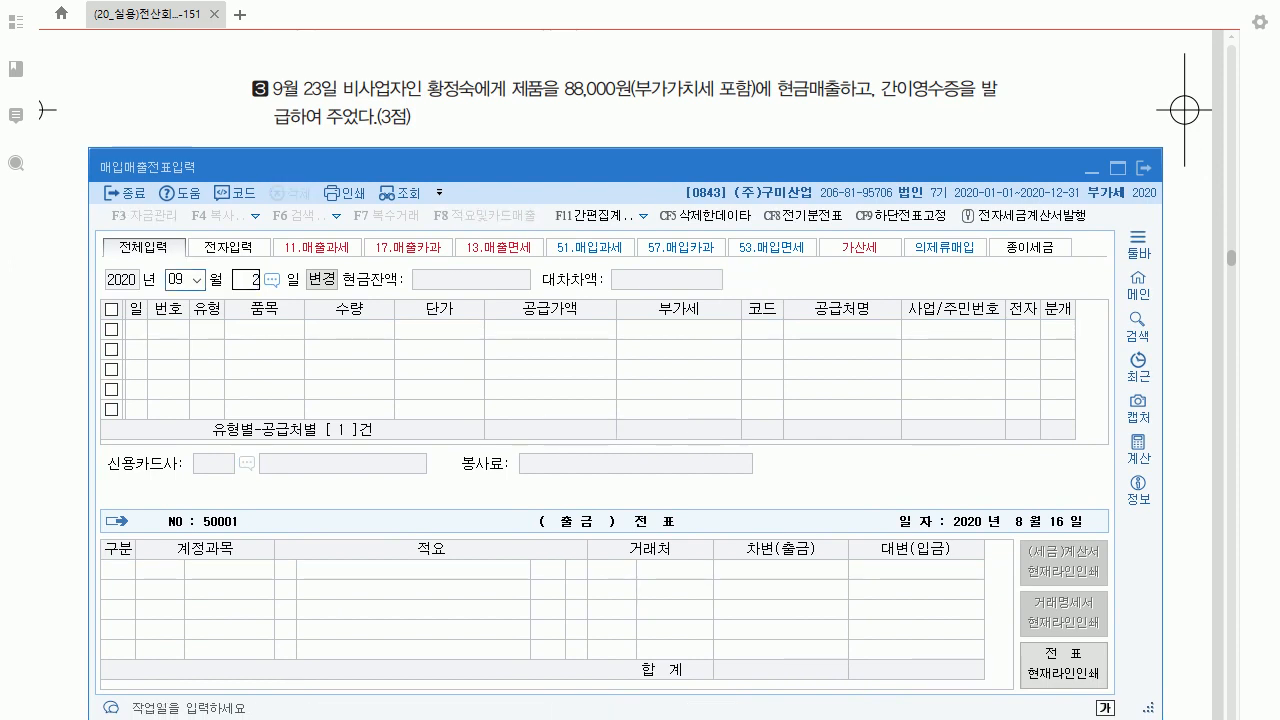
pyautogui.press('Return')
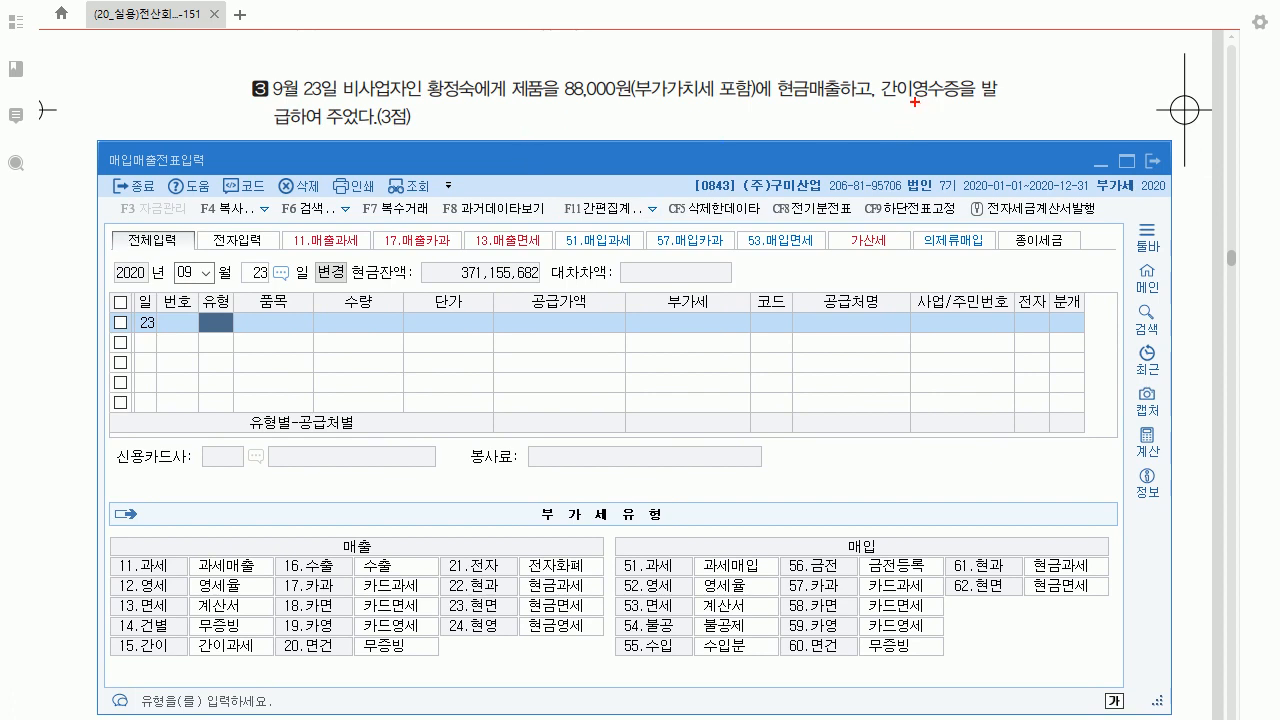
pyautogui.moveTo(358, 556)
pyautogui.mouseDown()
pyautogui.moveTo(358, 527)
pyautogui.moveTo(366, 550)
pyautogui.mouseUp()
pyautogui.moveTo(145, 637)
pyautogui.mouseDown()
pyautogui.moveTo(118, 635)
pyautogui.moveTo(170, 617)
pyautogui.moveTo(132, 637)
pyautogui.mouseUp()
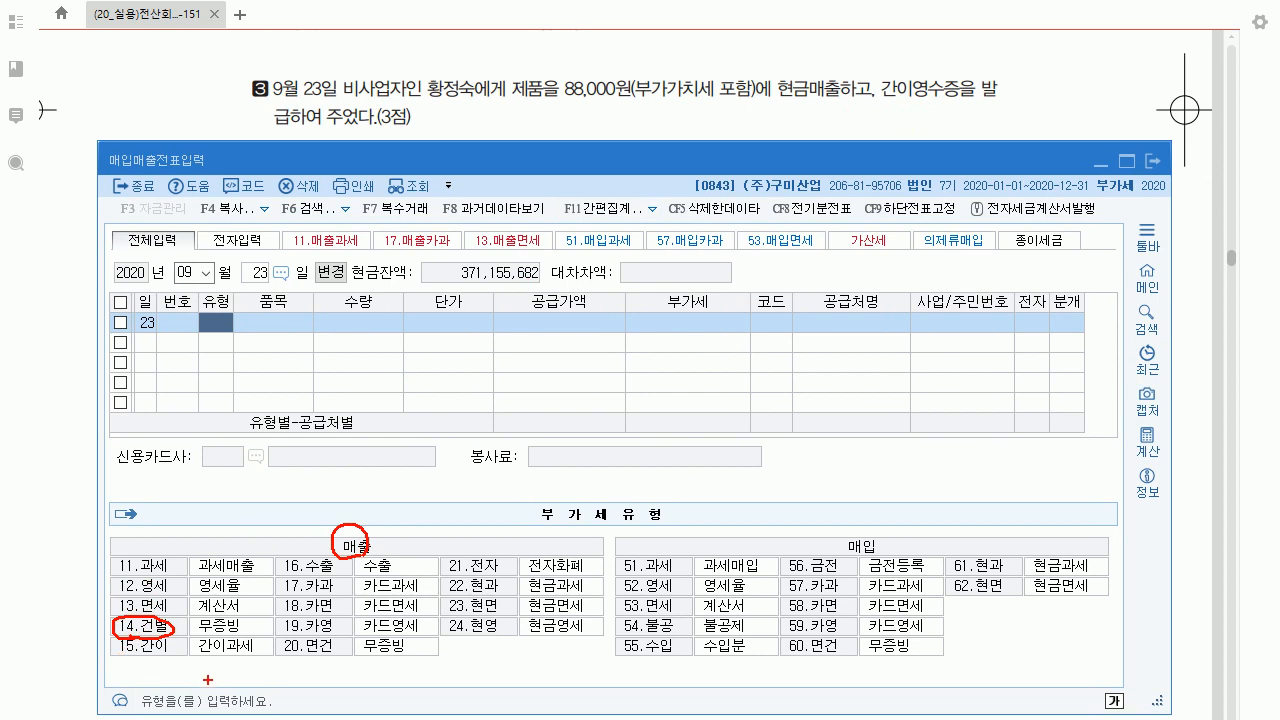
pyautogui.moveTo(178, 630)
pyautogui.mouseDown()
pyautogui.moveTo(146, 670)
pyautogui.moveTo(182, 670)
pyautogui.mouseUp()
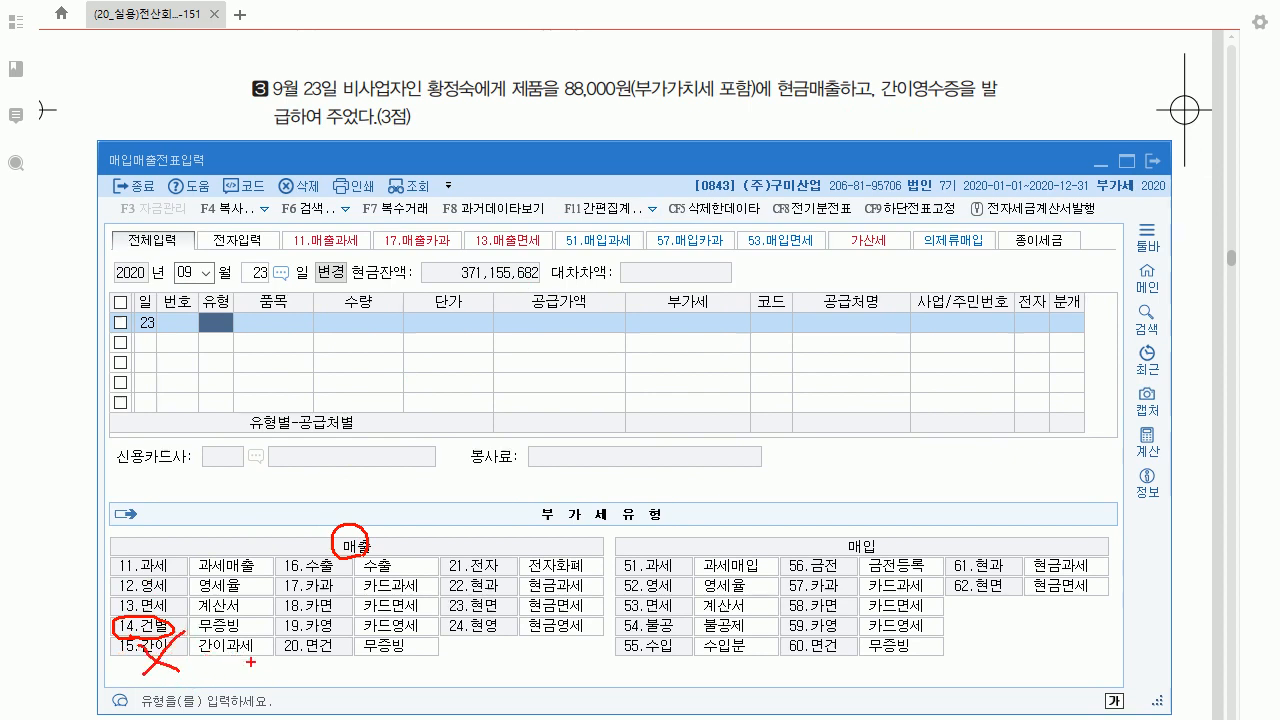
pyautogui.moveTo(226, 660)
pyautogui.mouseDown()
pyautogui.moveTo(198, 662)
pyautogui.moveTo(252, 660)
pyautogui.mouseUp()
pyautogui.moveTo(210, 670)
pyautogui.mouseDown()
pyautogui.moveTo(222, 698)
pyautogui.moveTo(305, 676)
pyautogui.moveTo(336, 694)
pyautogui.moveTo(354, 686)
pyautogui.mouseUp()
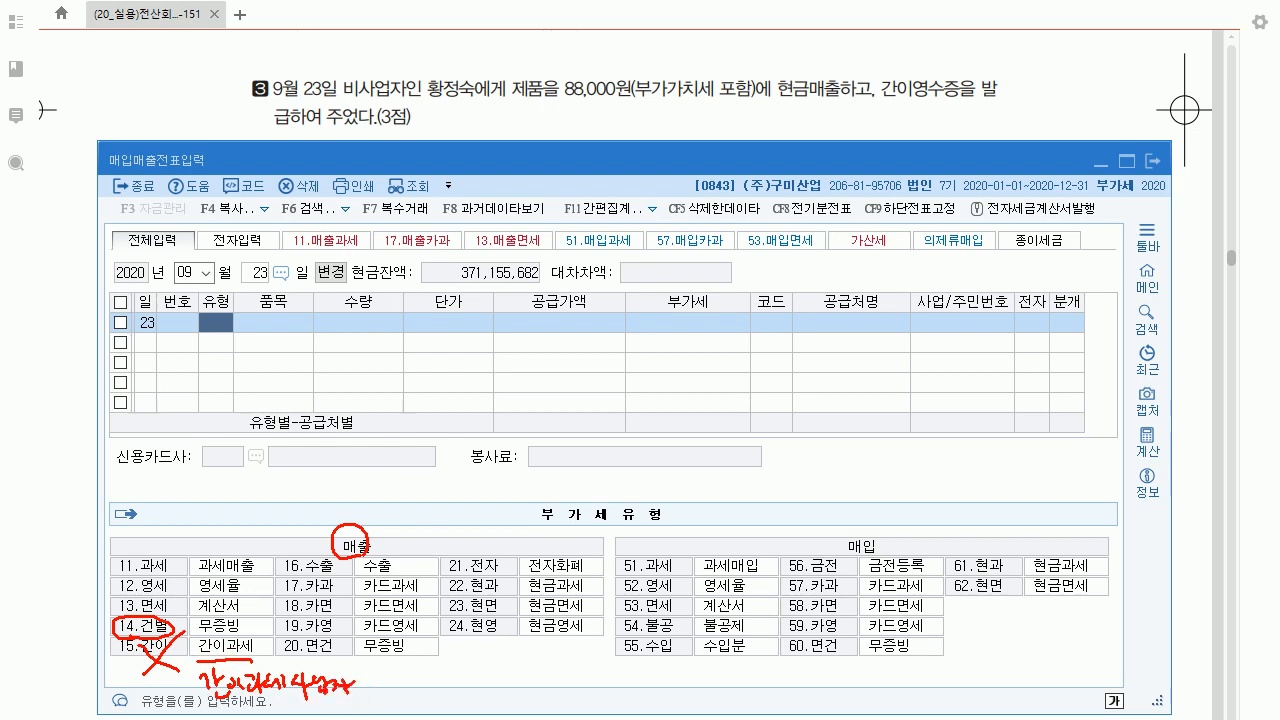
pyautogui.moveTo(381, 680)
pyautogui.mouseDown()
pyautogui.moveTo(379, 694)
pyautogui.moveTo(420, 696)
pyautogui.mouseUp()
pyautogui.moveTo(426, 676); pyautogui.dragTo(428, 712)
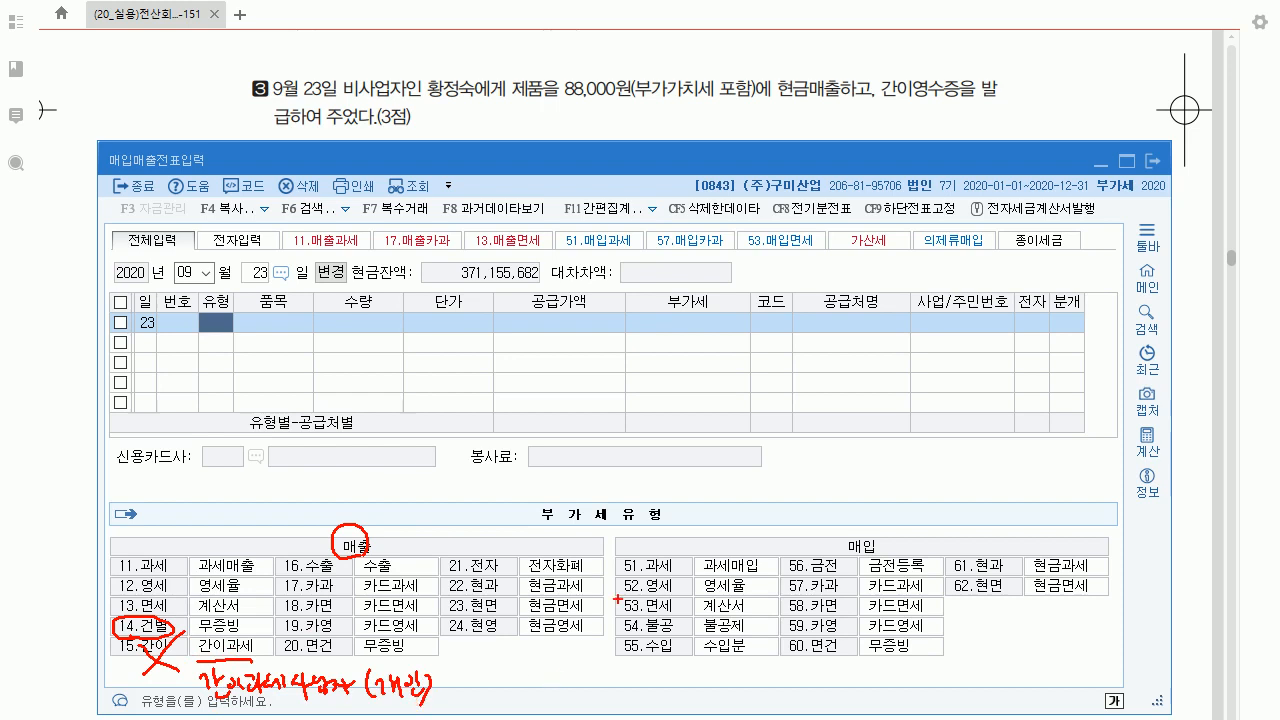
pyautogui.moveTo(928, 168); pyautogui.dragTo(926, 214)
pyautogui.moveTo(474, 110)
pyautogui.mouseDown()
pyautogui.moveTo(500, 134)
pyautogui.moveTo(554, 120)
pyautogui.mouseUp()
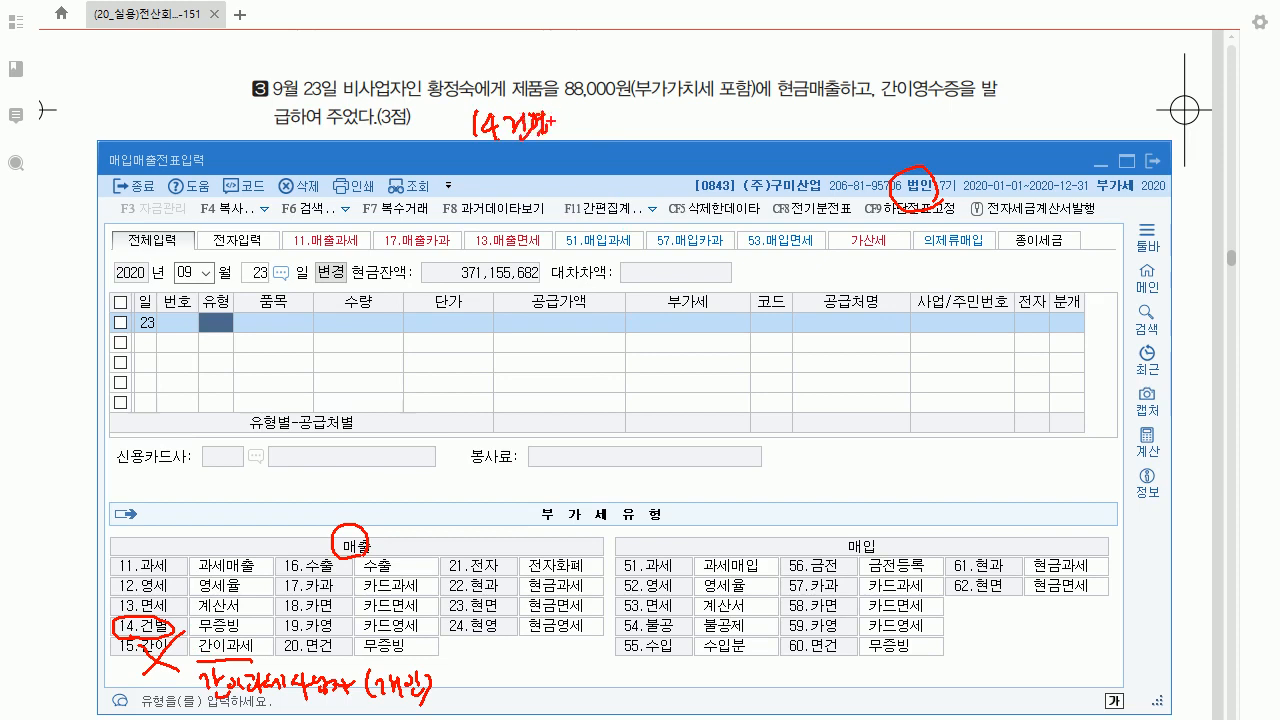
pyautogui.click(560, 119)
pyautogui.click(561, 130)
pyautogui.moveTo(583, 114)
pyautogui.mouseDown()
pyautogui.moveTo(628, 140)
pyautogui.moveTo(658, 112)
pyautogui.moveTo(682, 143)
pyautogui.mouseUp()
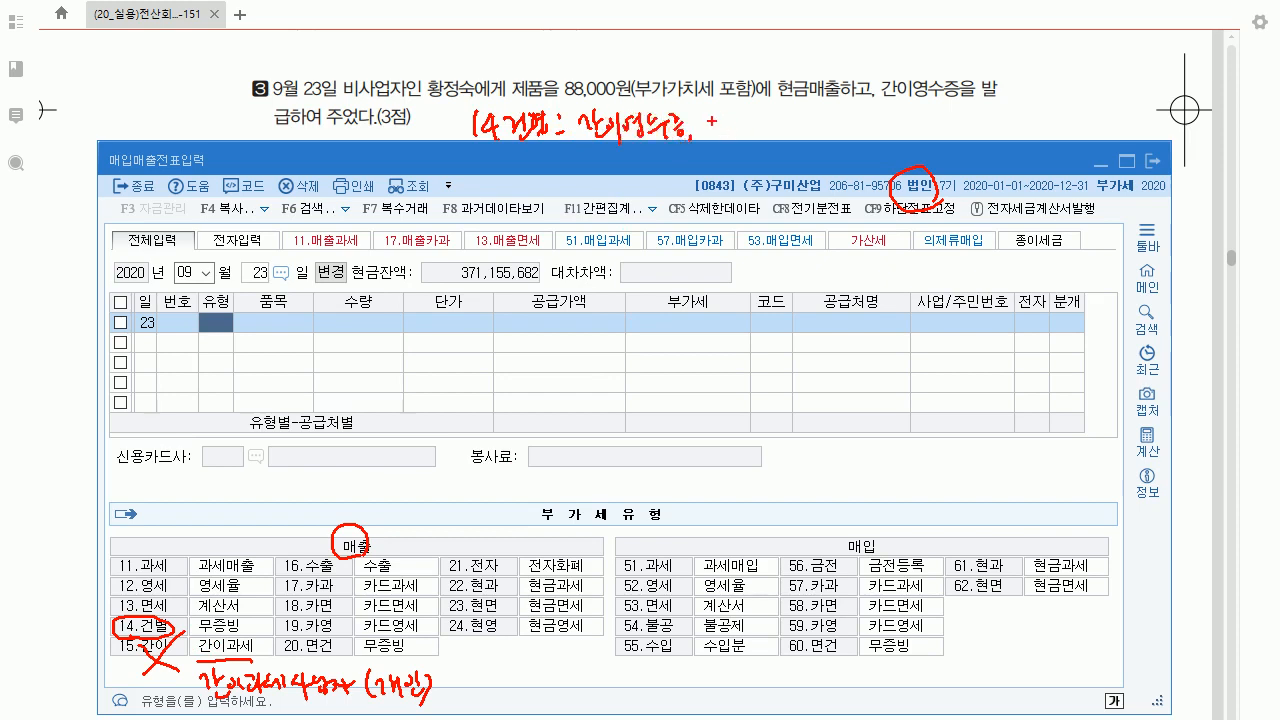
pyautogui.moveTo(720, 119)
pyautogui.mouseDown()
pyautogui.moveTo(722, 138)
pyautogui.moveTo(740, 112)
pyautogui.moveTo(752, 134)
pyautogui.moveTo(800, 120)
pyautogui.moveTo(812, 141)
pyautogui.moveTo(844, 118)
pyautogui.moveTo(906, 130)
pyautogui.moveTo(918, 120)
pyautogui.moveTo(928, 146)
pyautogui.mouseUp()
pyautogui.moveTo(958, 102)
pyautogui.mouseDown()
pyautogui.moveTo(970, 118)
pyautogui.moveTo(1006, 112)
pyautogui.moveTo(1036, 134)
pyautogui.moveTo(1008, 143)
pyautogui.mouseUp()
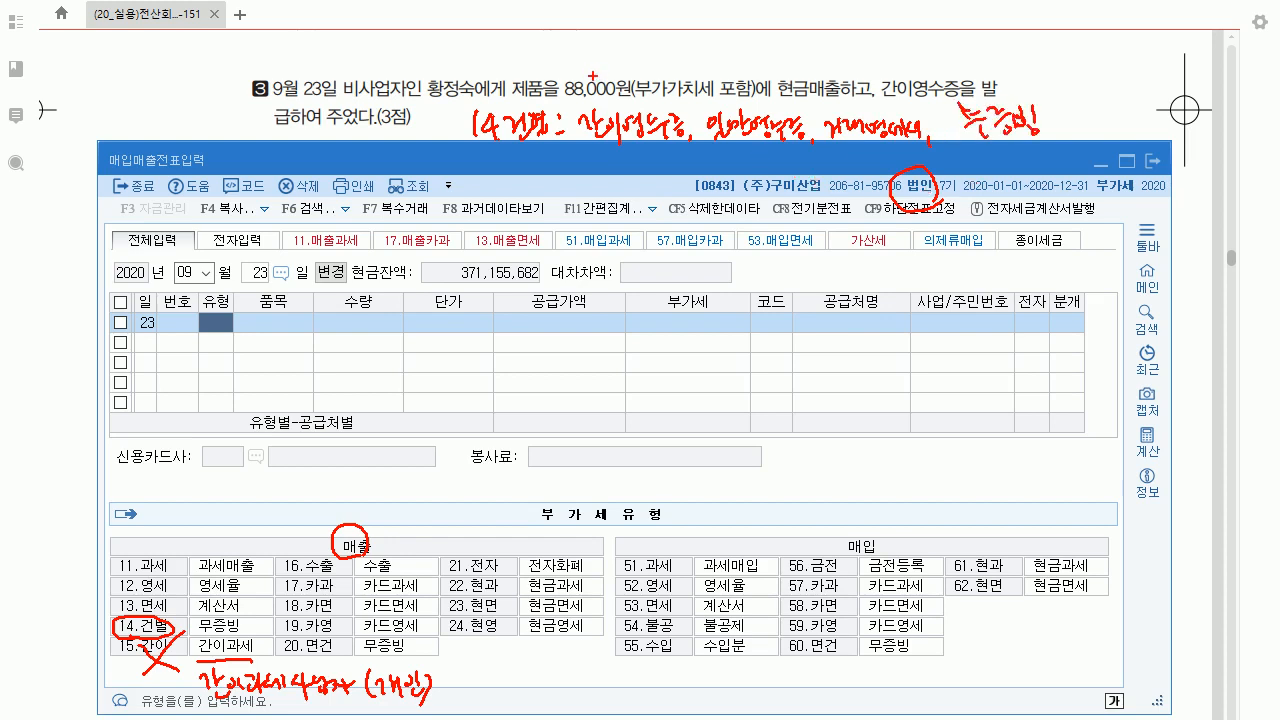
pyautogui.moveTo(558, 90)
pyautogui.mouseDown()
pyautogui.moveTo(562, 108)
pyautogui.moveTo(576, 102)
pyautogui.mouseUp()
pyautogui.moveTo(548, 110); pyautogui.dragTo(562, 114)
pyautogui.moveTo(777, 54)
pyautogui.mouseDown()
pyautogui.moveTo(779, 70)
pyautogui.moveTo(808, 64)
pyautogui.mouseUp()
pyautogui.click(788, 68)
pyautogui.moveTo(812, 48)
pyautogui.mouseDown()
pyautogui.moveTo(818, 76)
pyautogui.moveTo(825, 66)
pyautogui.mouseUp()
pyautogui.moveTo(814, 68)
pyautogui.mouseDown()
pyautogui.moveTo(828, 66)
pyautogui.moveTo(822, 76)
pyautogui.mouseUp()
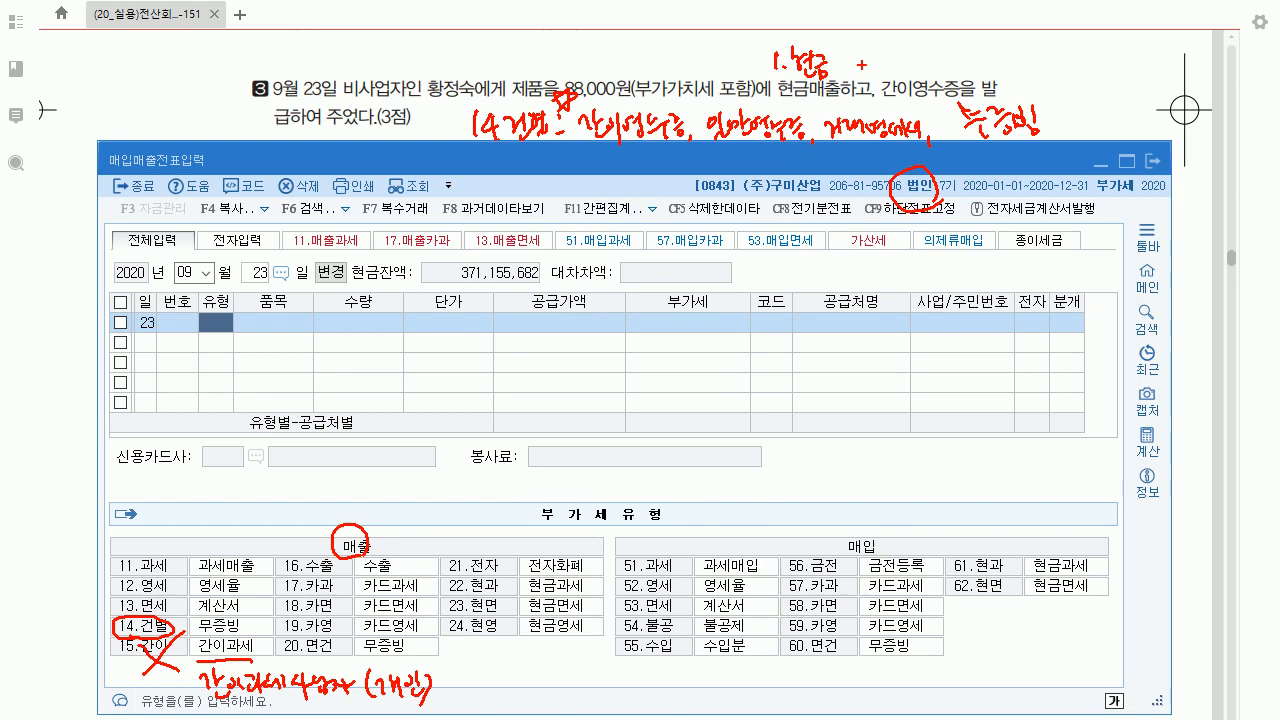
pyautogui.press('Escape')
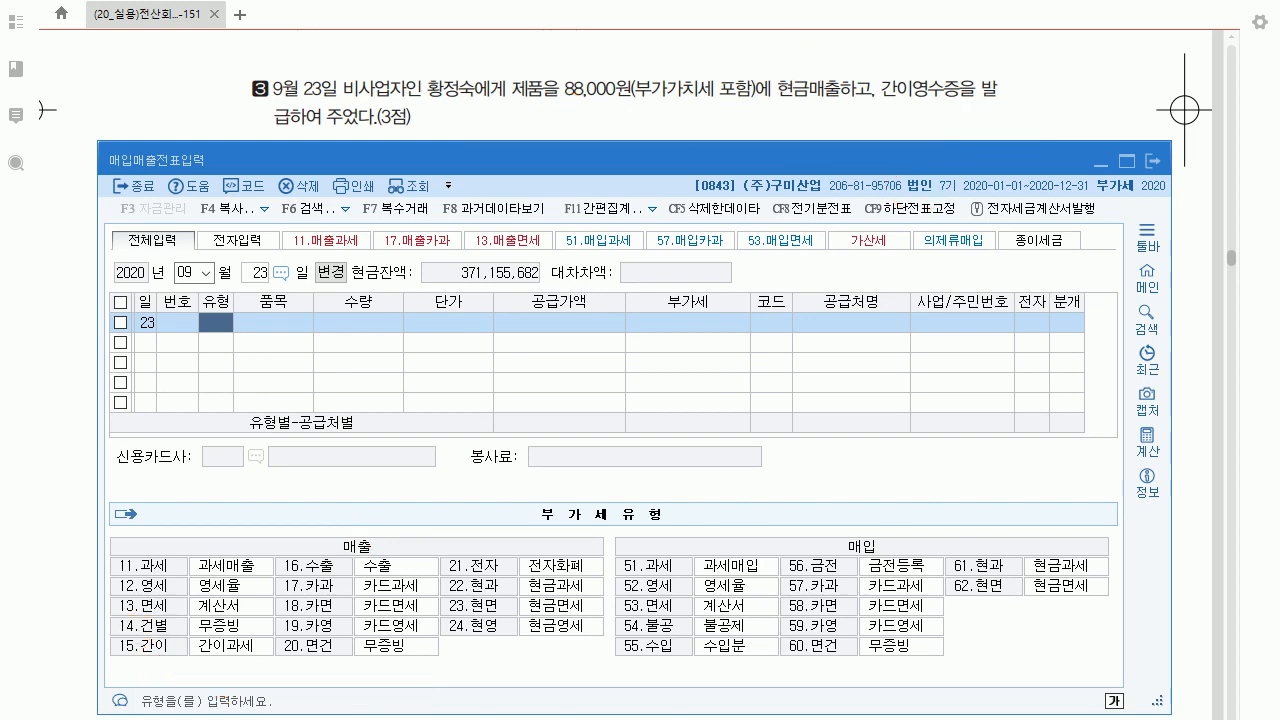
# Enter the September 23 sale line as type 14 (건별) with item 제품 and a VAT-inclusive amount of 88,000.
pyautogui.write('14')
pyautogui.press('Return')
pyautogui.write('제품')
pyautogui.press('Return')
pyautogui.press('Return')
pyautogui.write('88000')
pyautogui.press('Return')
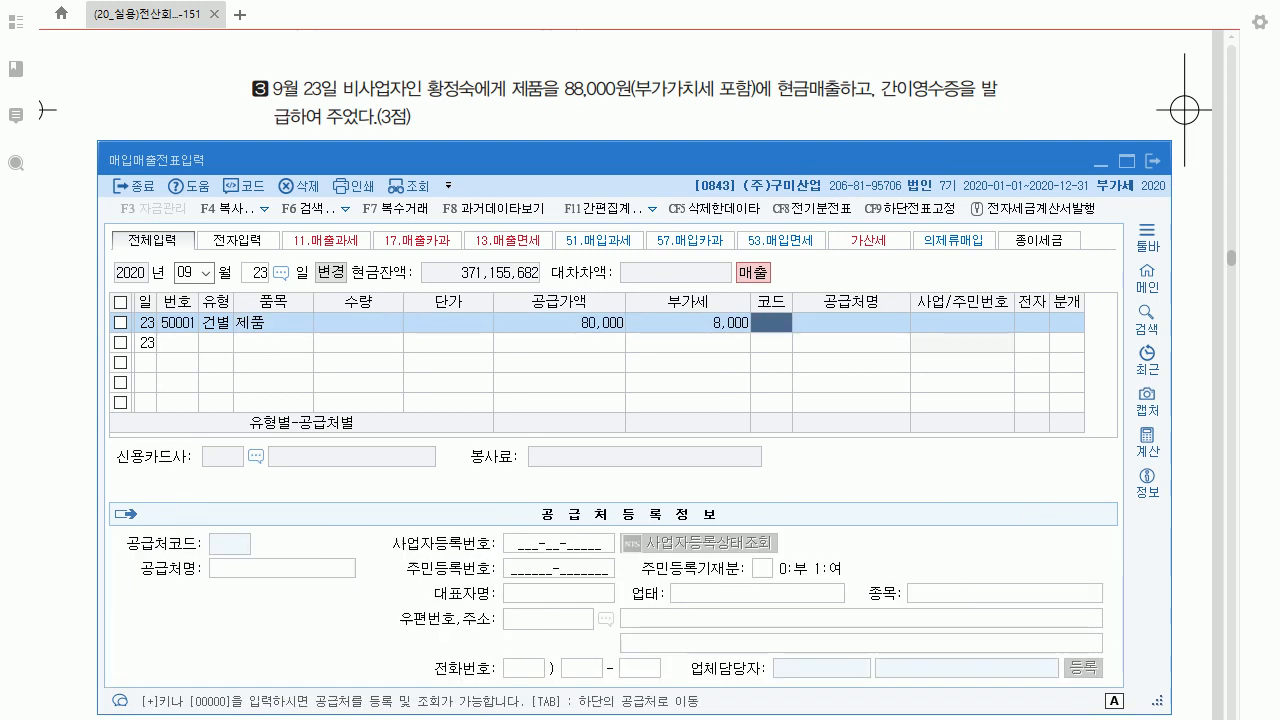
# Set the September 23 line's customer by looking up the buyer's name, and set 분개 to 1 (현금).
pyautogui.write('176')
pyautogui.press('Return')
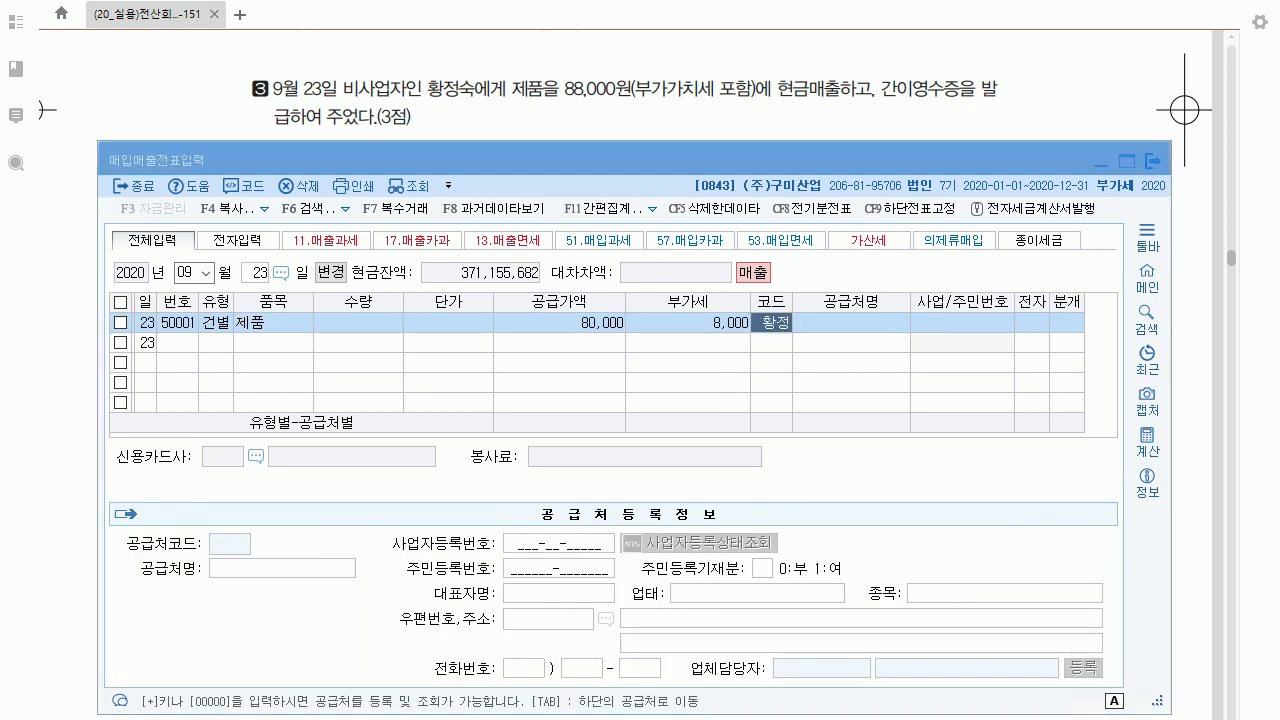
pyautogui.press('Return')
pyautogui.write('1')
pyautogui.press('Return')
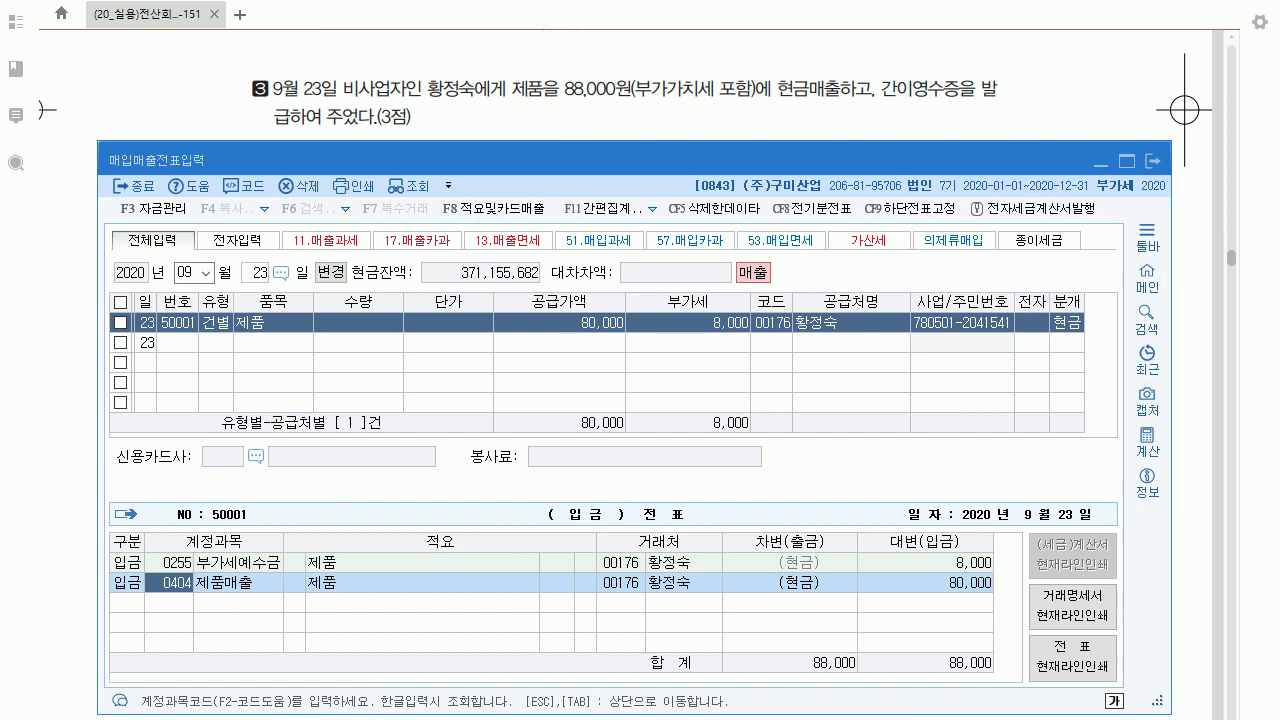
pyautogui.click(772, 323)
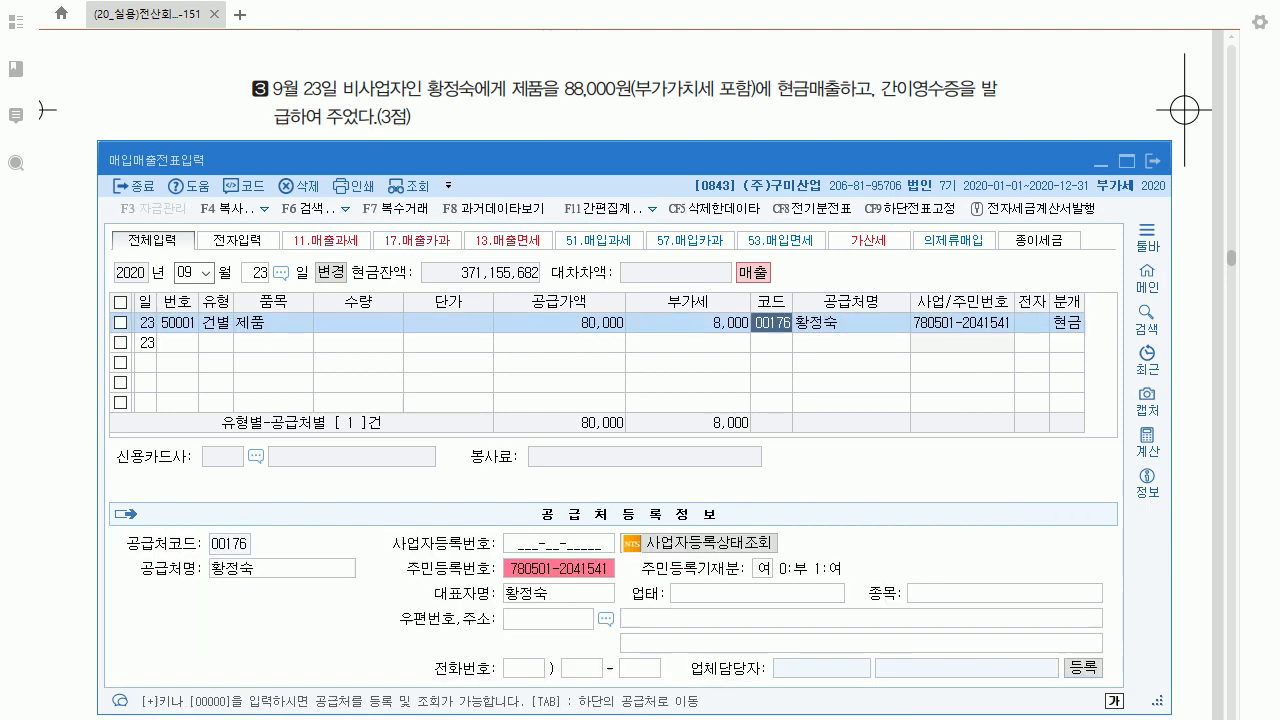
pyautogui.click(1067, 323)
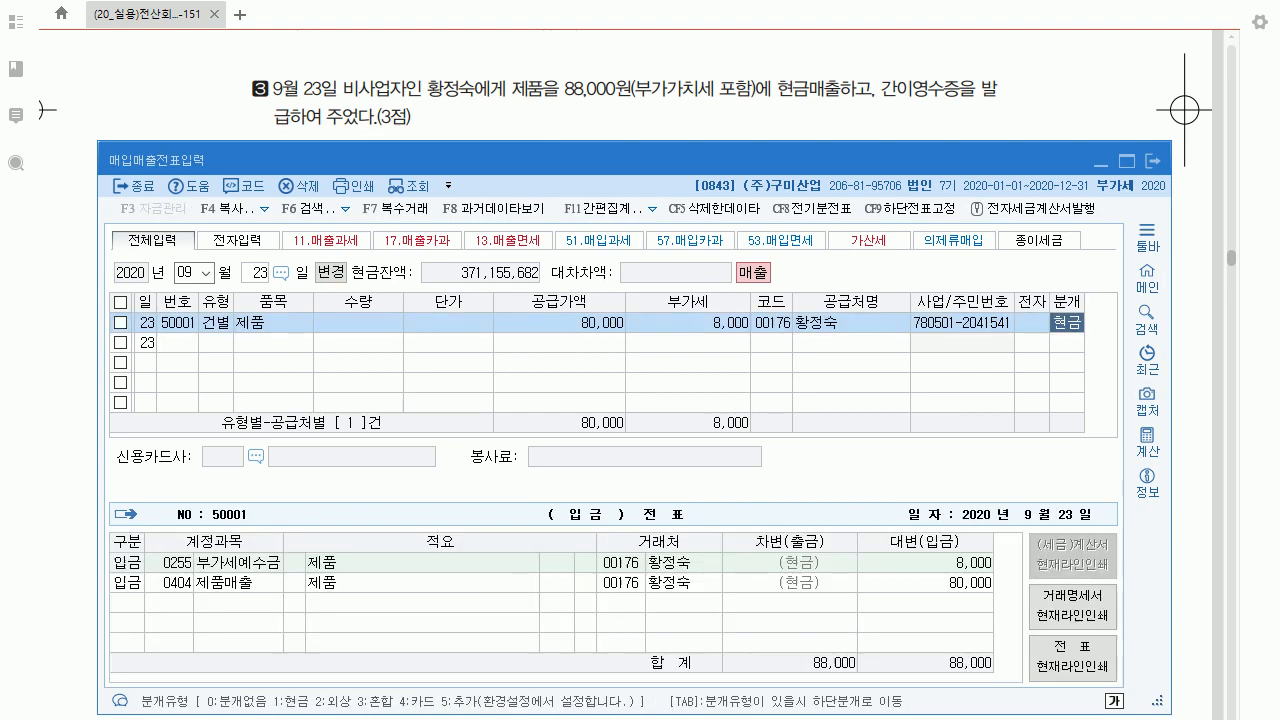
# Go to exam question 4 and set the voucher date to October 21.
pyautogui.hotkey('alt', 'Tab')
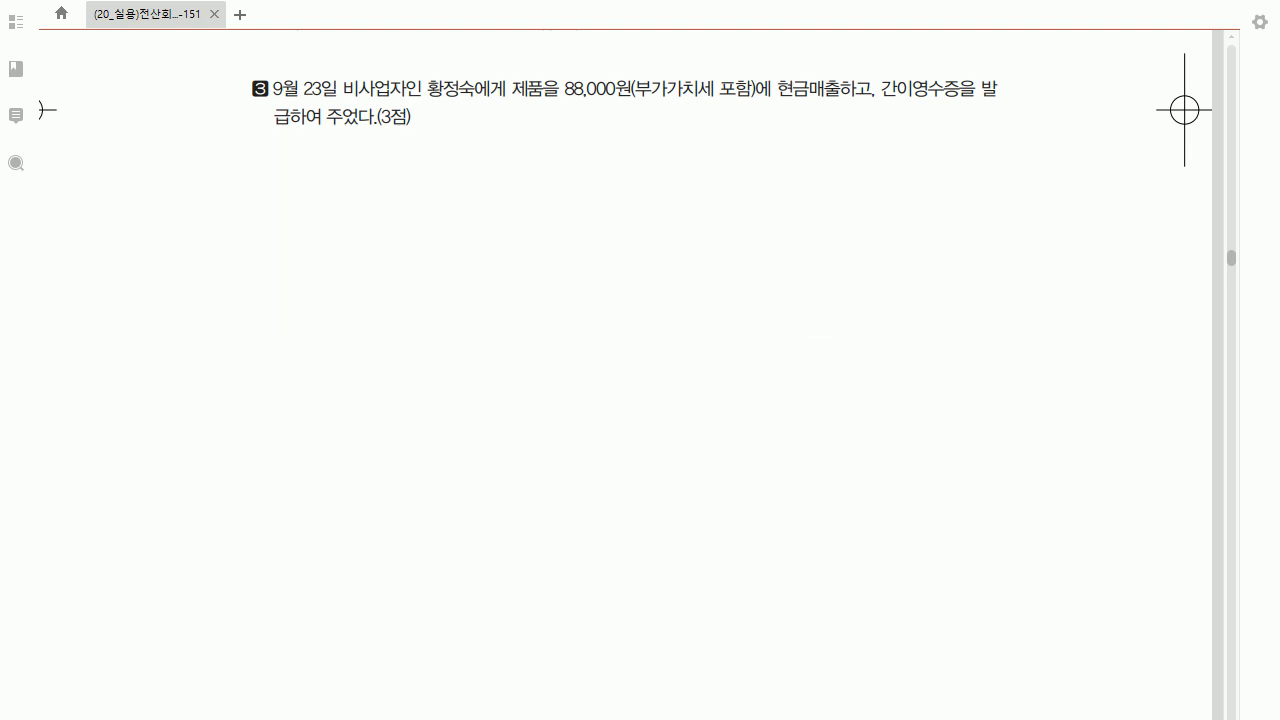
pyautogui.scroll(-10, 625, 375)
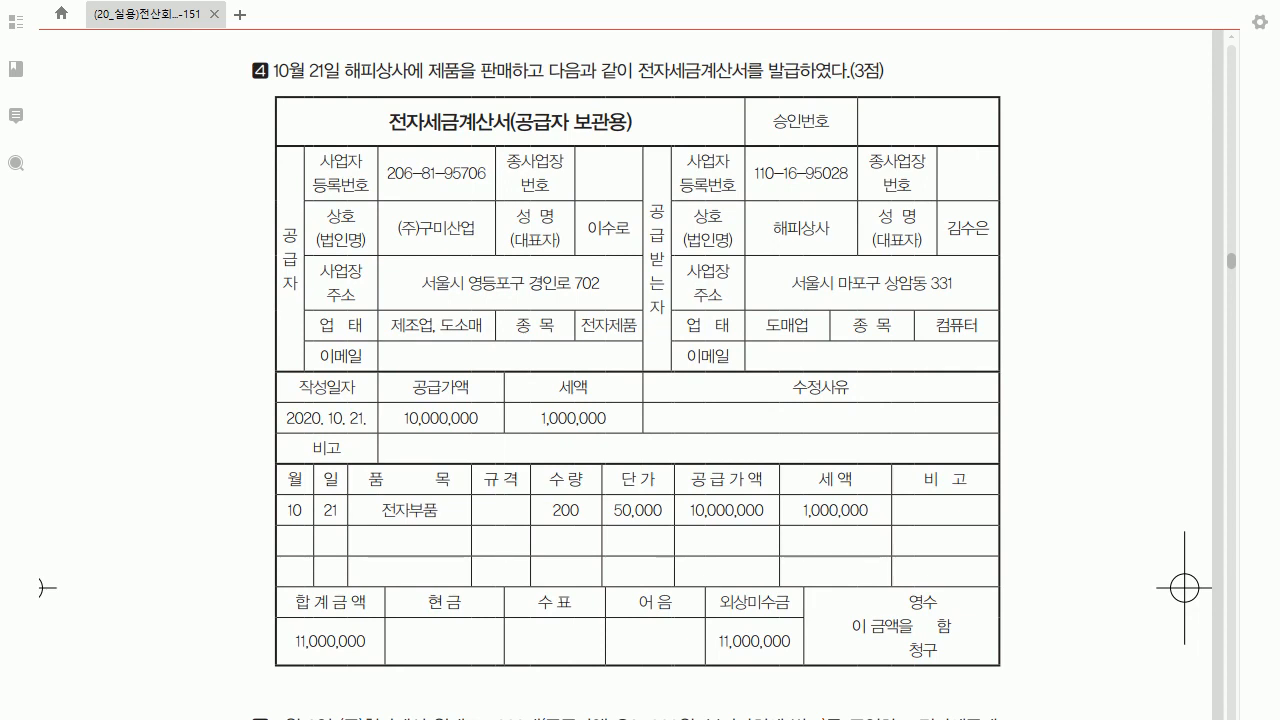
pyautogui.scroll(-1, 640, 375)
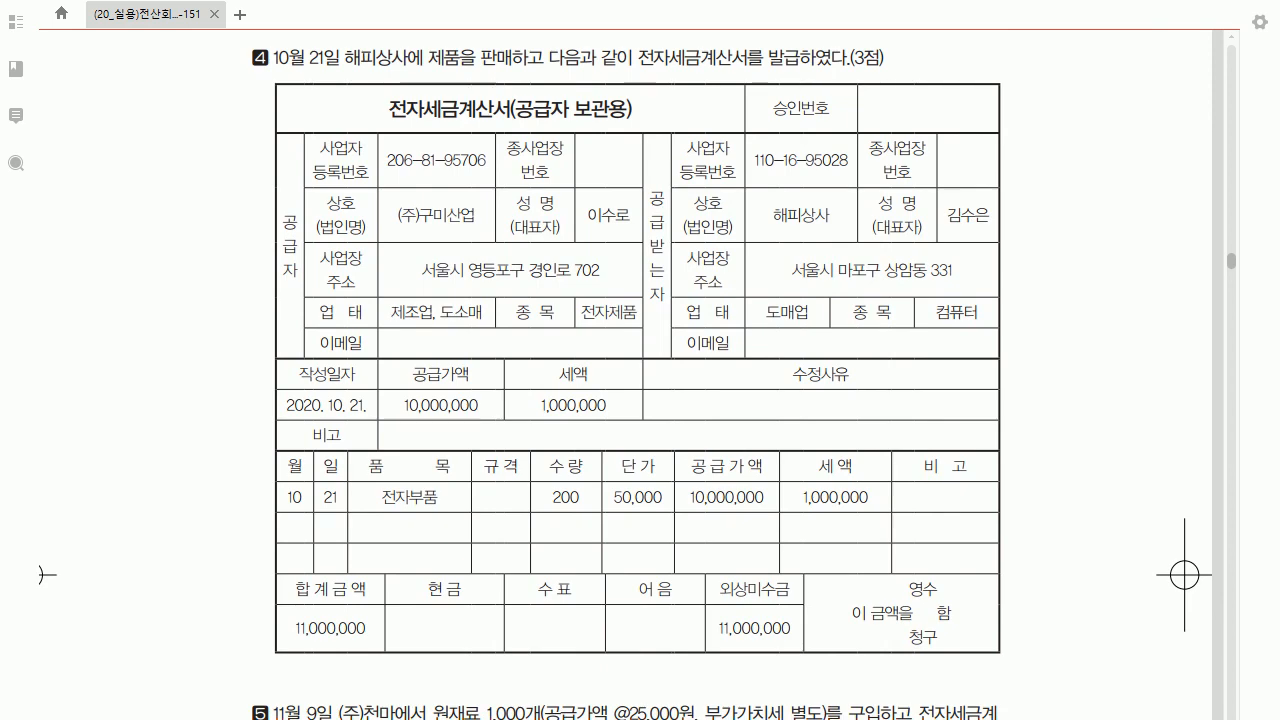
pyautogui.hotkey('alt', 'Tab')
pyautogui.press('Escape')
pyautogui.write('1021')
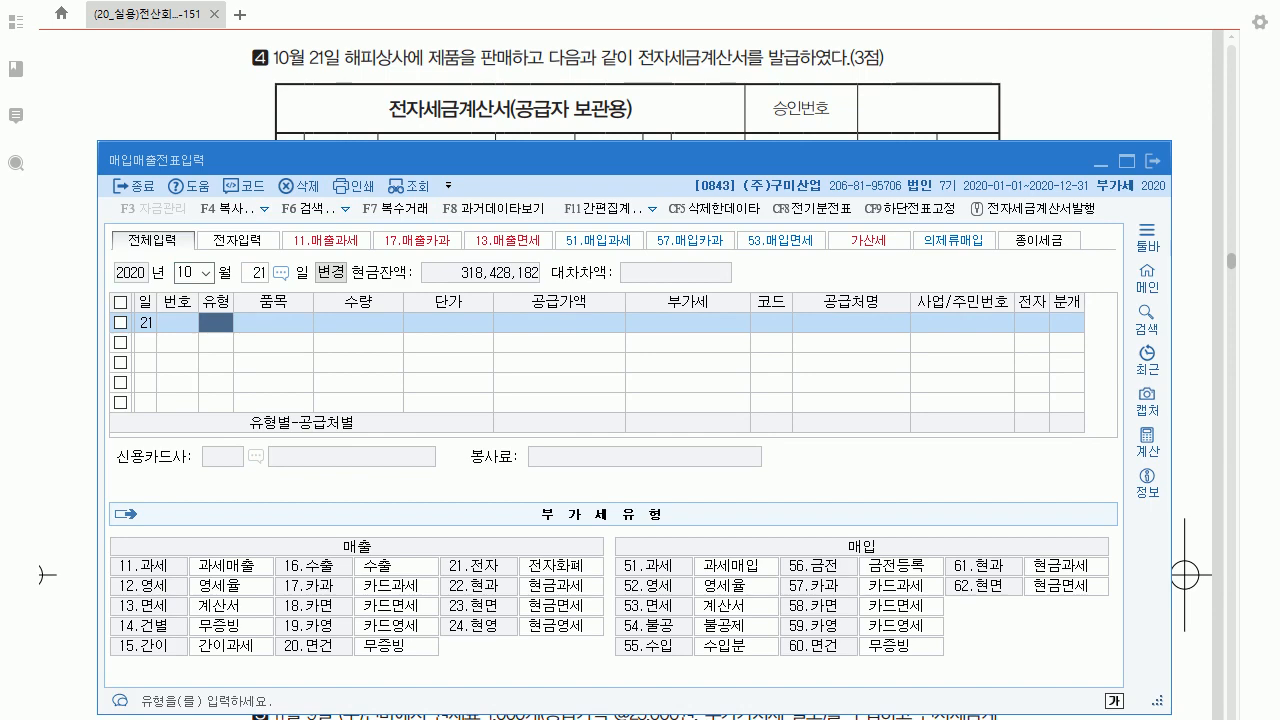
# Enter the October 21 sale line as type 11 (과세) with item 전자부품, quantity 200 and unit price 50,000.
pyautogui.click(1184, 575)
pyautogui.scroll(-5, 1180, 363)
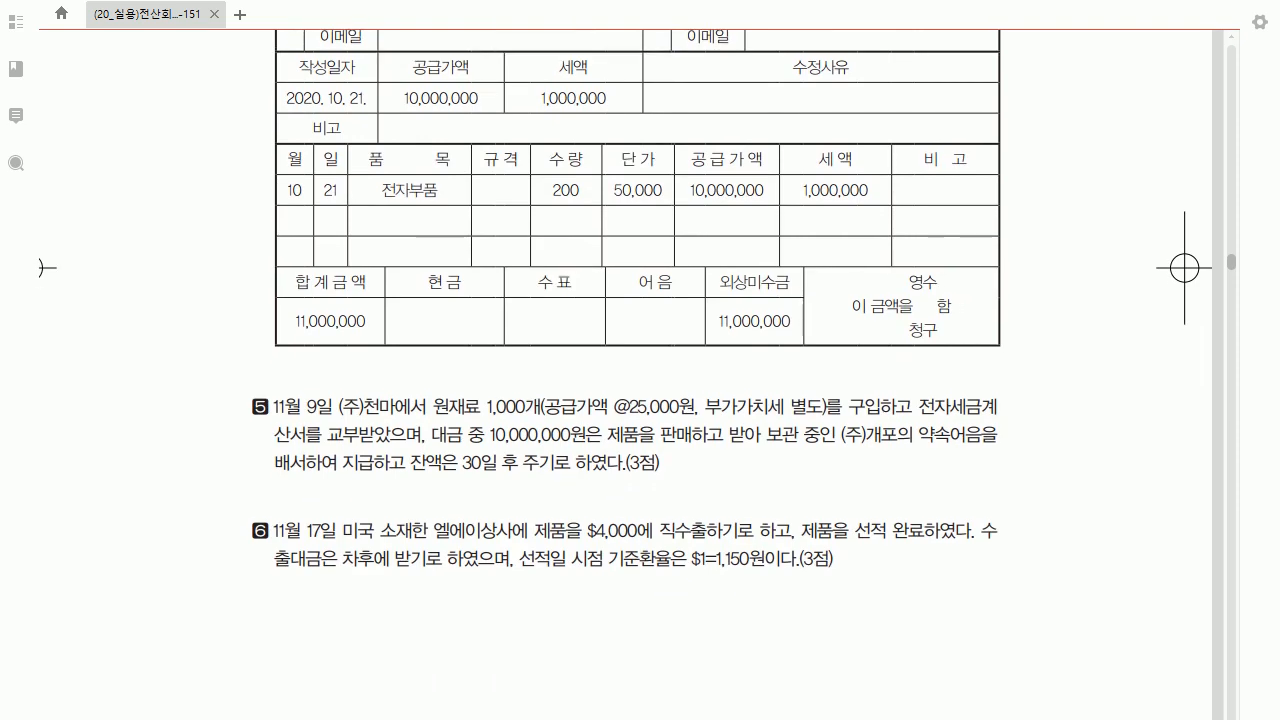
pyautogui.hotkey('alt', 'Tab')
pyautogui.moveTo(510, 160); pyautogui.dragTo(520, 248)
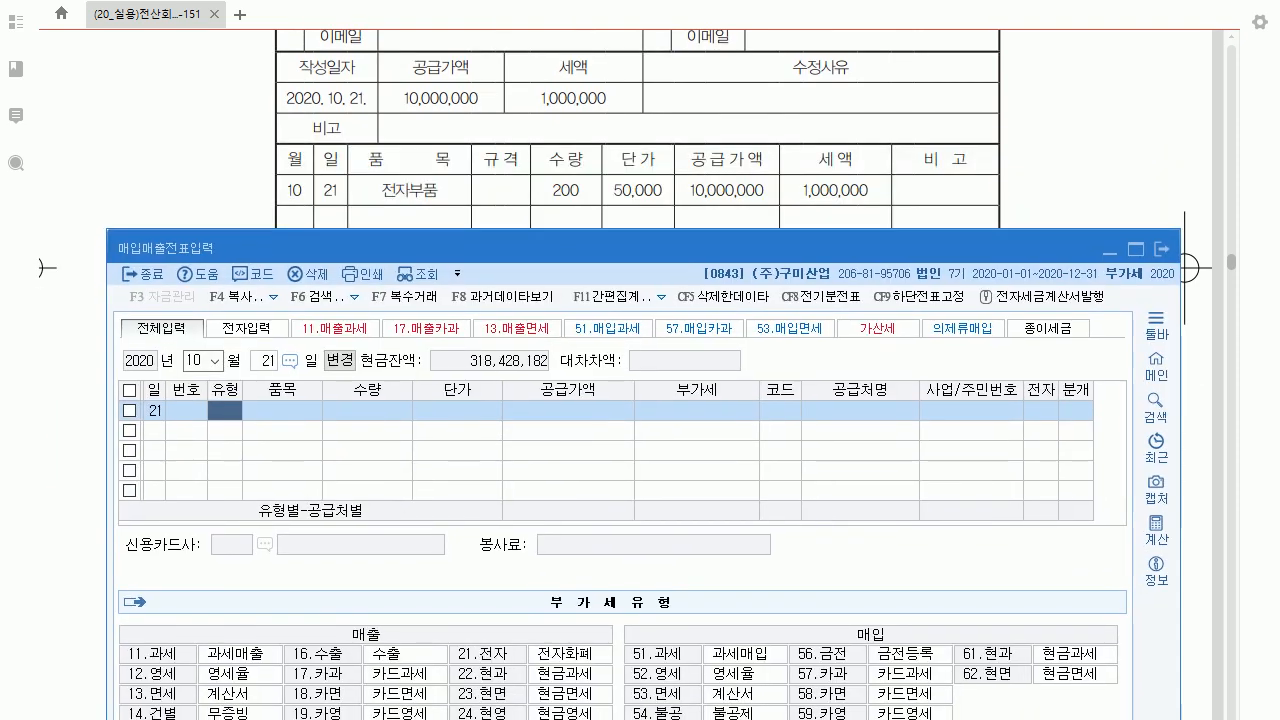
pyautogui.write('11')
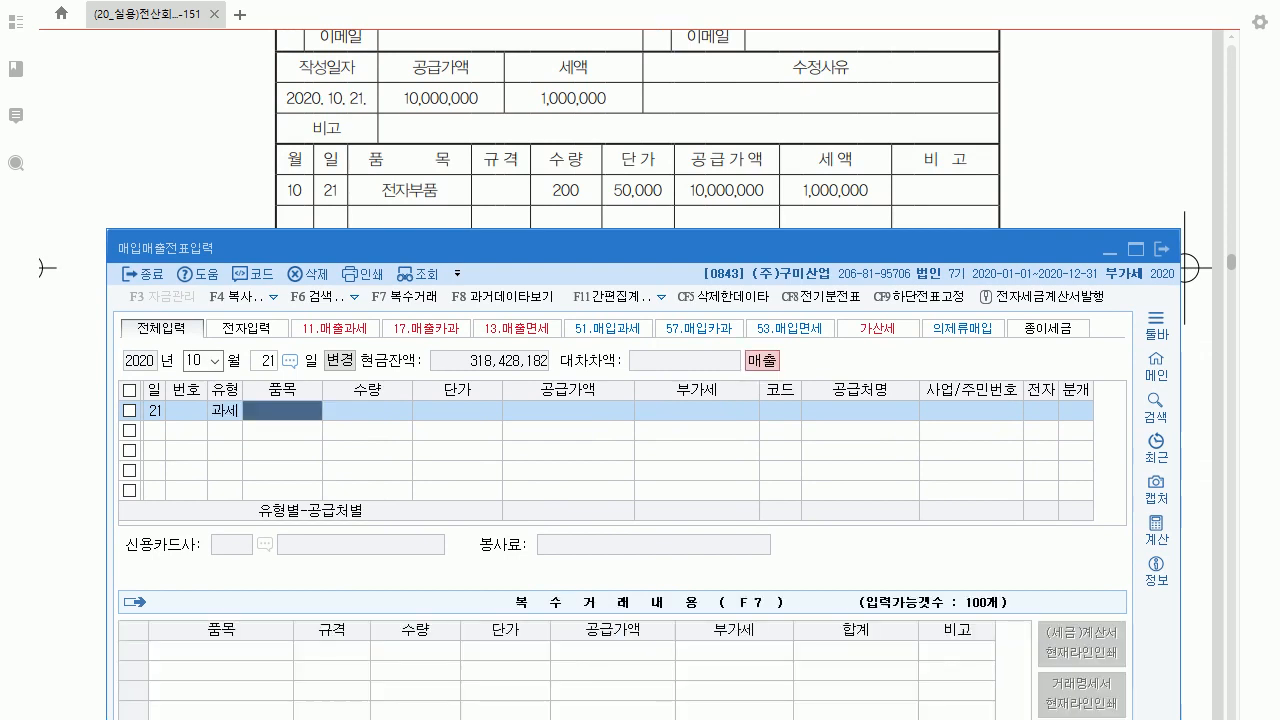
pyautogui.write('전자부품')
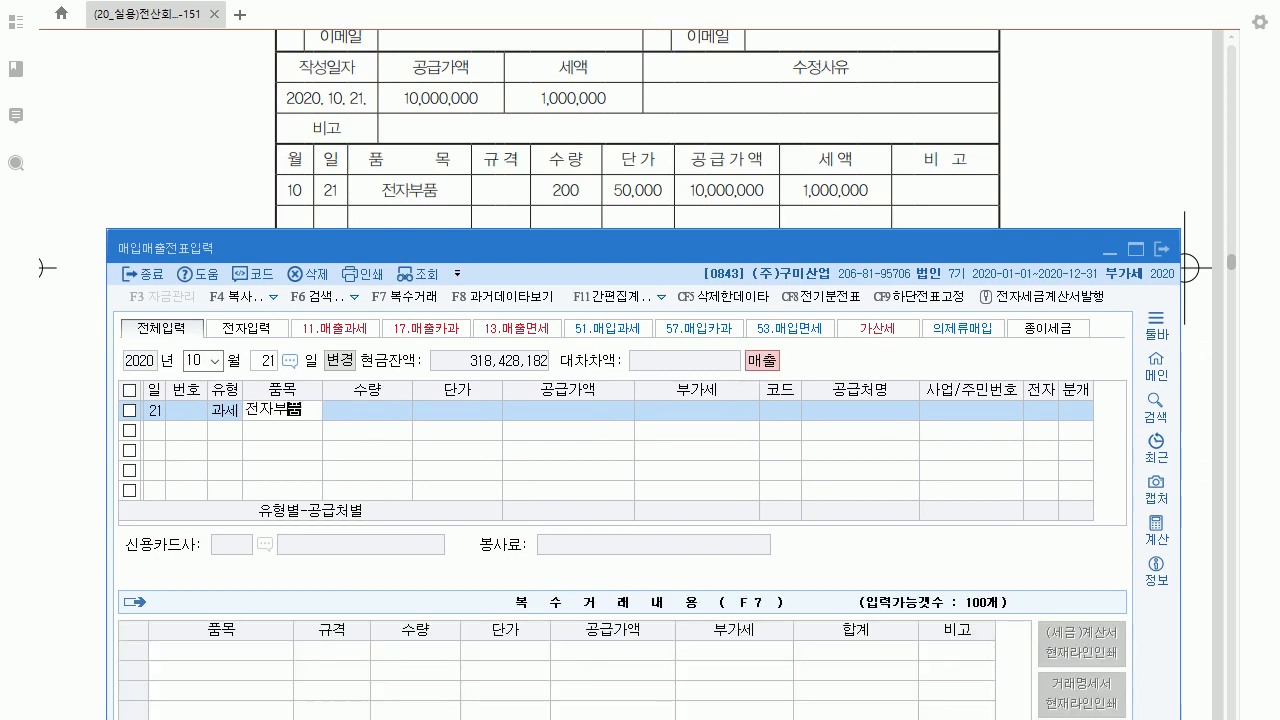
pyautogui.press('Return')
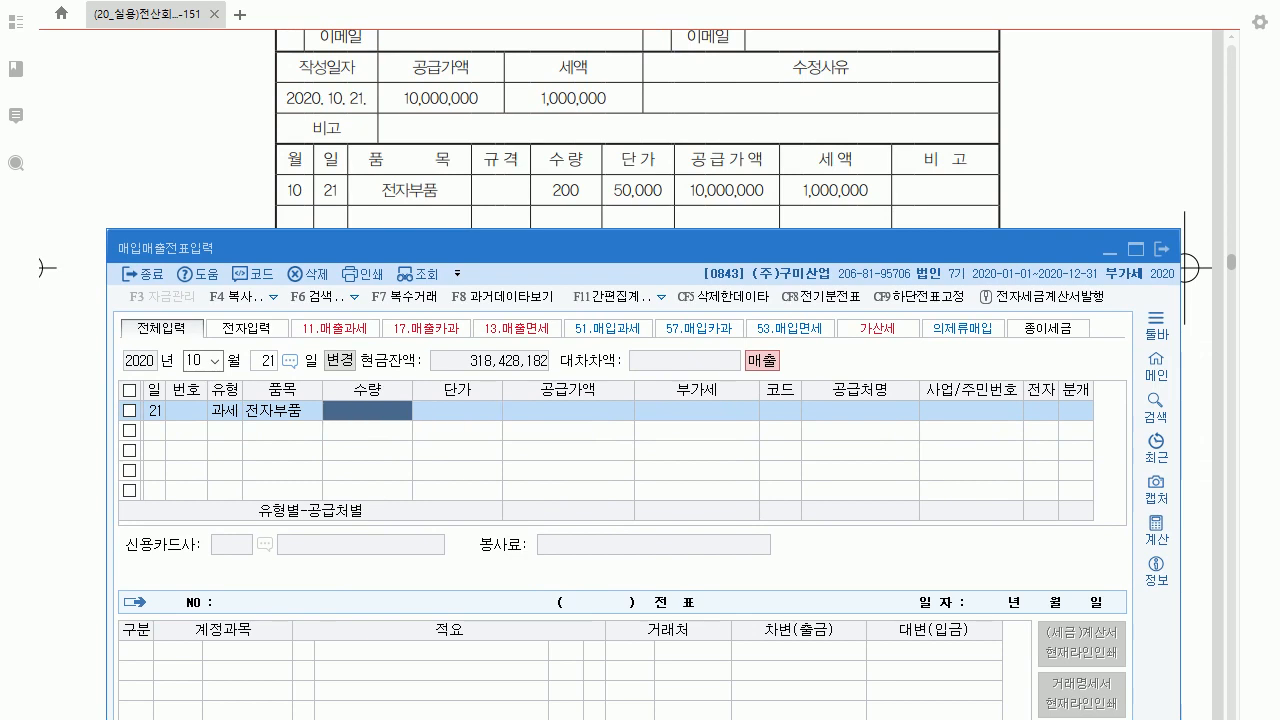
pyautogui.write('200')
pyautogui.press('Return')
pyautogui.write('50000')
pyautogui.press('Return')
pyautogui.press('Return')
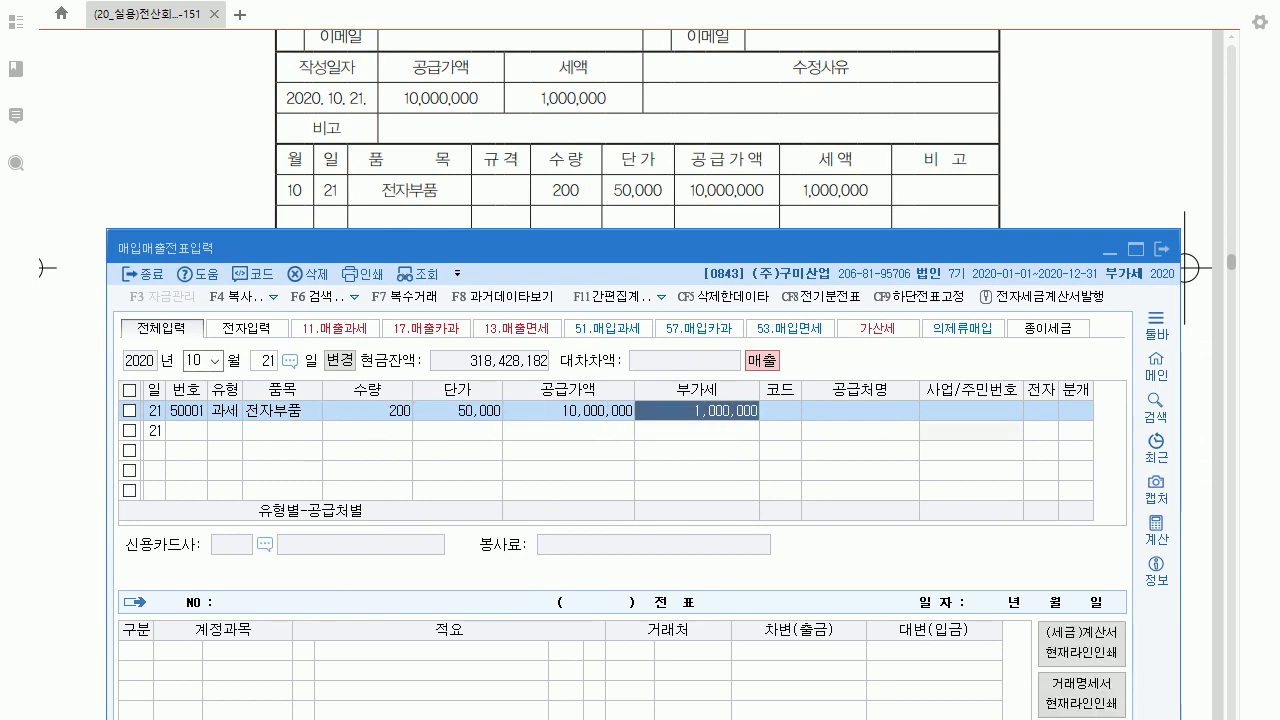
# Set the October 21 line's customer to 해피상사, 전자 to 1 (여) and 분개 to 2 (외상).
pyautogui.press('Return')
pyautogui.write('해')
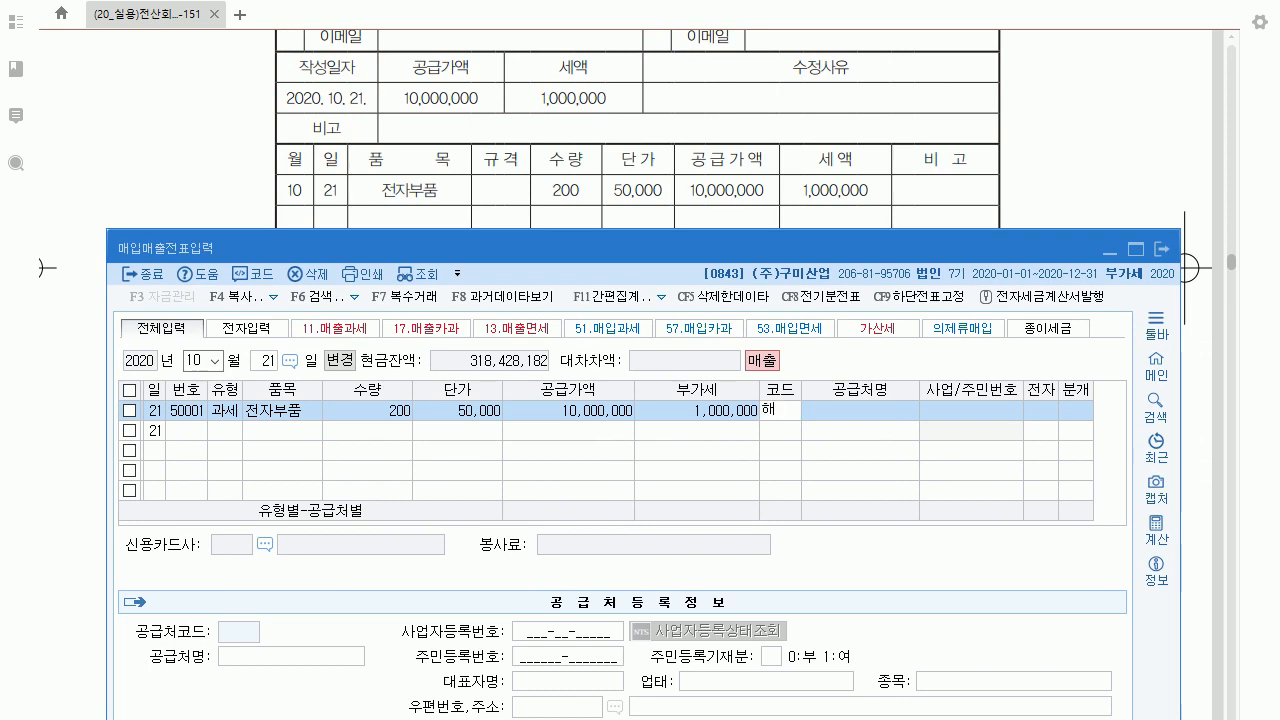
pyautogui.write('ㅍ')
pyautogui.press('Return')
pyautogui.press('Return')
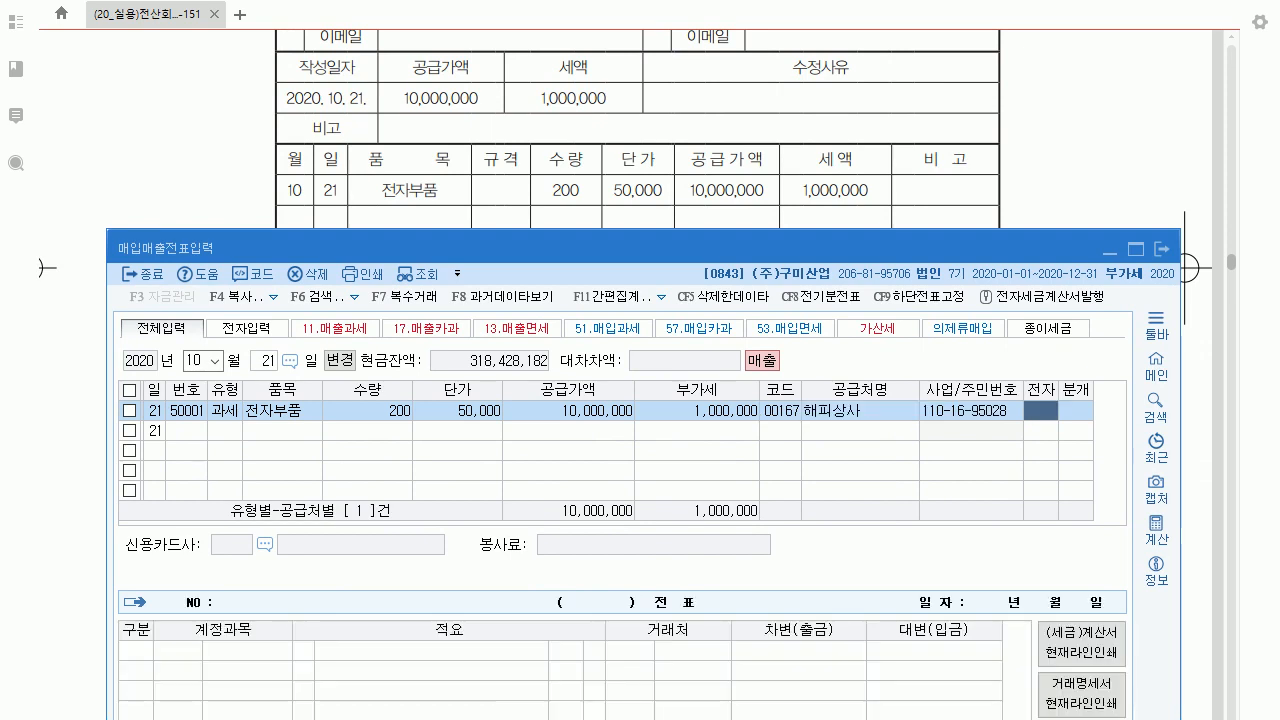
pyautogui.write('1')
pyautogui.press('Return')
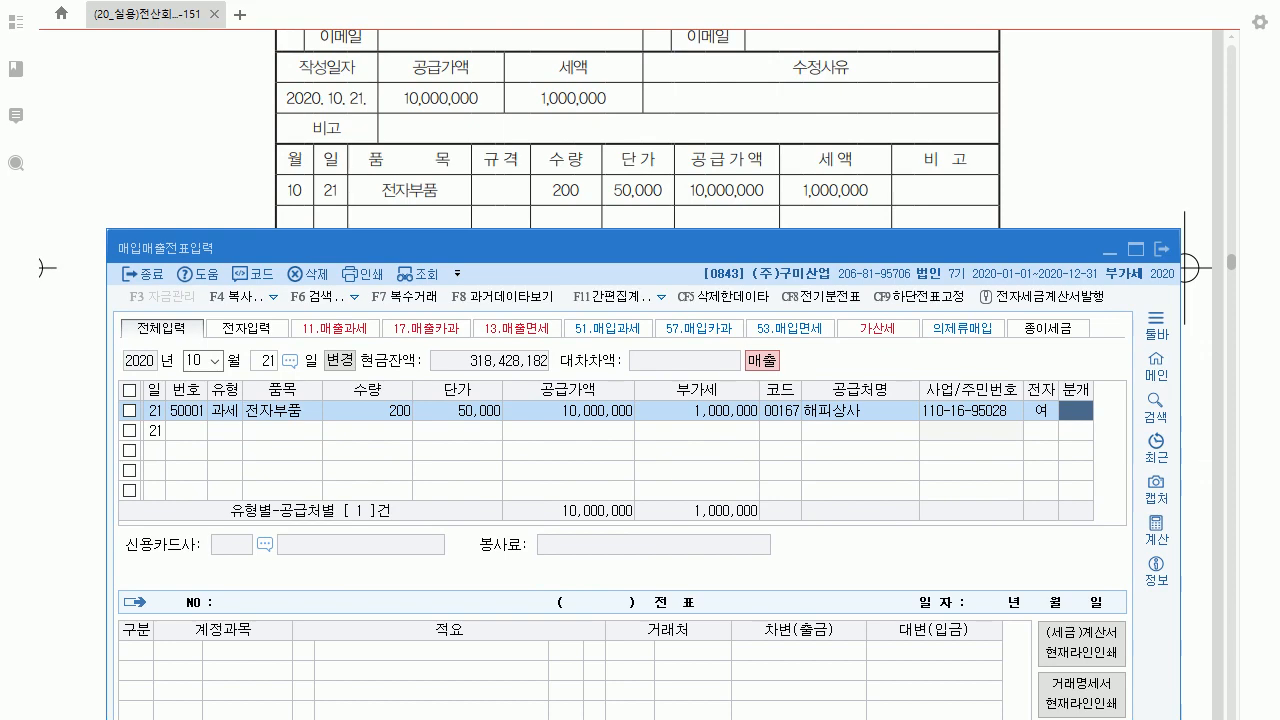
pyautogui.moveTo(640, 248); pyautogui.dragTo(612, 146)
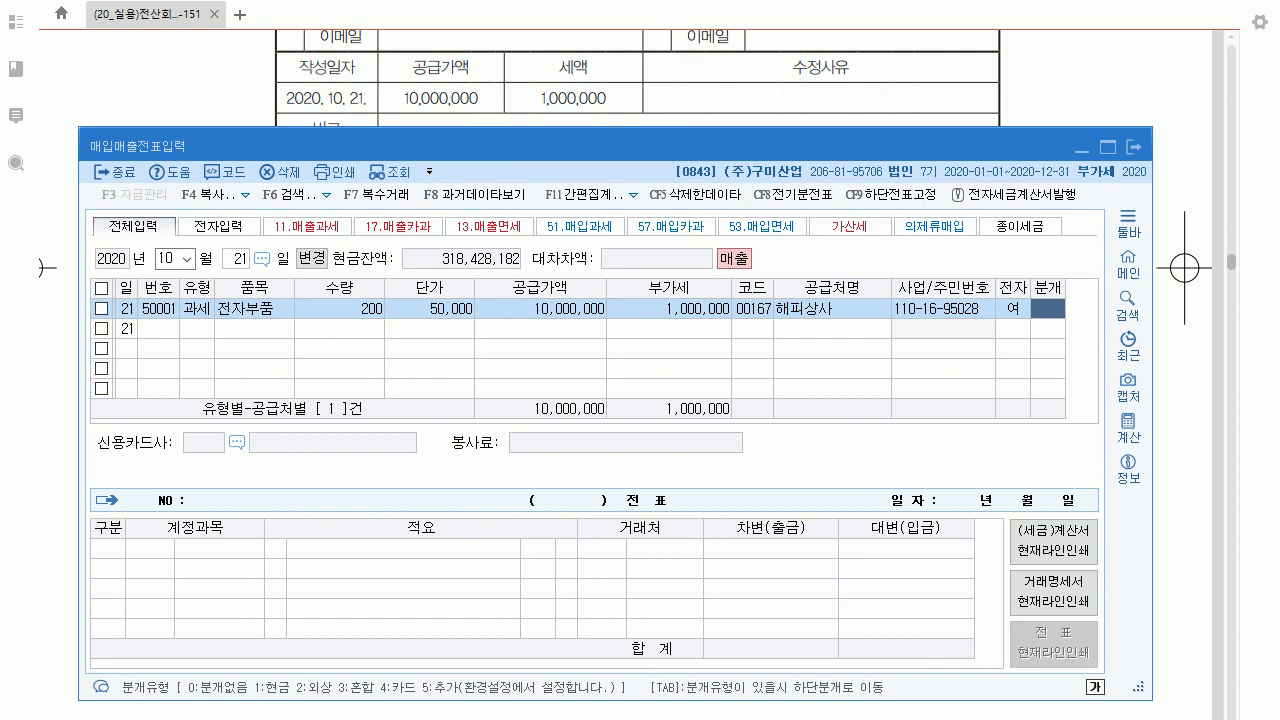
pyautogui.press('2')
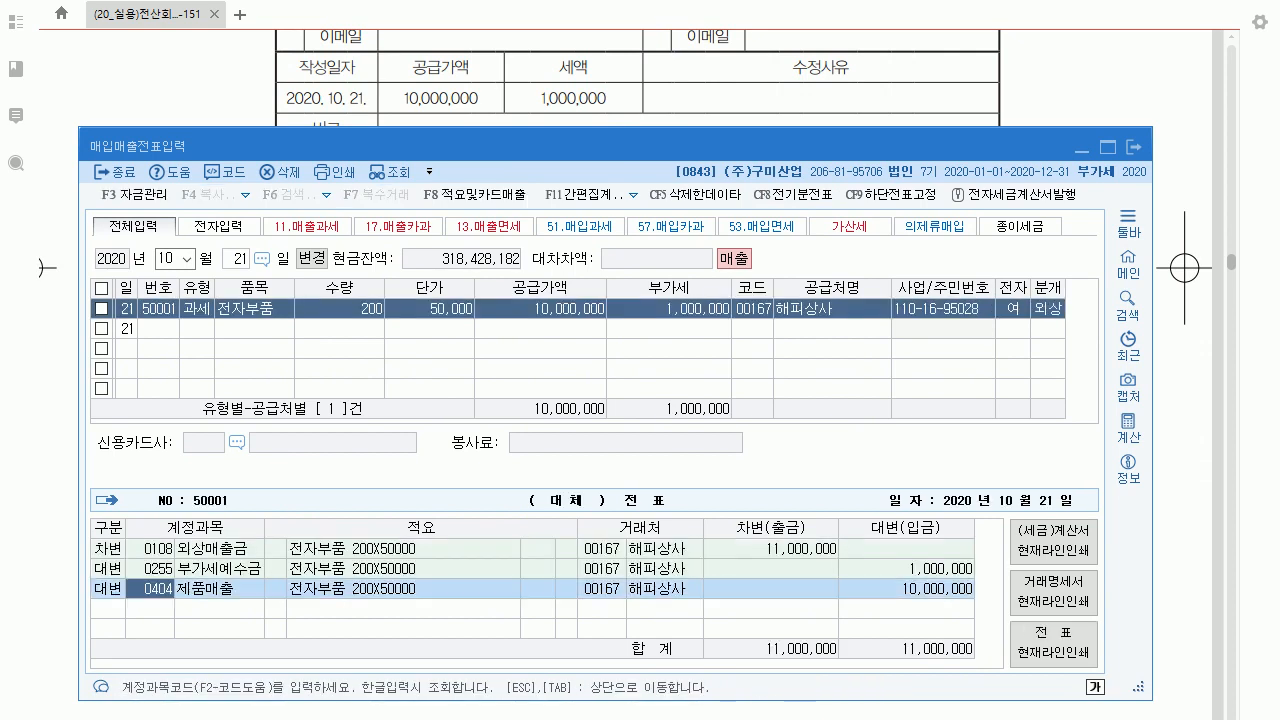
pyautogui.moveTo(795, 146); pyautogui.dragTo(790, 141)
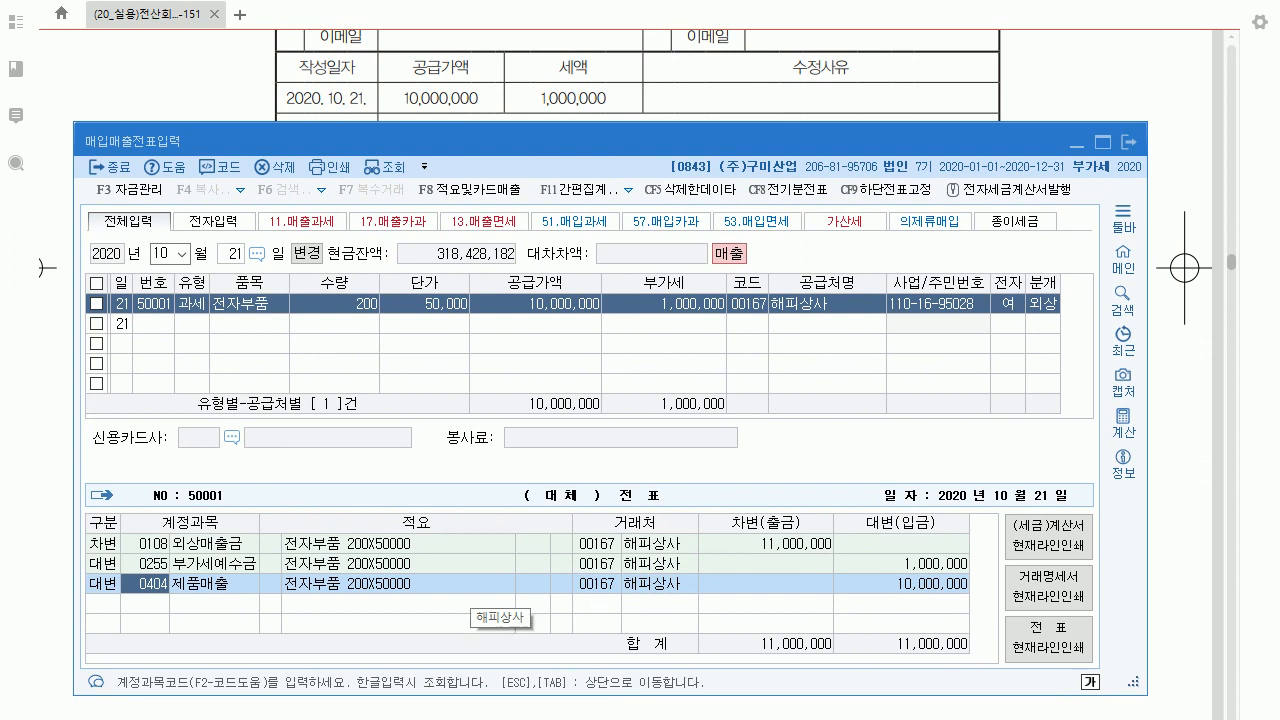
pyautogui.click(658, 543)
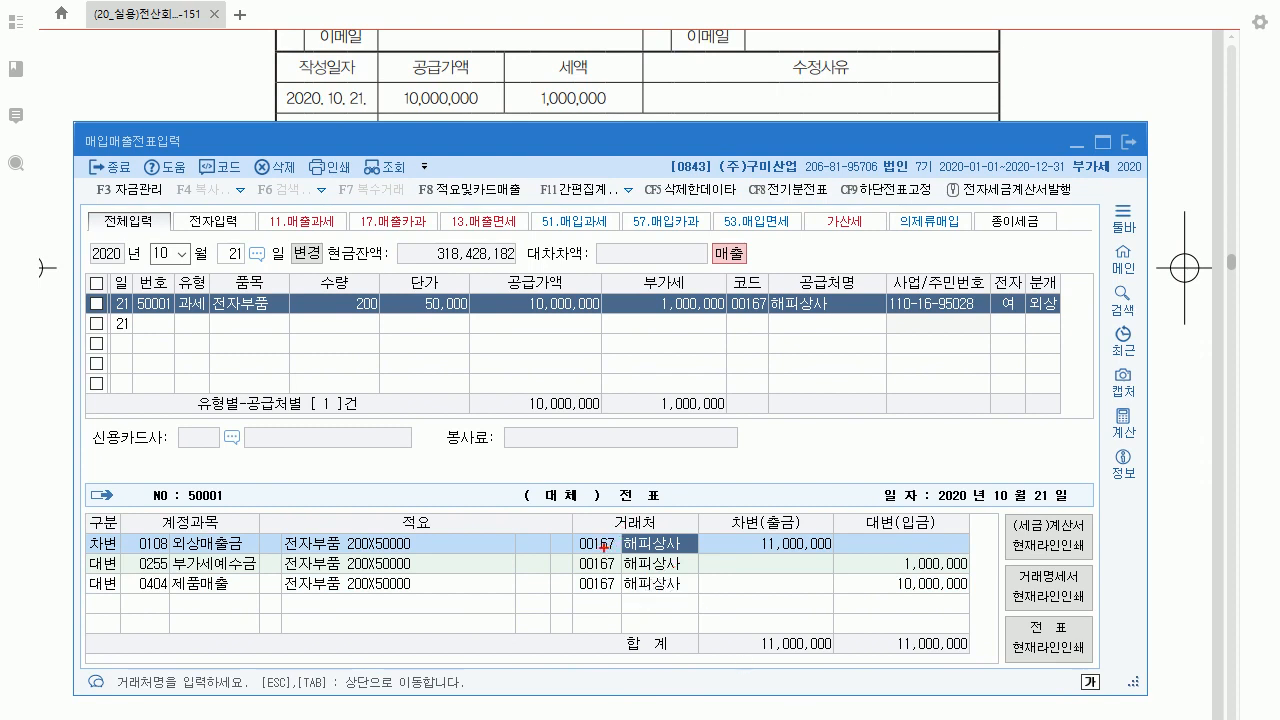
pyautogui.moveTo(580, 548)
pyautogui.mouseDown()
pyautogui.moveTo(600, 530)
pyautogui.moveTo(682, 535)
pyautogui.moveTo(598, 551)
pyautogui.mouseUp()
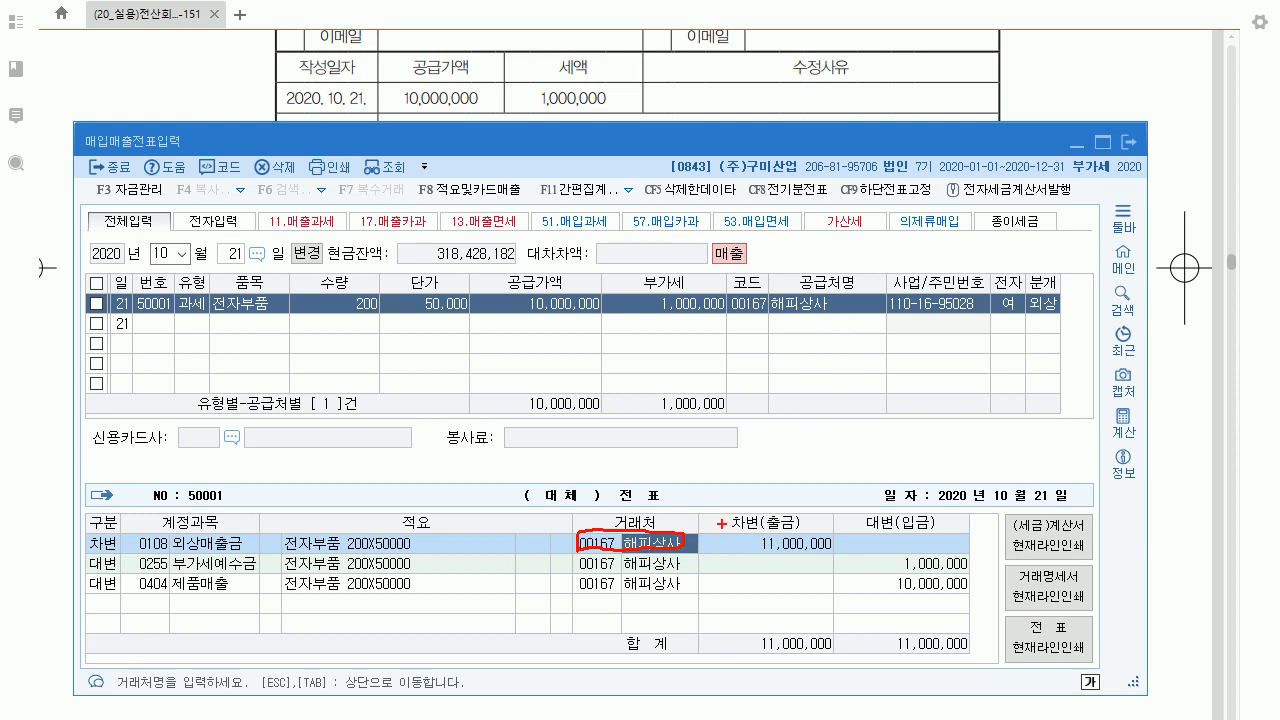
pyautogui.press('Escape')
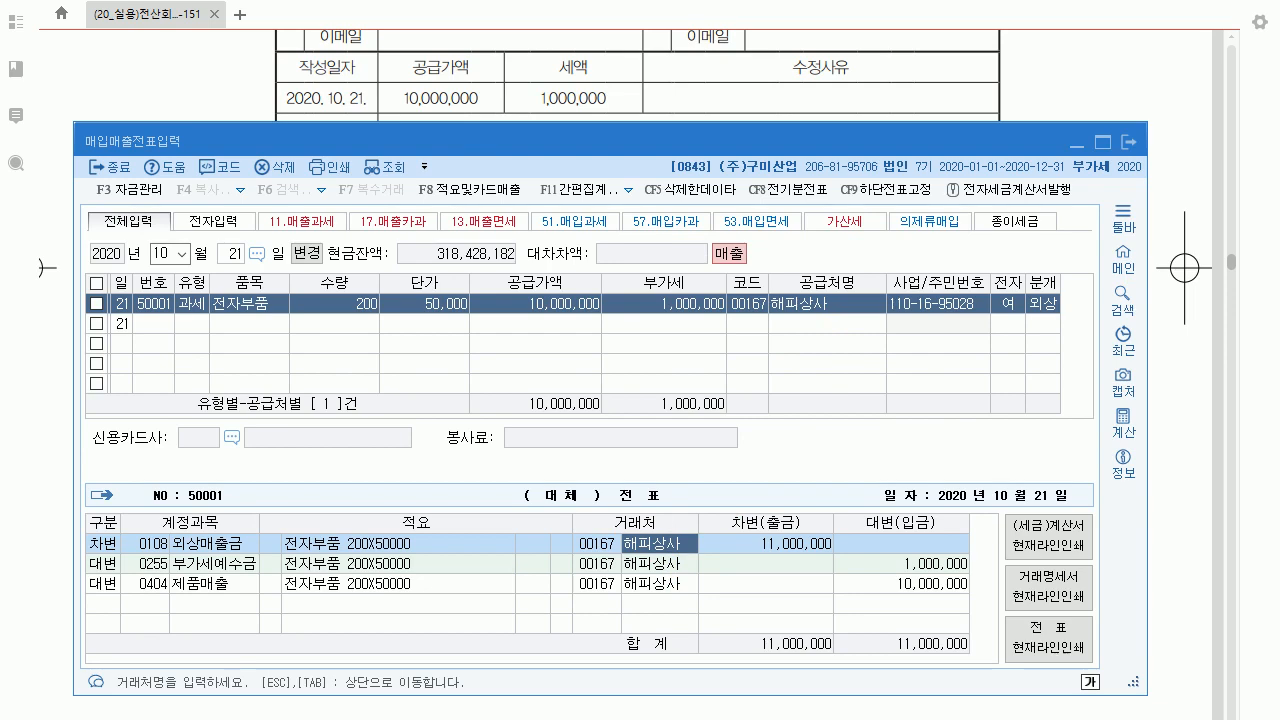
# Go to exam question 5 and set the voucher date to November 9.
pyautogui.click(1184, 267)
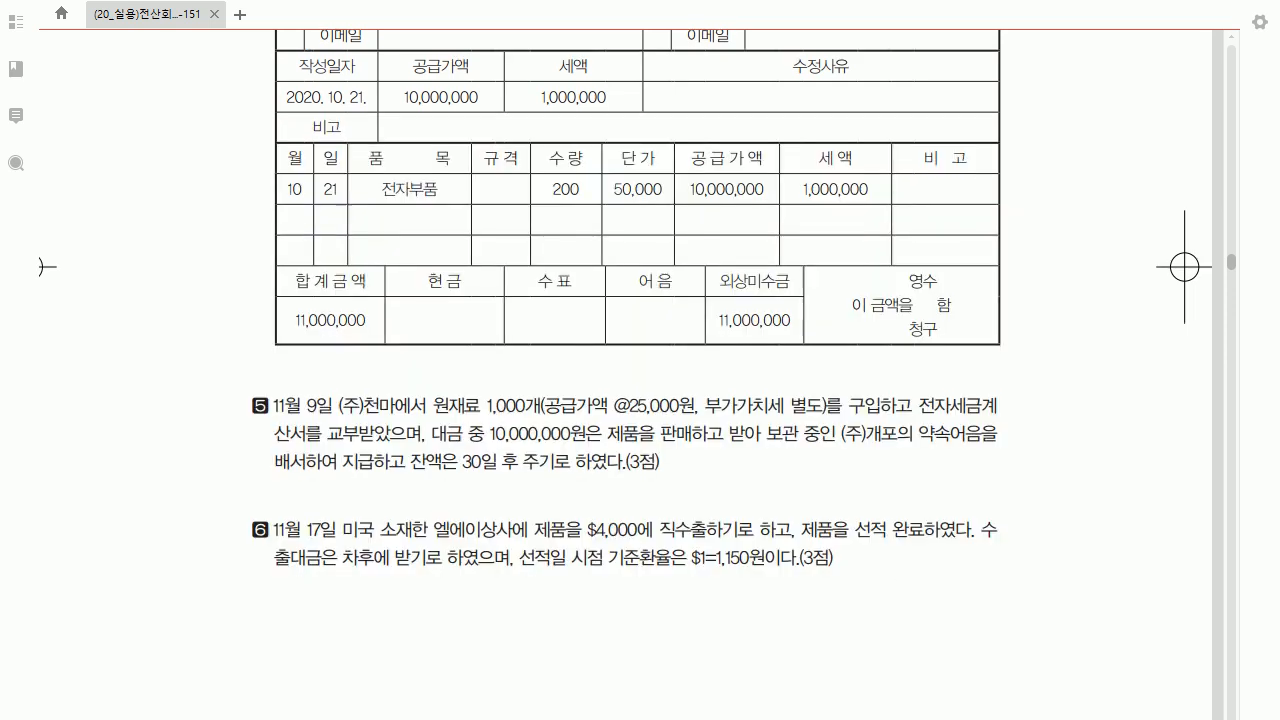
pyautogui.scroll(-3, 625, 300)
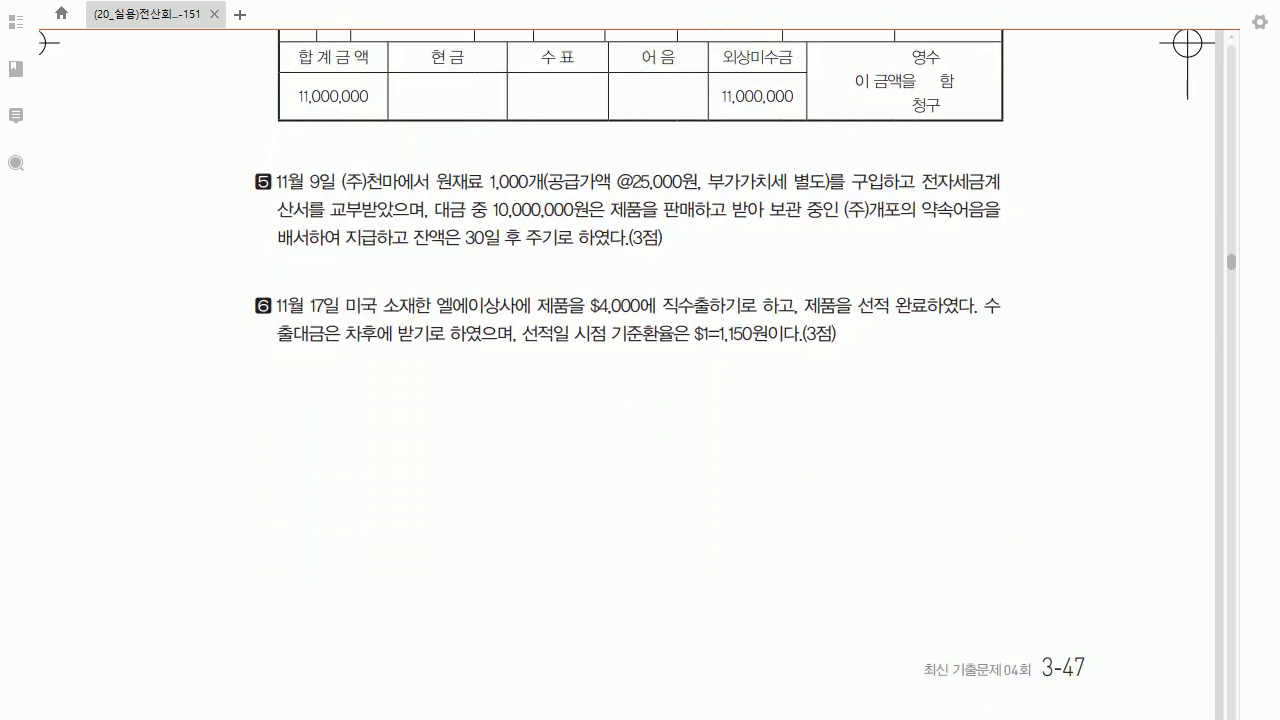
pyautogui.scroll(-1, 625, 300)
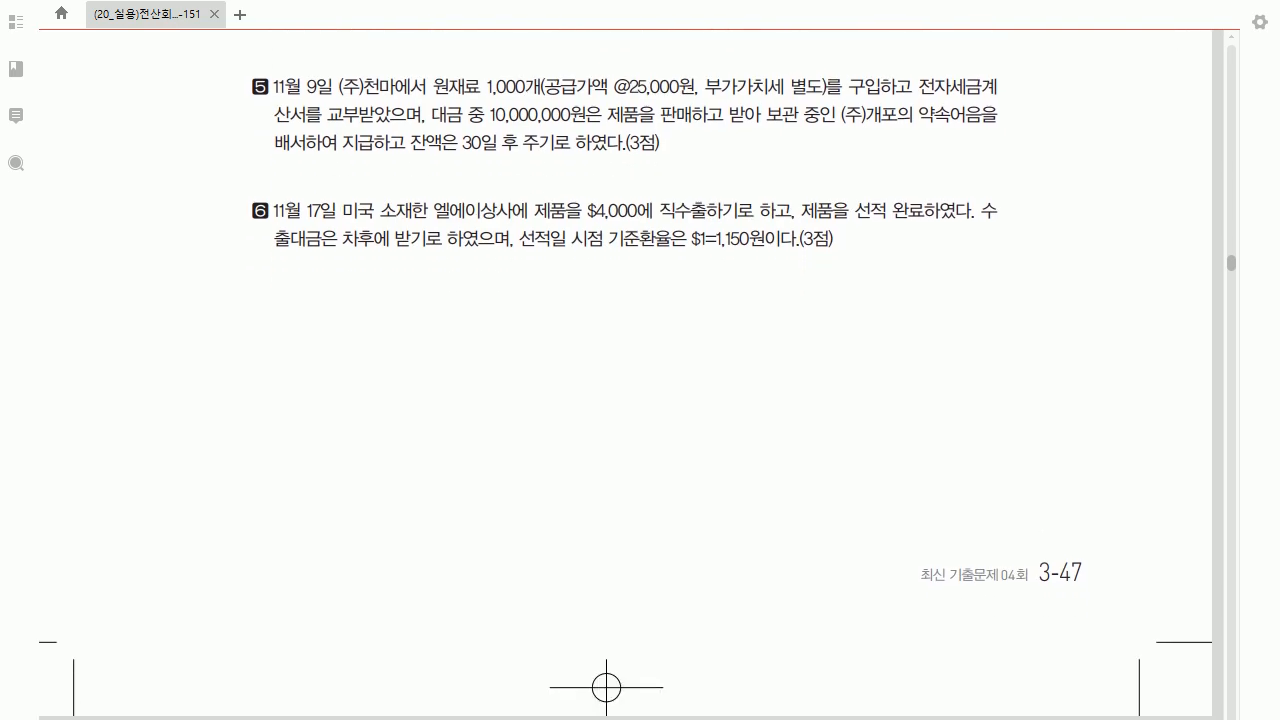
pyautogui.hotkey('alt', 'Tab')
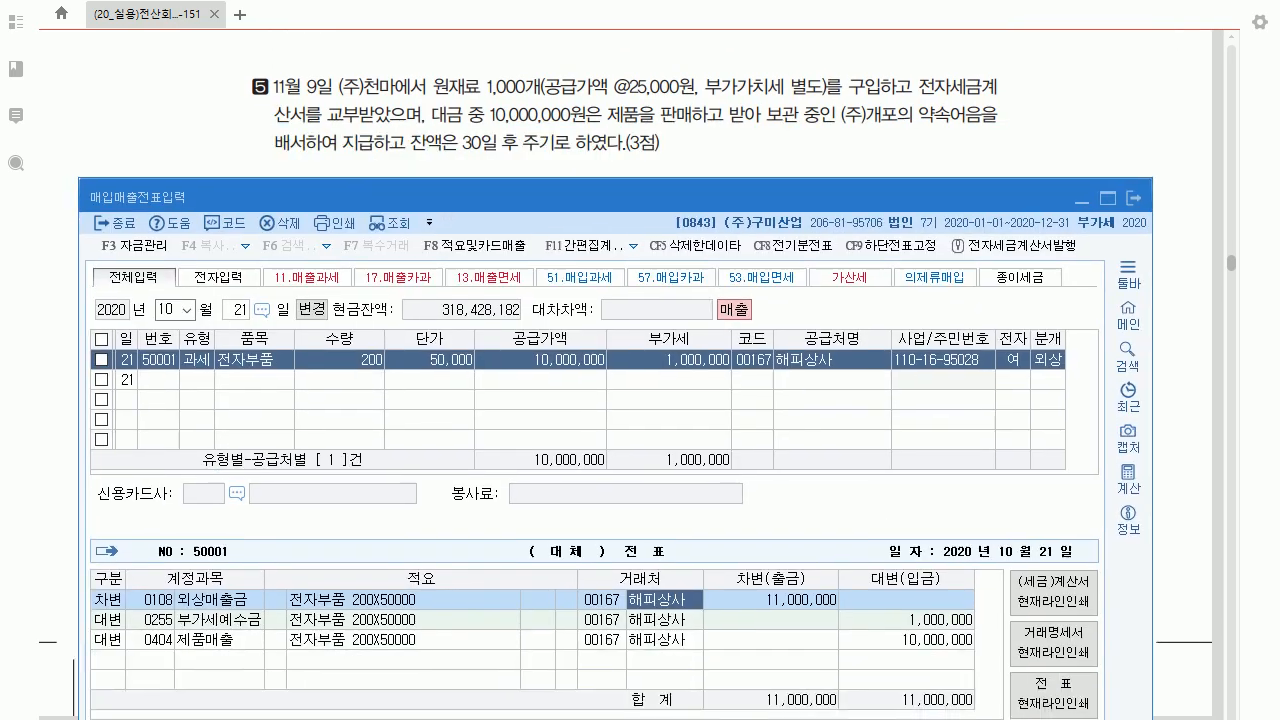
pyautogui.write('11')
pyautogui.press('Return')
pyautogui.write('9')
pyautogui.press('Return')
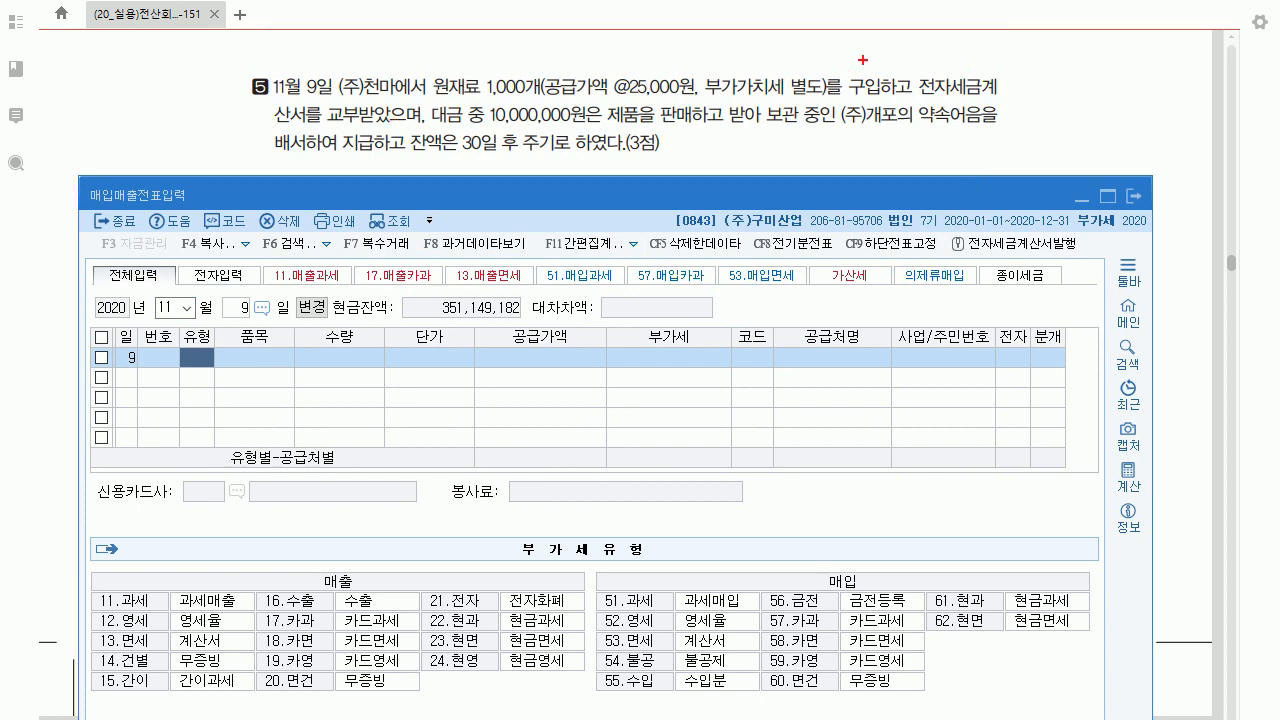
pyautogui.moveTo(930, 42)
pyautogui.mouseDown()
pyautogui.moveTo(927, 79)
pyautogui.moveTo(941, 82)
pyautogui.mouseUp()
pyautogui.click(948, 77)
pyautogui.moveTo(950, 64); pyautogui.dragTo(956, 73)
pyautogui.moveTo(965, 57)
pyautogui.mouseDown()
pyautogui.moveTo(965, 80)
pyautogui.moveTo(987, 77)
pyautogui.mouseUp()
pyautogui.moveTo(993, 57); pyautogui.dragTo(994, 79)
pyautogui.moveTo(645, 610); pyautogui.dragTo(648, 592)
pyautogui.moveTo(917, 97); pyautogui.dragTo(996, 104)
pyautogui.moveTo(273, 134); pyautogui.dragTo(295, 131)
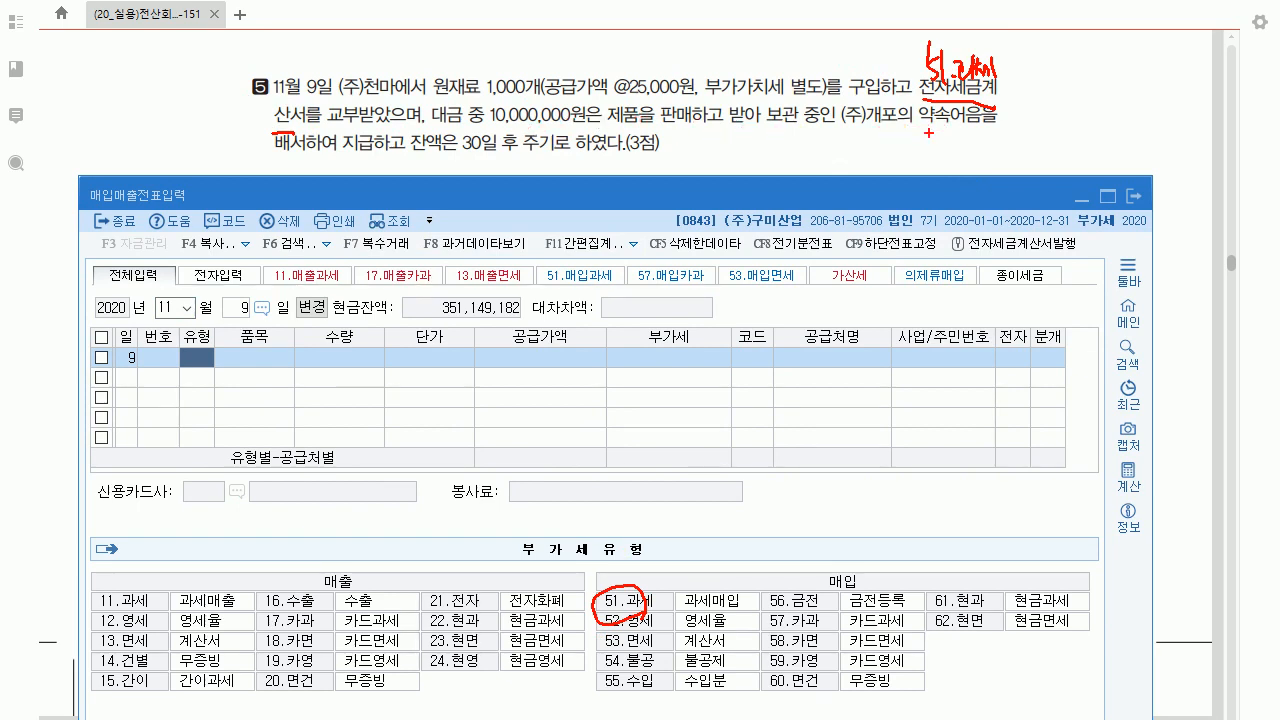
pyautogui.moveTo(910, 126)
pyautogui.mouseDown()
pyautogui.moveTo(996, 123)
pyautogui.moveTo(925, 153)
pyautogui.moveTo(954, 160)
pyautogui.moveTo(968, 186)
pyautogui.moveTo(988, 157)
pyautogui.moveTo(1026, 150)
pyautogui.moveTo(1086, 152)
pyautogui.moveTo(1098, 168)
pyautogui.mouseUp()
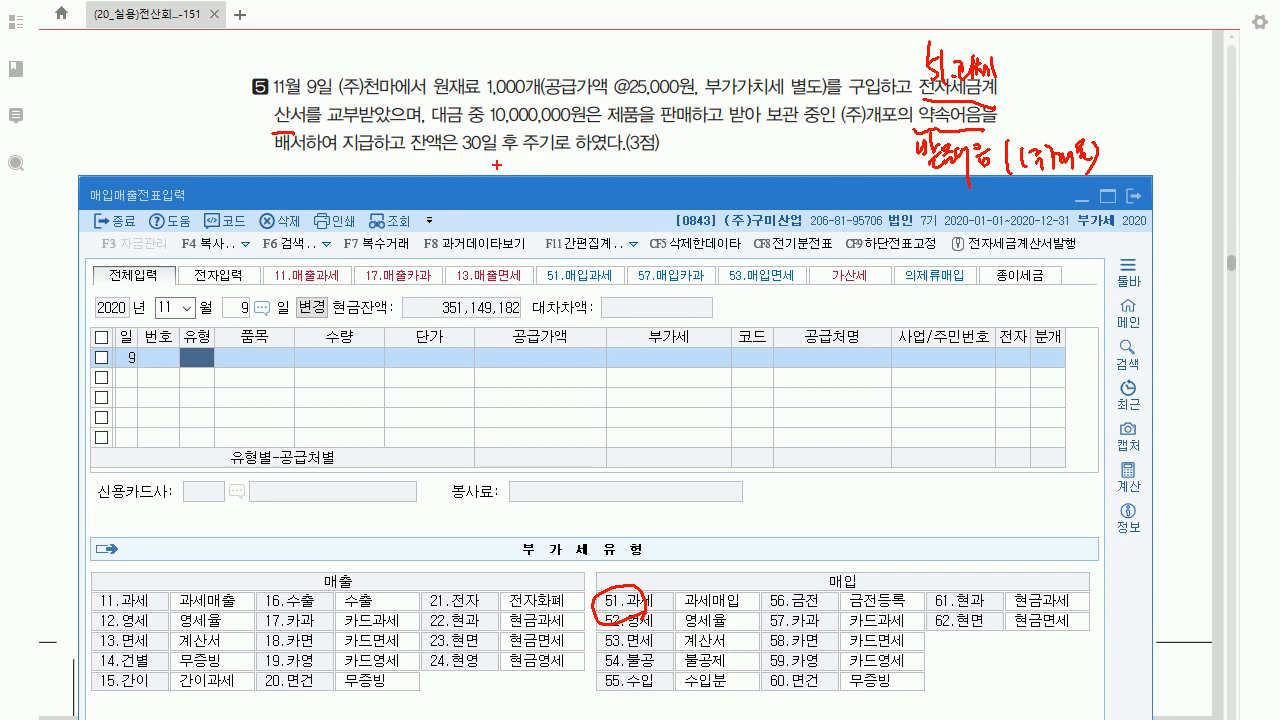
pyautogui.moveTo(410, 157)
pyautogui.mouseDown()
pyautogui.moveTo(516, 157)
pyautogui.moveTo(492, 176)
pyautogui.moveTo(506, 190)
pyautogui.moveTo(546, 172)
pyautogui.moveTo(588, 172)
pyautogui.moveTo(606, 188)
pyautogui.moveTo(636, 172)
pyautogui.moveTo(636, 192)
pyautogui.moveTo(652, 190)
pyautogui.mouseUp()
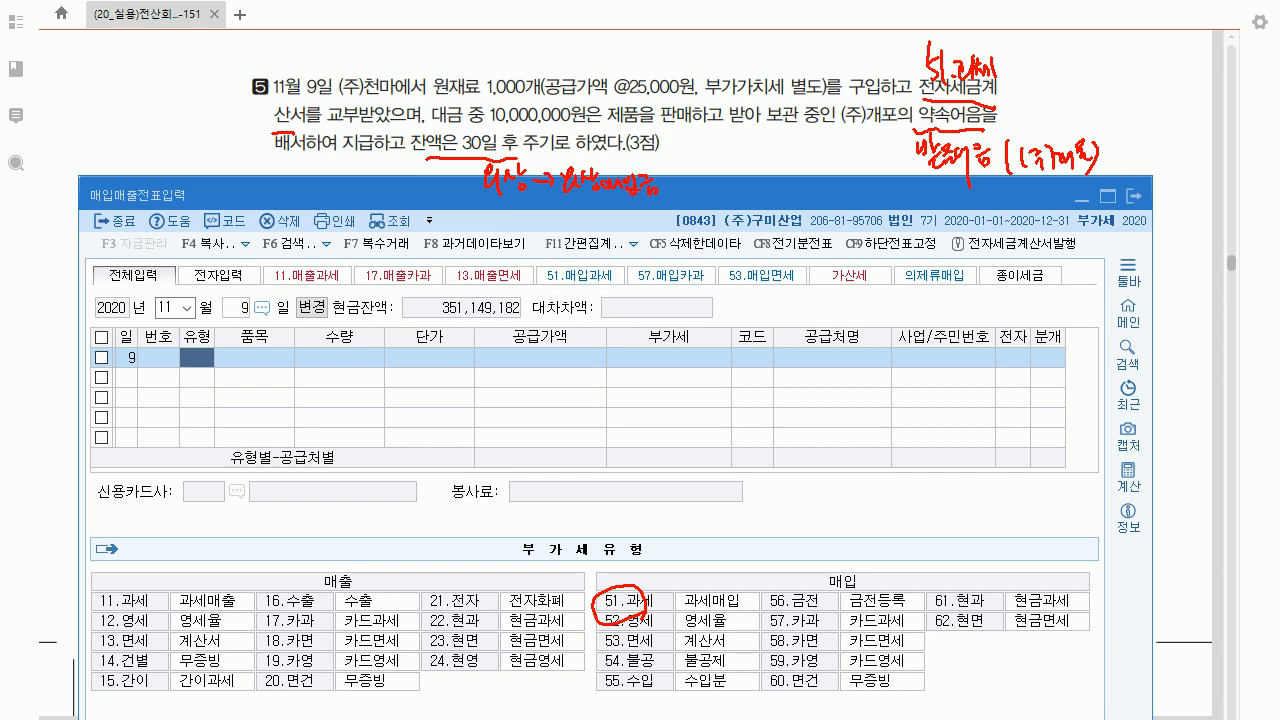
pyautogui.moveTo(741, 179)
pyautogui.mouseDown()
pyautogui.moveTo(758, 198)
pyautogui.moveTo(772, 188)
pyautogui.mouseUp()
pyautogui.moveTo(777, 179); pyautogui.dragTo(786, 191)
pyautogui.moveTo(785, 173); pyautogui.dragTo(805, 206)
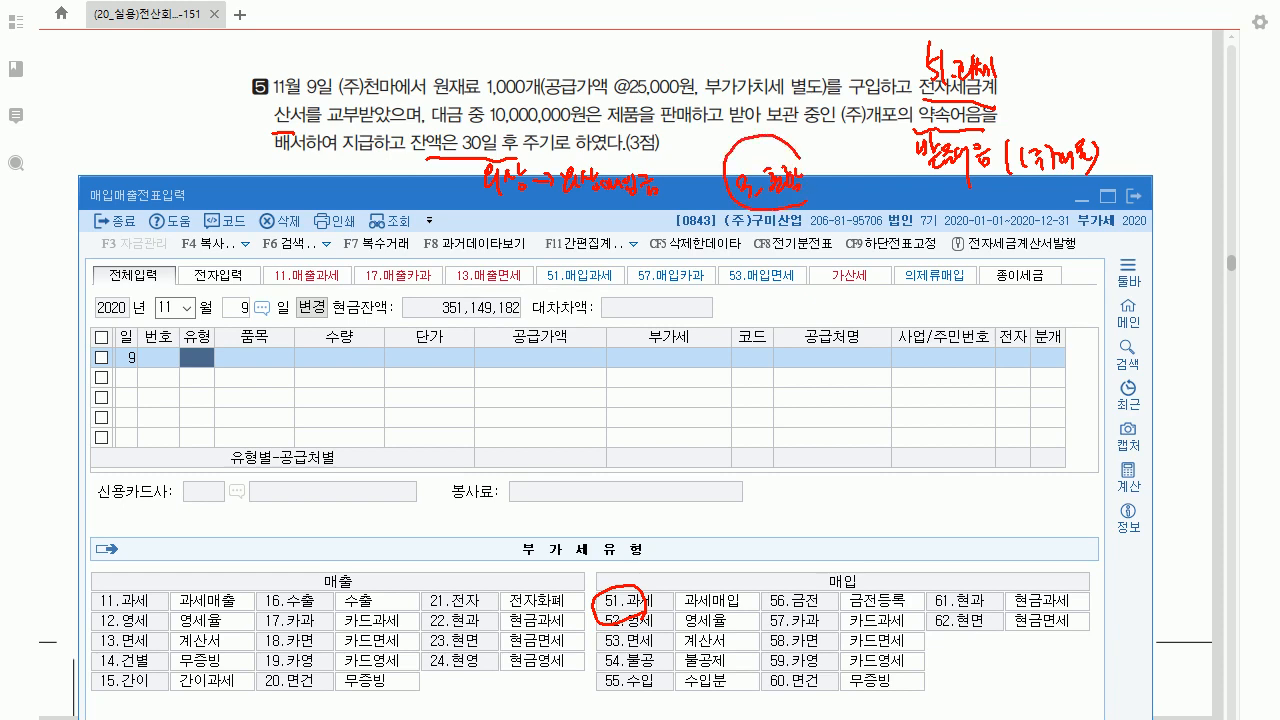
pyautogui.moveTo(898, 139); pyautogui.dragTo(887, 165)
pyautogui.moveTo(898, 139)
pyautogui.mouseDown()
pyautogui.moveTo(907, 168)
pyautogui.moveTo(904, 153)
pyautogui.mouseUp()
pyautogui.press('Escape')
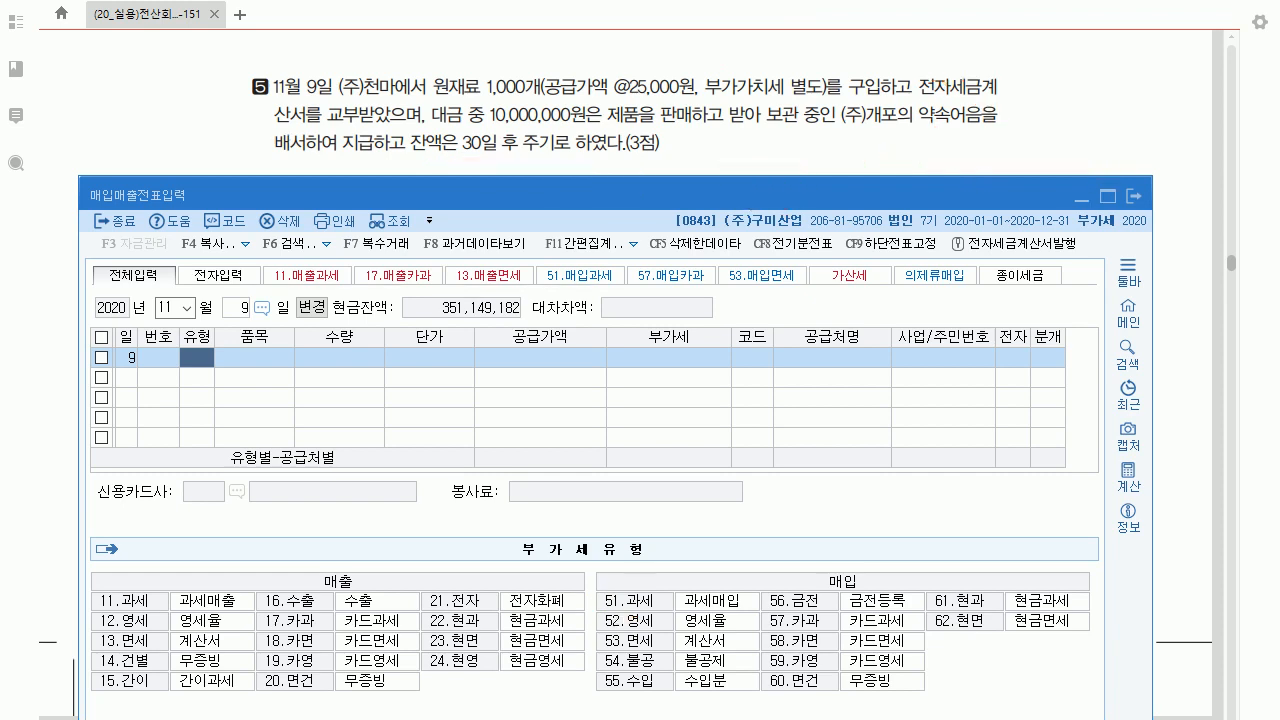
# Enter the November 9 purchase line as type 51 (과세) with item 원재료, quantity 1,000 and unit price 25,000.
pyautogui.write('51')
pyautogui.press('Return')
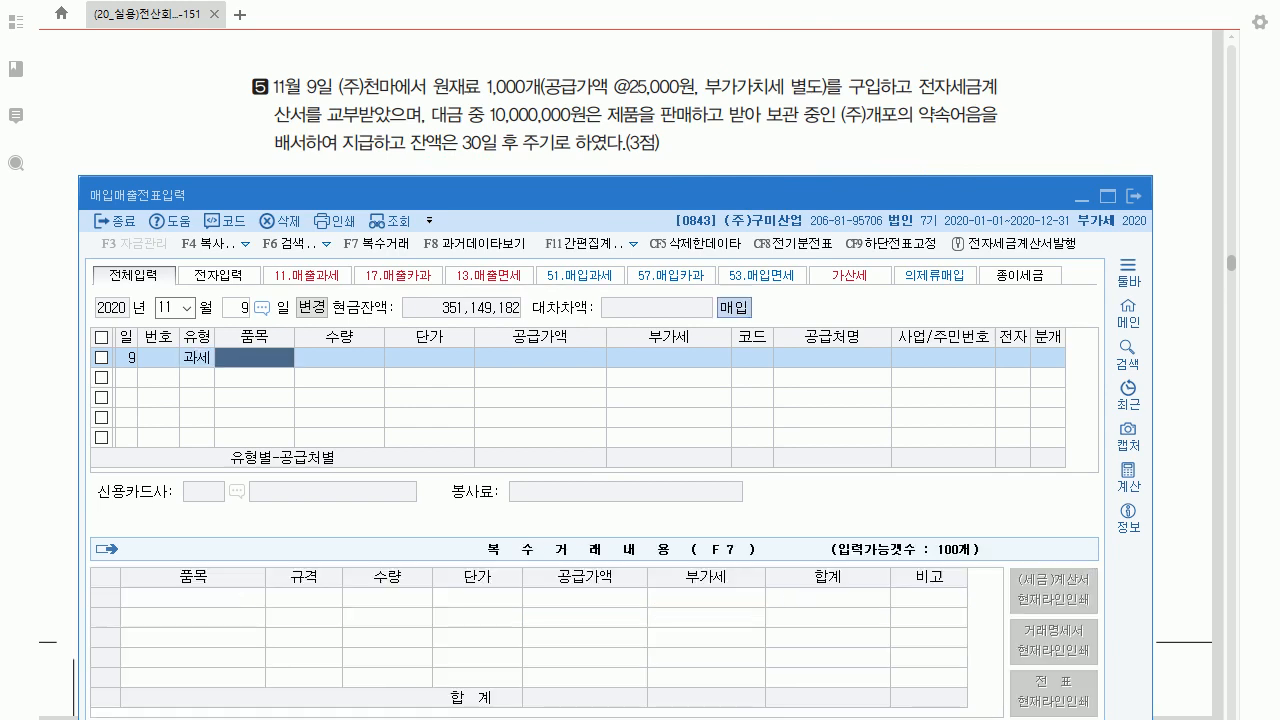
pyautogui.write('원재료')
pyautogui.press('Return')
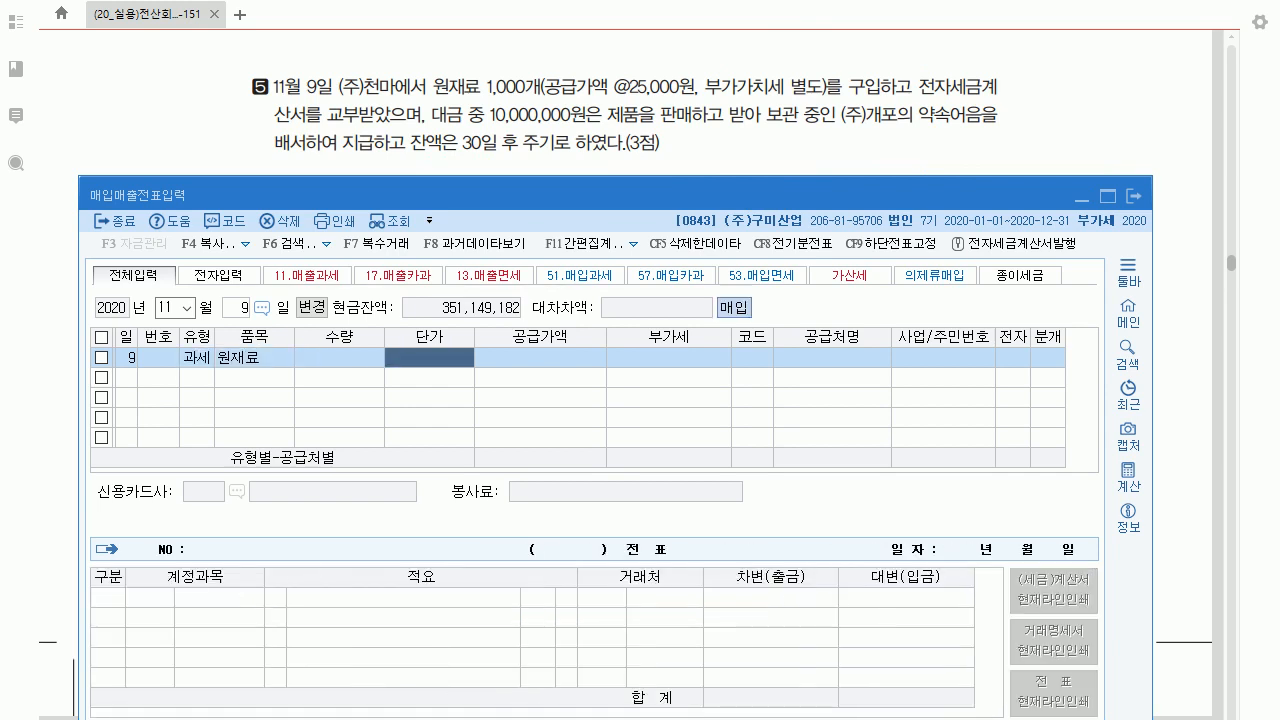
pyautogui.write('1000')
pyautogui.press('Return')
pyautogui.write('25000')
pyautogui.press('Return')
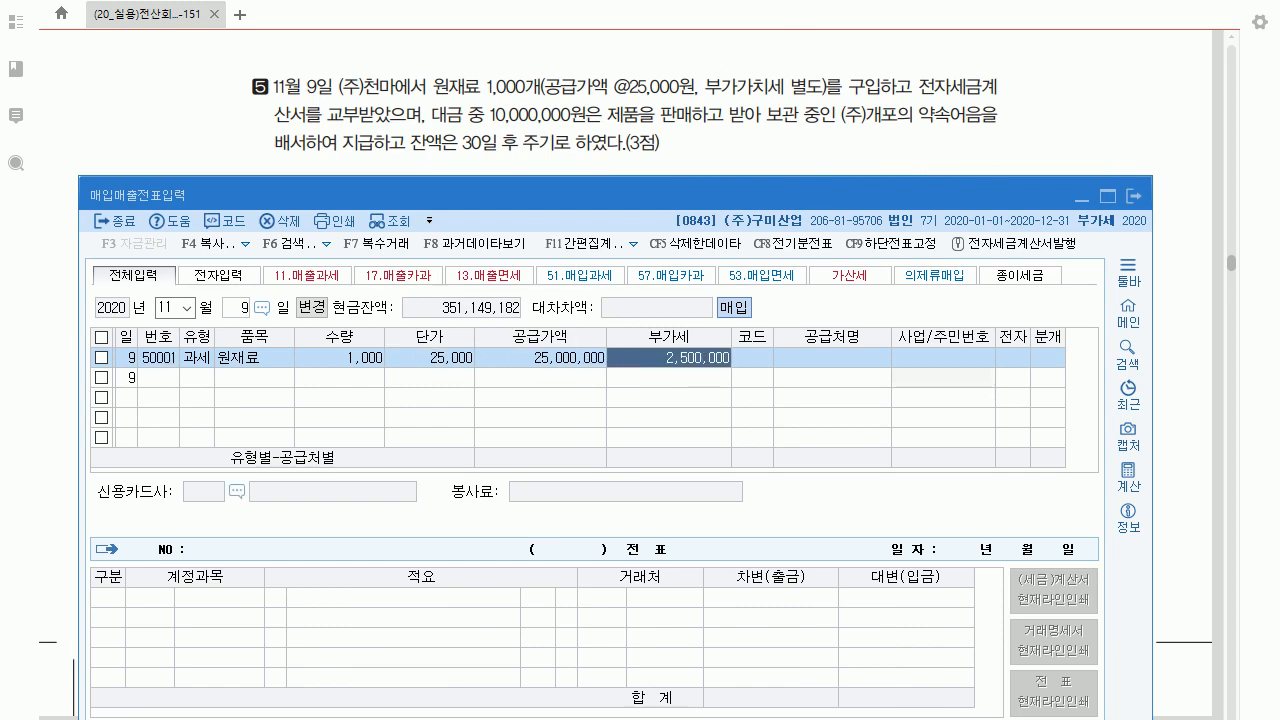
pyautogui.press('Return')
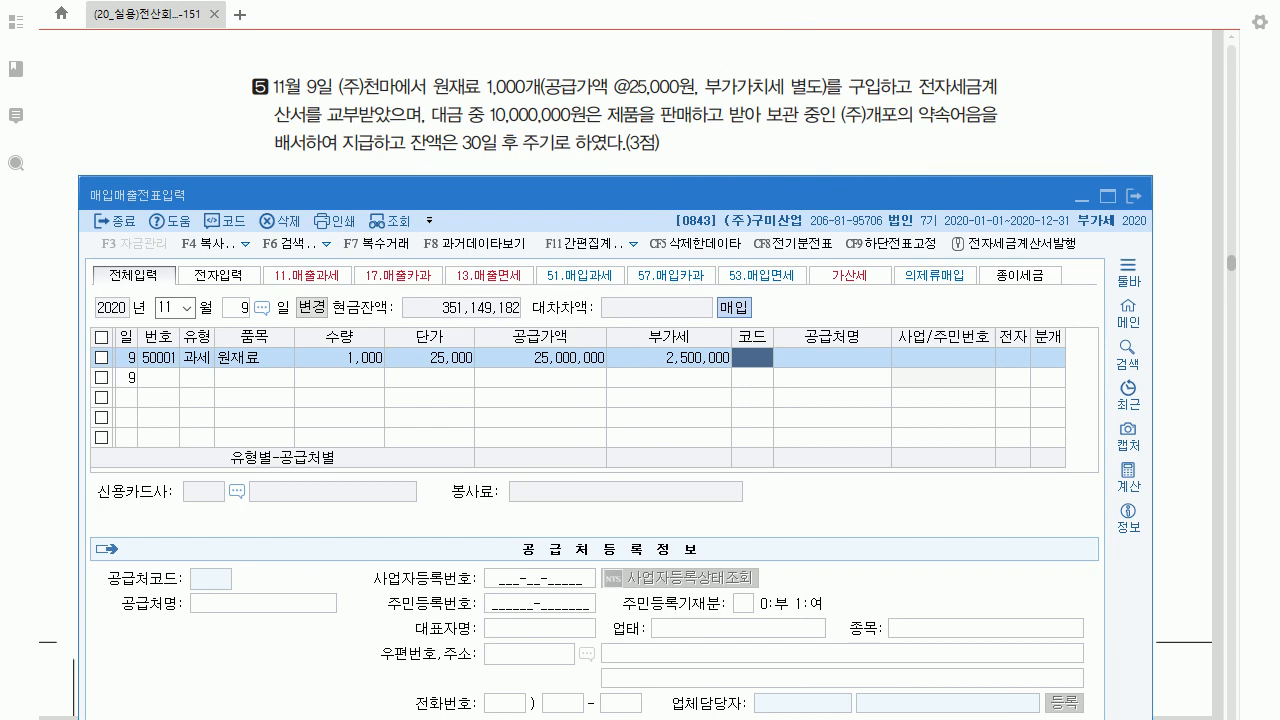
pyautogui.press('Left')
pyautogui.press('Left')
pyautogui.press('Left')
pyautogui.press('Left')
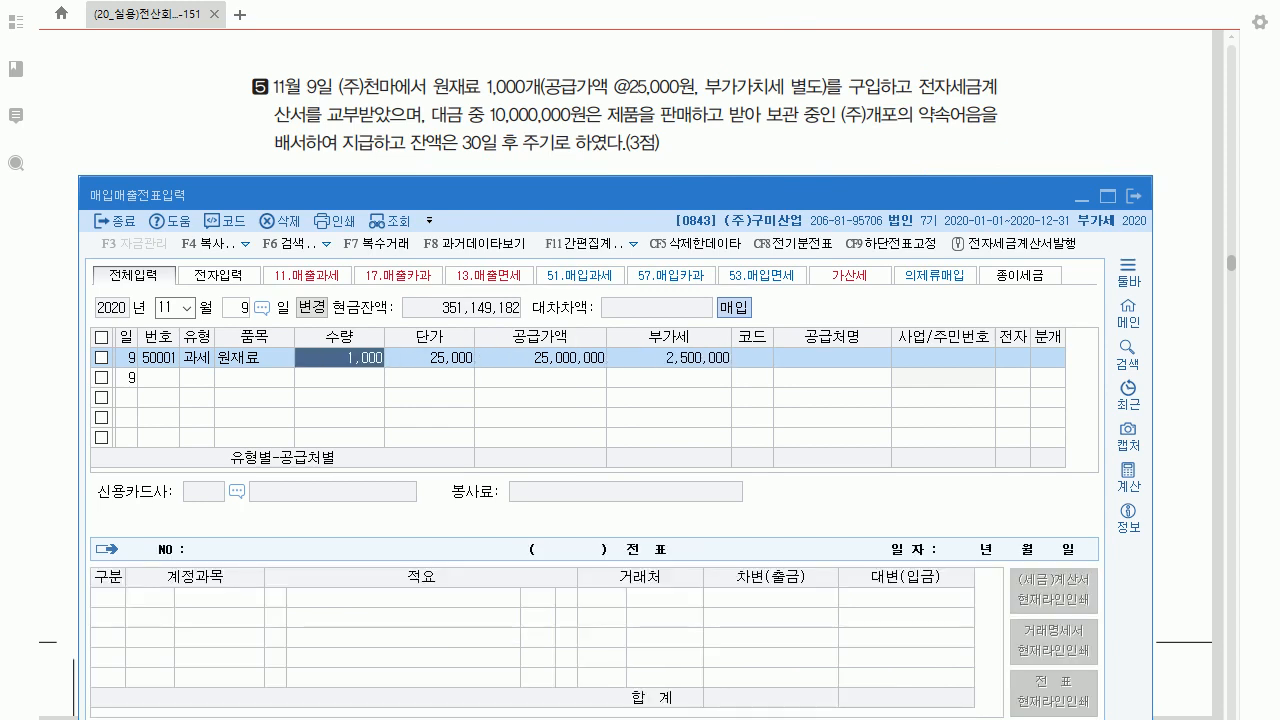
pyautogui.press('Return')
pyautogui.press('Return')
pyautogui.press('Return')
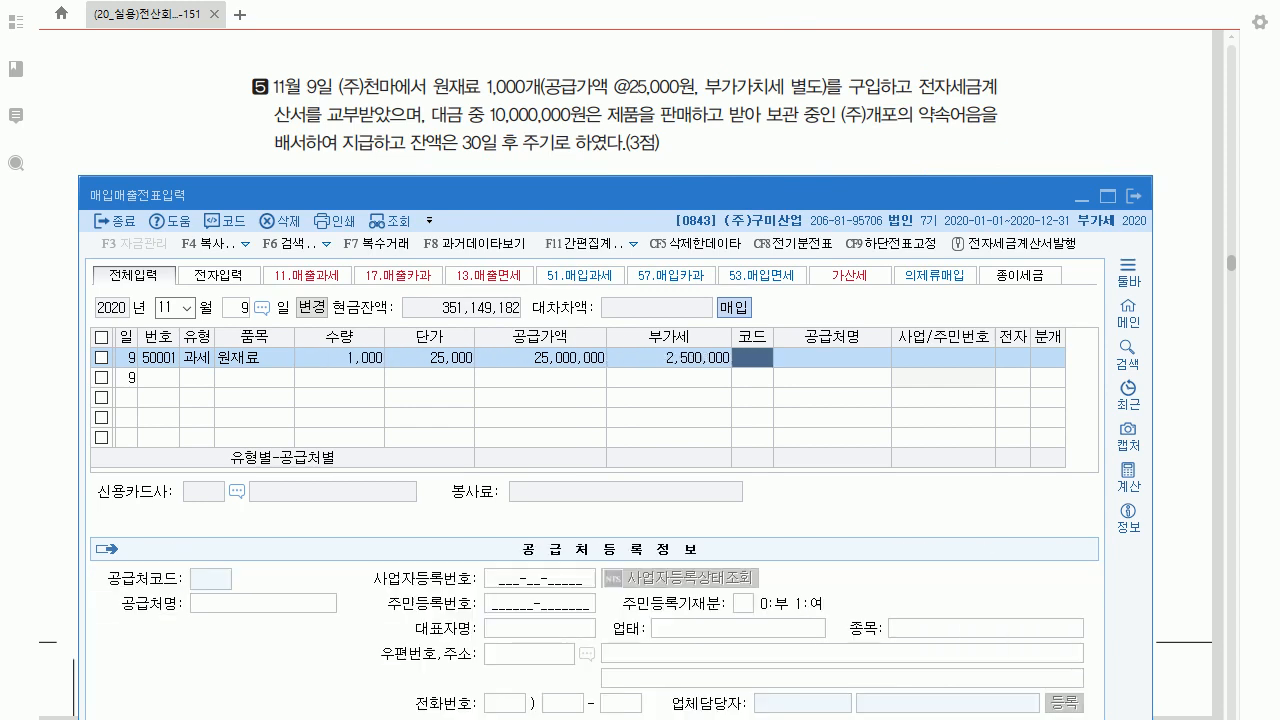
# Set the November 9 line's supplier to (주)천마, 전자 to 1 (여) and 분개 to 3 (혼합).
pyautogui.write('천매')
pyautogui.press('Return')
pyautogui.press('Return')
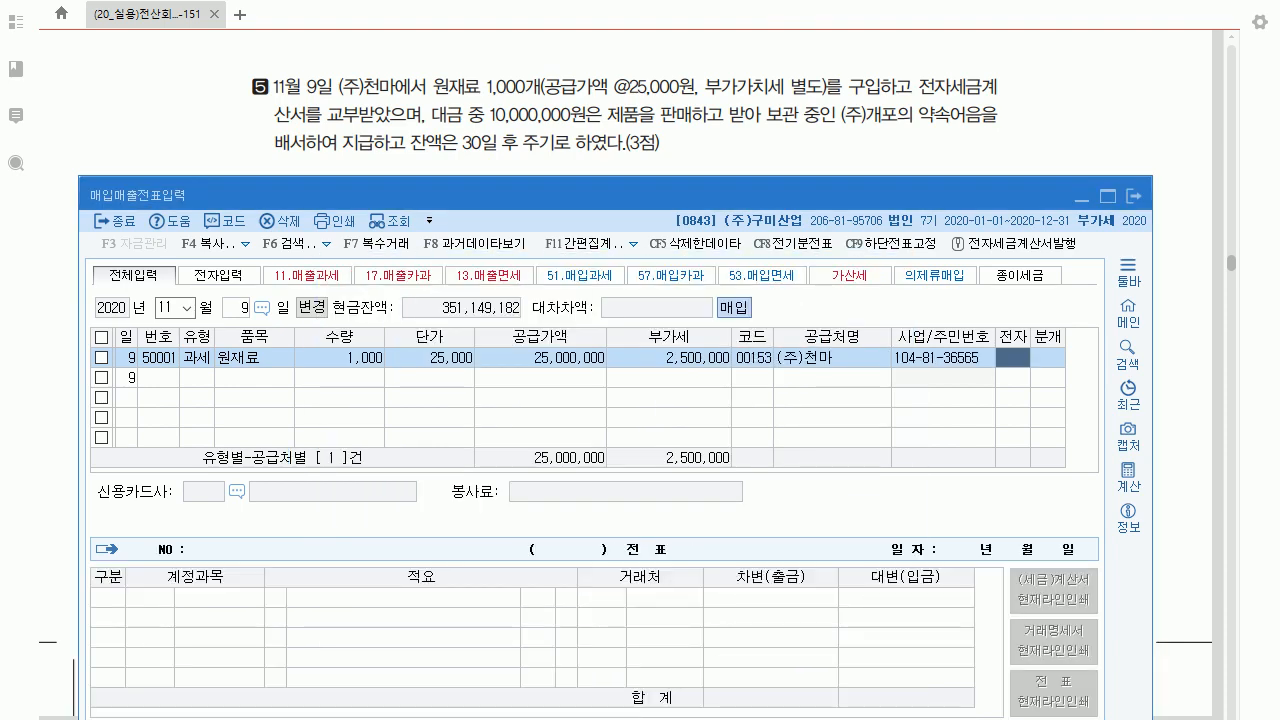
pyautogui.write('1')
pyautogui.press('Return')
pyautogui.write('3')
pyautogui.press('Return')
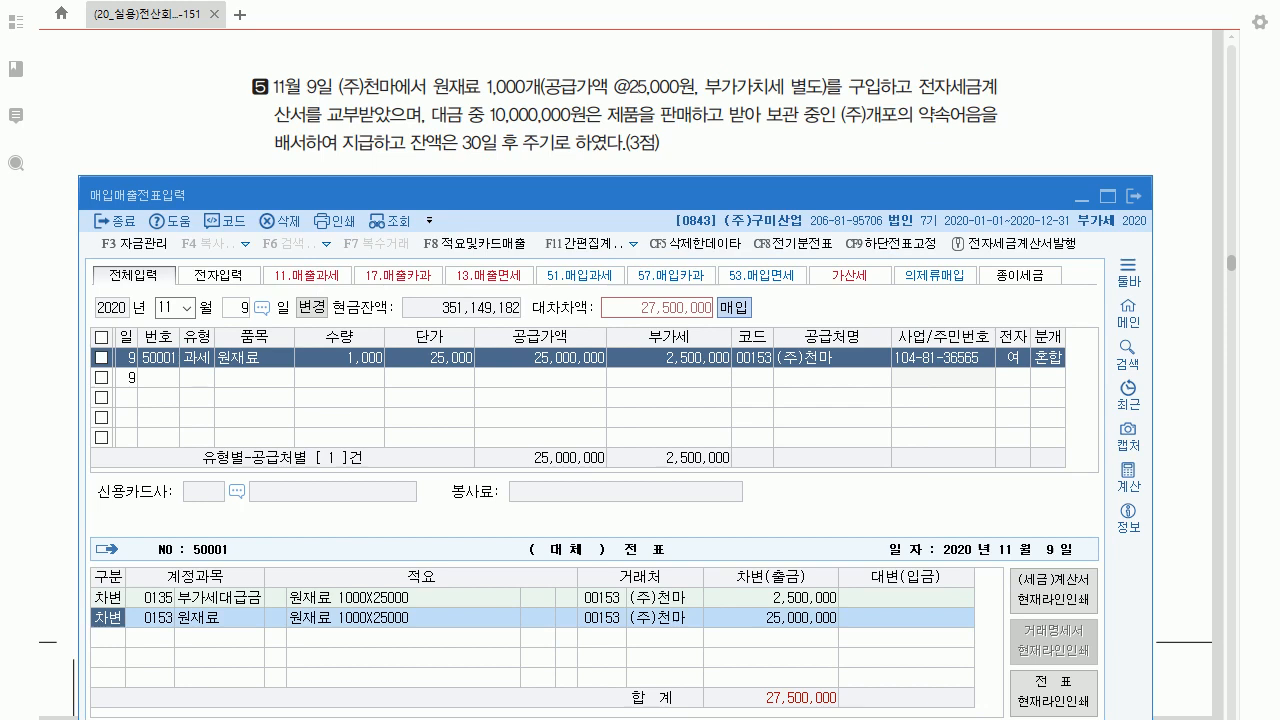
# Add a 대변 line to the November 9 voucher for account 0110 받을어음 with partner (주)개포 and amount 10,000,000.
pyautogui.press('Return')
pyautogui.write('4')
pyautogui.press('Return')
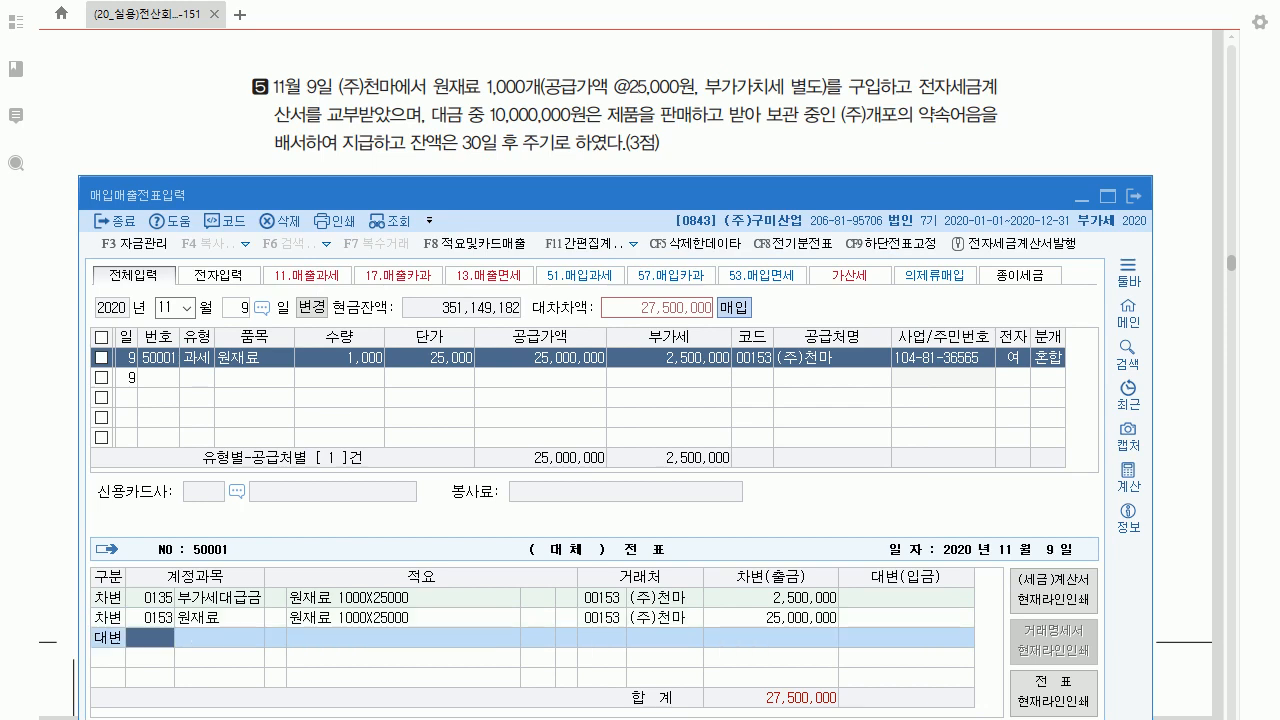
pyautogui.write('110')
pyautogui.press('Return')
pyautogui.press('Return')
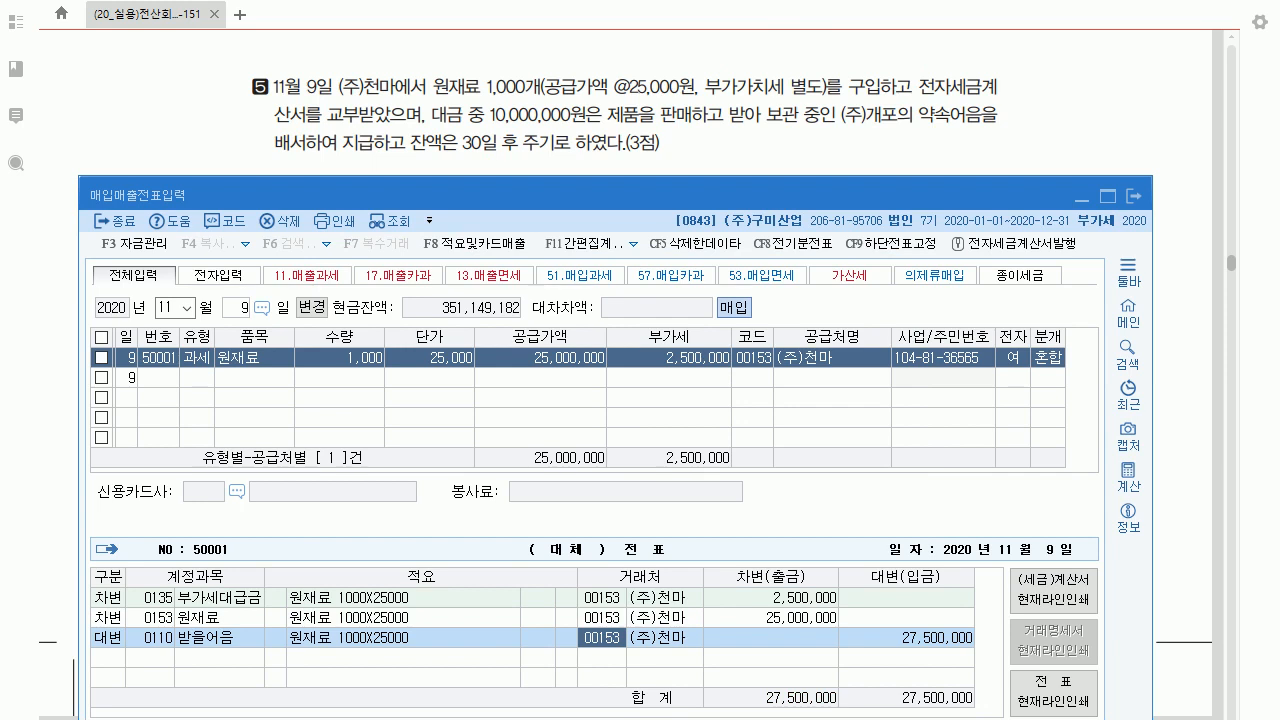
pyautogui.write('개포')
pyautogui.press('Return')
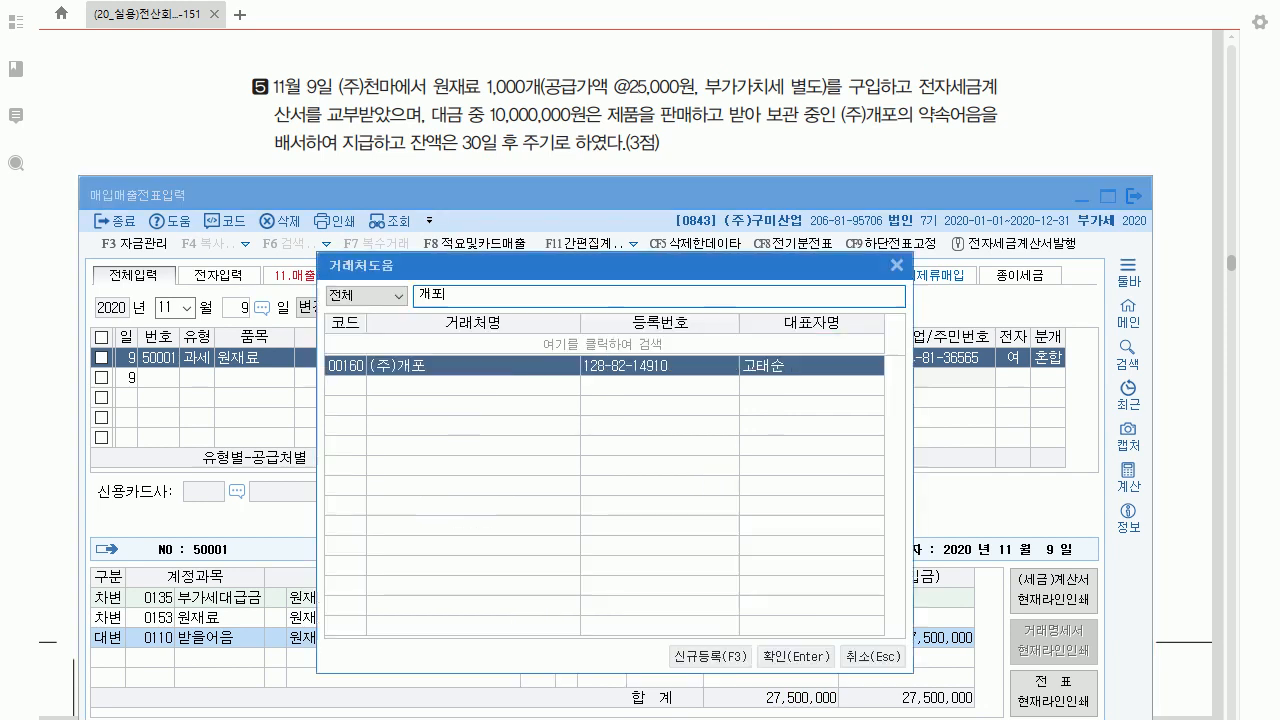
pyautogui.press('Return')
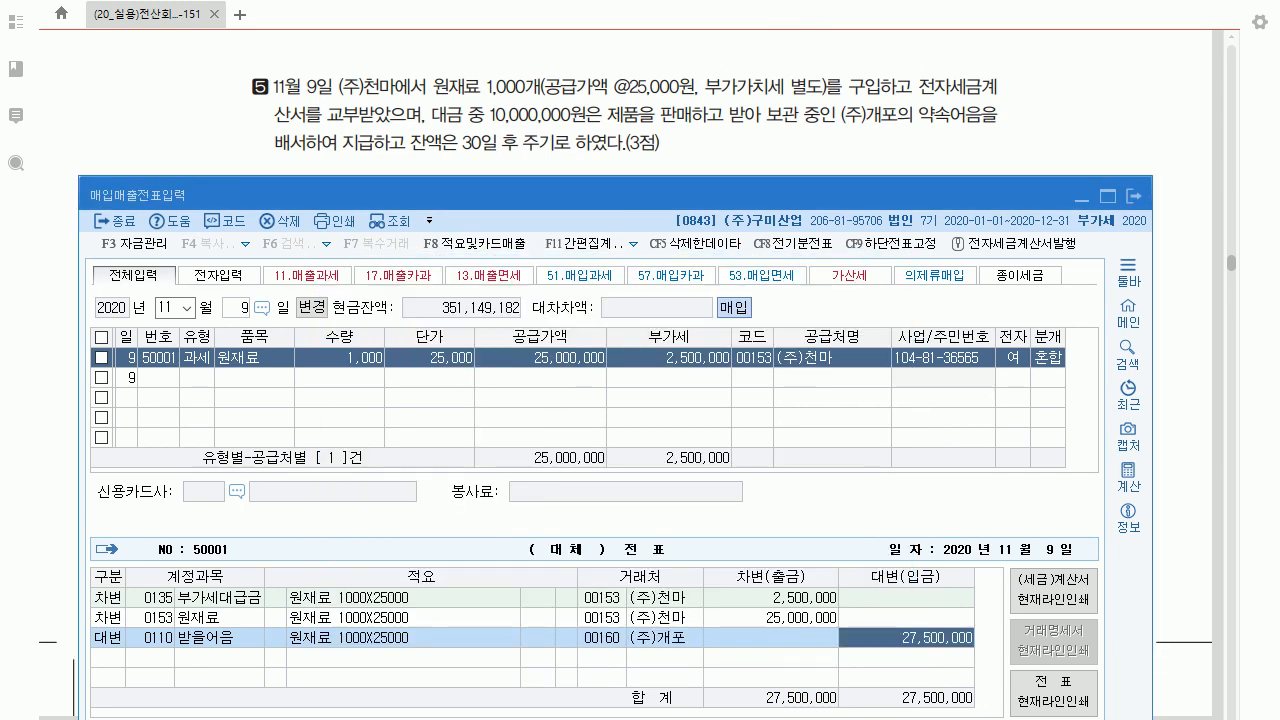
pyautogui.write('10000000')
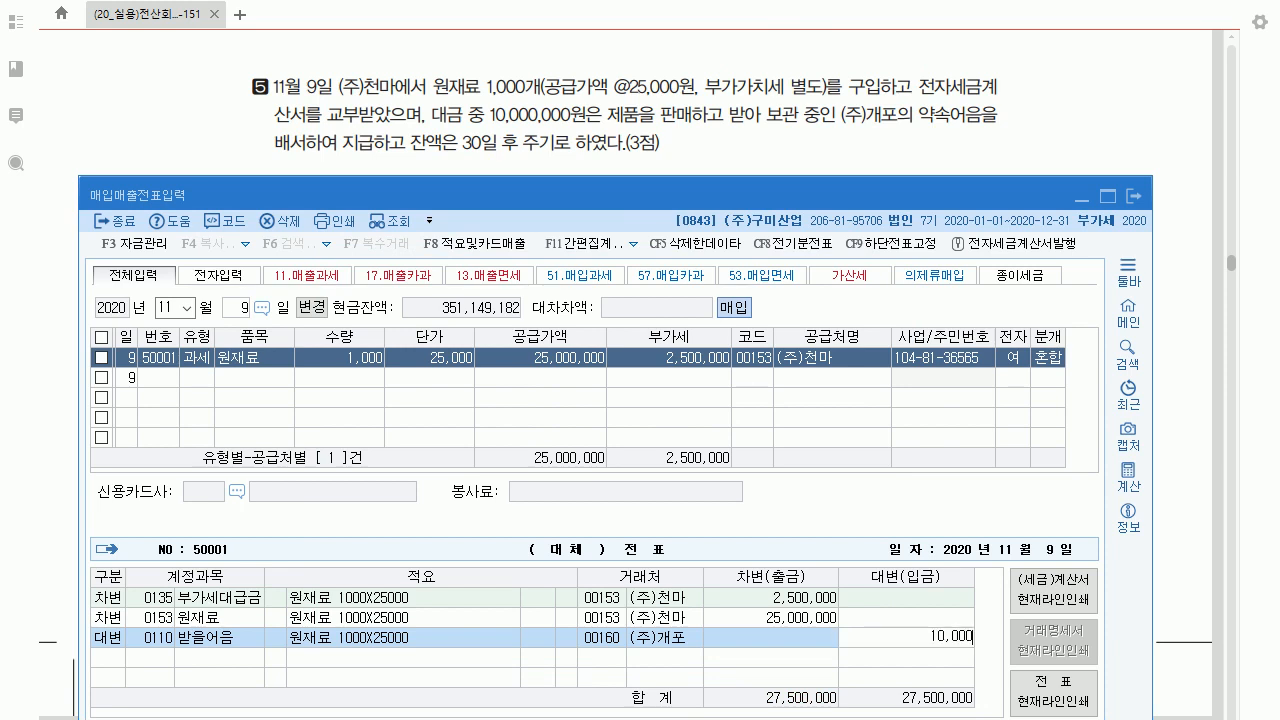
pyautogui.press('Return')
# Add a second 대변 line for account 0251 외상매입금 with partner (주)천마 and the remaining 17,500,000.
pyautogui.write('4')
pyautogui.press('Return')
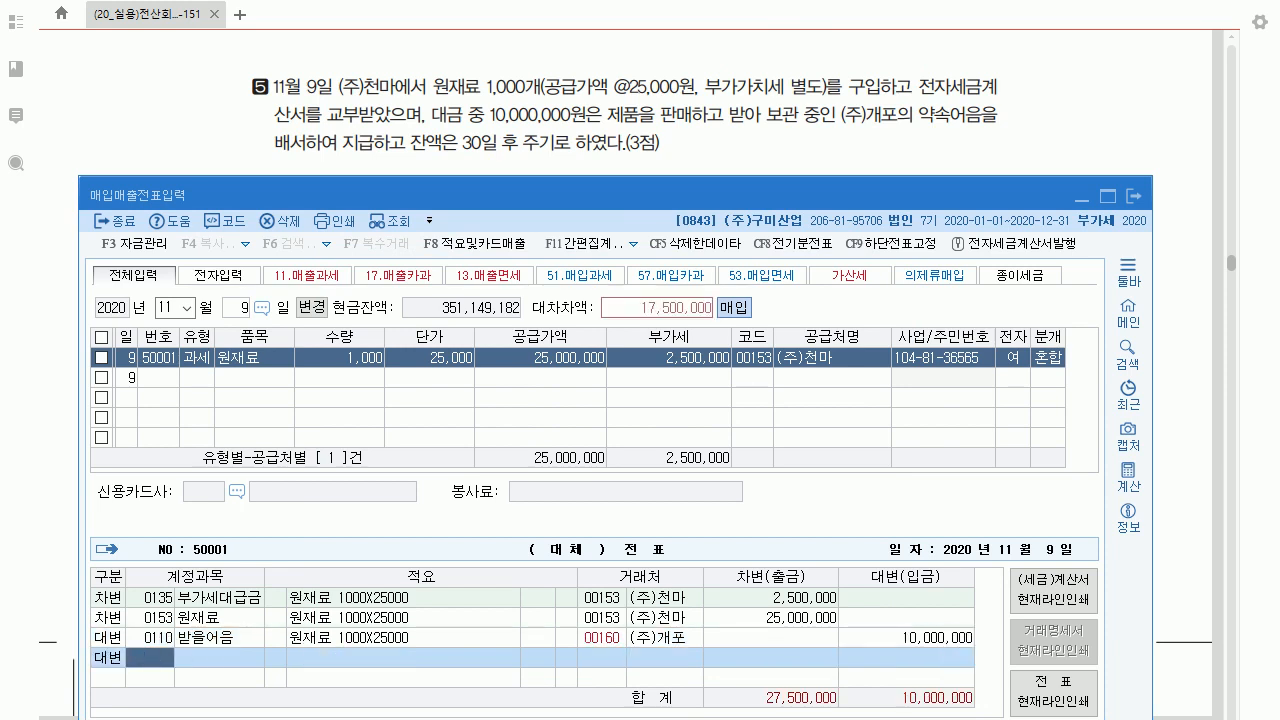
pyautogui.write('251')
pyautogui.press('Return')
pyautogui.press('Return')
pyautogui.press('Return')
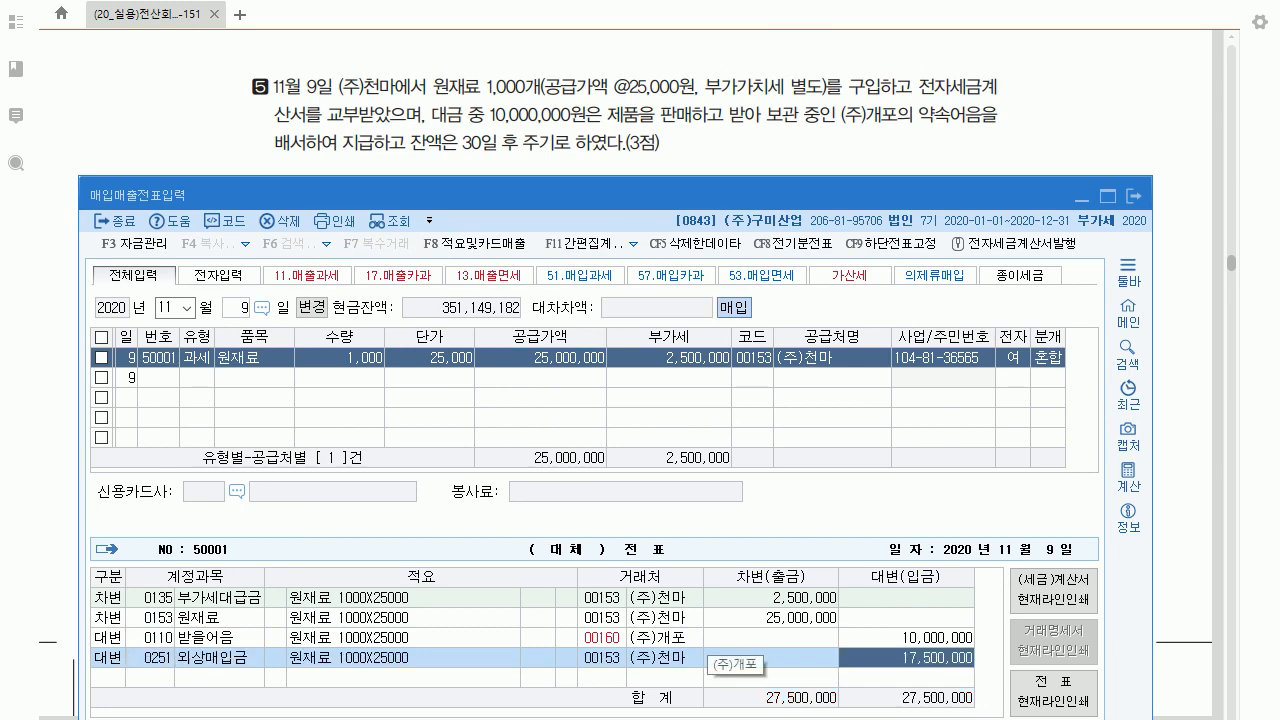
pyautogui.moveTo(677, 641)
pyautogui.mouseDown()
pyautogui.moveTo(598, 650)
pyautogui.moveTo(640, 621)
pyautogui.moveTo(668, 652)
pyautogui.moveTo(583, 635)
pyautogui.moveTo(699, 640)
pyautogui.mouseUp()
pyautogui.moveTo(614, 632)
pyautogui.mouseDown()
pyautogui.moveTo(584, 646)
pyautogui.moveTo(618, 628)
pyautogui.moveTo(584, 632)
pyautogui.moveTo(616, 648)
pyautogui.moveTo(614, 628)
pyautogui.moveTo(628, 645)
pyautogui.moveTo(590, 618)
pyautogui.moveTo(556, 640)
pyautogui.moveTo(566, 654)
pyautogui.mouseUp()
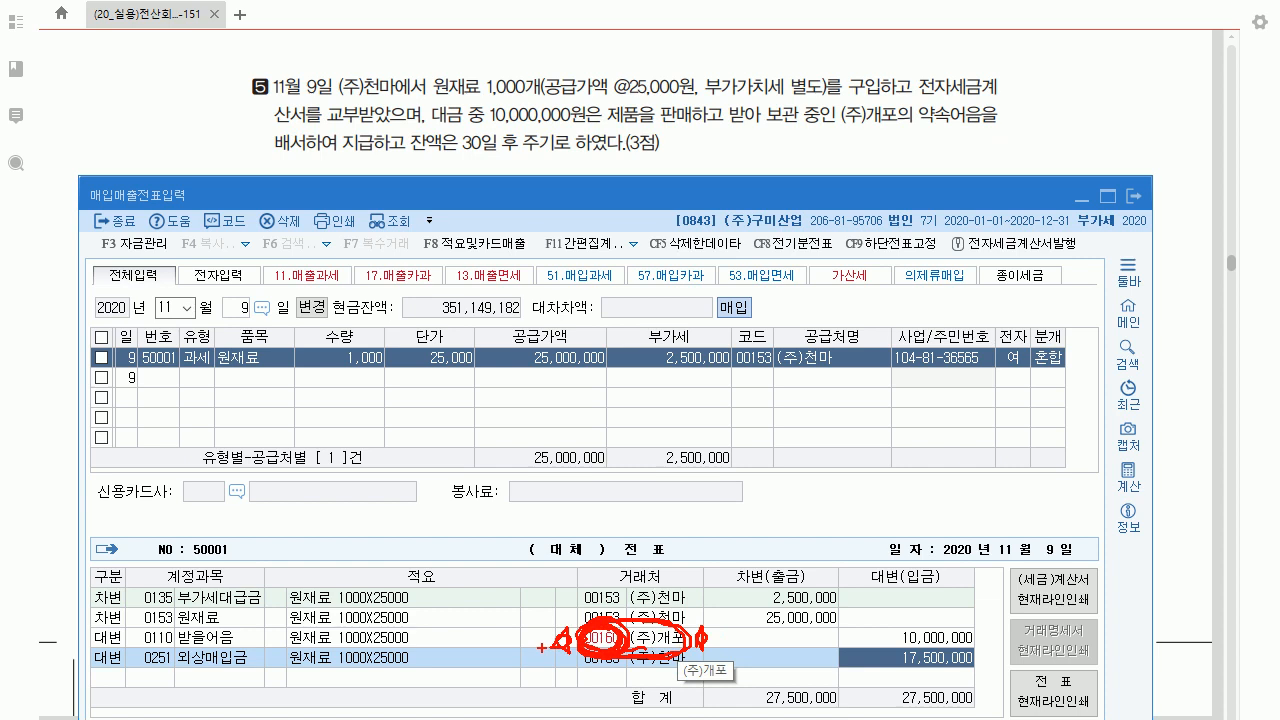
pyautogui.press('Escape')
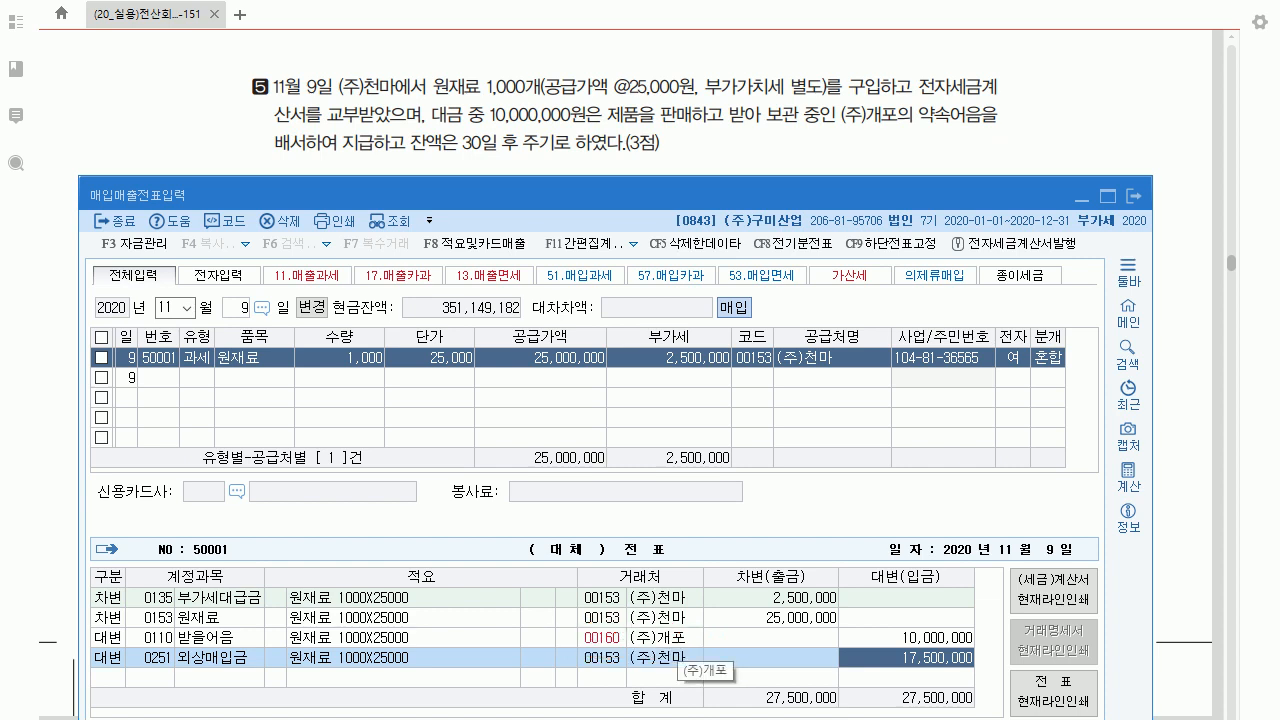
# Go to exam question 6 and set the voucher date to November 17.
pyautogui.hotkey('alt', 'Tab')
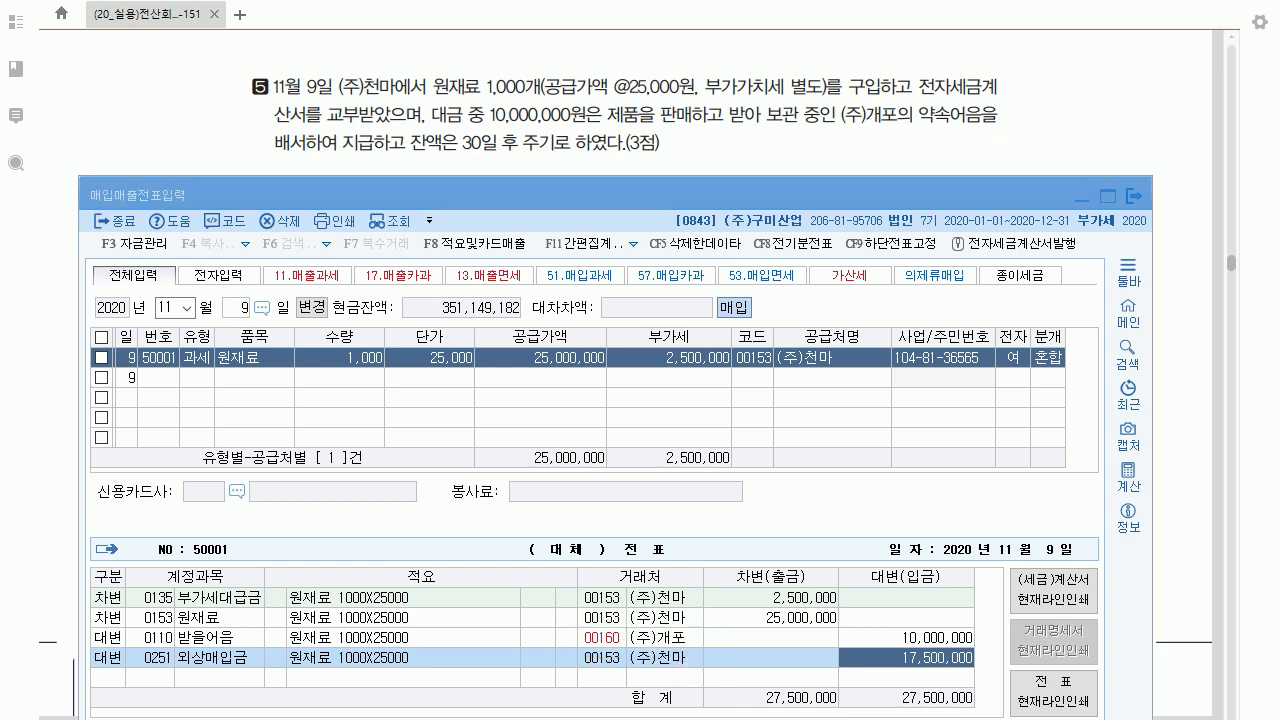
pyautogui.hotkey('alt', 'Tab')
pyautogui.moveTo(625, 450); pyautogui.dragTo(625, 299)
pyautogui.hotkey('alt', 'Tab')
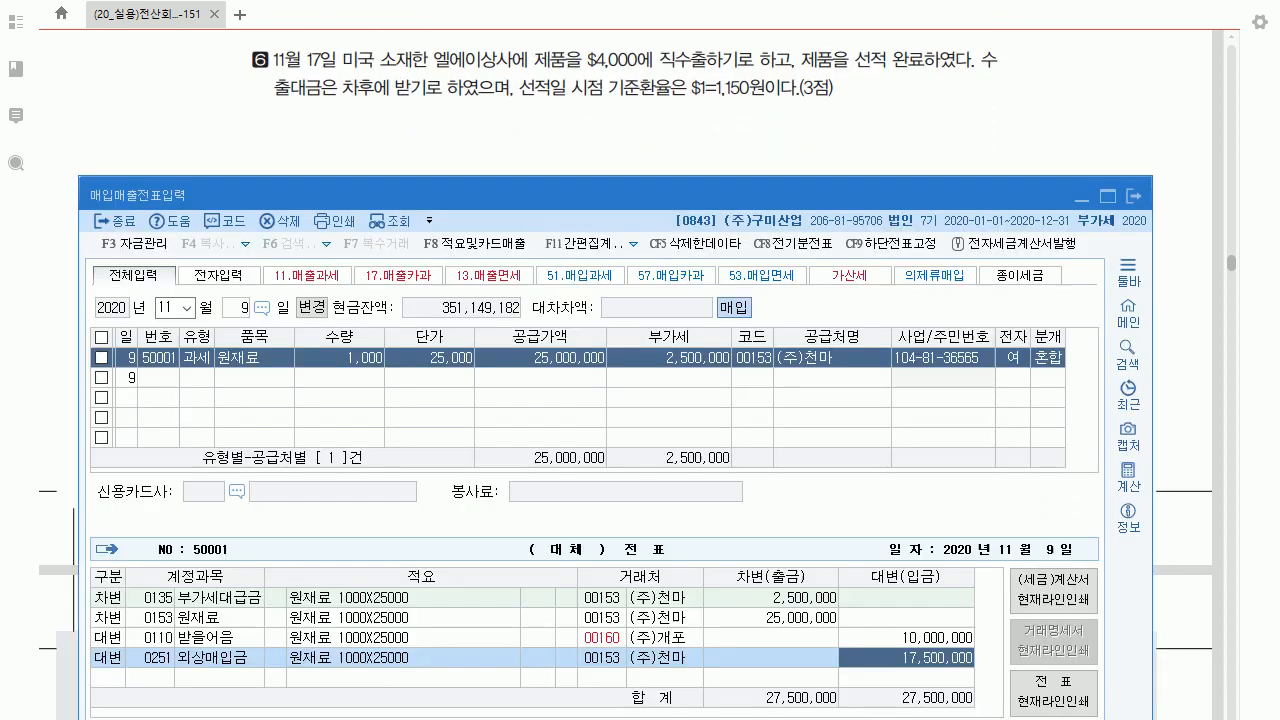
pyautogui.press('Escape')
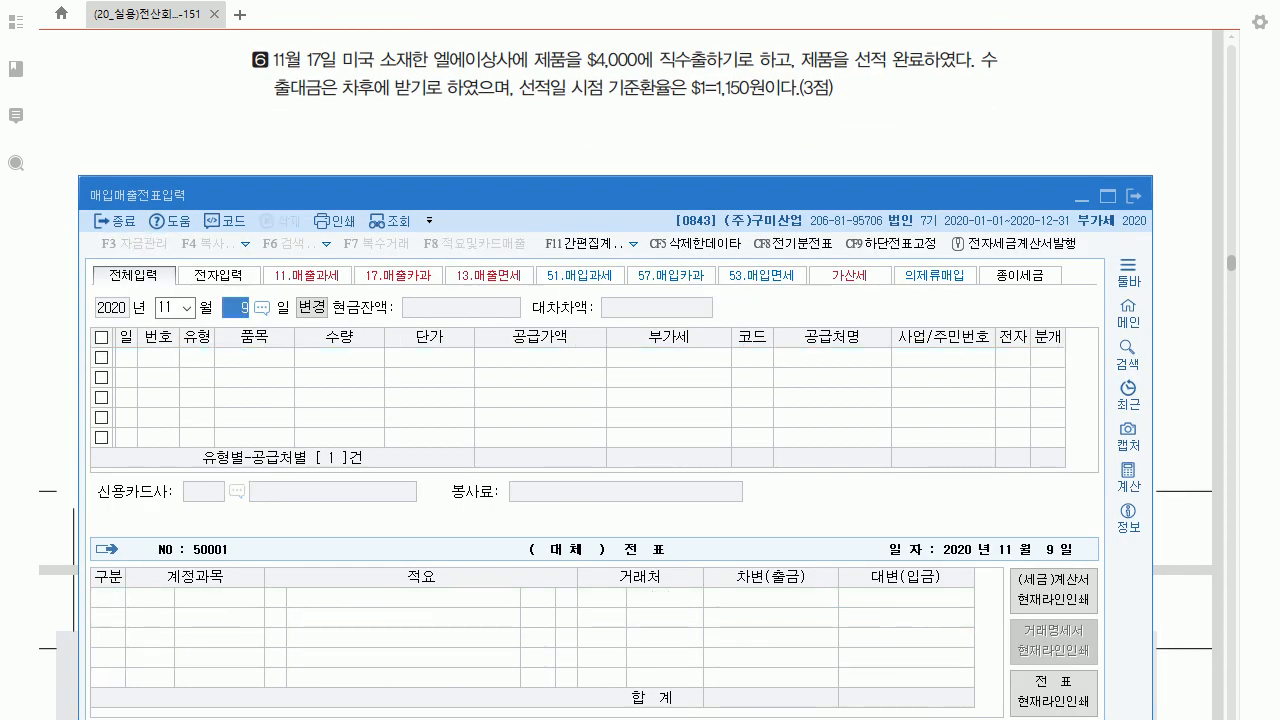
pyautogui.write('17')
pyautogui.press('Return')
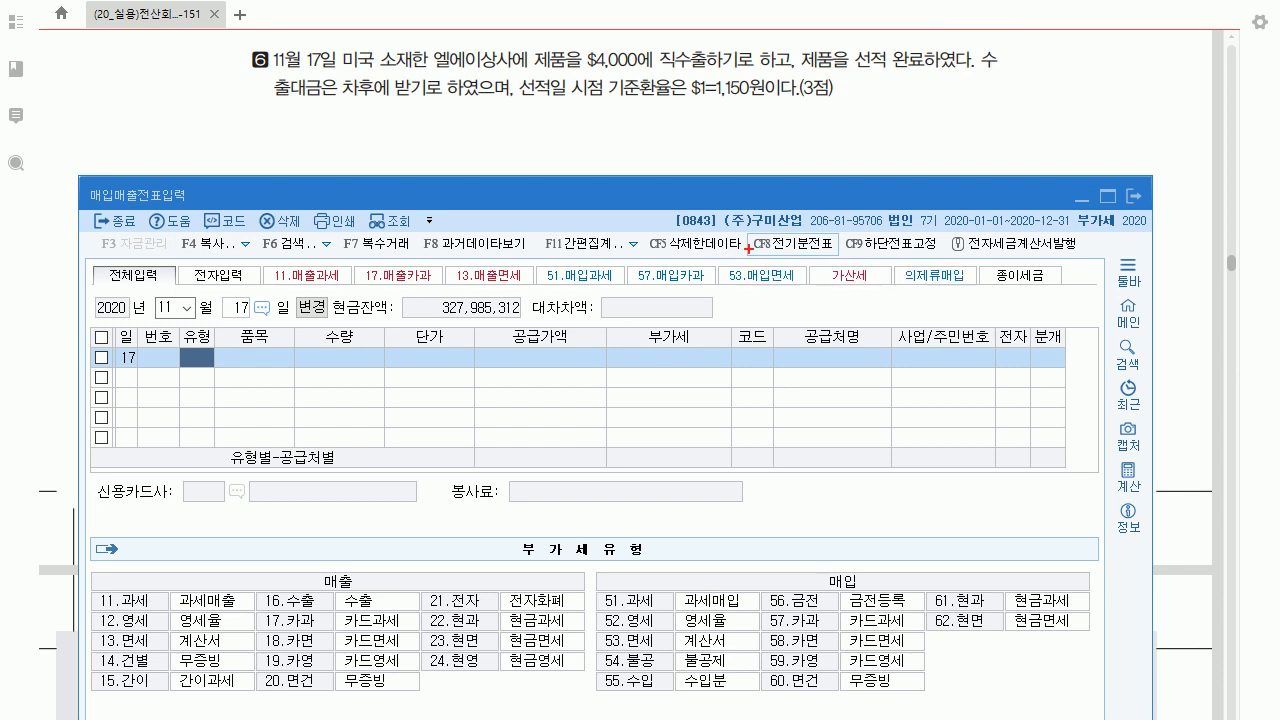
pyautogui.moveTo(330, 104); pyautogui.dragTo(395, 98)
pyautogui.moveTo(391, 110); pyautogui.dragTo(390, 111)
pyautogui.moveTo(393, 120); pyautogui.dragTo(402, 138)
pyautogui.moveTo(413, 113); pyautogui.dragTo(417, 124)
pyautogui.moveTo(420, 108)
pyautogui.mouseDown()
pyautogui.moveTo(450, 136)
pyautogui.moveTo(462, 116)
pyautogui.moveTo(488, 128)
pyautogui.mouseUp()
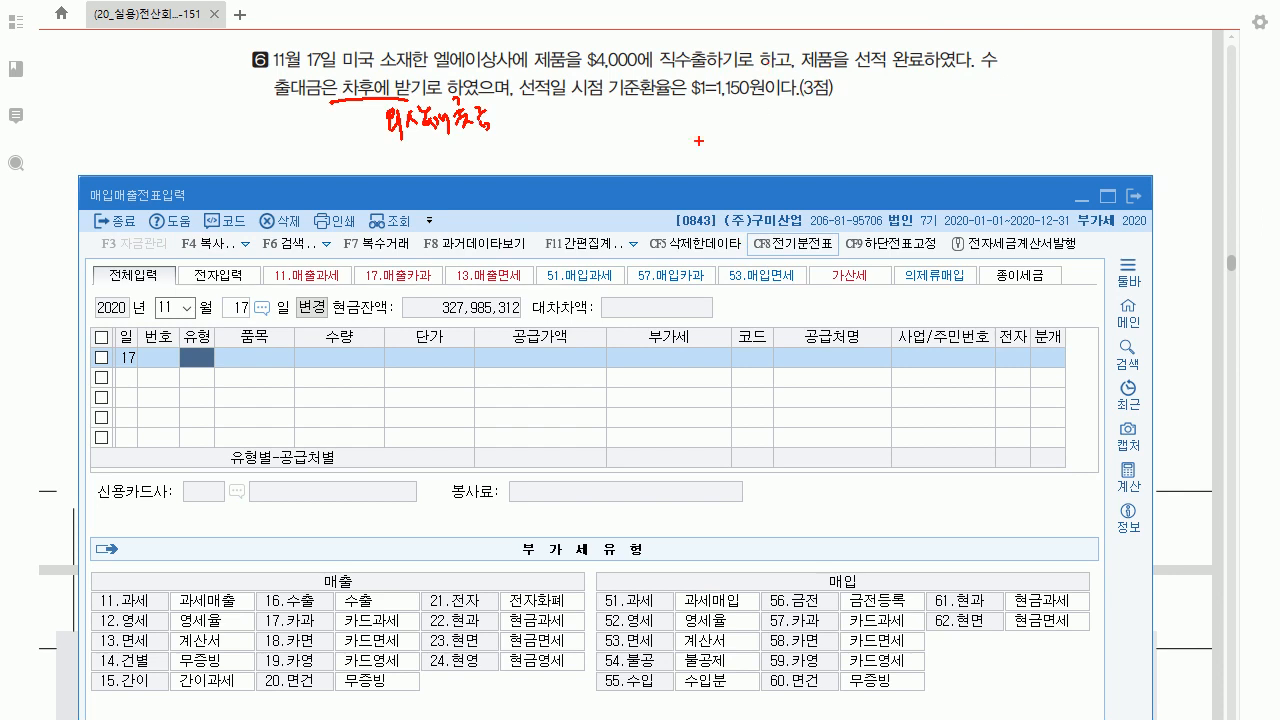
pyautogui.moveTo(712, 94)
pyautogui.mouseDown()
pyautogui.moveTo(701, 155)
pyautogui.moveTo(756, 140)
pyautogui.moveTo(768, 118)
pyautogui.moveTo(774, 134)
pyautogui.moveTo(822, 124)
pyautogui.mouseUp()
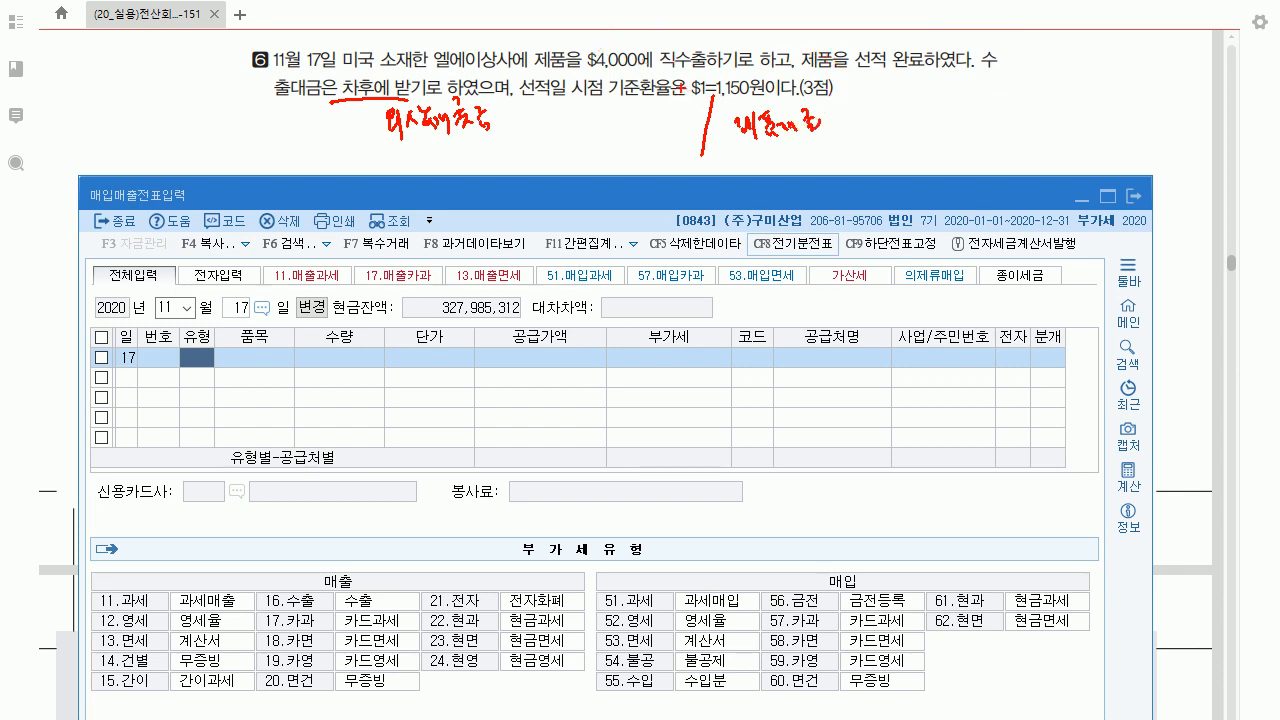
pyautogui.moveTo(610, 68); pyautogui.dragTo(678, 85)
pyautogui.moveTo(676, 66); pyautogui.dragTo(750, 96)
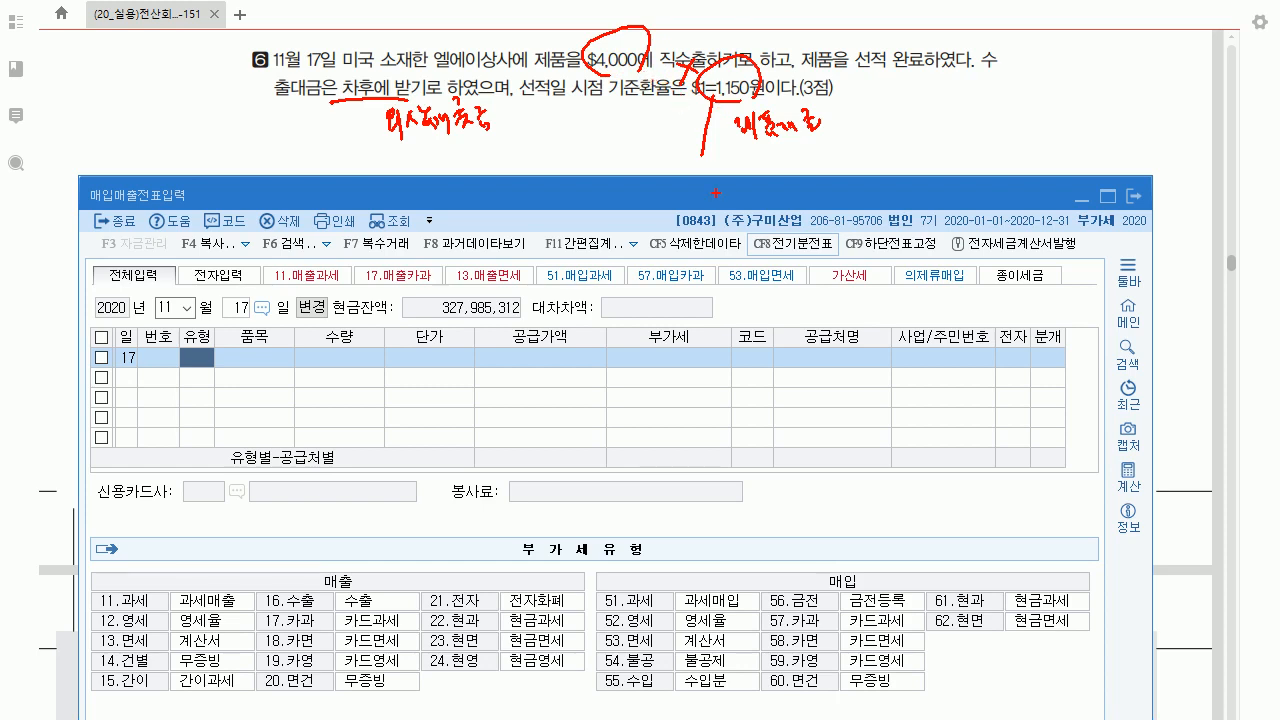
pyautogui.press('Escape')
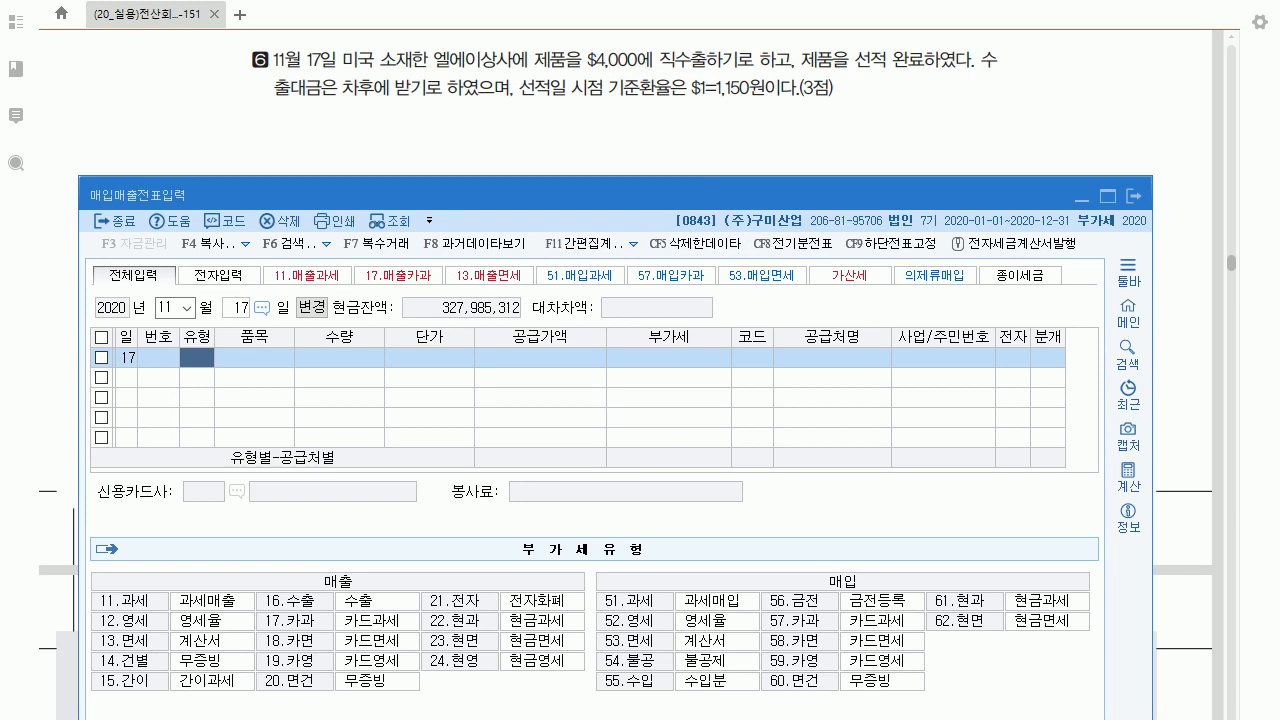
# Enter the November 17 sale line as type 16 (수출) with item 제품 and 공급가액 4,600,000.
pyautogui.write('15')
pyautogui.press('Return')
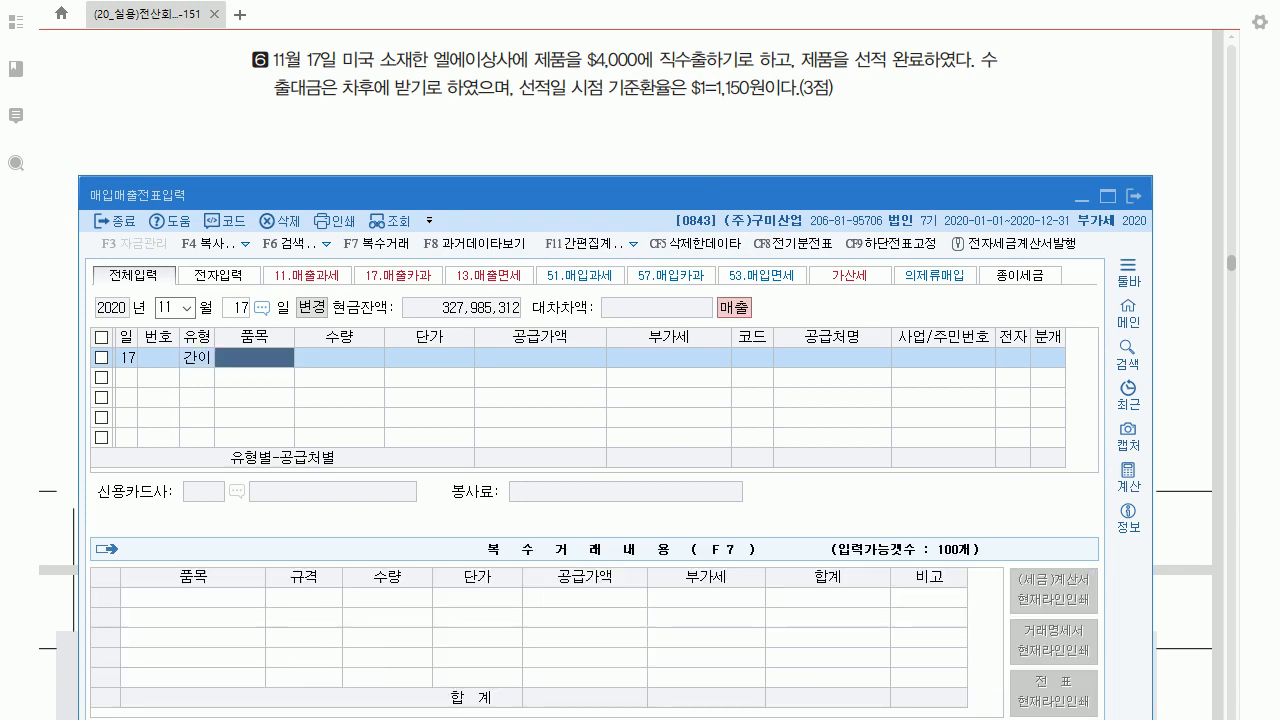
pyautogui.write('16')
pyautogui.press('Return')
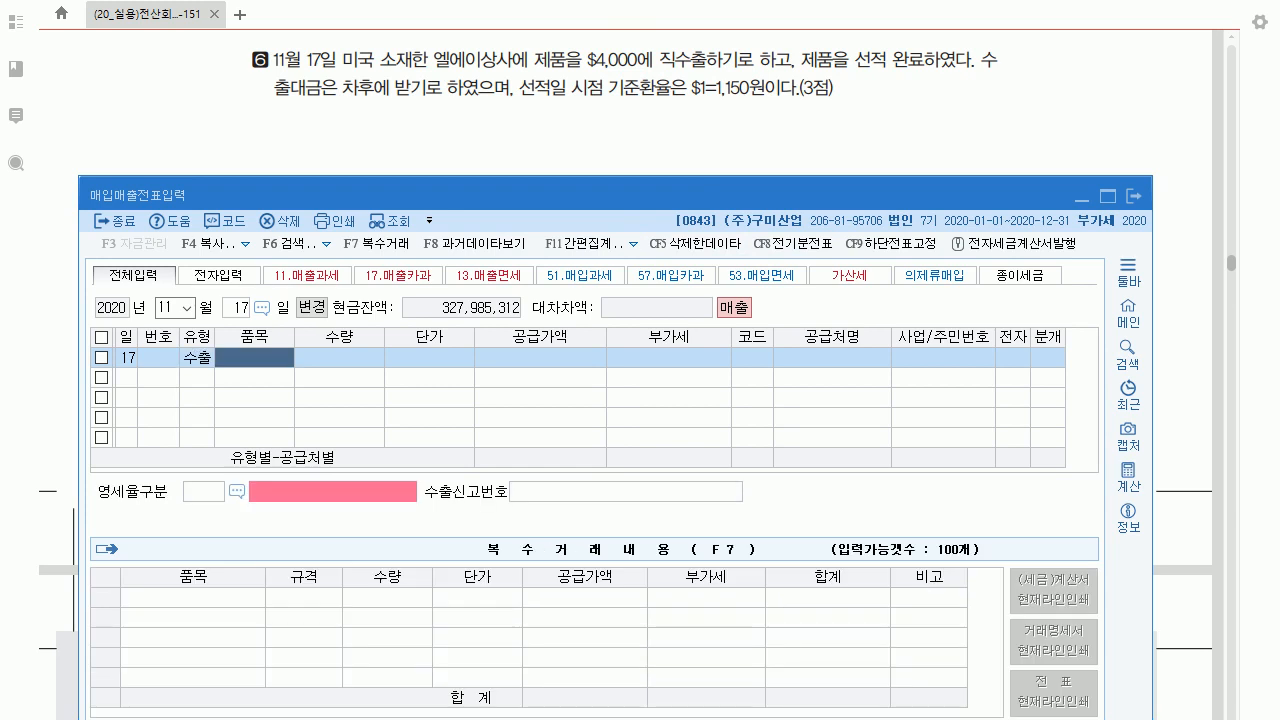
pyautogui.write('제품')
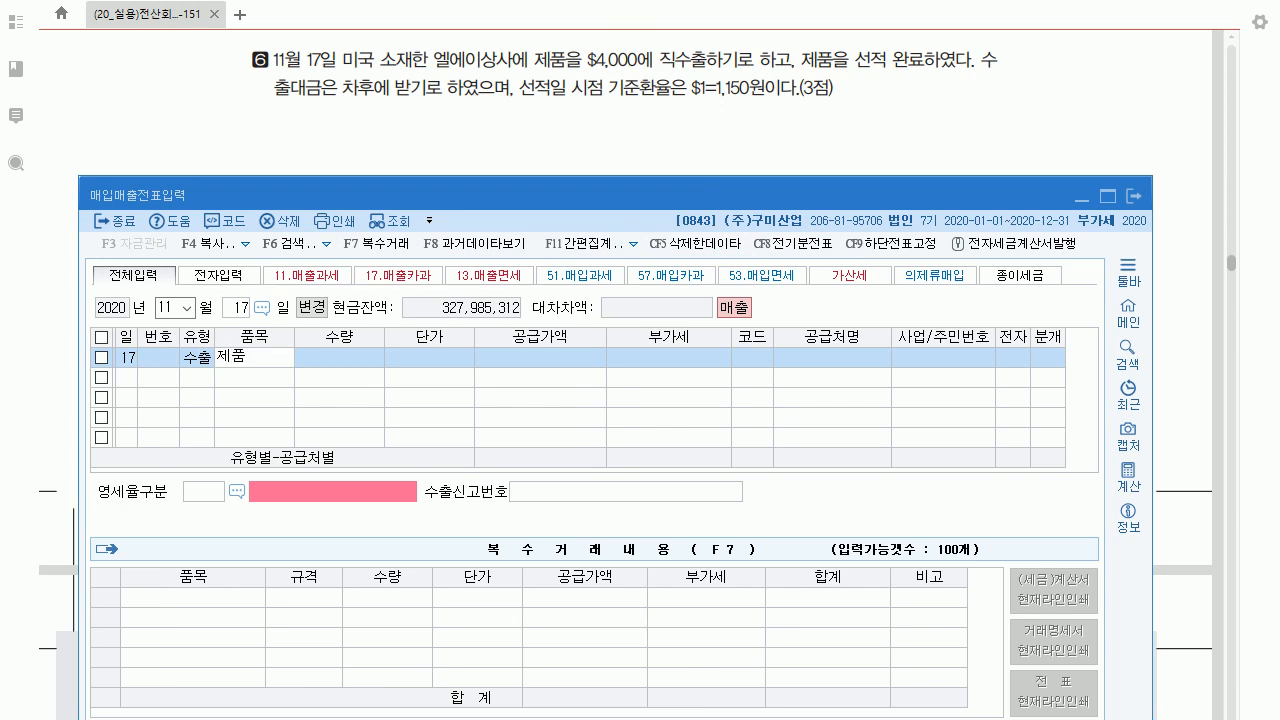
pyautogui.press('Return')
pyautogui.press('Return')
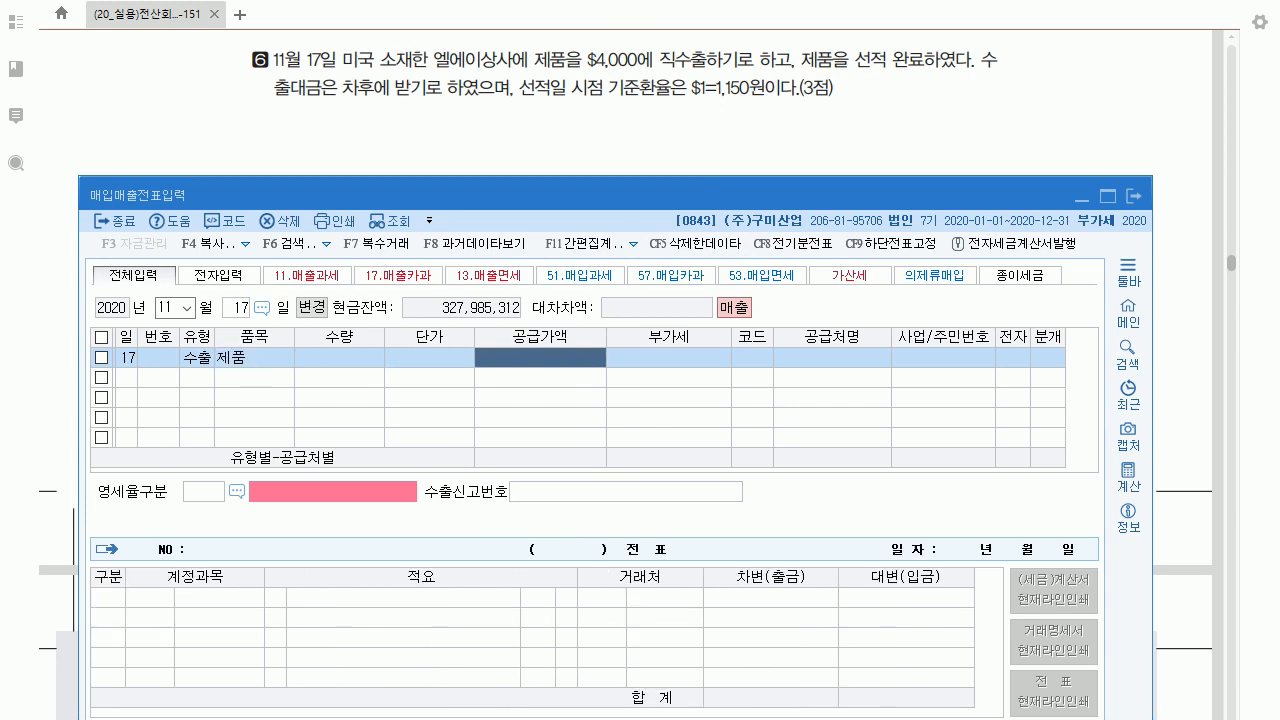
pyautogui.write('4600000')
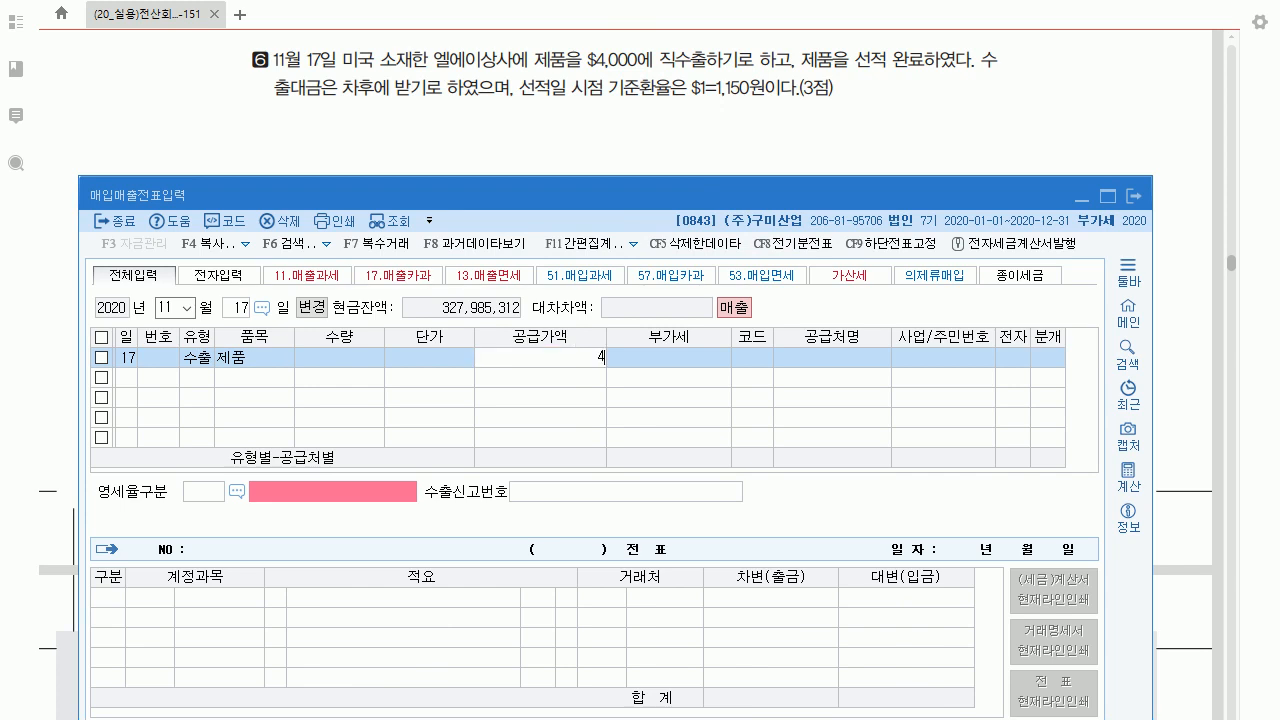
pyautogui.press('Return')
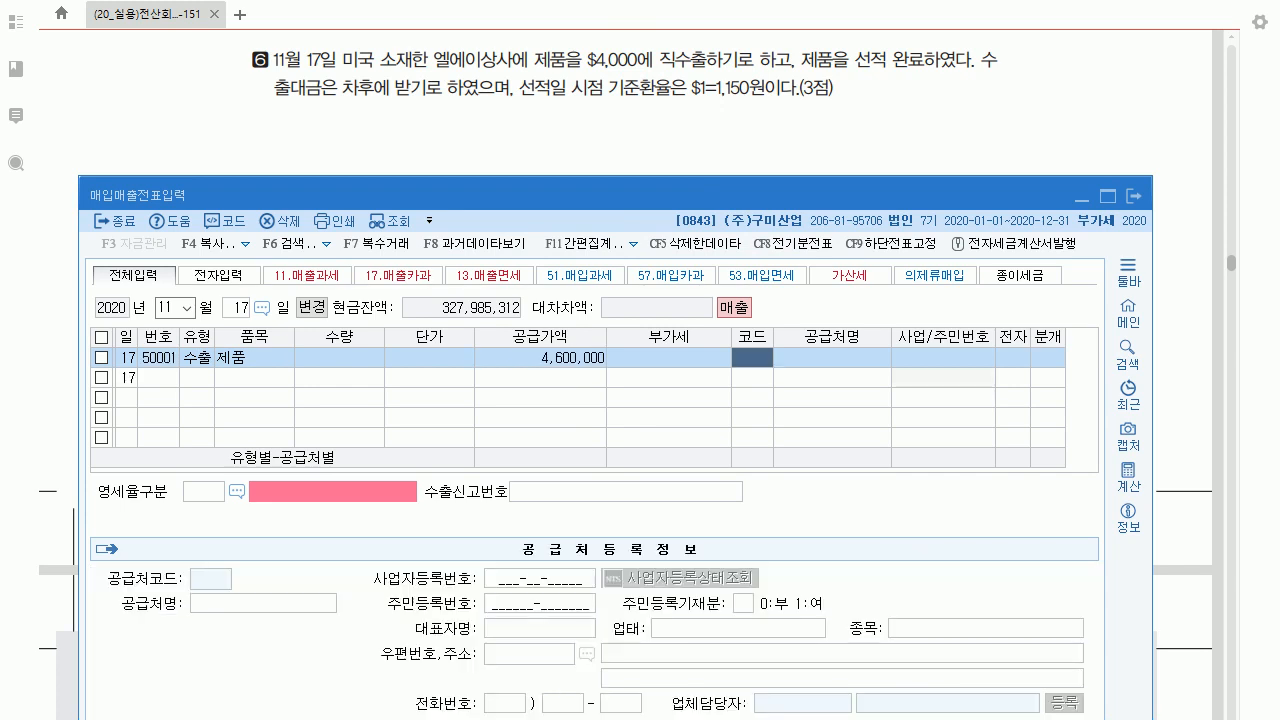
# Set the November 17 line's customer to 엘에이상사 and 영세율구분 to 1, 직접수출(대행수출 포함).
pyautogui.write('00175')
pyautogui.press('Return')
pyautogui.press('Return')
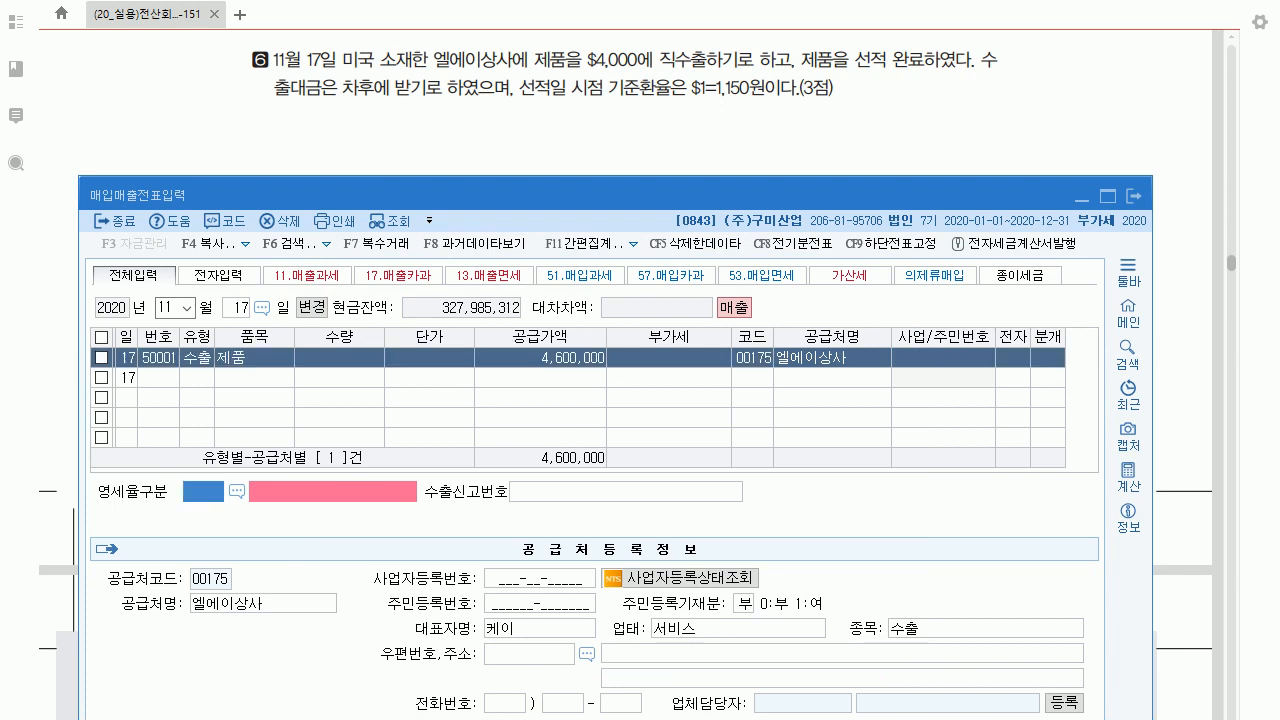
pyautogui.write('1')
pyautogui.press('Return')
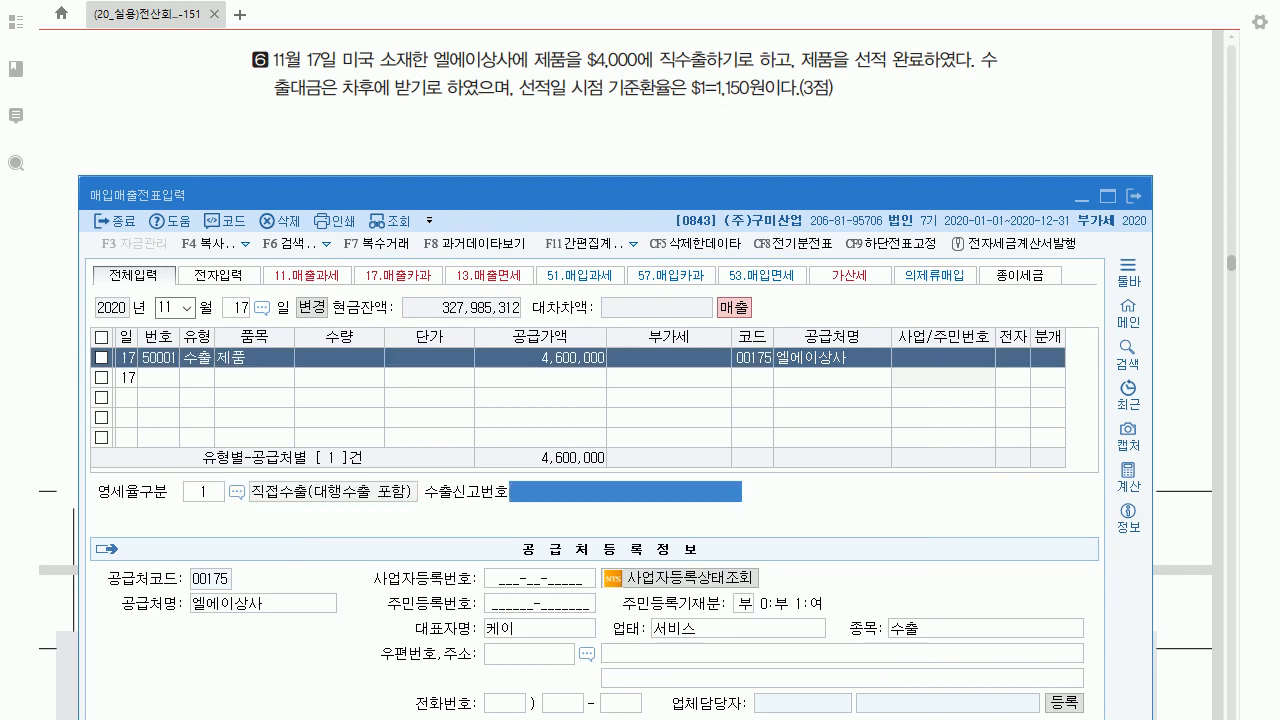
# Set the November 17 export sale's 분개 type to 2 (외상) and accept the 외상매출금 and 제품매출 lines.
pyautogui.press('Return')
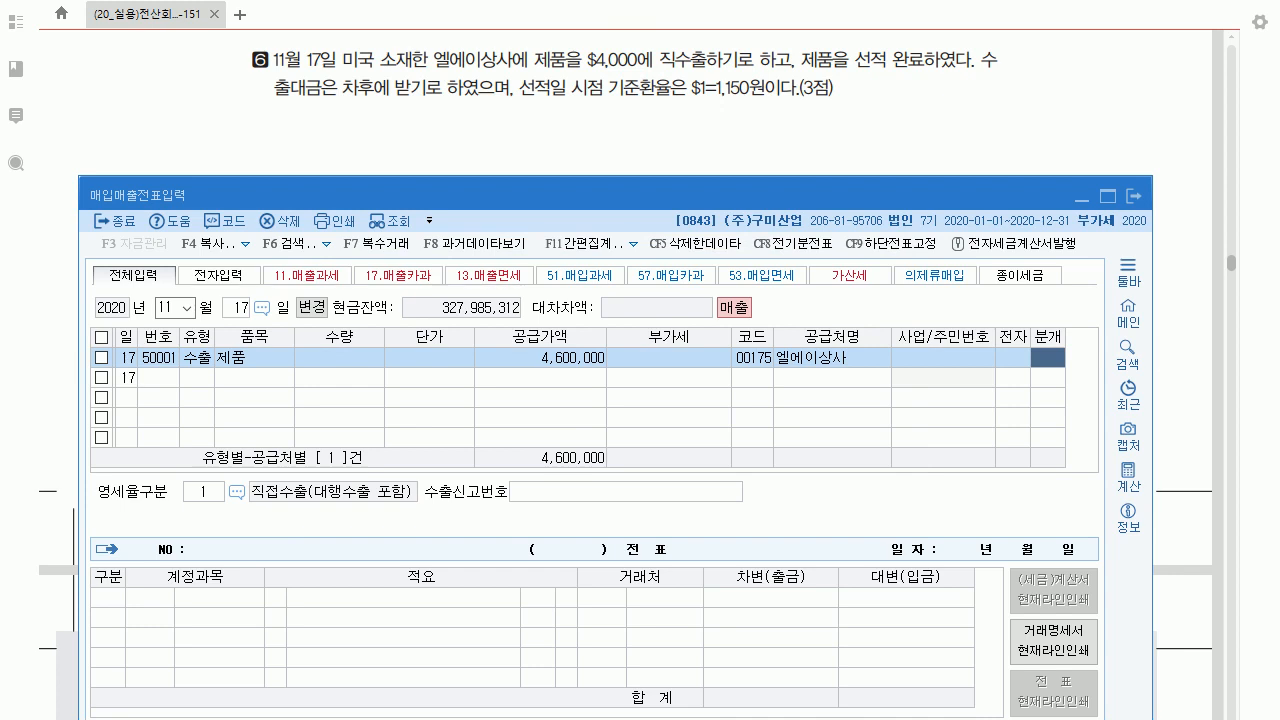
pyautogui.press('2')
pyautogui.press('Return')
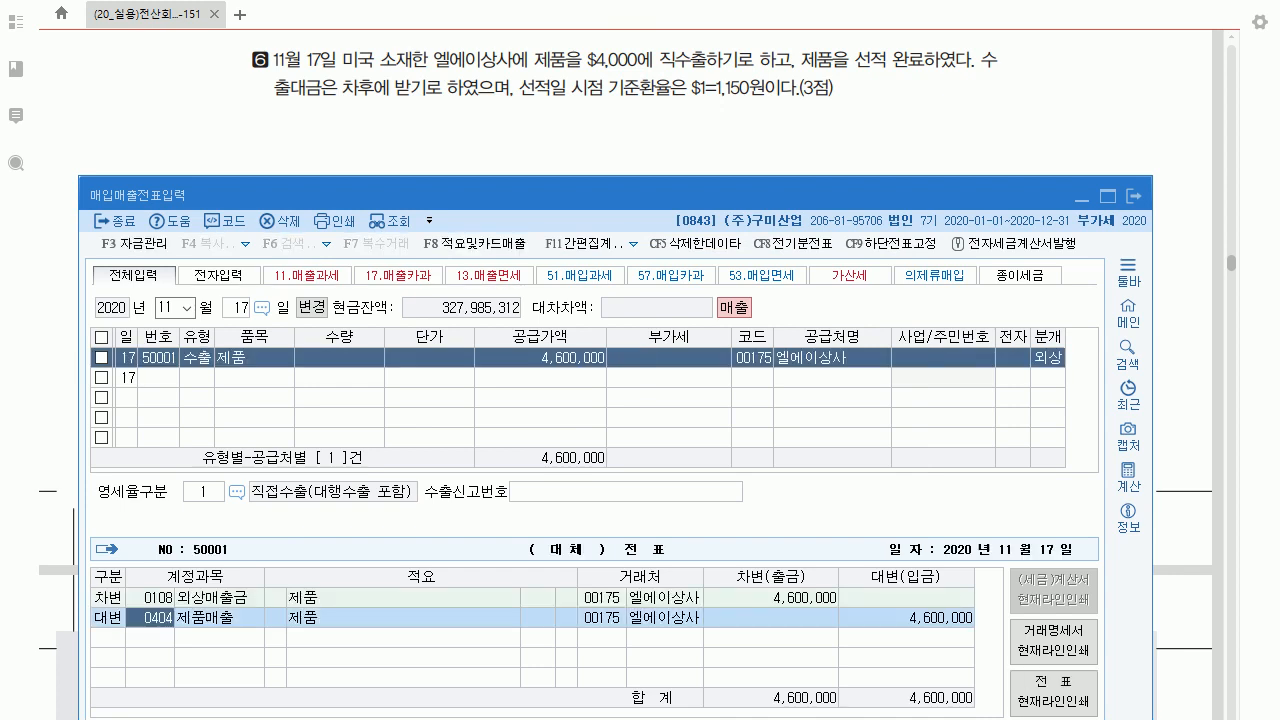
pyautogui.press('Return')
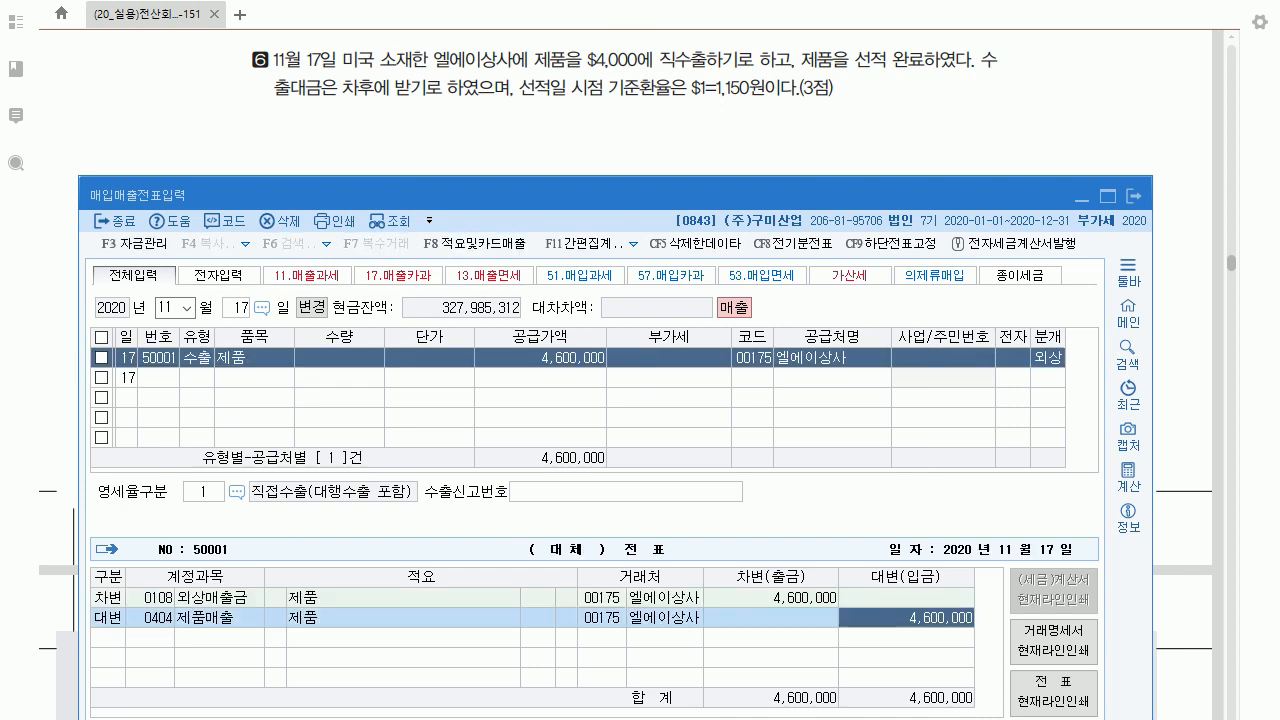
pyautogui.press('Return')
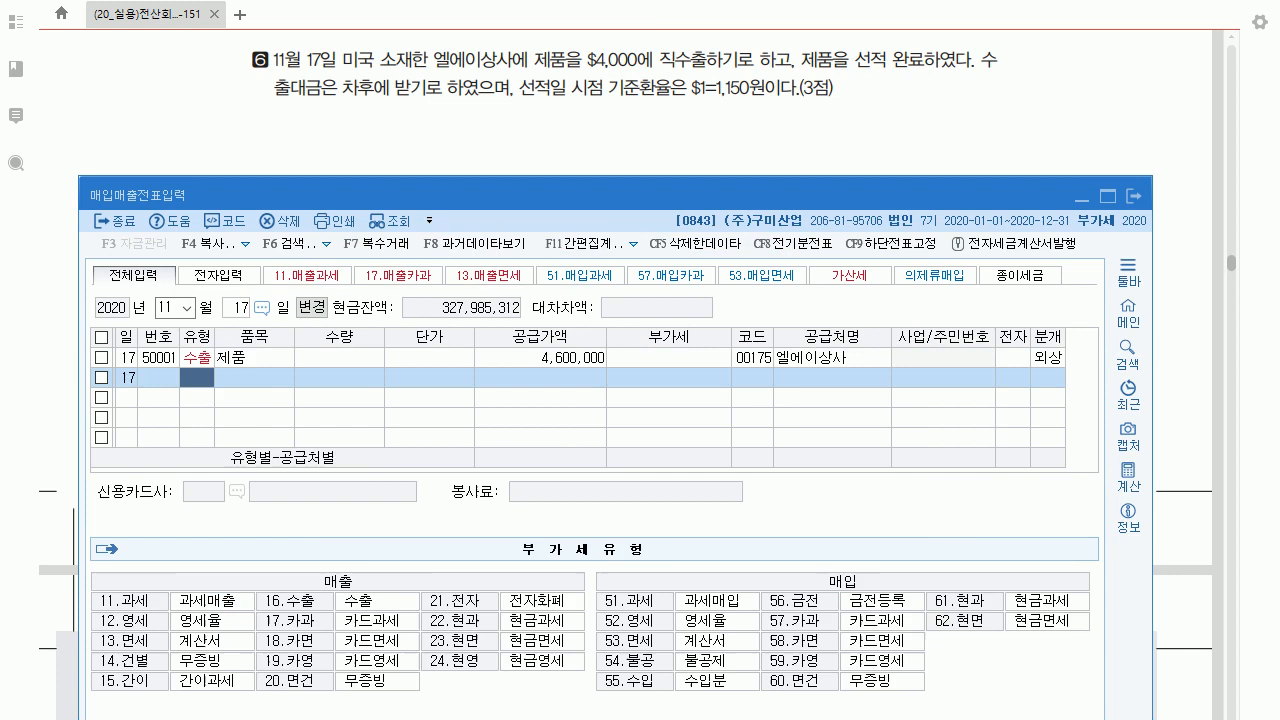
pyautogui.click(1048, 358)
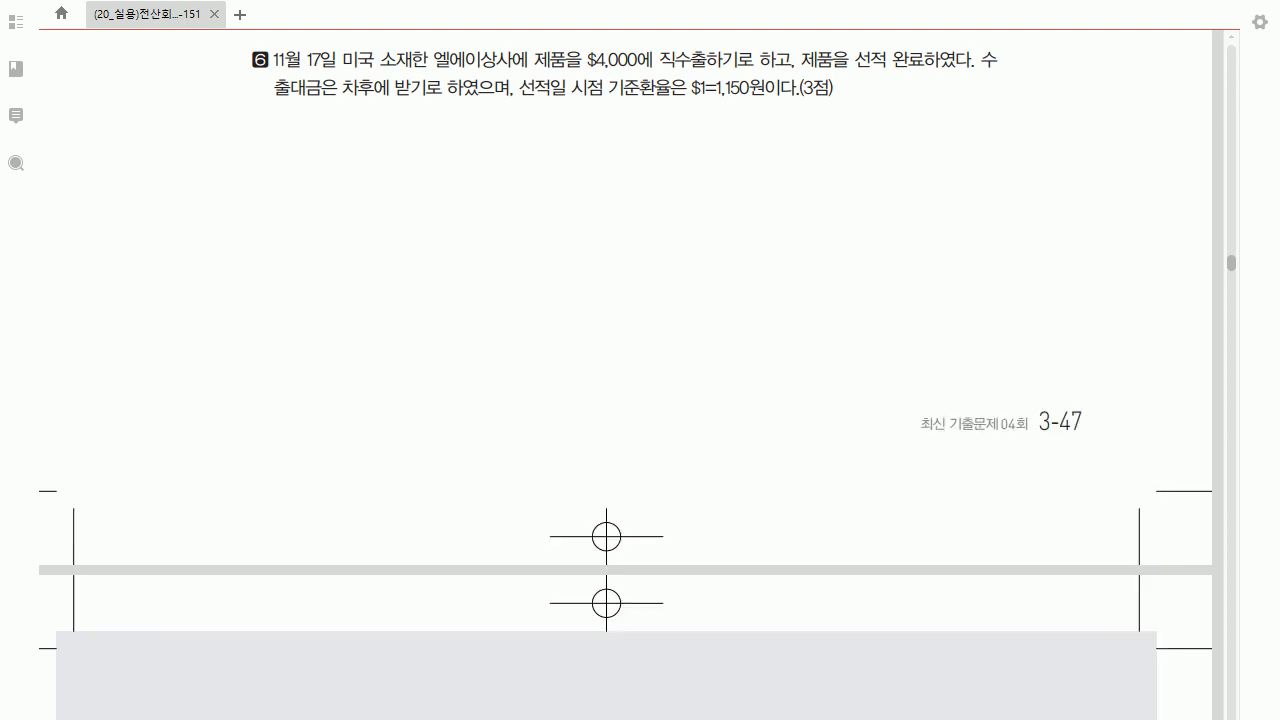
# Go to exam section 04, question 1, and bring up the June 30 voucher in KcLep's 일반전표입력.
pyautogui.scroll(-5, 640, 400)
pyautogui.scroll(-3, 625, 380)
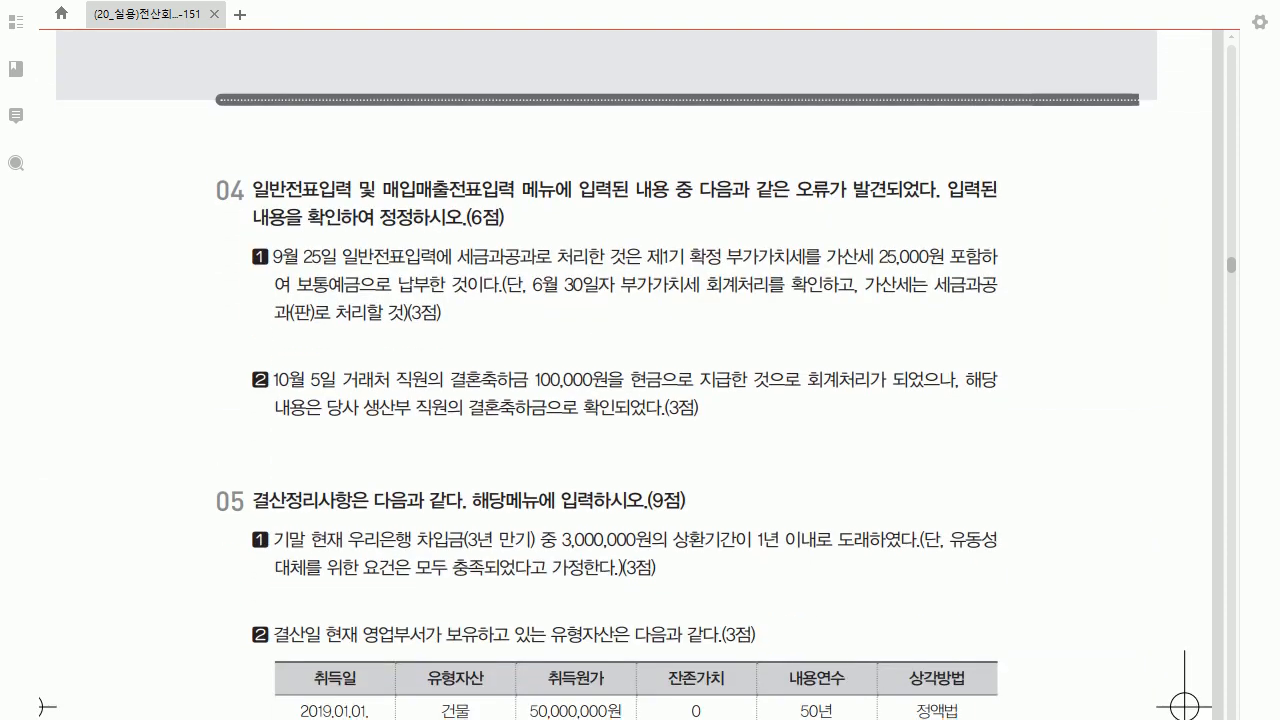
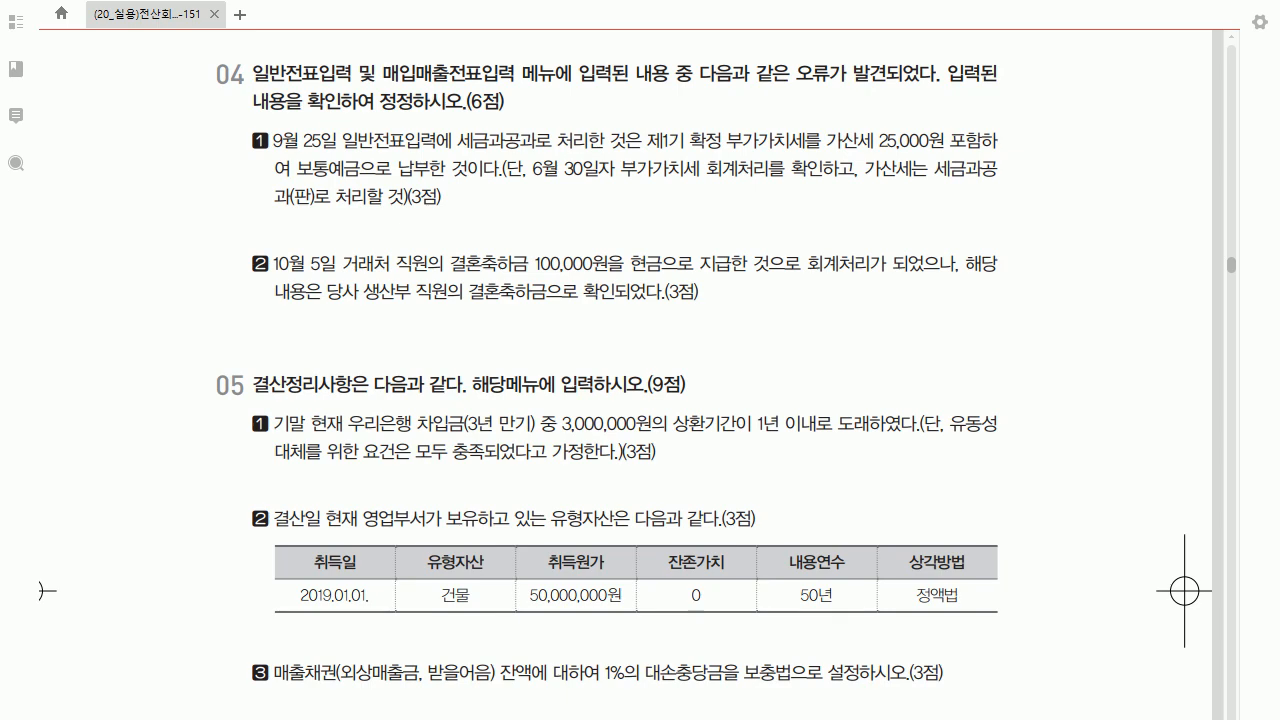
pyautogui.hotkey('alt', 'Tab')
pyautogui.click(134, 169)
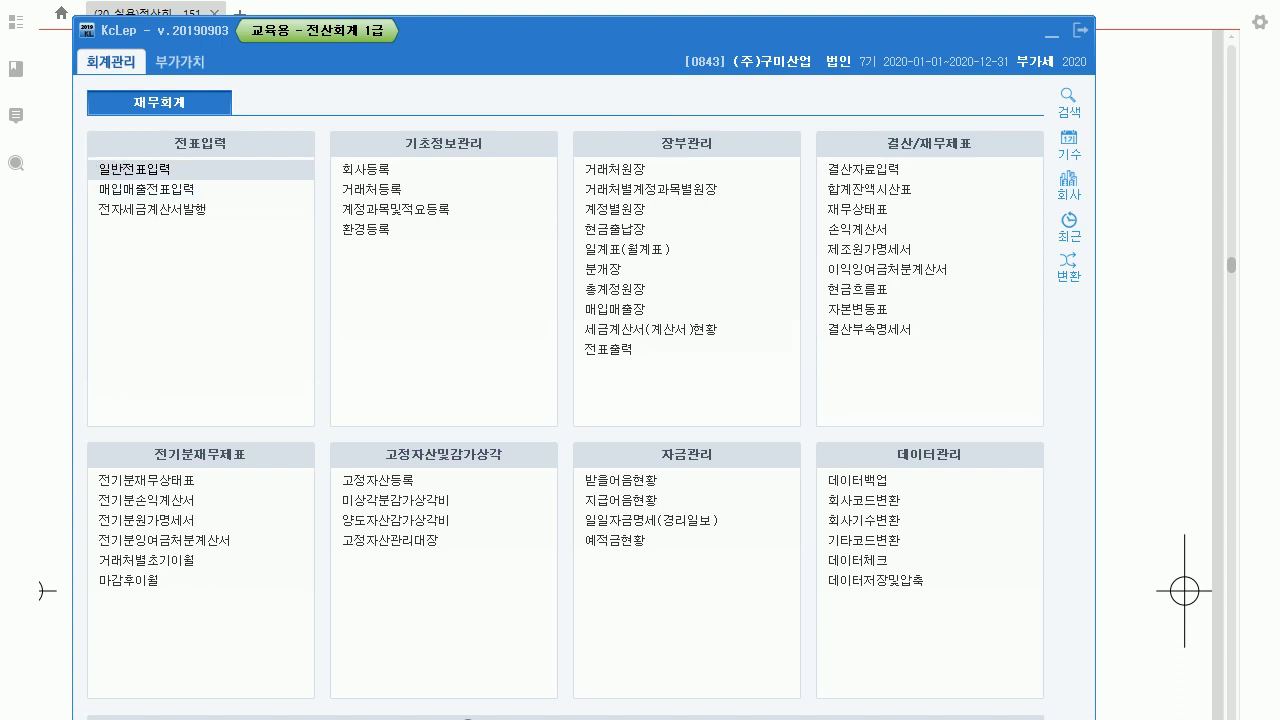
pyautogui.write('0630')
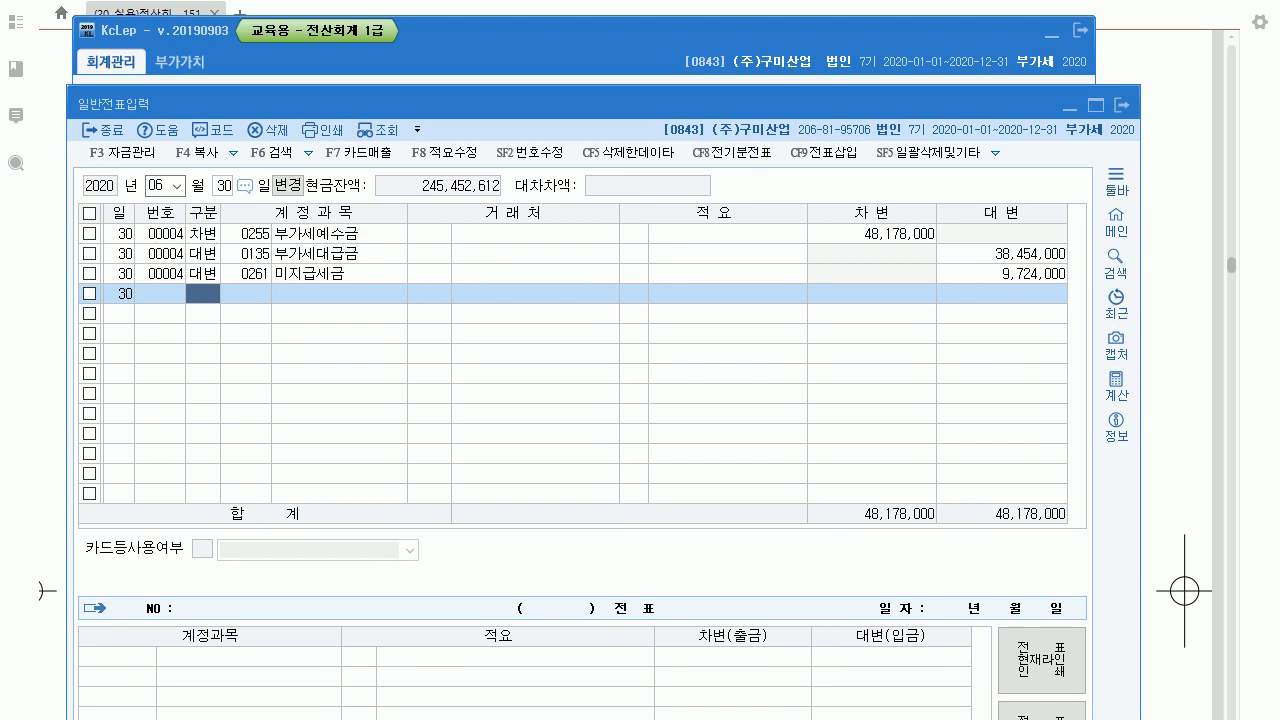
# Examine the June 30 VAT voucher's accounts and amounts for 부가세예수금, 부가세대급금 and 미지급세금.
pyautogui.click(872, 234)
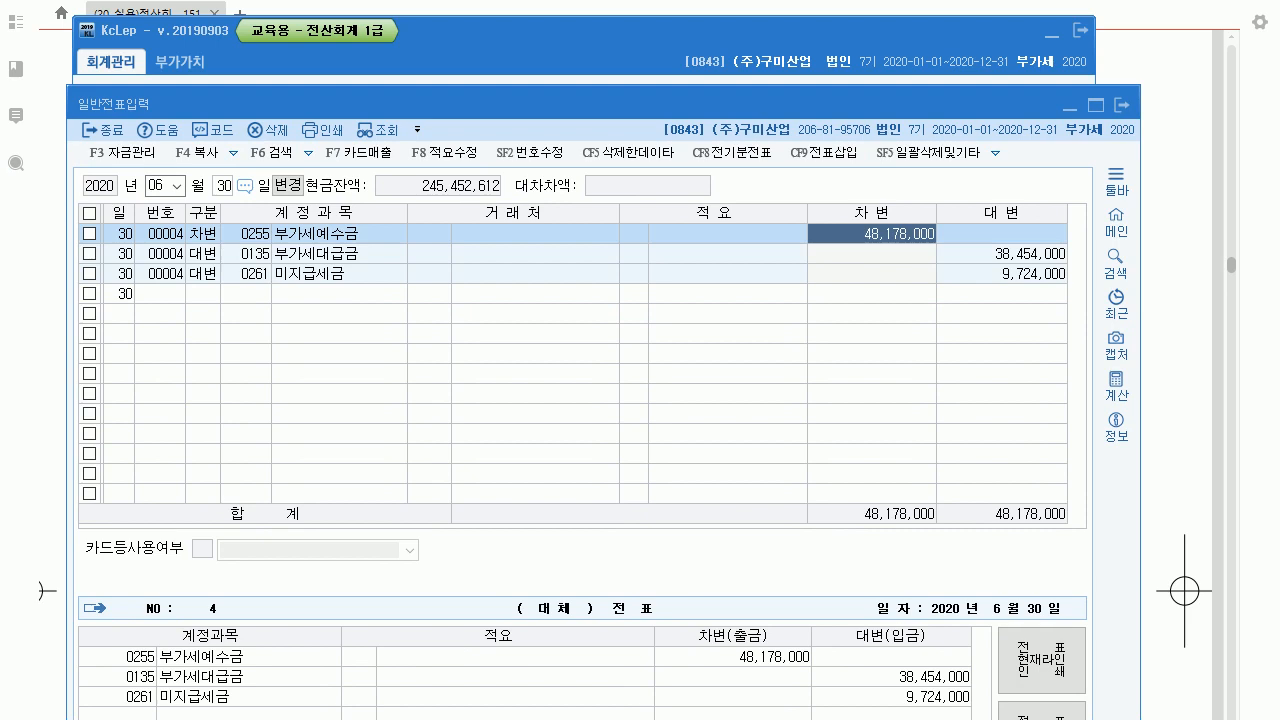
pyautogui.click(246, 254)
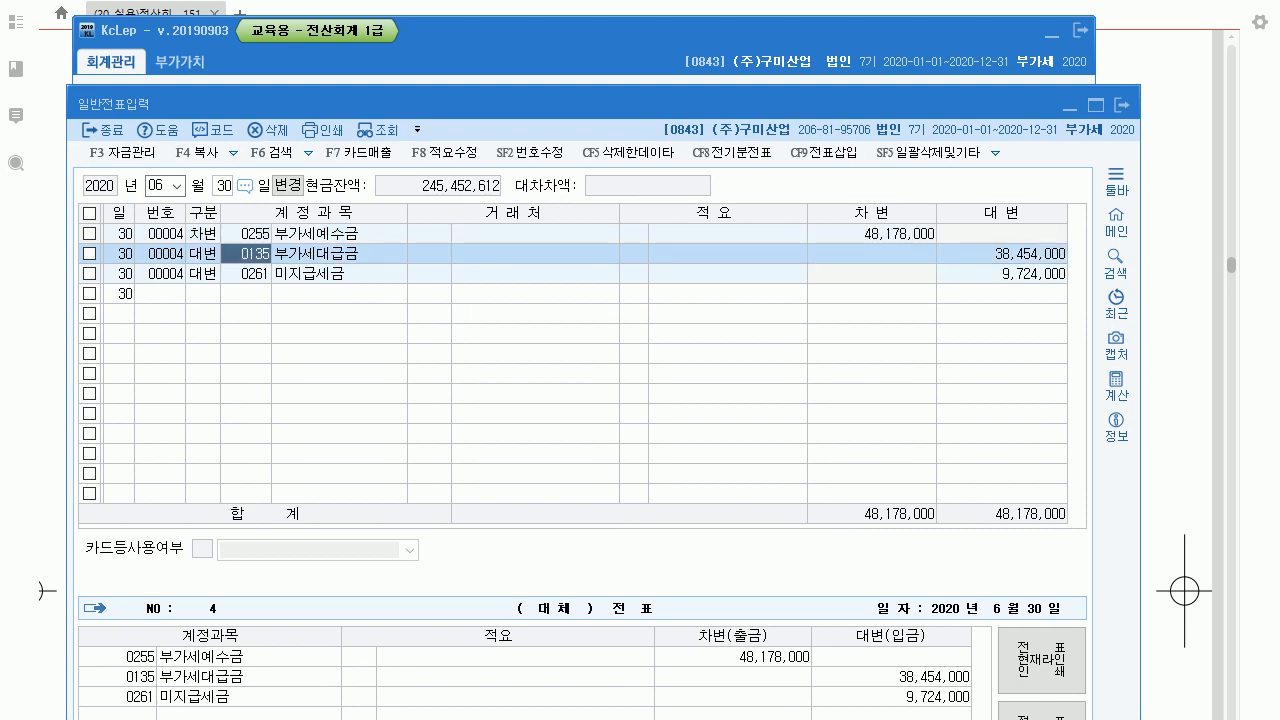
pyautogui.click(1002, 254)
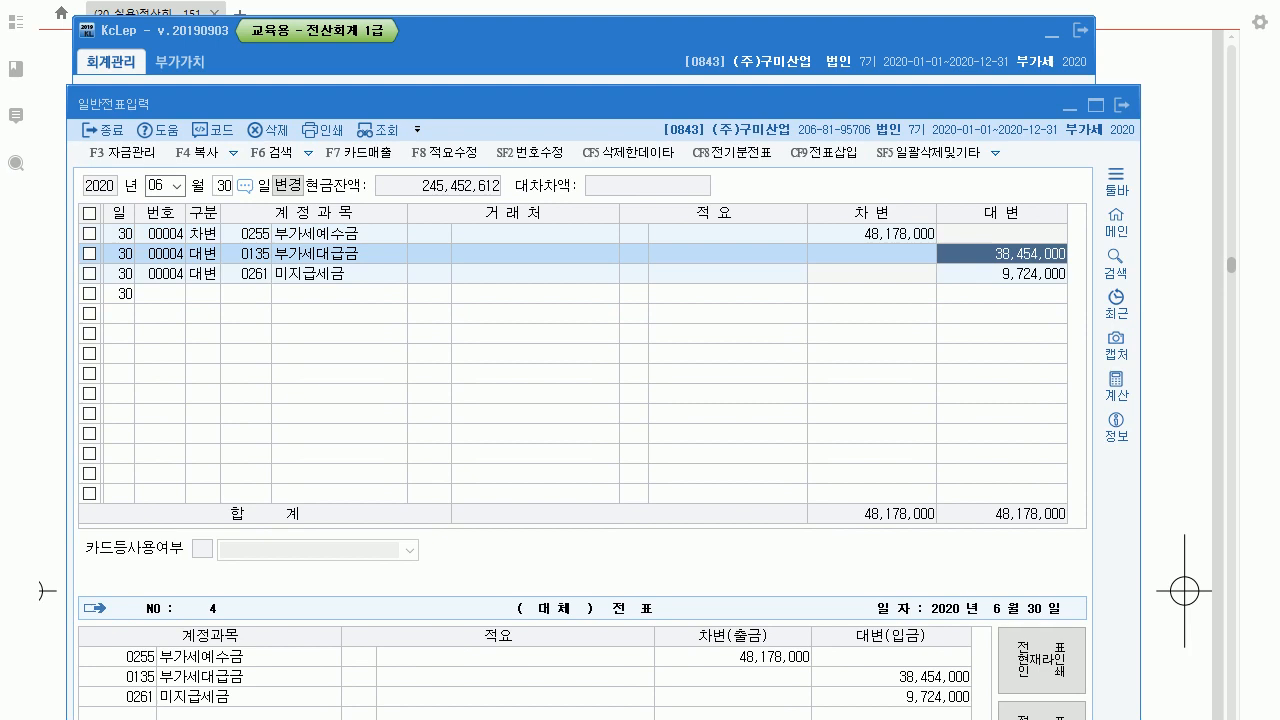
pyautogui.click(872, 234)
pyautogui.click(1002, 254)
pyautogui.click(872, 234)
pyautogui.click(1002, 254)
pyautogui.click(1002, 274)
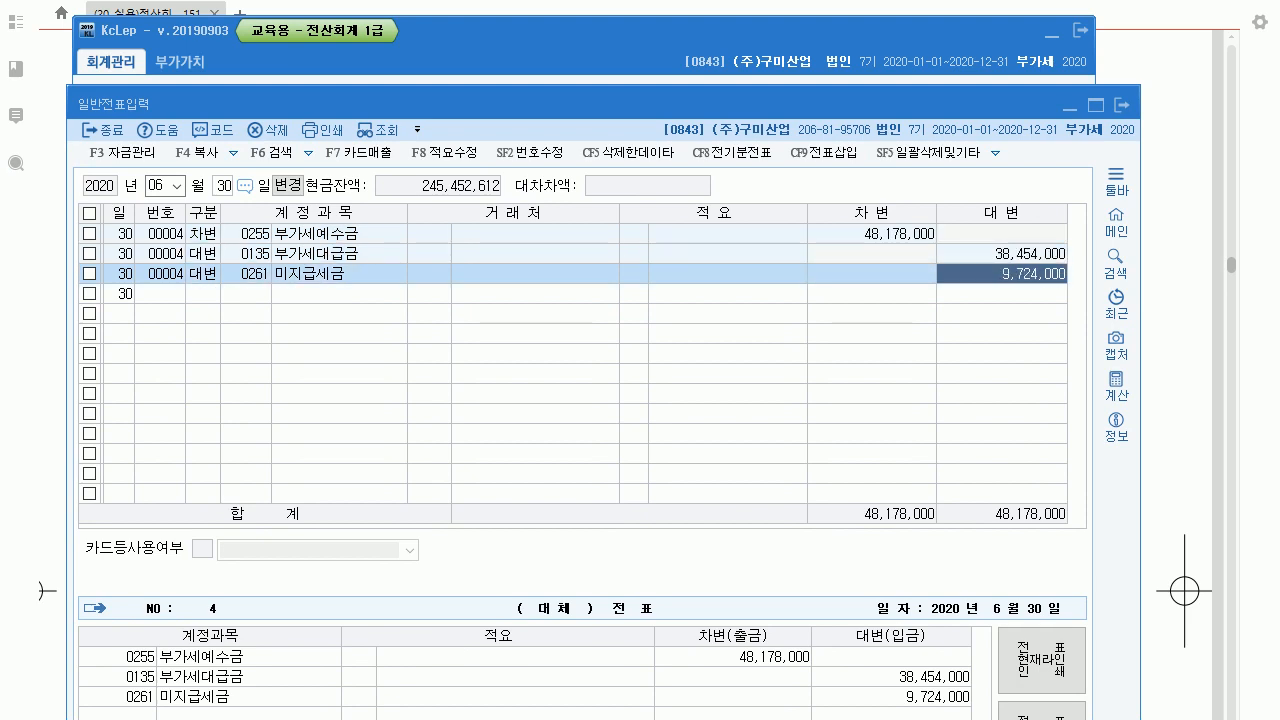
pyautogui.moveTo(420, 104); pyautogui.dragTo(417, 90)
pyautogui.click(243, 260)
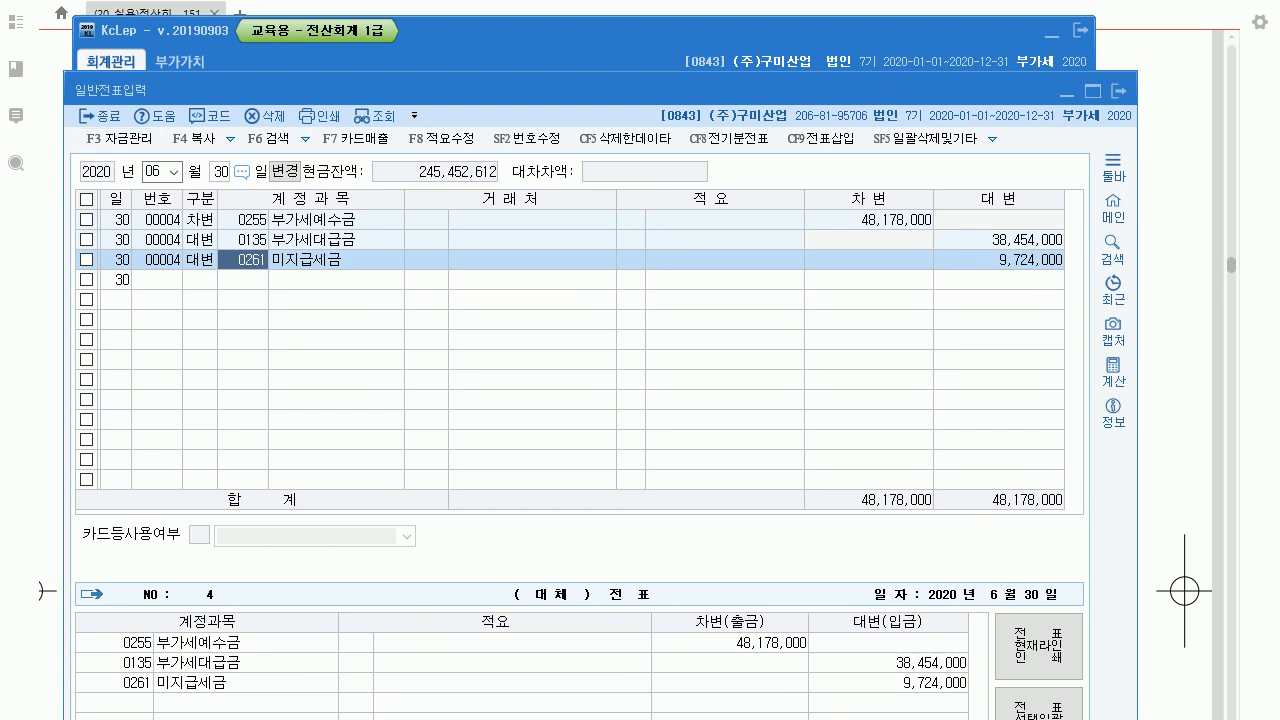
# Set the 일반전표입력 date to September 25 to bring up the VAT payment voucher.
pyautogui.click(152, 171)
pyautogui.write('09')
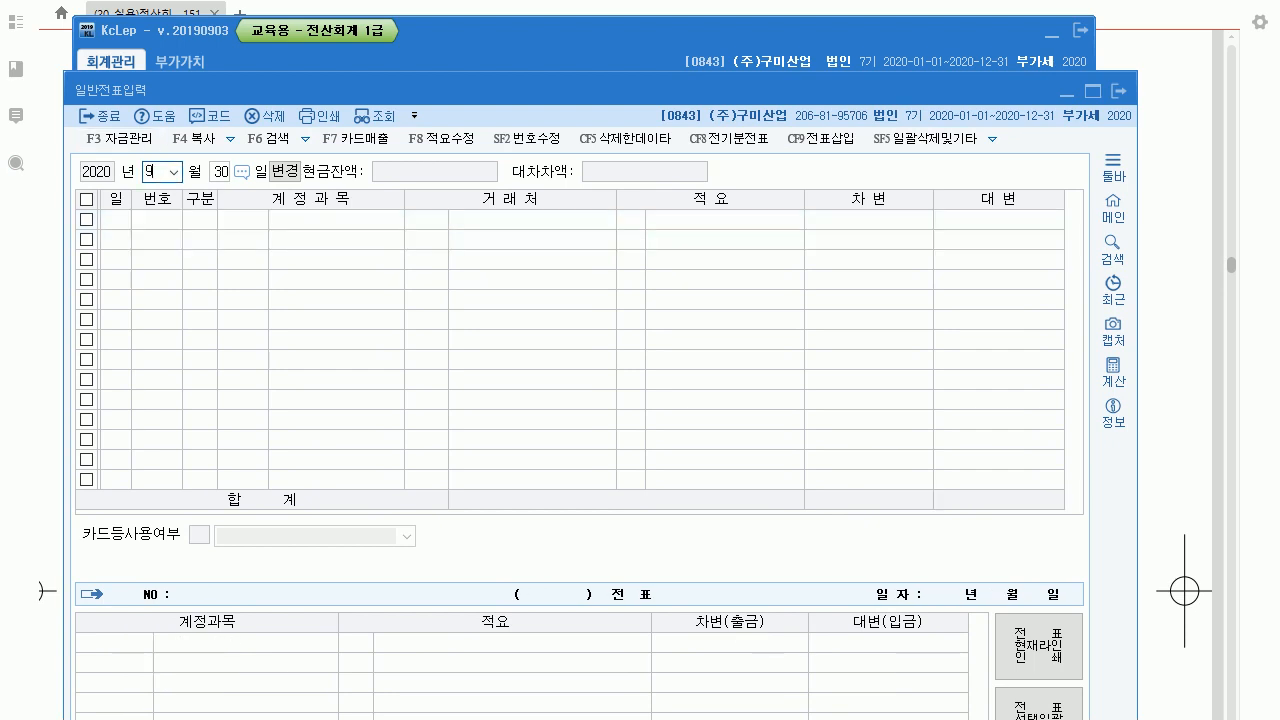
pyautogui.press('Return')
pyautogui.write('25')
pyautogui.press('Return')
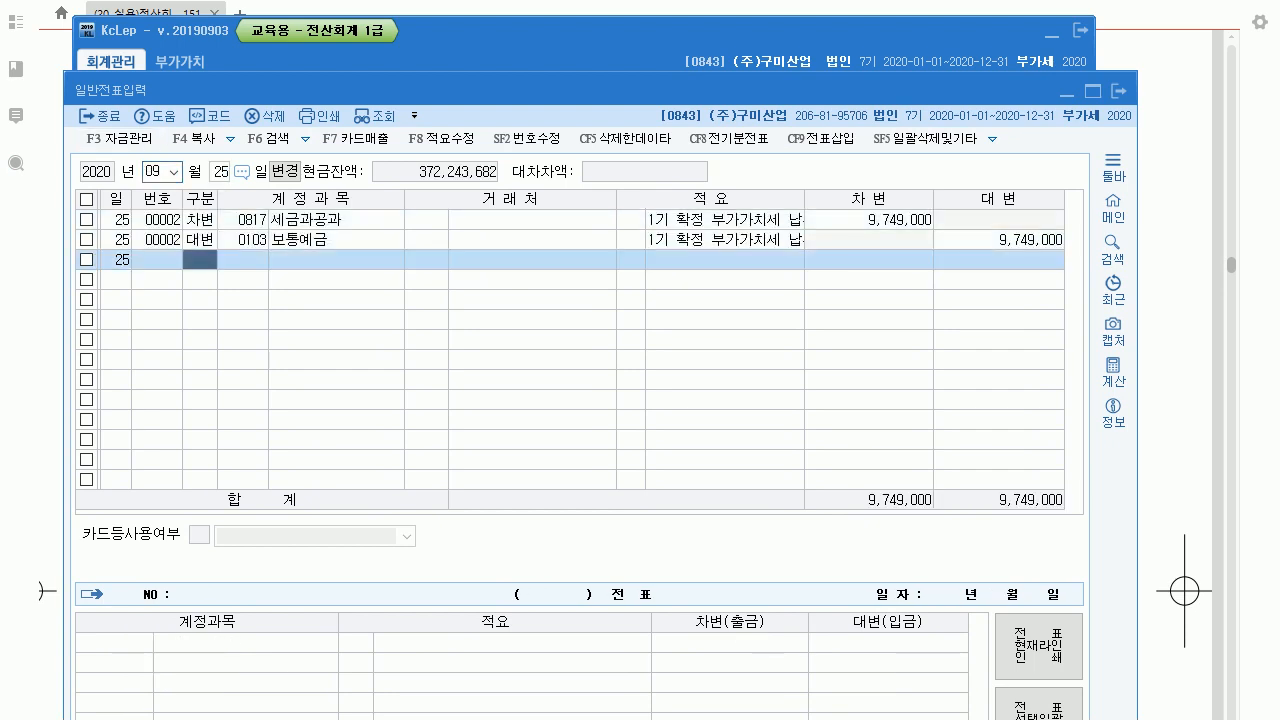
# Change the September 25 세금과공과 line's account to 0261 미지급세금 and set its 차변 amount to 9,724,000.
pyautogui.click(244, 220)
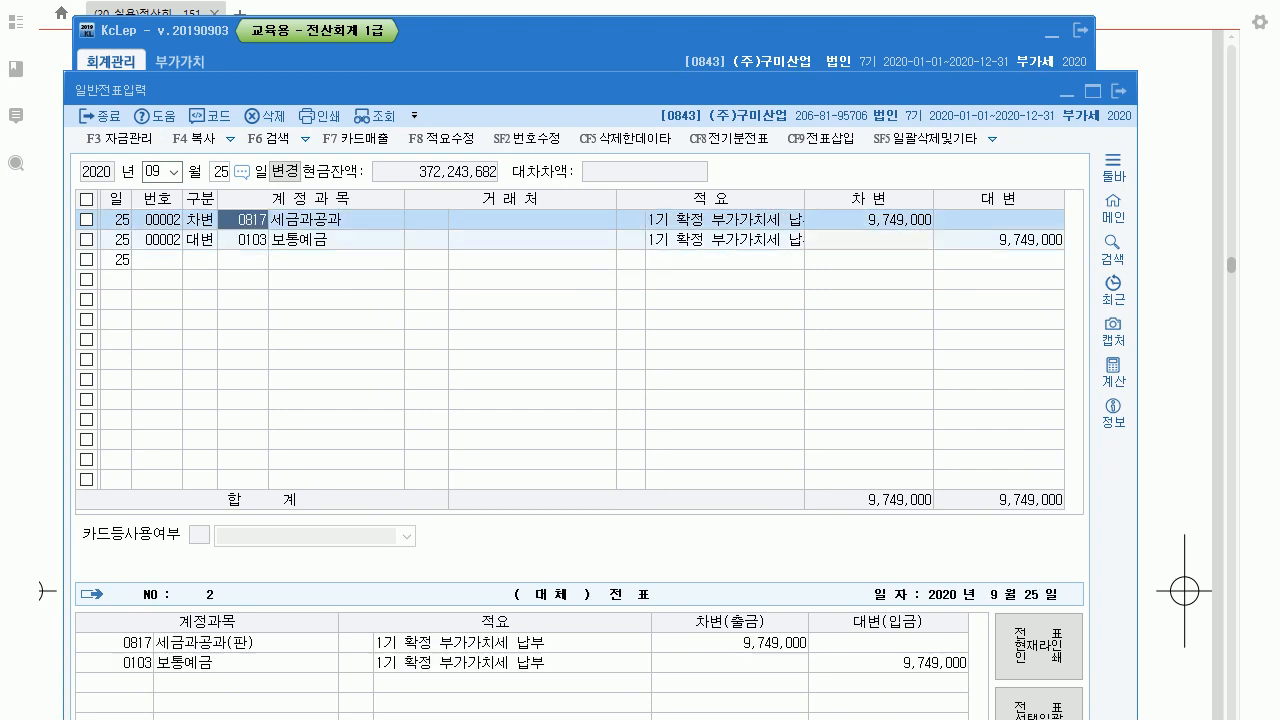
pyautogui.write('261')
pyautogui.press('Return')
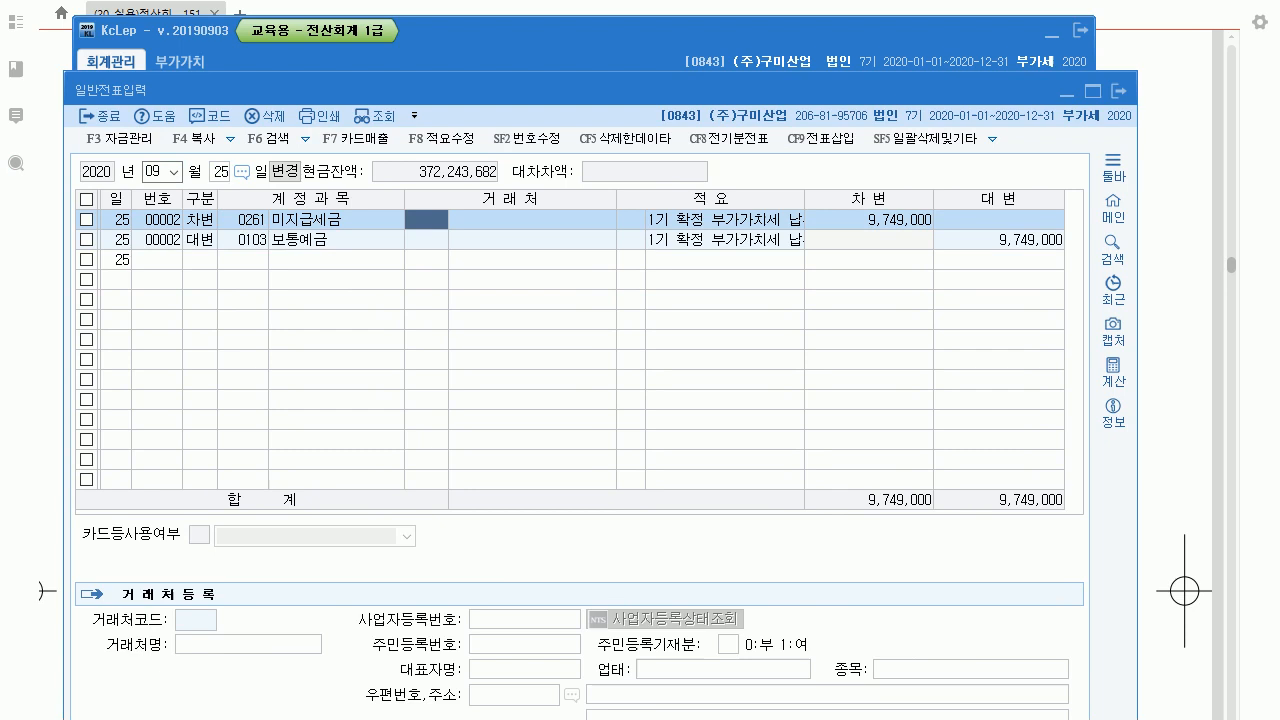
pyautogui.press('Return')
pyautogui.press('Return')
pyautogui.press('Return')
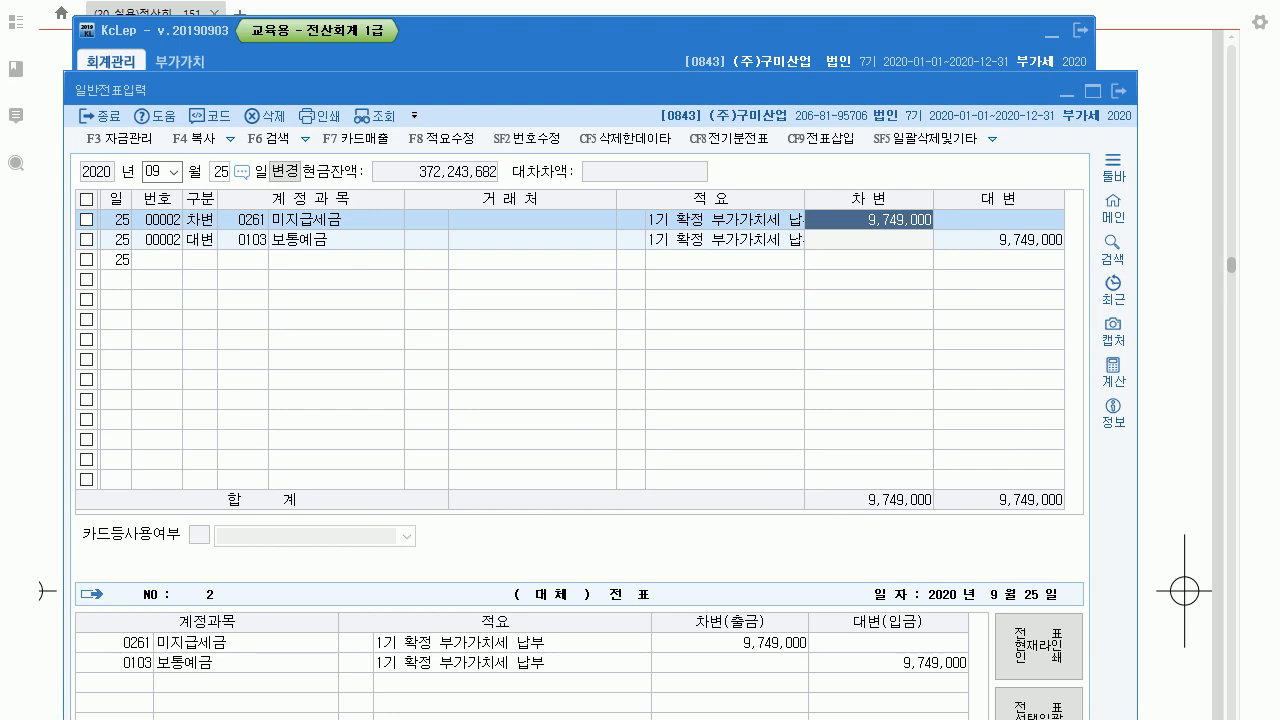
pyautogui.write('9,724,000')
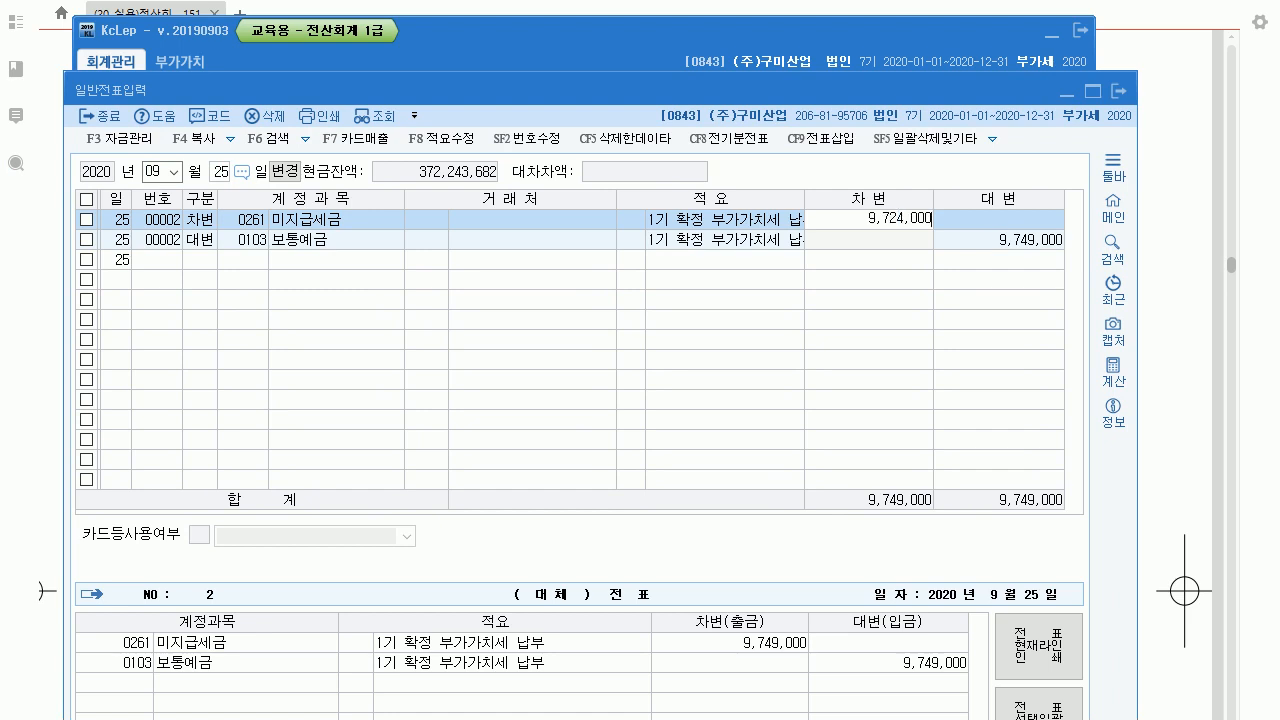
pyautogui.press('Return')
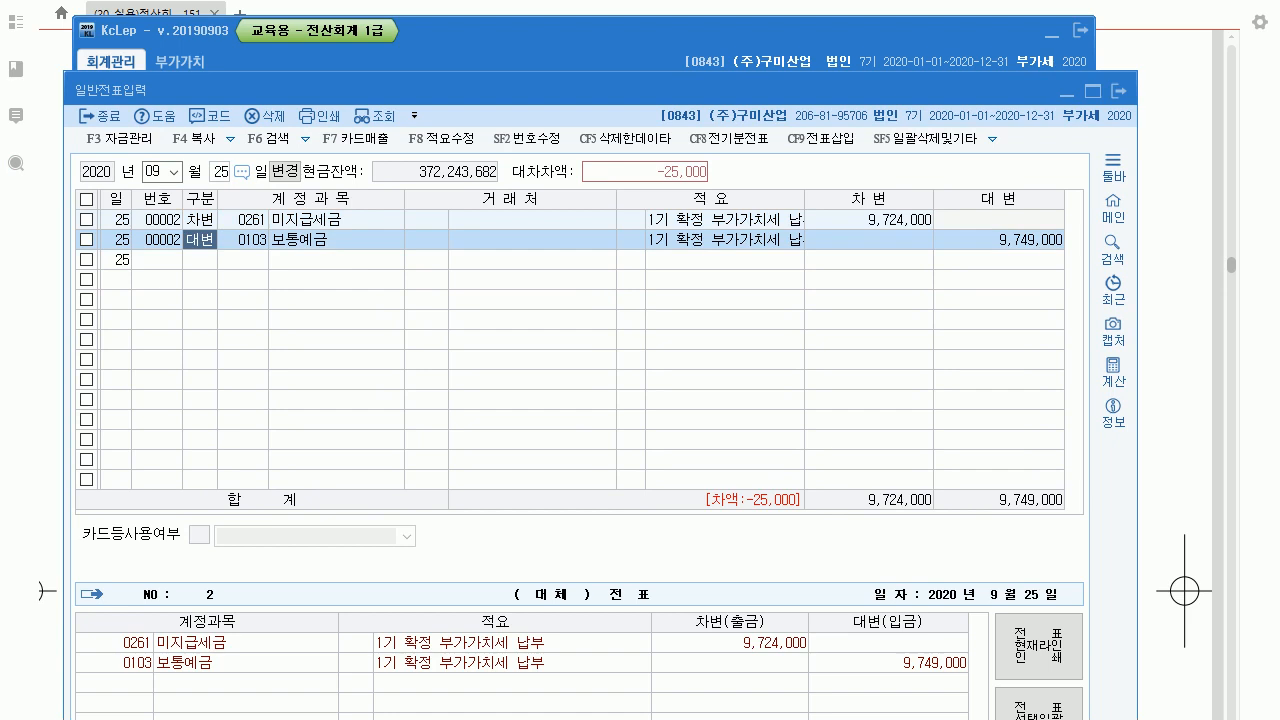
# Insert a 차변 line for account 0817 세금과공과 with 25,000 above the 보통예금 line of the September 25 voucher.
pyautogui.press('Down')
pyautogui.press('Up')
pyautogui.click(826, 138)
pyautogui.write('3')
pyautogui.press('Return')
pyautogui.write('817')
pyautogui.press('Return')
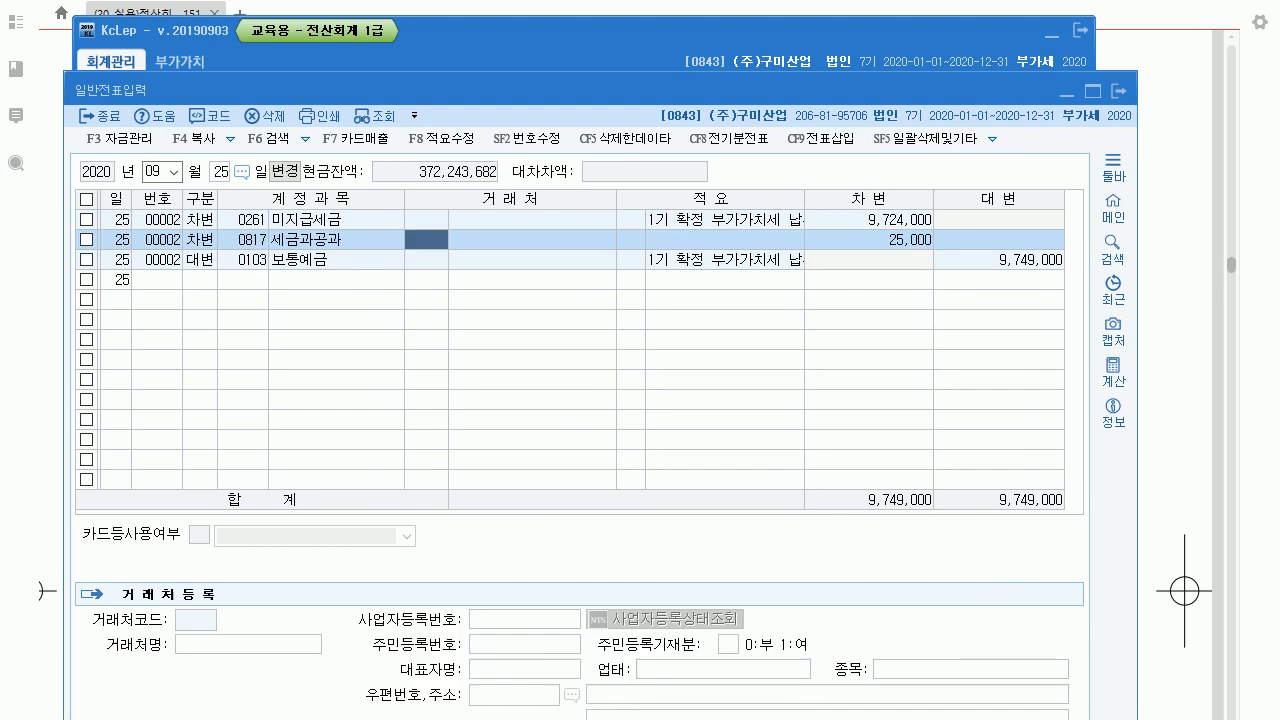
pyautogui.press('Return')
pyautogui.press('Down')
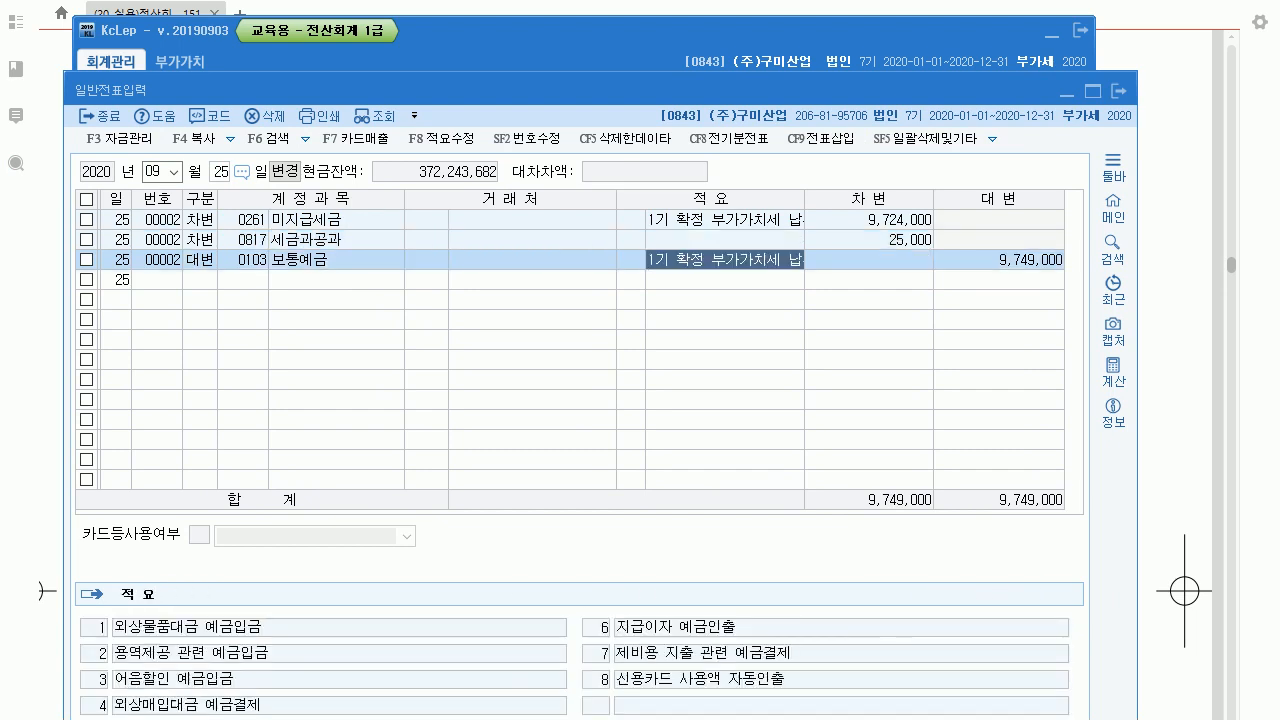
pyautogui.press('Down')
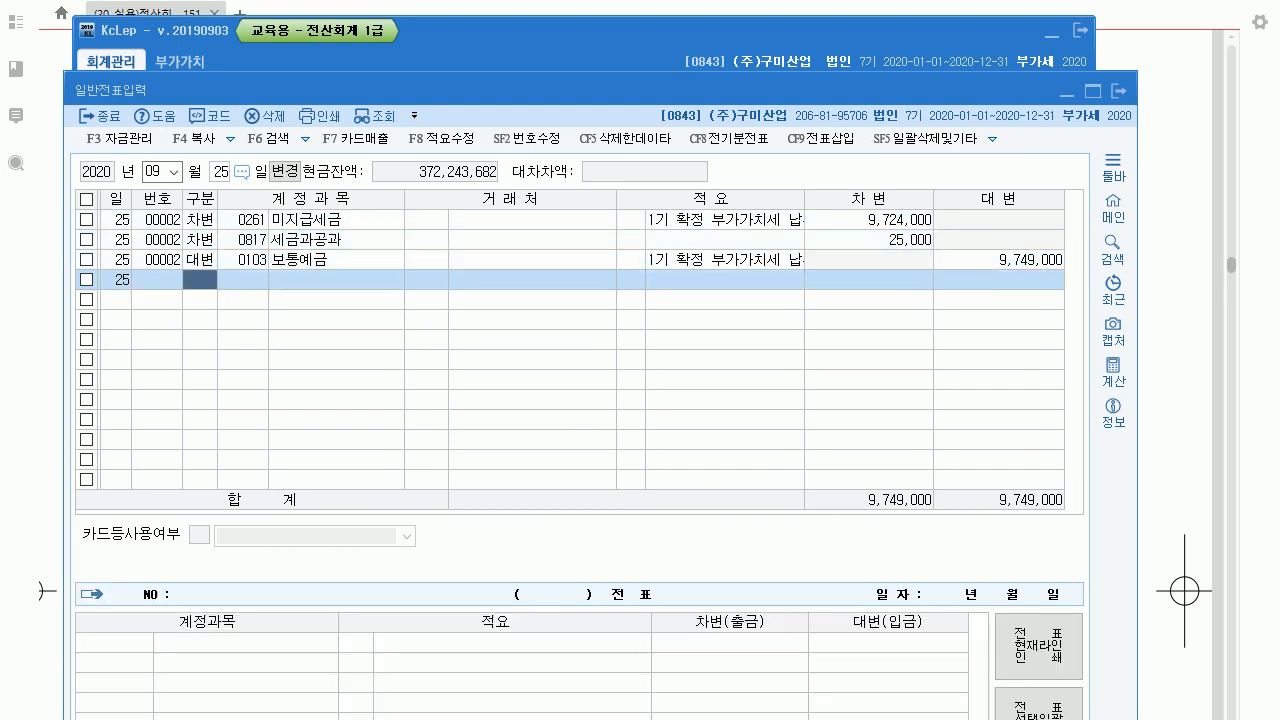
# Review the accounts, partner fields and 차변 amounts of the corrected September 25 voucher.
pyautogui.click(426, 220)
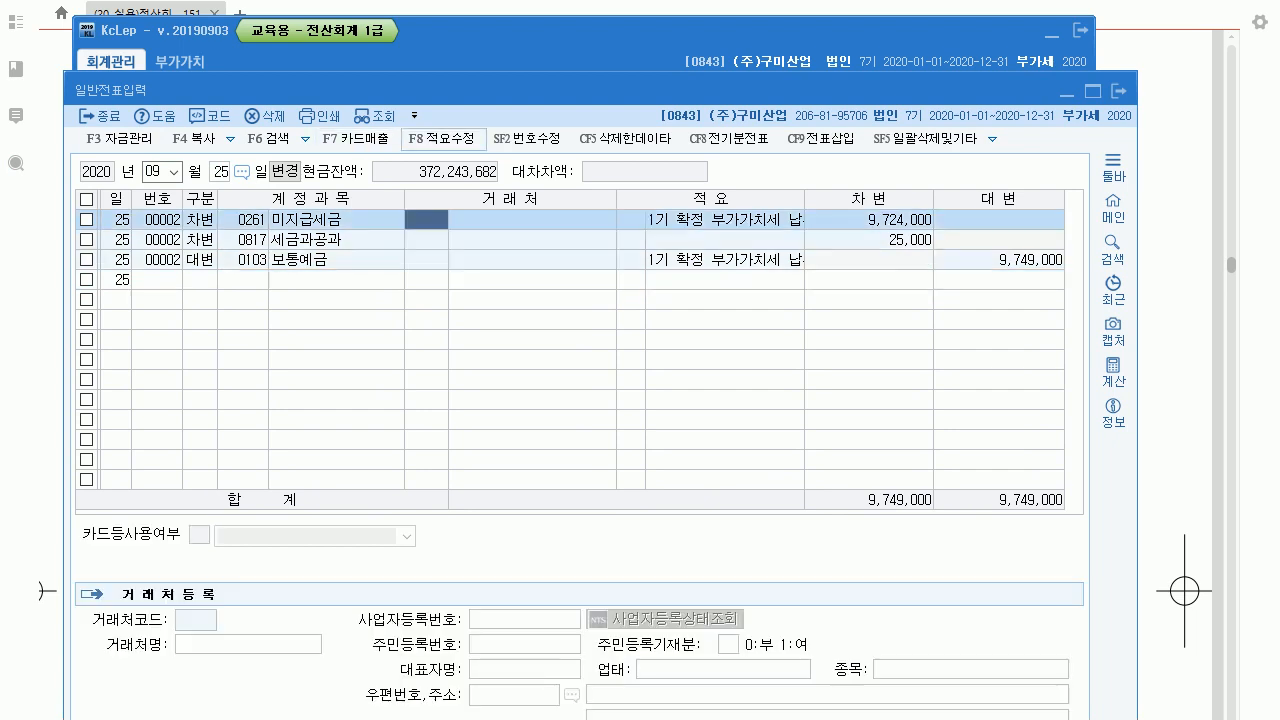
pyautogui.moveTo(600, 91); pyautogui.dragTo(590, 88)
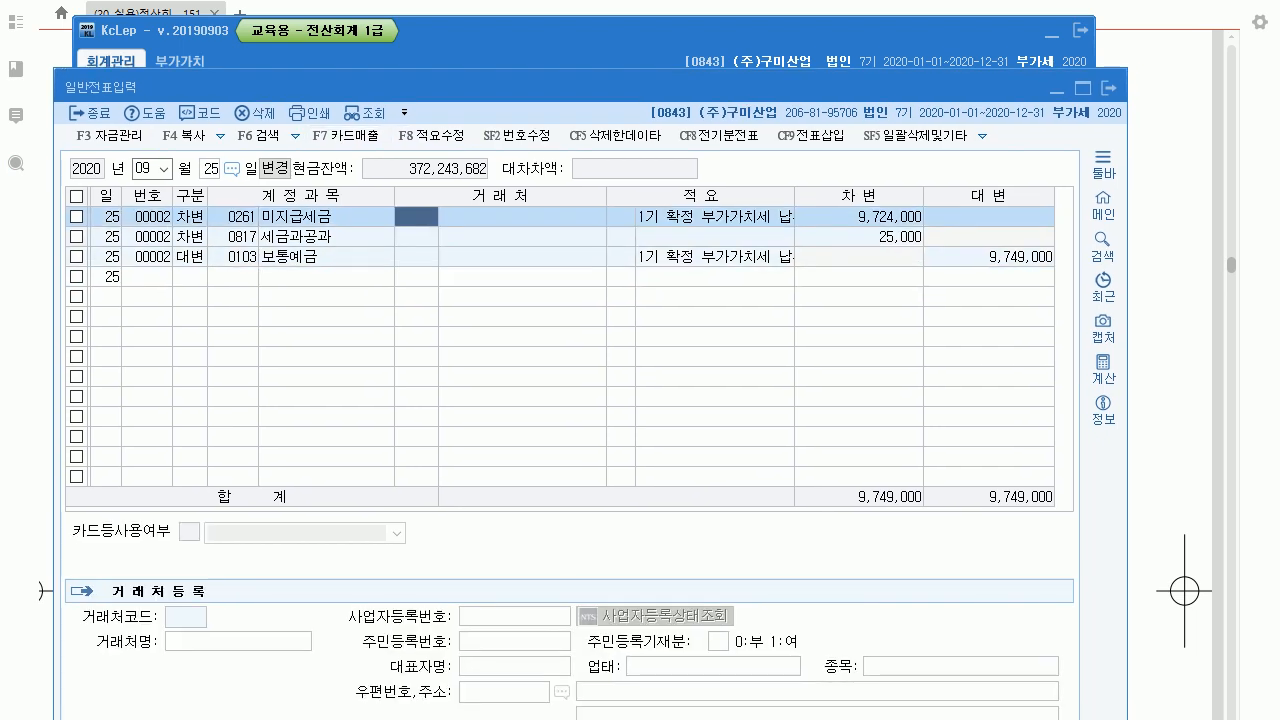
pyautogui.click(860, 217)
pyautogui.click(860, 237)
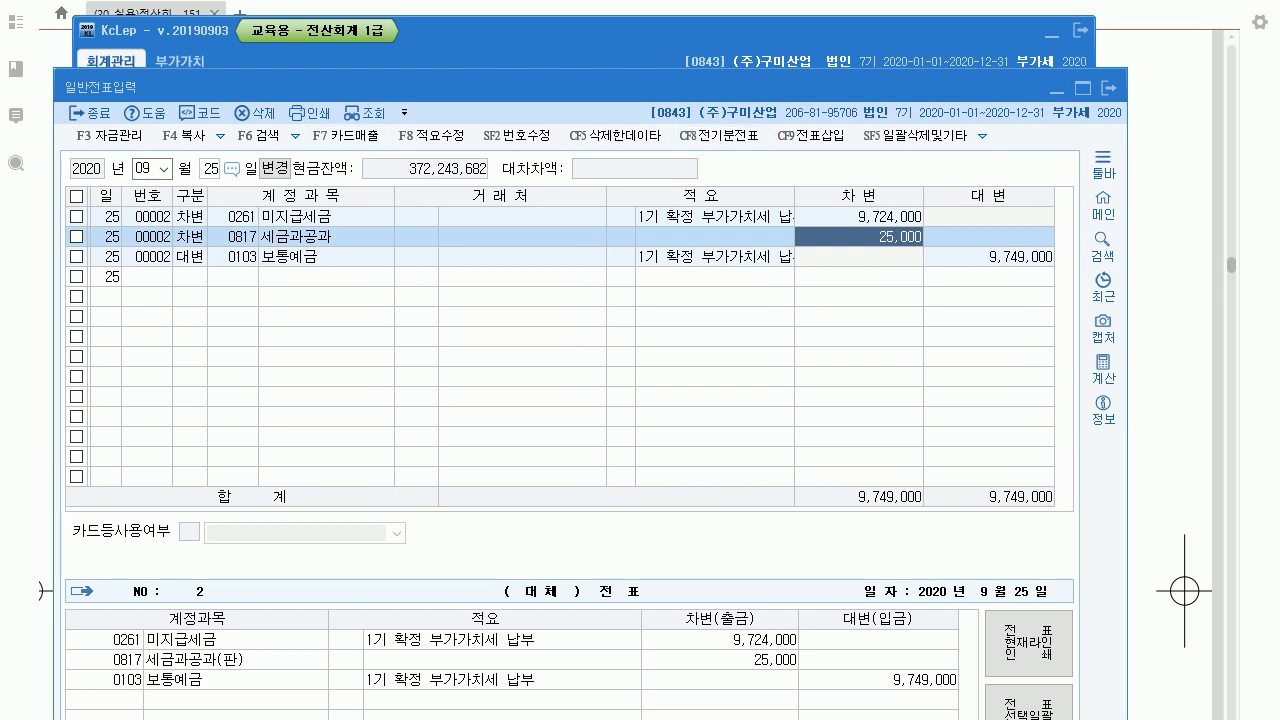
pyautogui.click(240, 217)
pyautogui.click(416, 237)
pyautogui.click(240, 257)
pyautogui.click(416, 217)
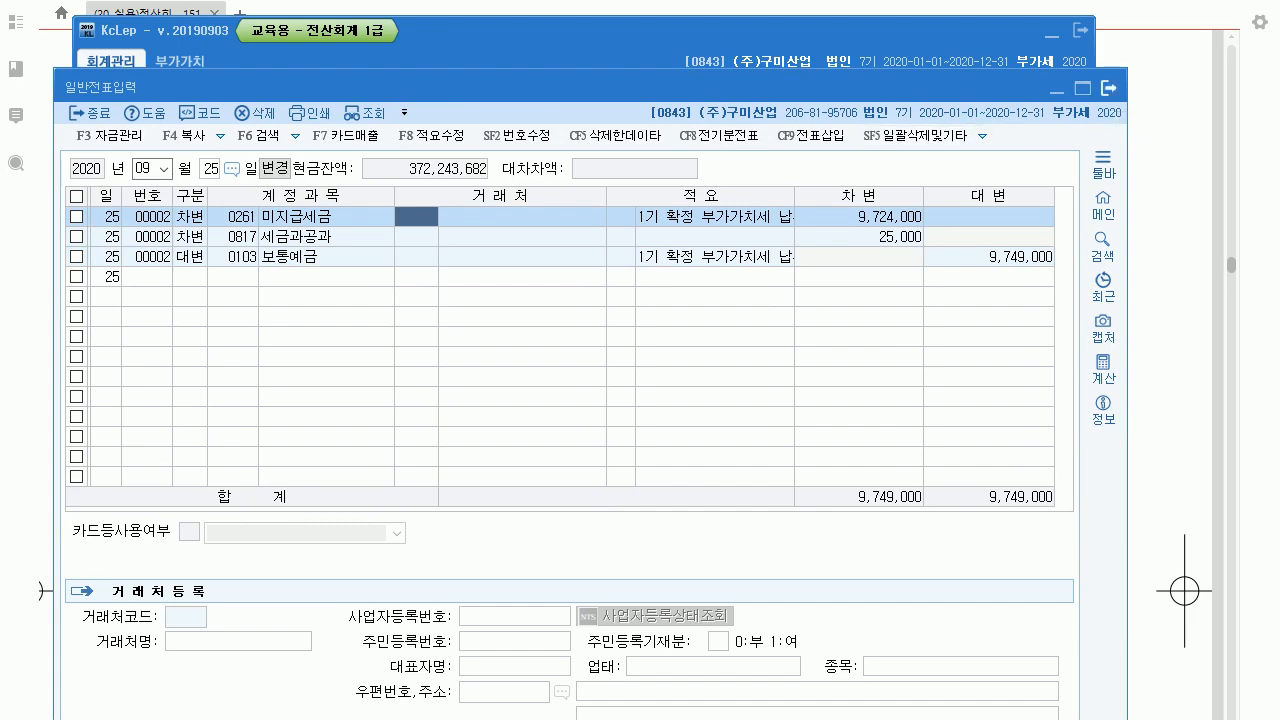
# Go to exam section 04, question 2, and bring up the October 5 voucher in KcLep's 일반전표입력.
pyautogui.click(1184, 591)
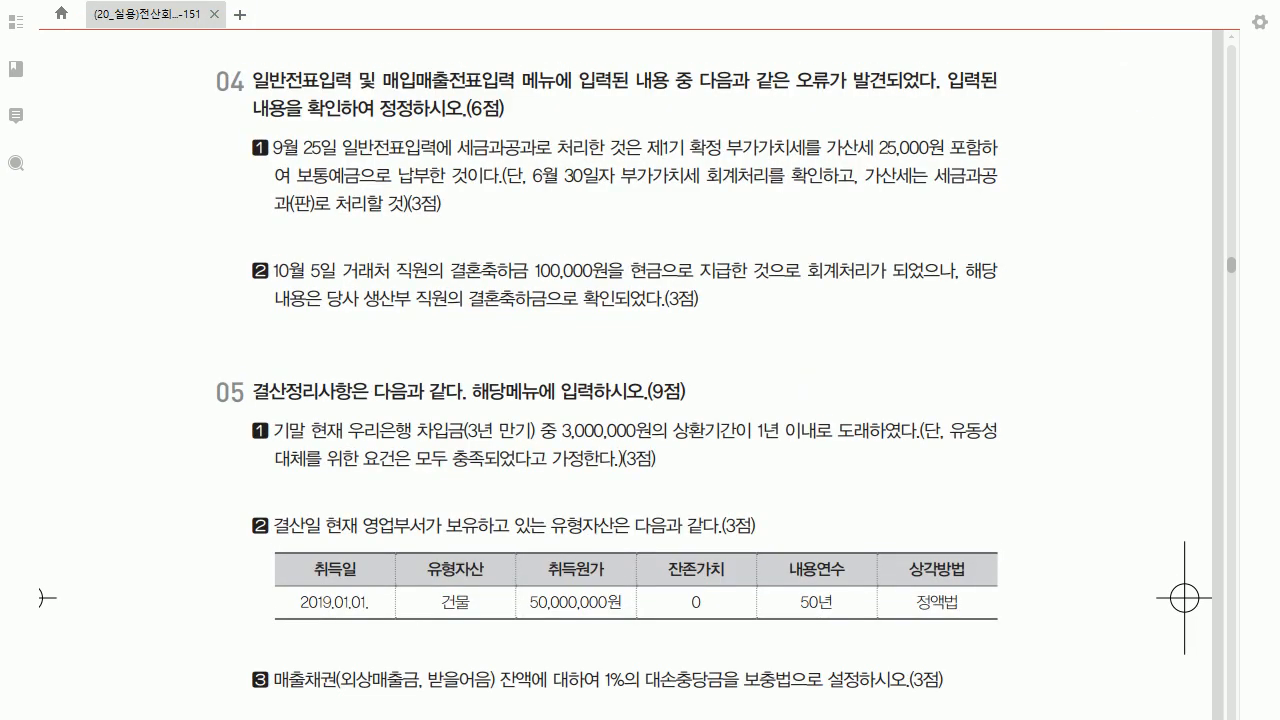
pyautogui.scroll(-3, 625, 375)
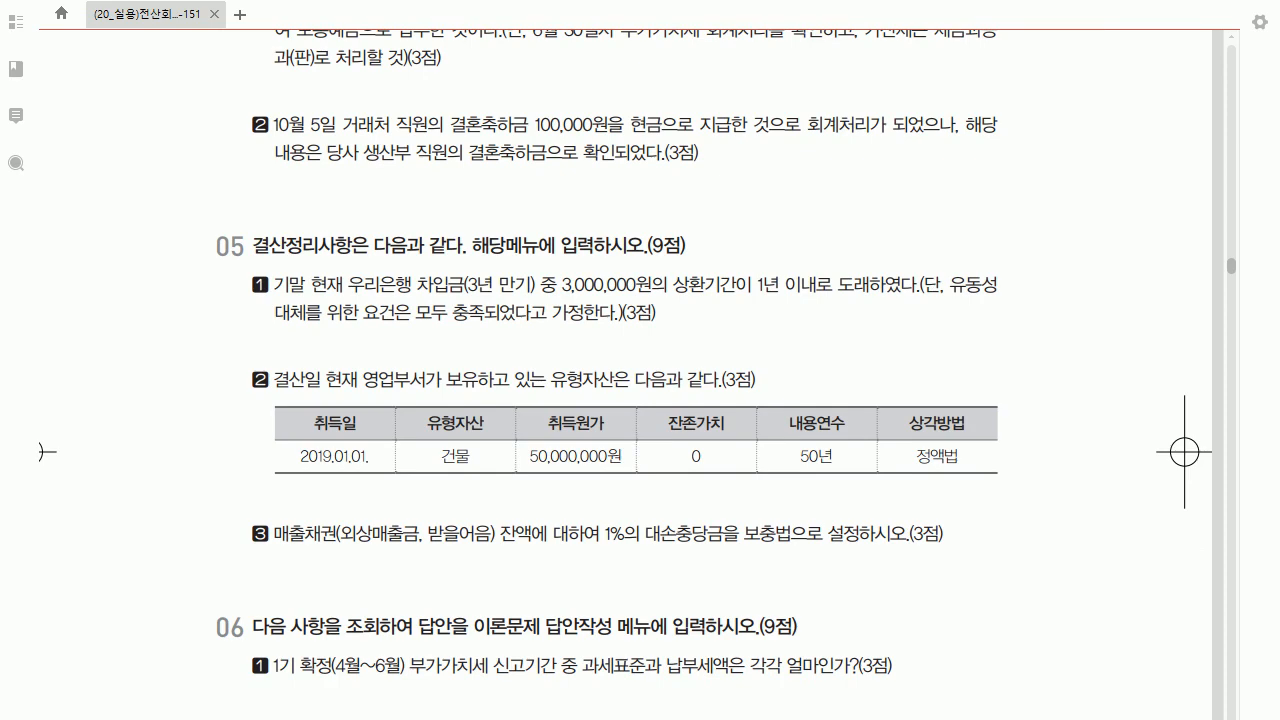
pyautogui.hotkey('alt', 'Tab')
pyautogui.click(134, 169)
pyautogui.write('105')
pyautogui.press('Return')
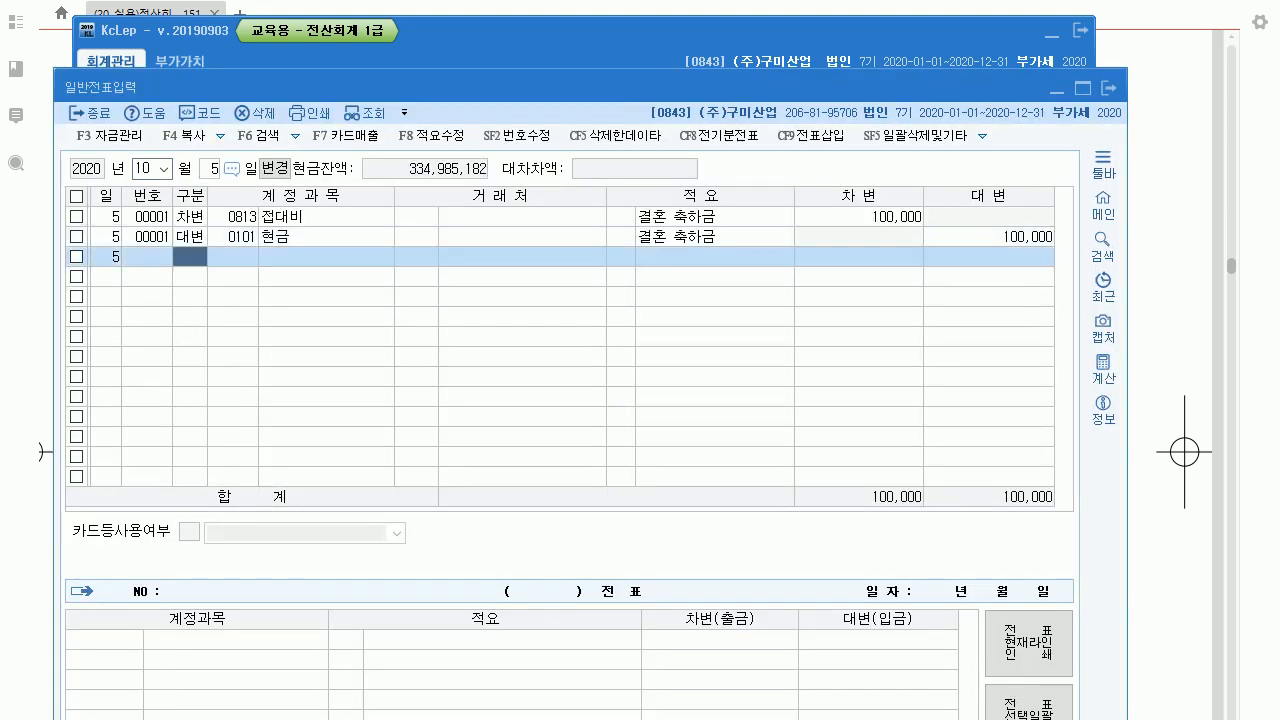
# Change the account of the October 5 voucher's 접대비 line to 0511 복리후생비.
pyautogui.click(235, 217)
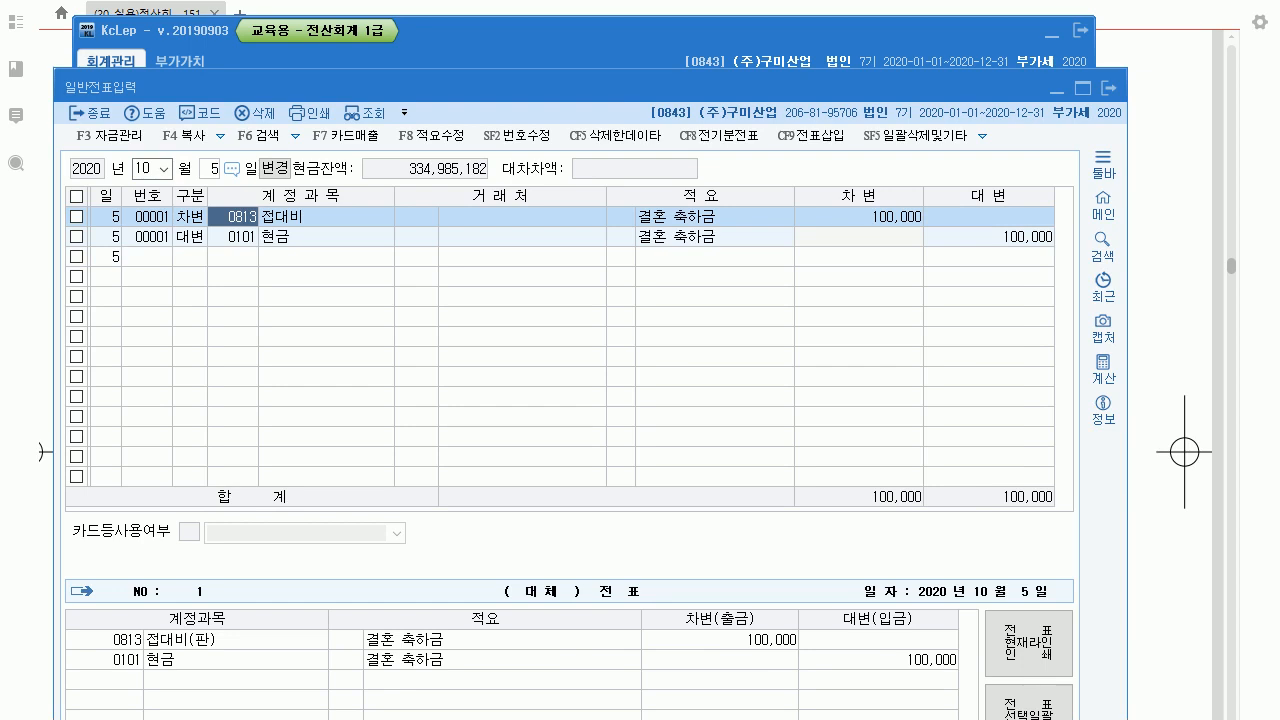
pyautogui.write('511')
pyautogui.press('Return')
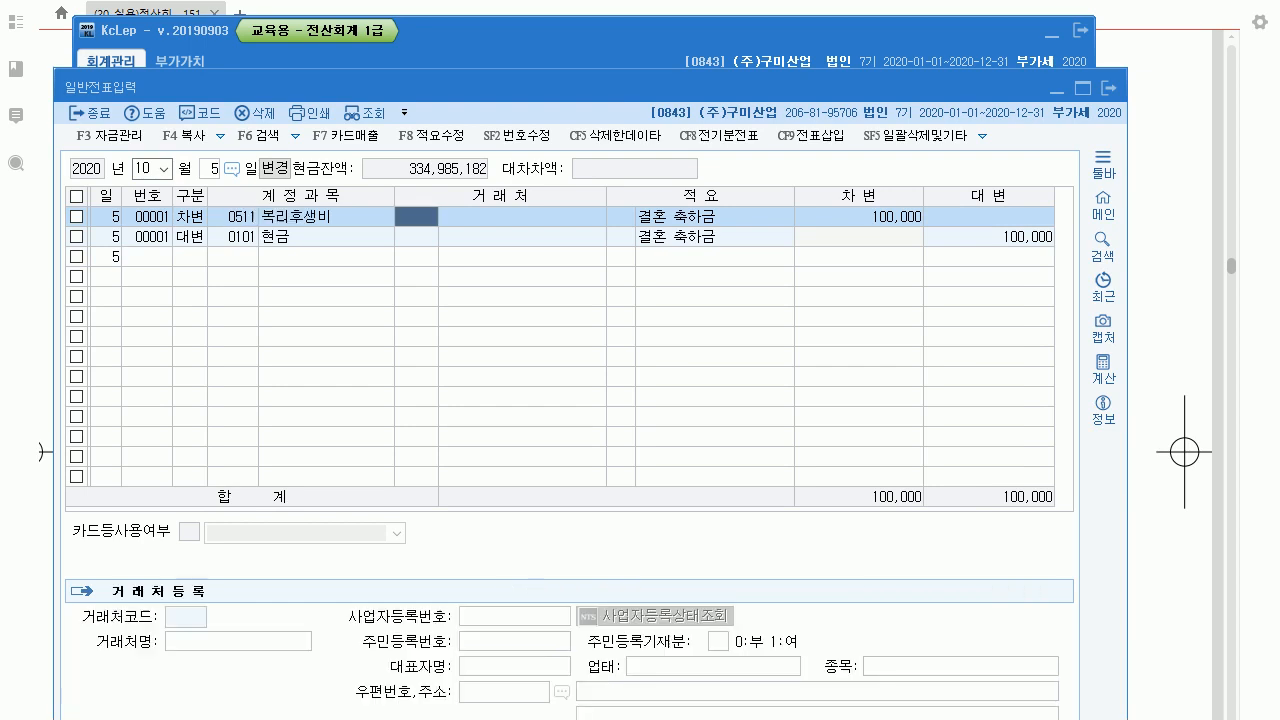
pyautogui.press('Down')
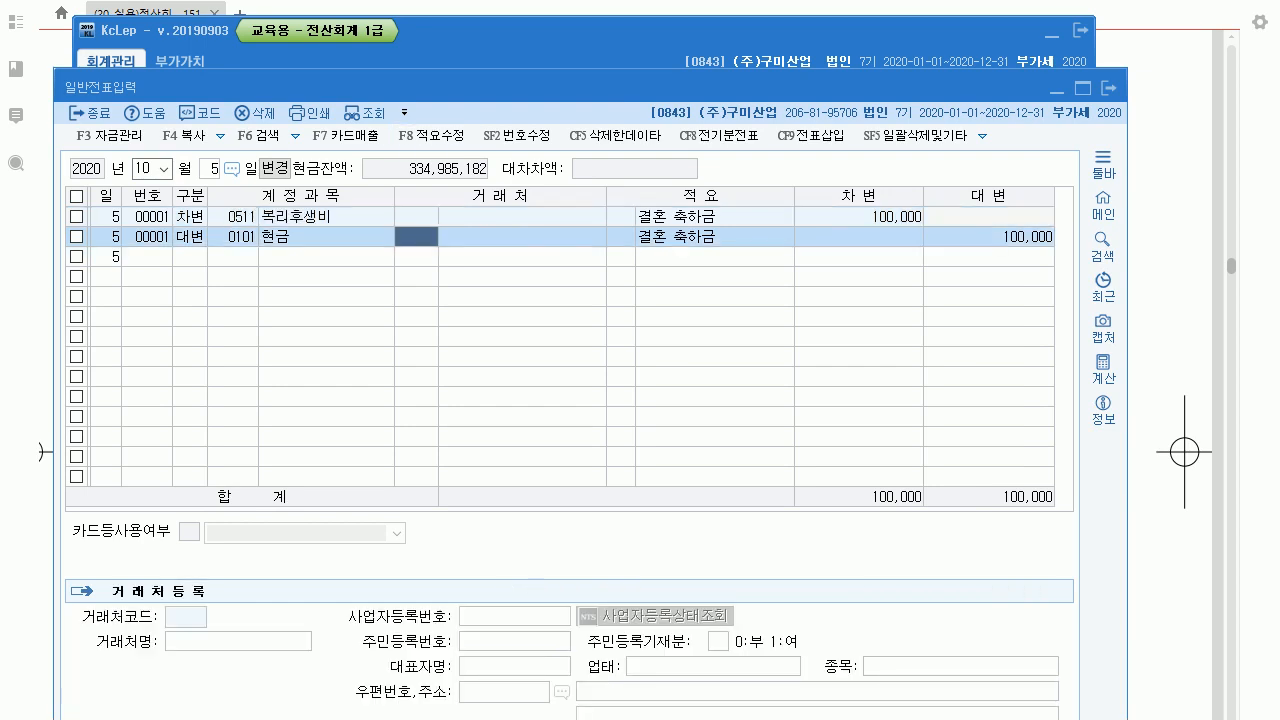
pyautogui.click(238, 217)
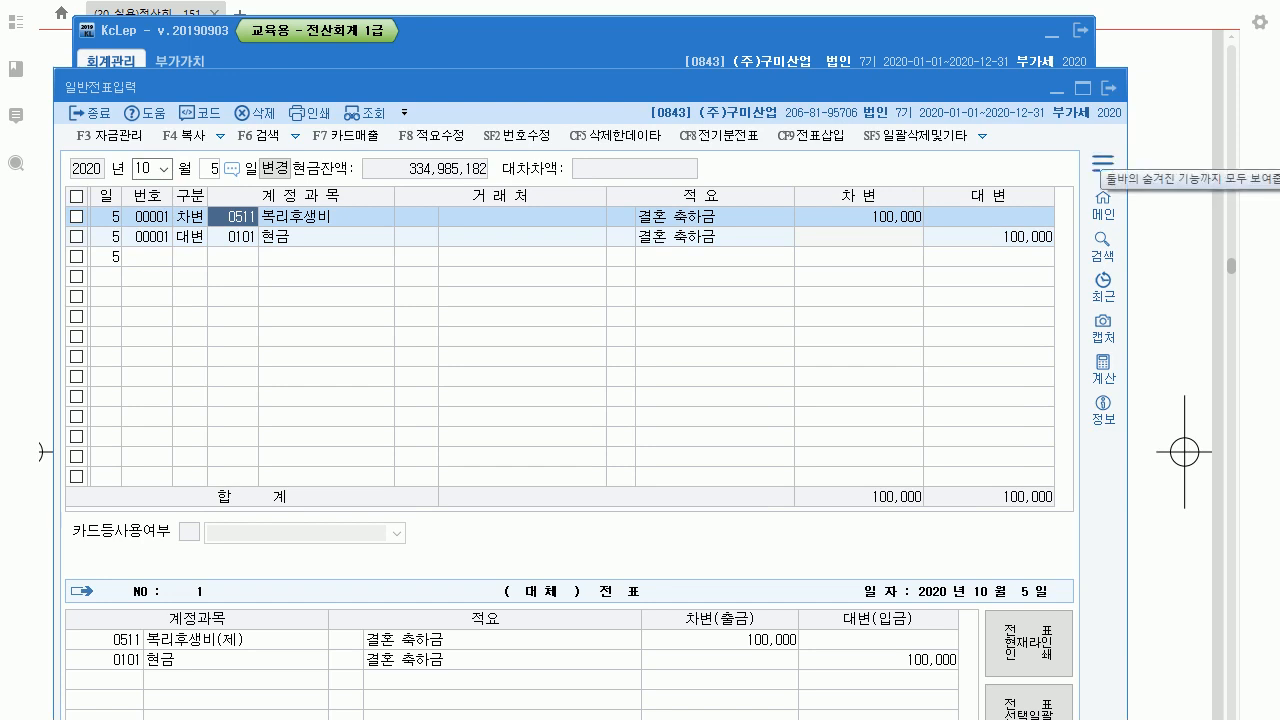
# Close 일반전표입력 and go to section 05 of the exam PDF.
pyautogui.click(1108, 88)
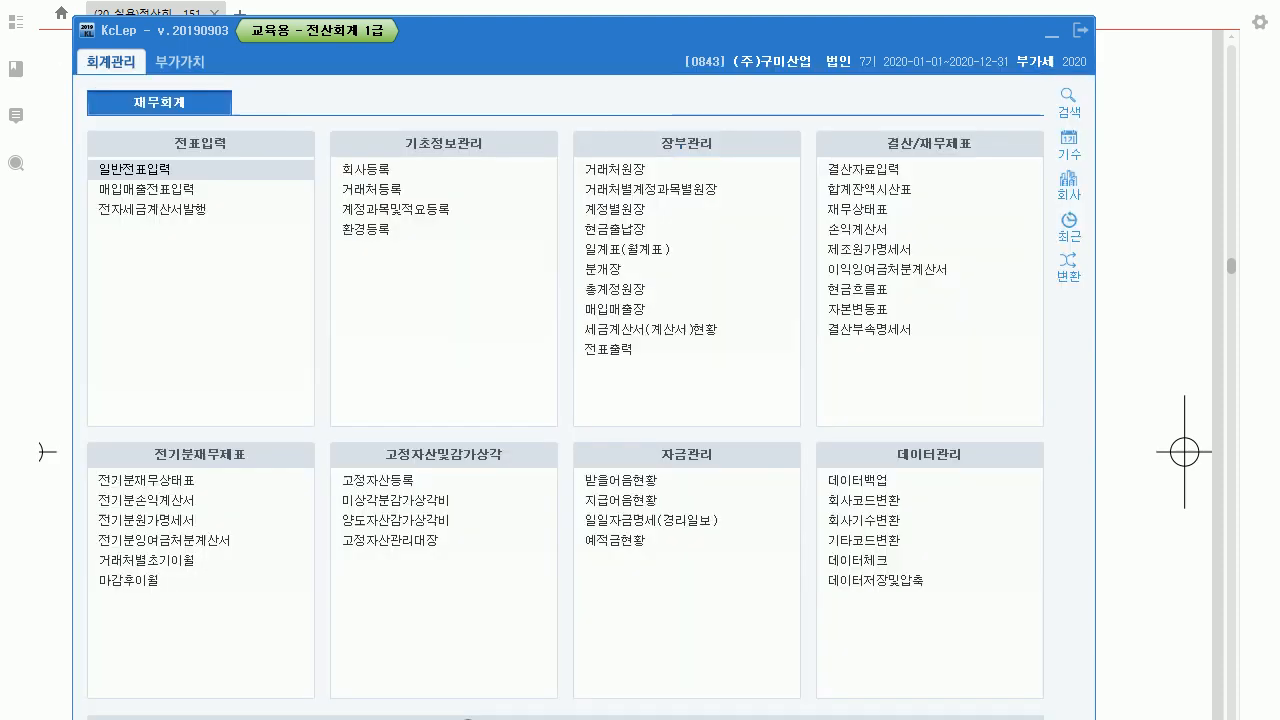
pyautogui.hotkey('alt', 'Tab')
pyautogui.scroll(-3, 630, 375)
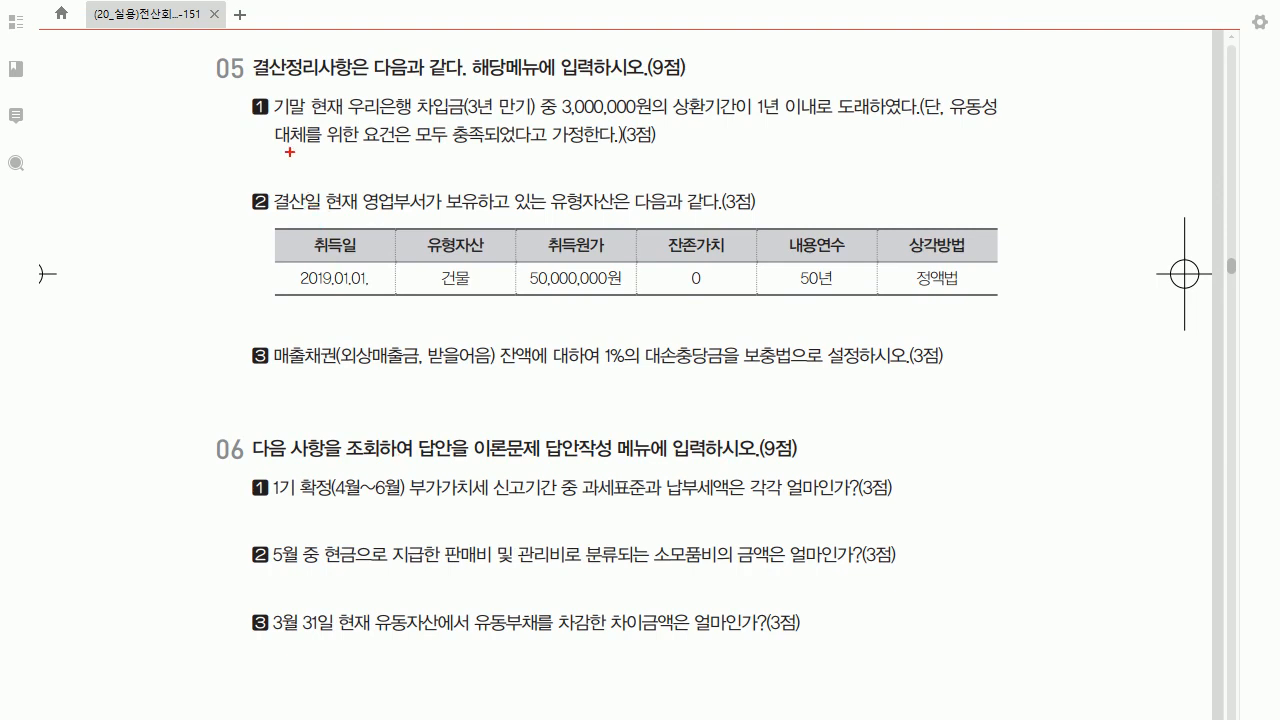
# Mark section 05 by hand: question 1 as 수동 with order 1, questions 2 and 3 as 자동 with order 2.
pyautogui.moveTo(217, 128); pyautogui.dragTo(242, 152)
pyautogui.moveTo(228, 262)
pyautogui.mouseDown()
pyautogui.moveTo(236, 272)
pyautogui.moveTo(234, 246)
pyautogui.moveTo(237, 287)
pyautogui.mouseUp()
pyautogui.moveTo(234, 268); pyautogui.dragTo(242, 263)
pyautogui.moveTo(246, 252); pyautogui.dragTo(258, 268)
pyautogui.moveTo(250, 279); pyautogui.dragTo(261, 279)
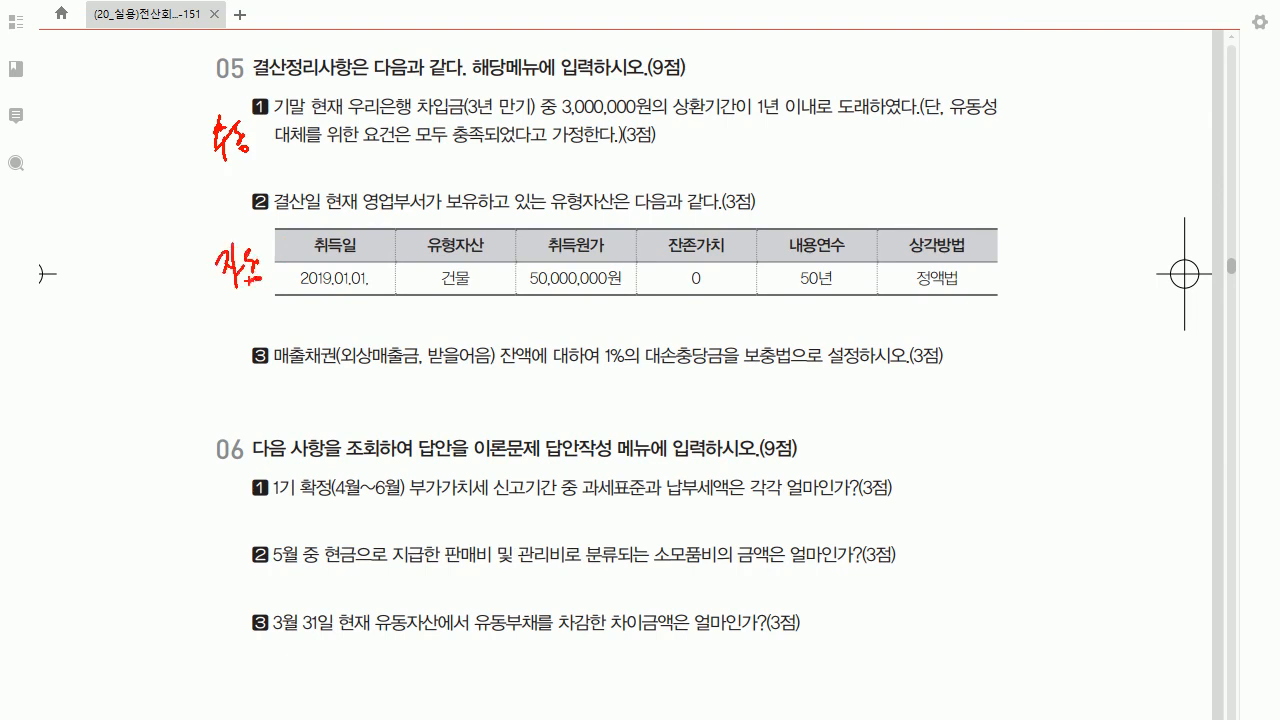
pyautogui.moveTo(200, 370)
pyautogui.mouseDown()
pyautogui.moveTo(197, 391)
pyautogui.moveTo(219, 404)
pyautogui.mouseUp()
pyautogui.moveTo(219, 378); pyautogui.dragTo(236, 363)
pyautogui.moveTo(233, 371); pyautogui.dragTo(241, 377)
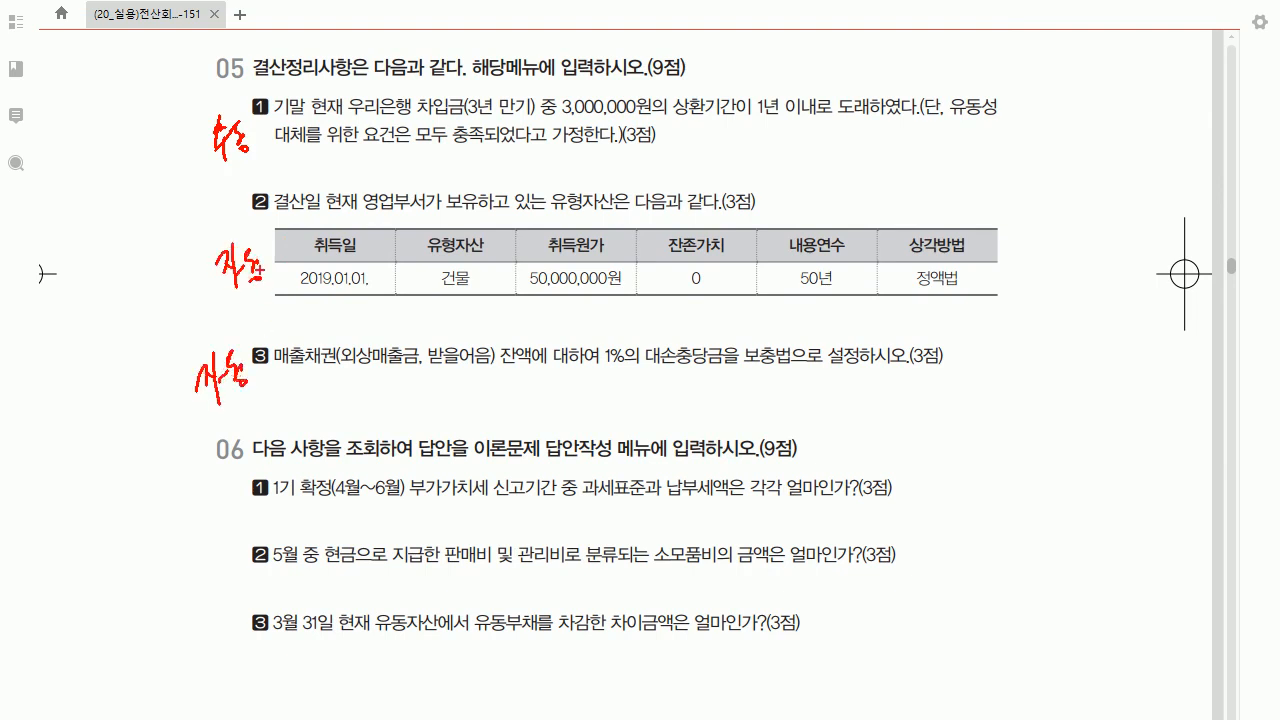
pyautogui.moveTo(133, 120)
pyautogui.mouseDown()
pyautogui.moveTo(133, 145)
pyautogui.moveTo(146, 112)
pyautogui.mouseUp()
pyautogui.moveTo(146, 112); pyautogui.dragTo(146, 159)
pyautogui.moveTo(196, 276); pyautogui.dragTo(193, 386)
pyautogui.moveTo(140, 290); pyautogui.dragTo(120, 358)
pyautogui.moveTo(128, 310); pyautogui.dragTo(138, 330)
pyautogui.moveTo(125, 284); pyautogui.dragTo(147, 356)
pyautogui.moveTo(128, 352); pyautogui.dragTo(146, 352)
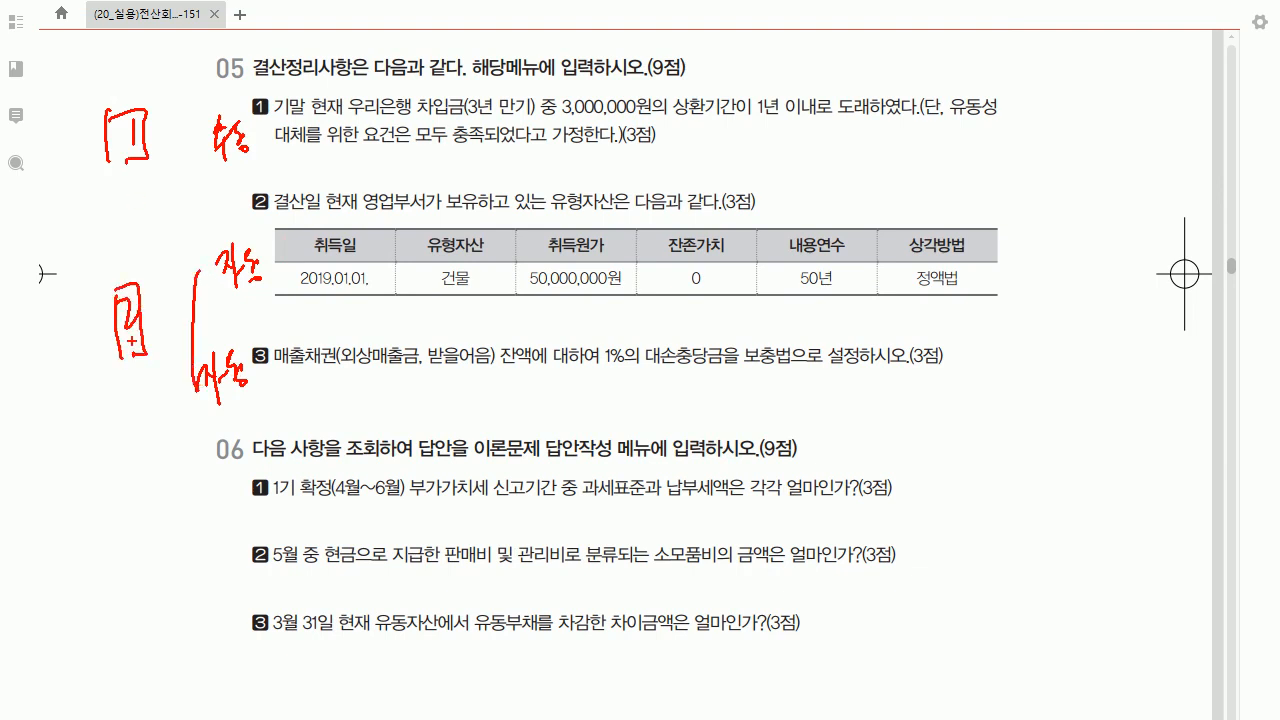
# Sketch question 1's entry beneath it, 차변 장기차입금 against 대변 유동성장기부채 for 3,000,000, and clear all handwritten notes.
pyautogui.moveTo(668, 139); pyautogui.dragTo(664, 182)
pyautogui.moveTo(157, 172); pyautogui.dragTo(162, 192)
pyautogui.moveTo(155, 184)
pyautogui.mouseDown()
pyautogui.moveTo(184, 180)
pyautogui.moveTo(194, 194)
pyautogui.moveTo(242, 166)
pyautogui.moveTo(242, 188)
pyautogui.moveTo(260, 176)
pyautogui.moveTo(262, 192)
pyautogui.mouseUp()
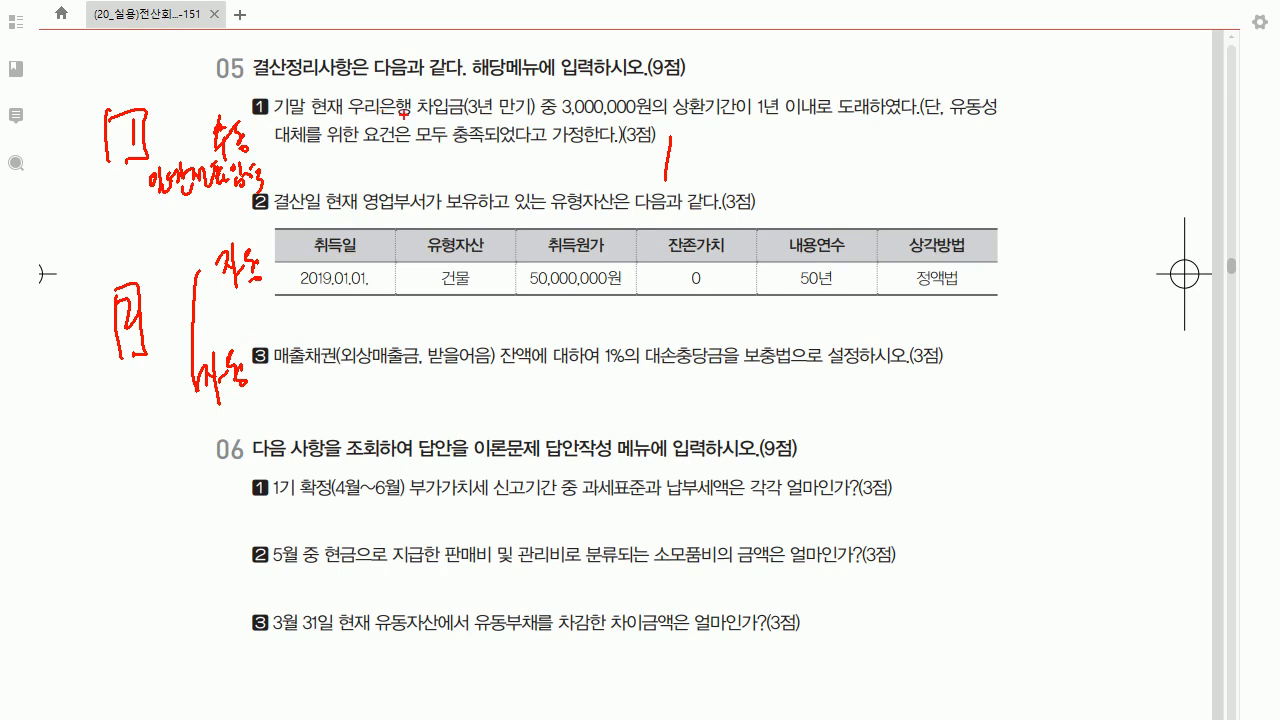
pyautogui.moveTo(546, 65)
pyautogui.mouseDown()
pyautogui.moveTo(556, 88)
pyautogui.moveTo(594, 104)
pyautogui.moveTo(656, 72)
pyautogui.moveTo(658, 92)
pyautogui.mouseUp()
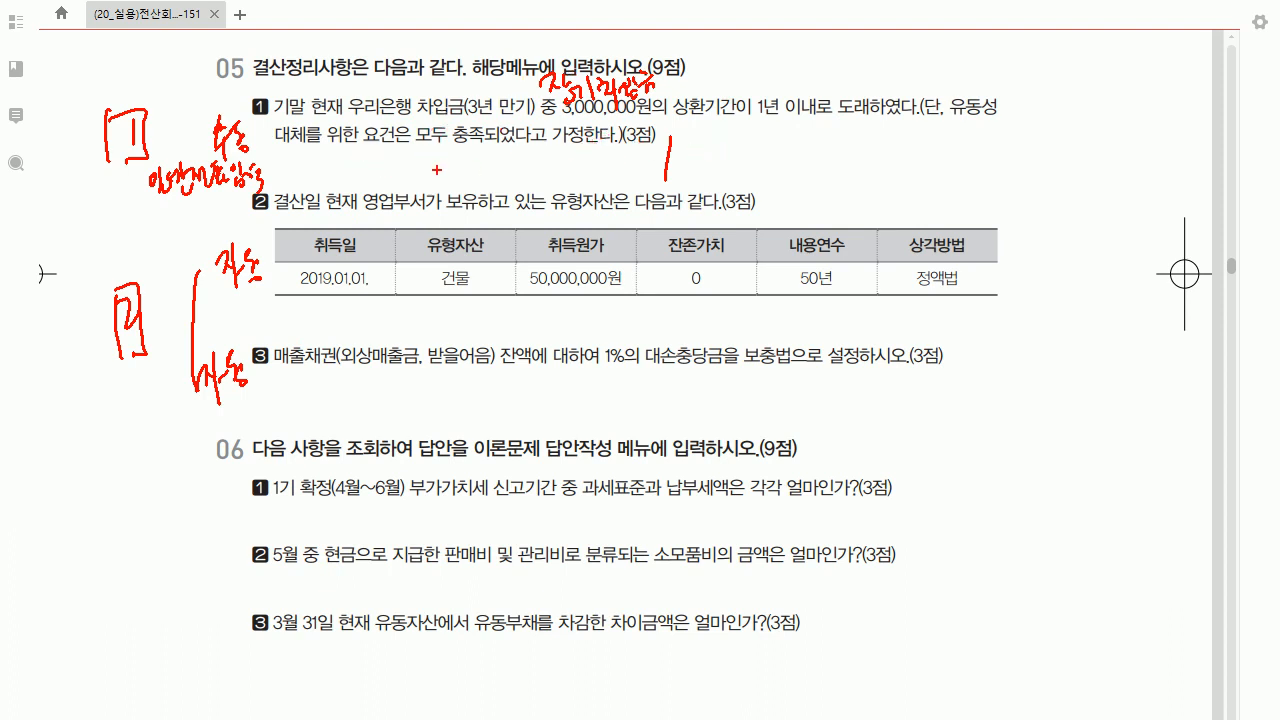
pyautogui.moveTo(332, 157)
pyautogui.mouseDown()
pyautogui.moveTo(346, 176)
pyautogui.moveTo(380, 158)
pyautogui.moveTo(436, 188)
pyautogui.mouseUp()
pyautogui.moveTo(692, 142)
pyautogui.mouseDown()
pyautogui.moveTo(704, 162)
pyautogui.moveTo(719, 159)
pyautogui.moveTo(728, 192)
pyautogui.mouseUp()
pyautogui.moveTo(731, 143)
pyautogui.mouseDown()
pyautogui.moveTo(752, 174)
pyautogui.moveTo(838, 170)
pyautogui.moveTo(846, 150)
pyautogui.moveTo(856, 172)
pyautogui.mouseUp()
pyautogui.moveTo(850, 158); pyautogui.dragTo(865, 178)
pyautogui.moveTo(534, 162); pyautogui.dragTo(548, 176)
pyautogui.moveTo(550, 172)
pyautogui.mouseDown()
pyautogui.moveTo(551, 183)
pyautogui.moveTo(596, 172)
pyautogui.mouseUp()
pyautogui.moveTo(612, 170); pyautogui.dragTo(634, 172)
pyautogui.moveTo(642, 172); pyautogui.dragTo(655, 172)
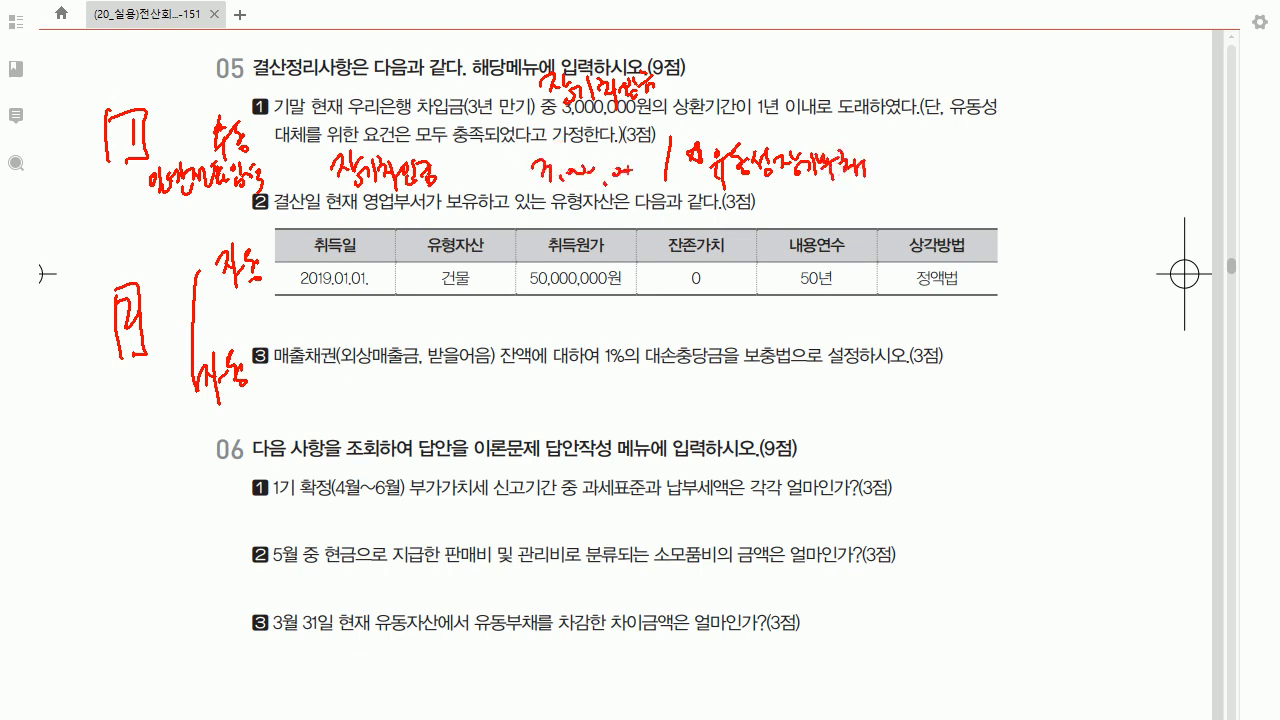
pyautogui.moveTo(886, 156); pyautogui.dragTo(900, 176)
pyautogui.moveTo(910, 172); pyautogui.dragTo(942, 161)
pyautogui.moveTo(946, 168); pyautogui.dragTo(964, 160)
pyautogui.press('Escape')
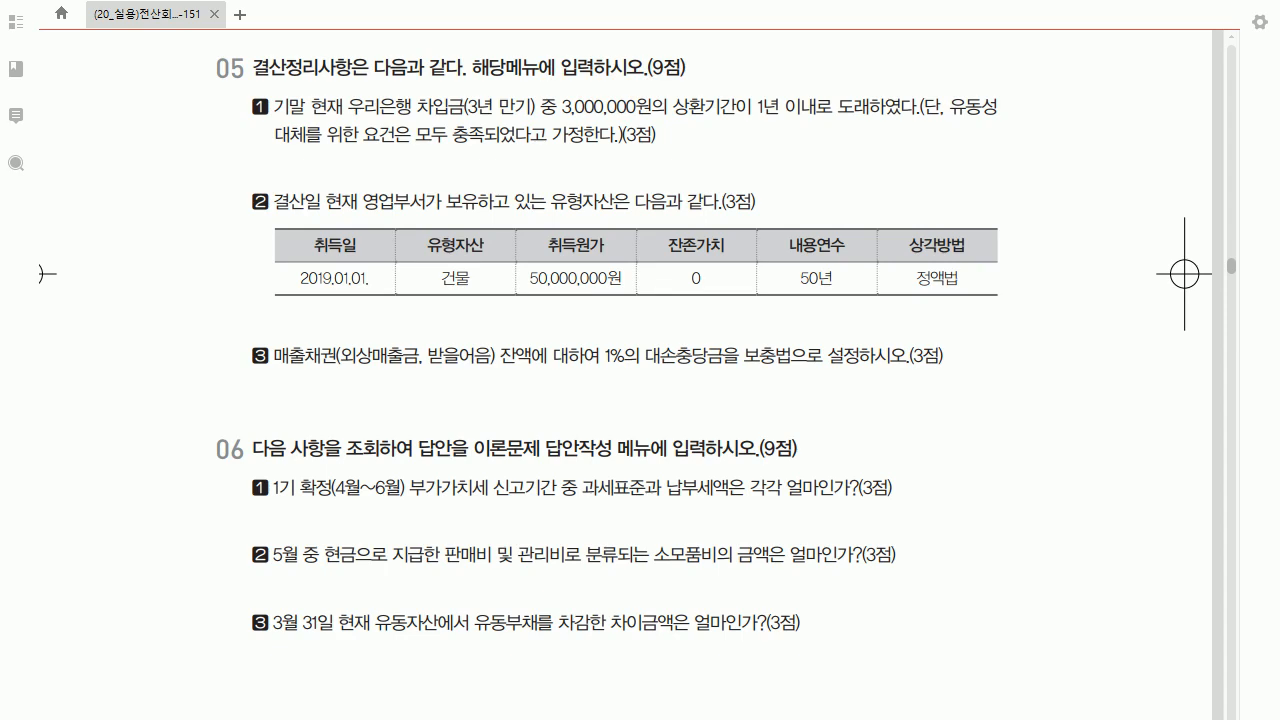
# Switch to KcLep and bring up December 31 in 일반전표입력.
pyautogui.hotkey('alt', 'Tab')
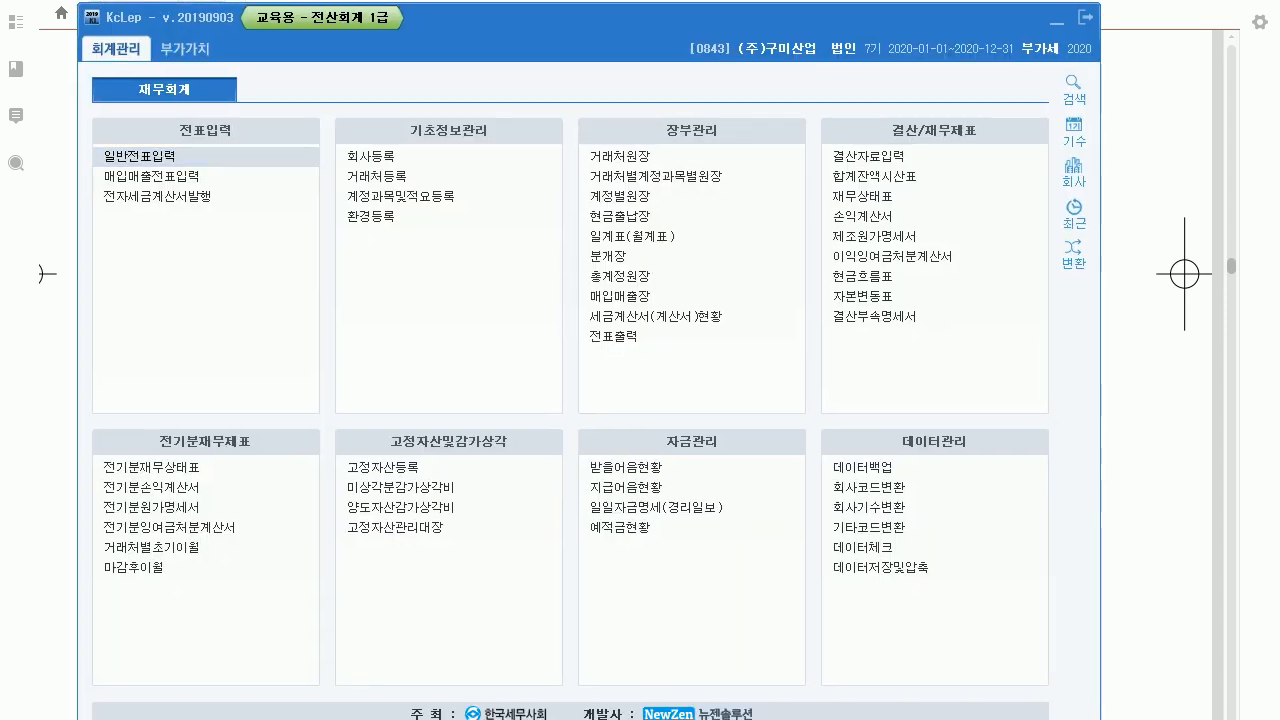
pyautogui.press('Return')
pyautogui.write('12')
pyautogui.press('Return')
pyautogui.write('31')
pyautogui.press('Return')
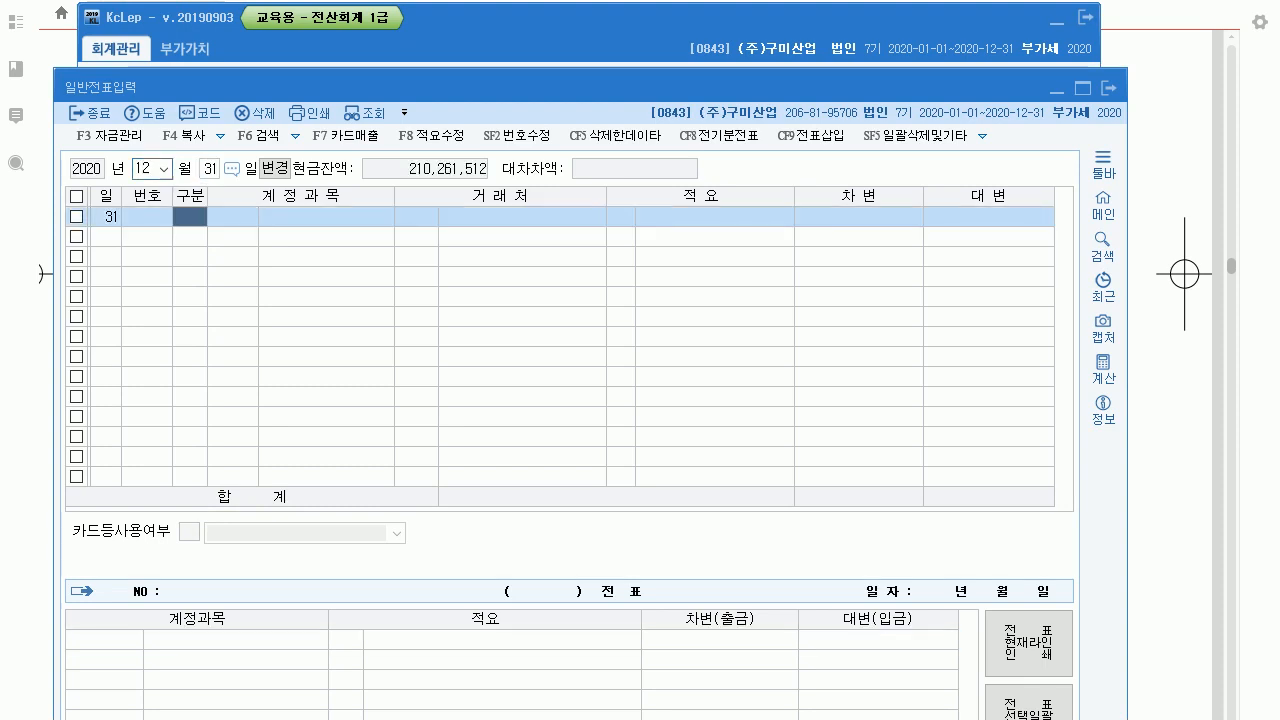
# Enter a 차변 line for account 0293 장기차입금 with partner 98001 우리은행 and 3,000,000.
pyautogui.write('3')
pyautogui.press('Return')
pyautogui.write('293')
pyautogui.press('Return')
pyautogui.write('우리')
pyautogui.press('Return')
pyautogui.press('Return')
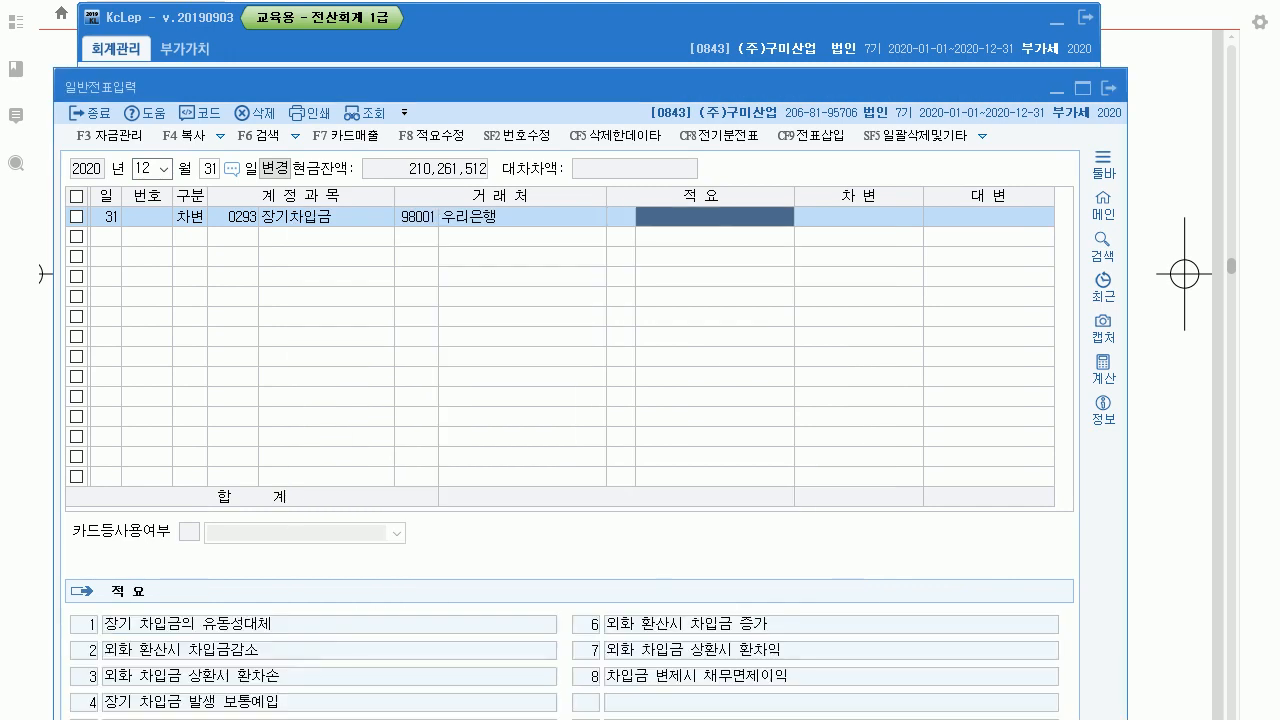
pyautogui.press('Return')
pyautogui.write('3000000')
pyautogui.press('Return')
# Add a 대변 line for account 0264 유동성장기부채 with partner 98001 우리은행 and 3,000,000, and close 일반전표입력.
pyautogui.write('4')
pyautogui.press('Return')
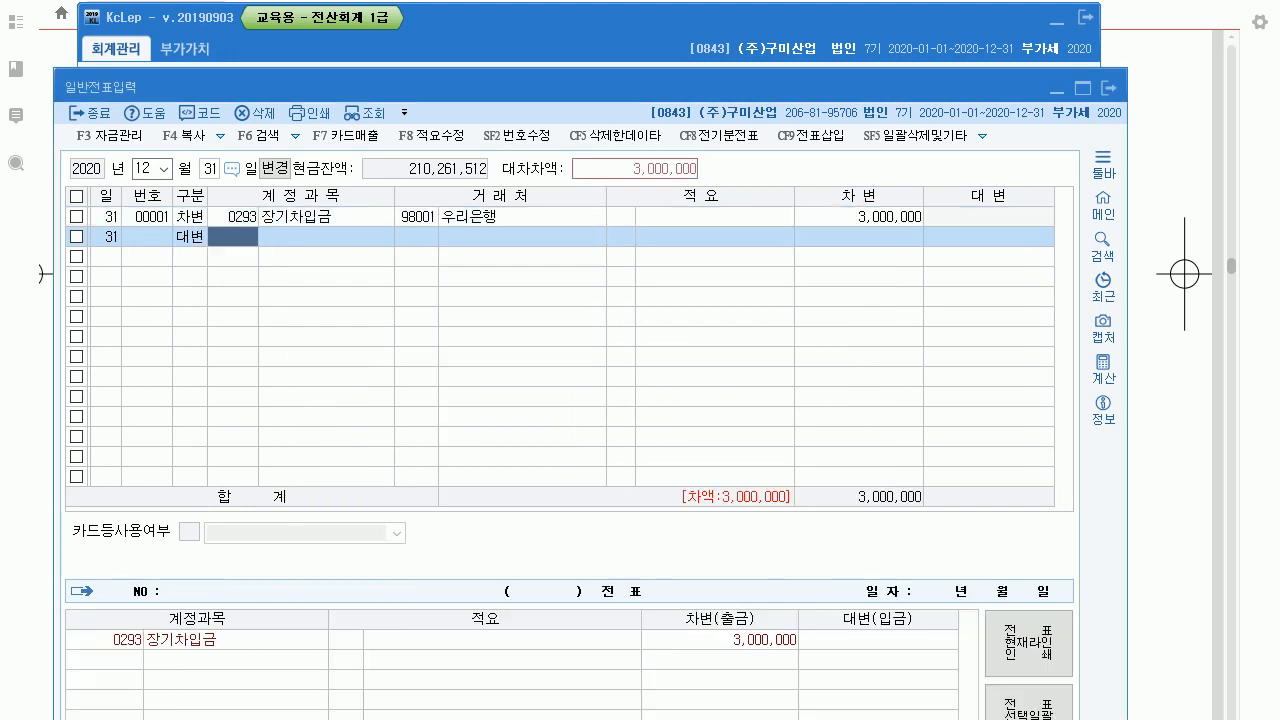
pyautogui.write('0264')
pyautogui.press('Return')
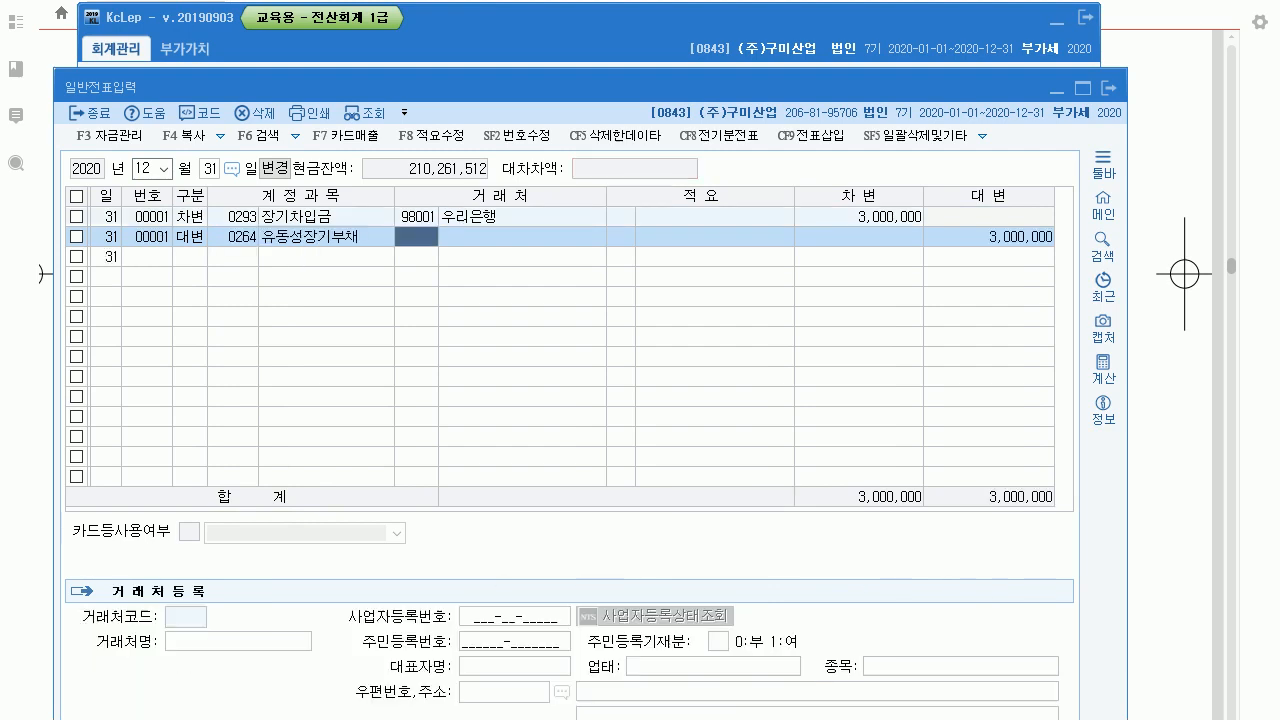
pyautogui.write('98001')
pyautogui.press('Return')
pyautogui.press('Return')
pyautogui.press('Return')
pyautogui.press('Return')
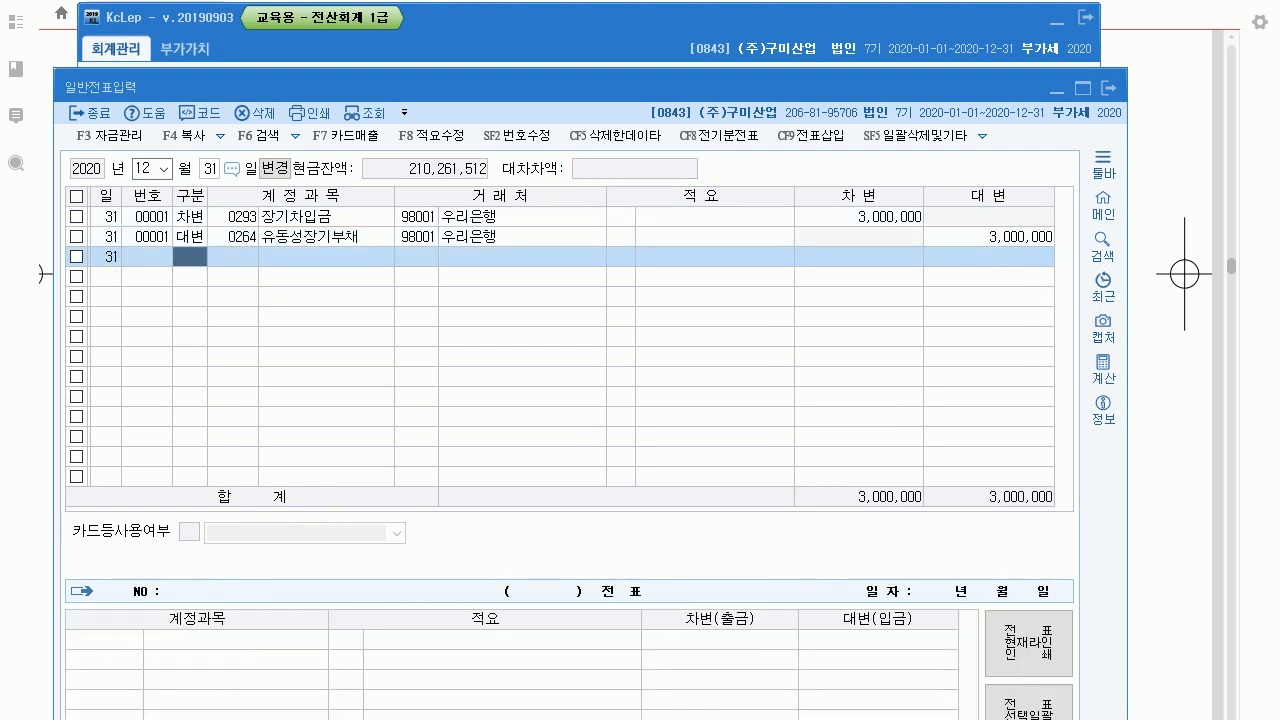
pyautogui.press('Escape')
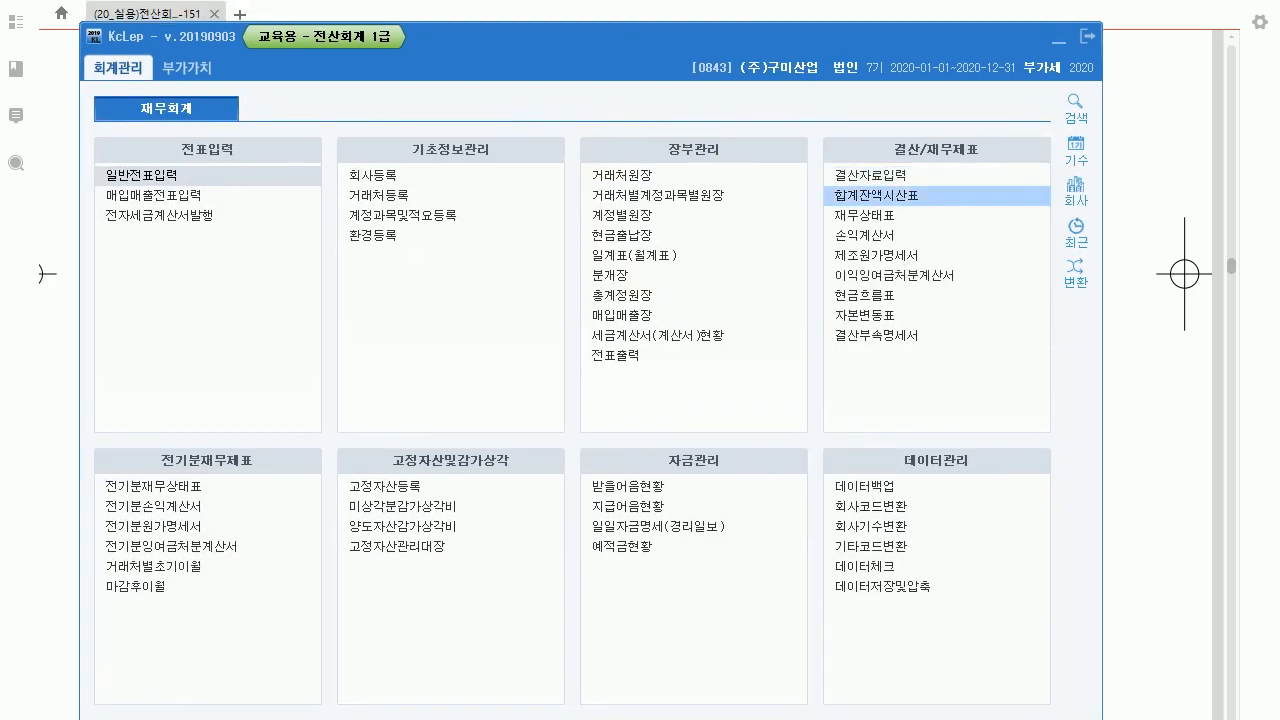
# Open 결산자료입력 for the period January to December 2020.
pyautogui.click(870, 175)
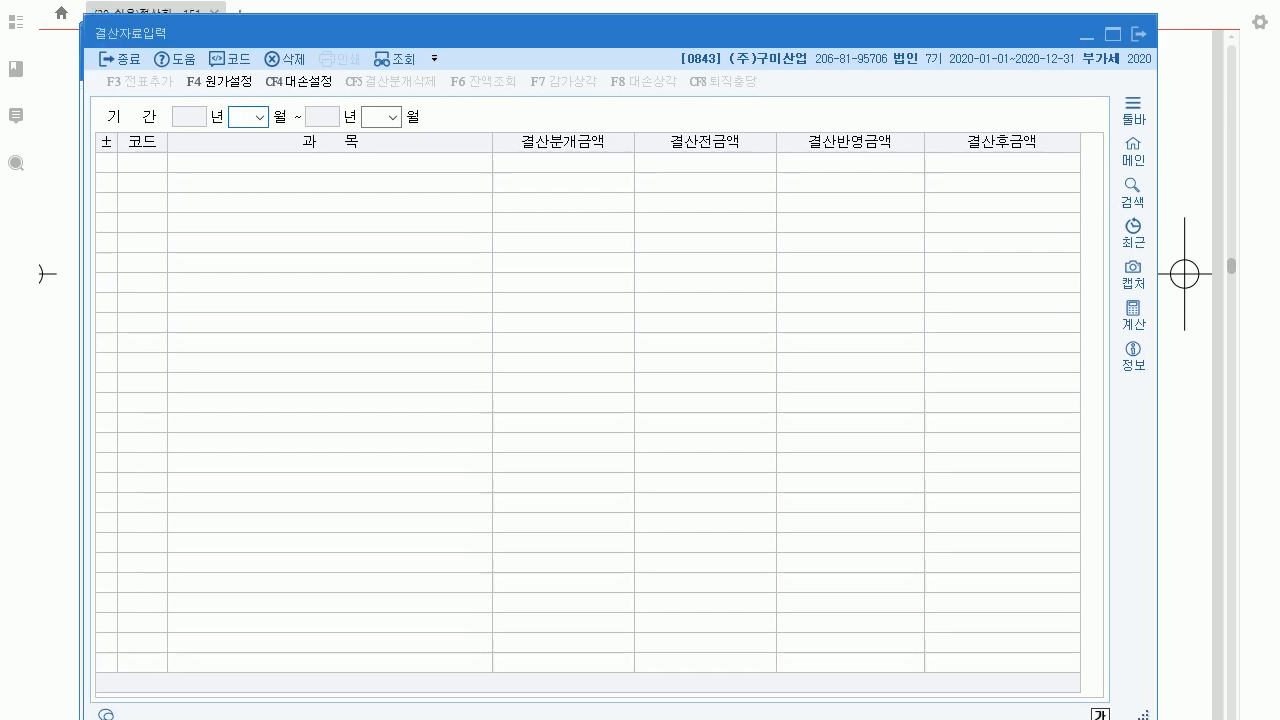
pyautogui.write('1')
pyautogui.press('Return')
pyautogui.write('12')
pyautogui.press('Return')
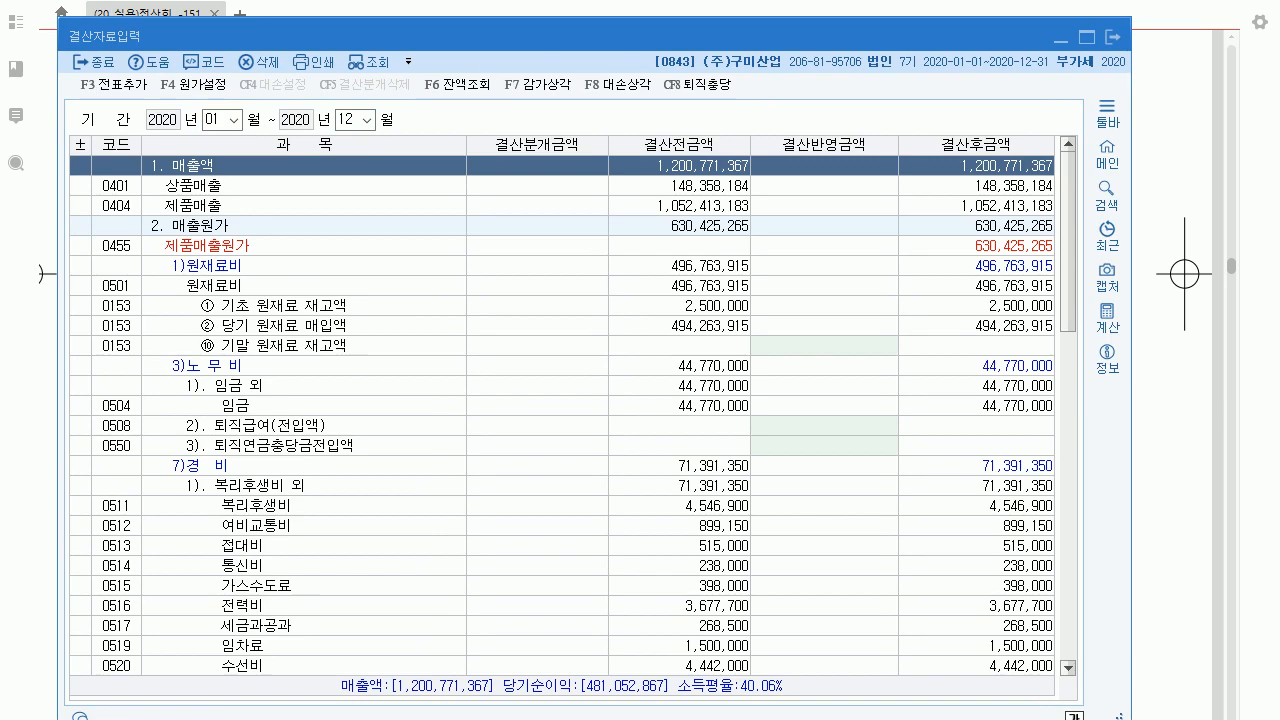
# Select the 결산반영금액 cell of 0202 건물 under 감가상각비 in the 판매비와 일반관리비 section.
pyautogui.scroll(-15, 562, 410)
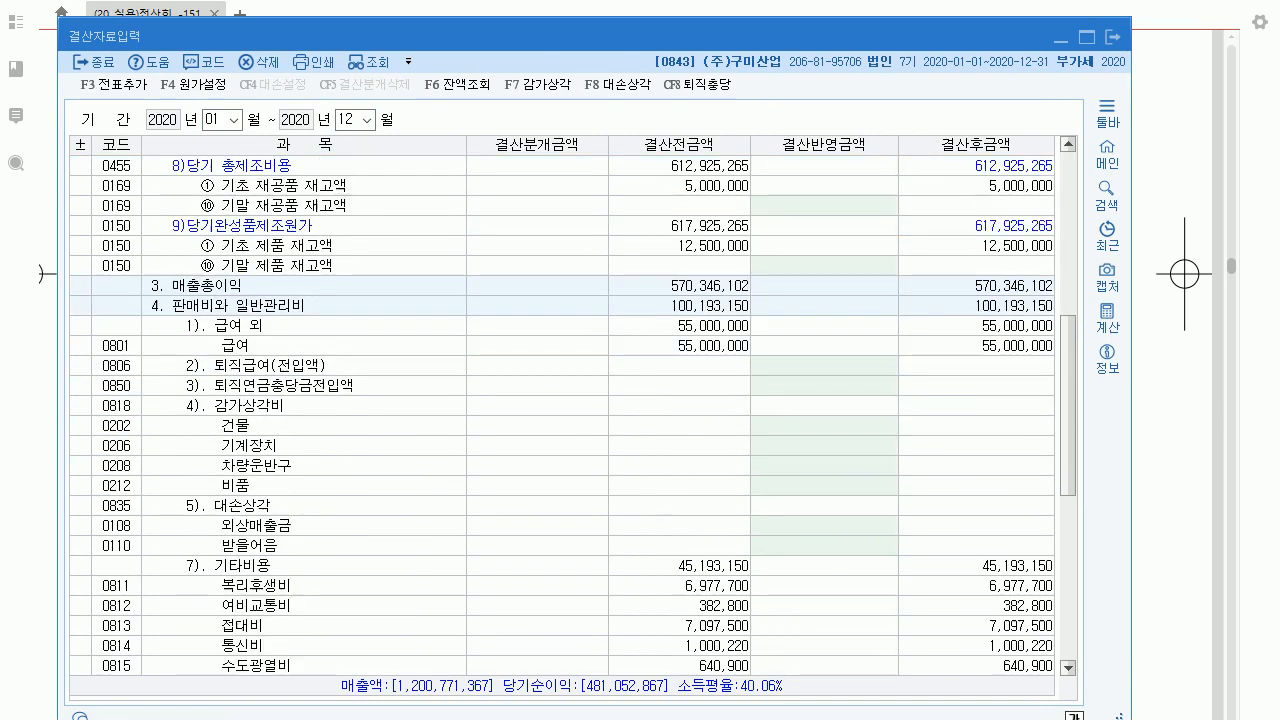
pyautogui.click(240, 306)
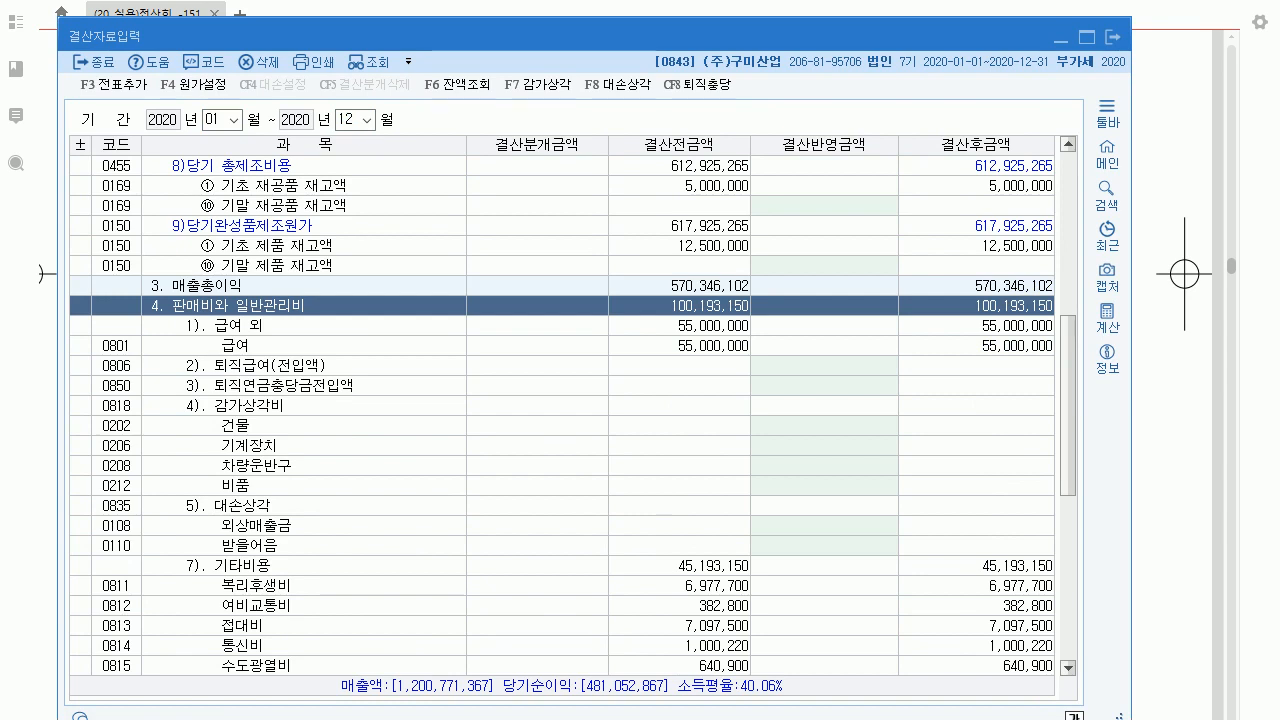
pyautogui.scroll(-2, 248, 300)
pyautogui.click(248, 286)
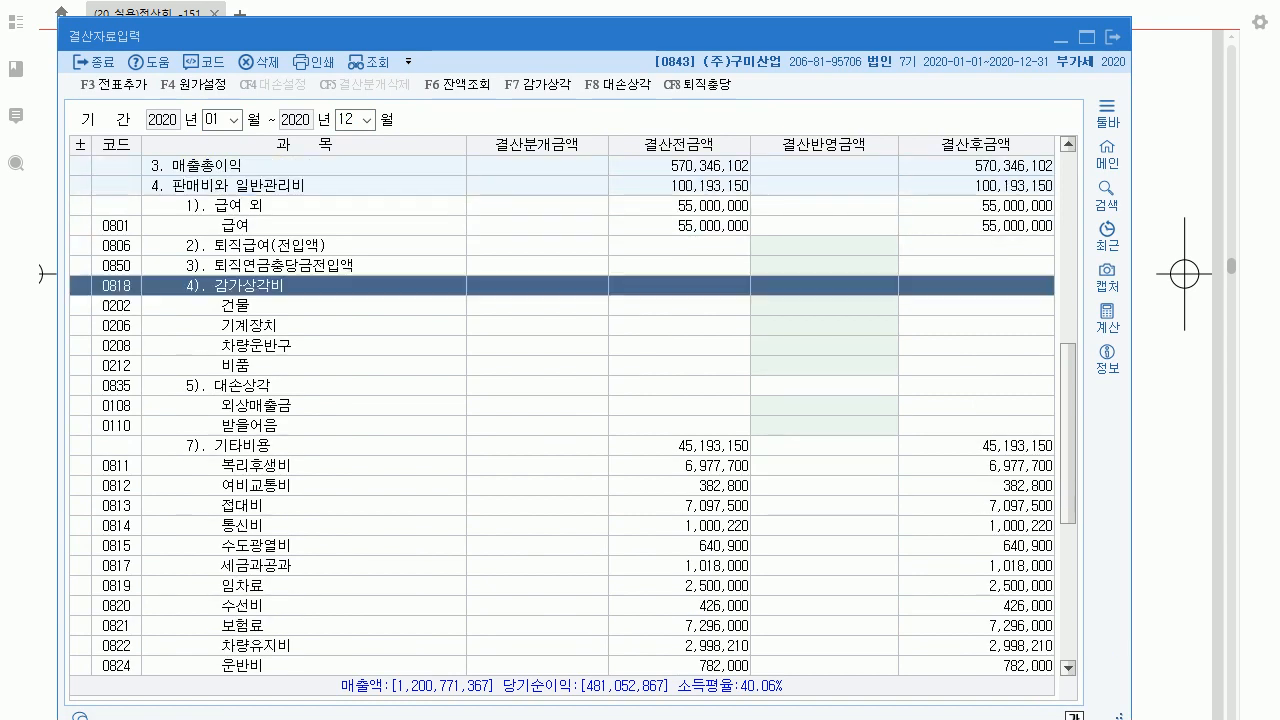
pyautogui.click(824, 306)
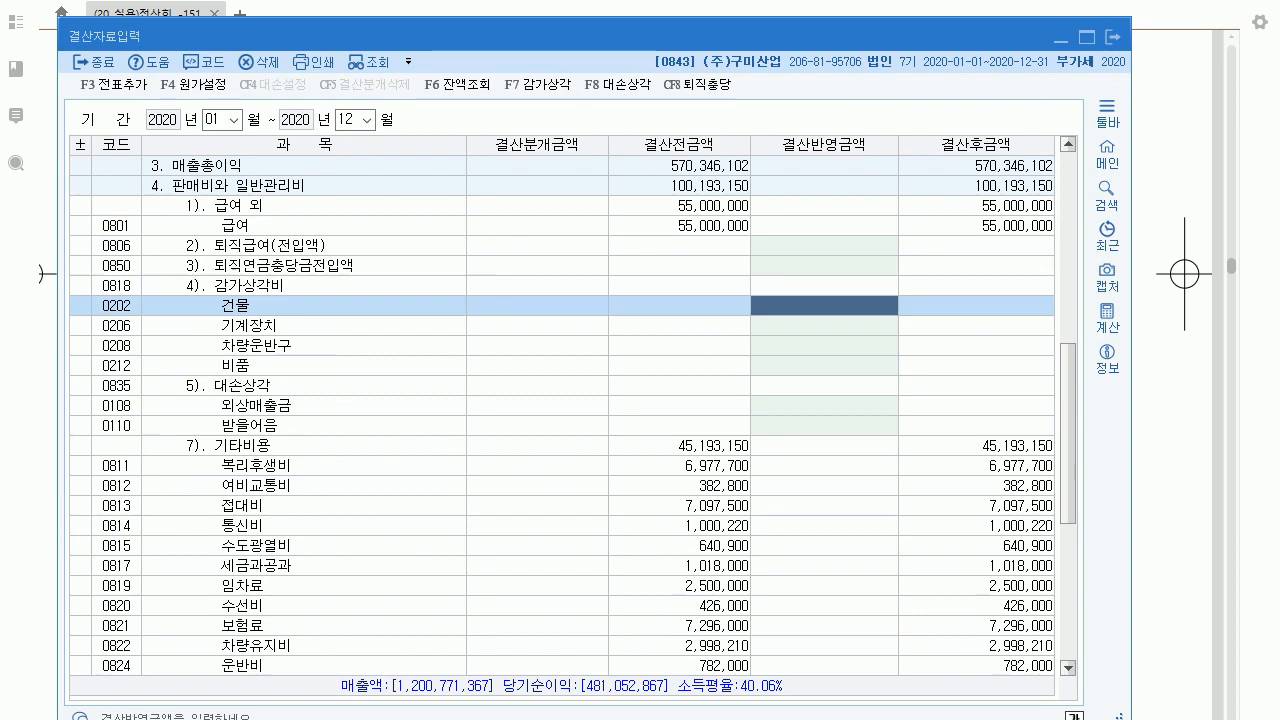
# Switch to the exam PDF and write the annual depreciation formula (취득원가 − 잔존가치) / 내용연수 below question 2's table.
pyautogui.hotkey('alt', 'Tab')
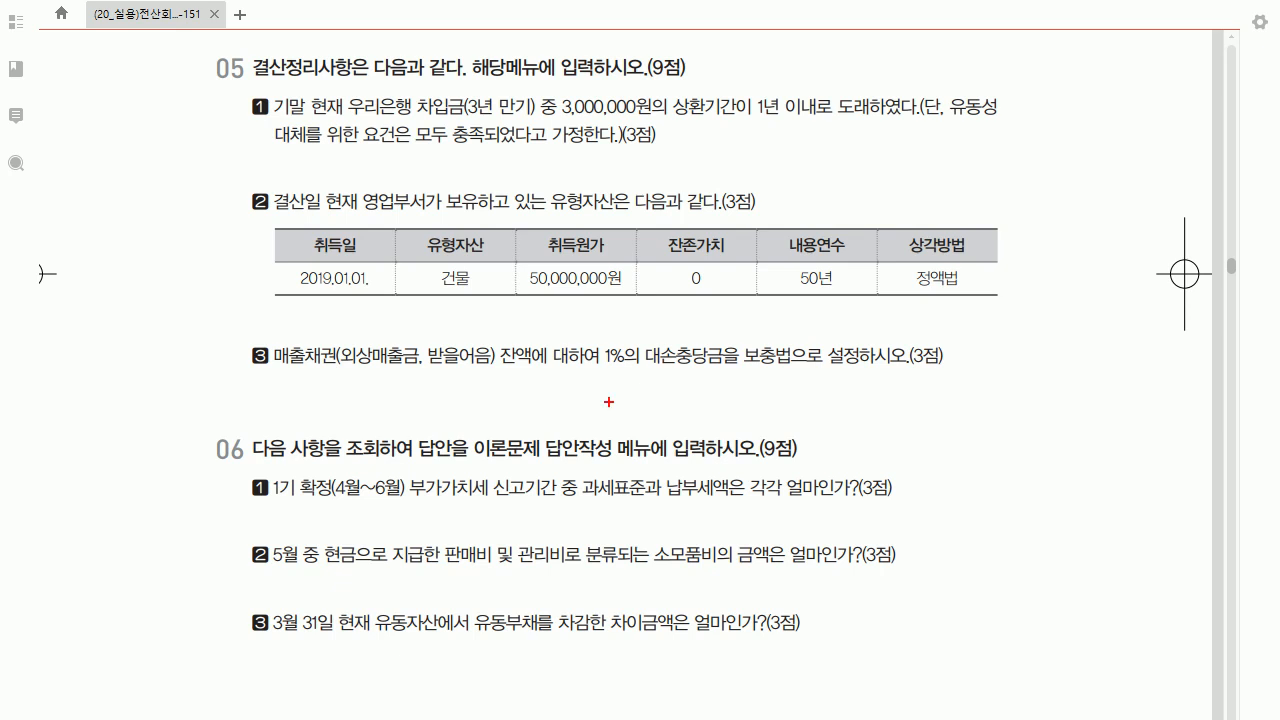
pyautogui.moveTo(437, 305); pyautogui.dragTo(459, 331)
pyautogui.moveTo(462, 302)
pyautogui.mouseDown()
pyautogui.moveTo(467, 362)
pyautogui.moveTo(486, 321)
pyautogui.mouseUp()
pyautogui.moveTo(476, 328); pyautogui.dragTo(492, 326)
pyautogui.moveTo(497, 313)
pyautogui.mouseDown()
pyautogui.moveTo(512, 336)
pyautogui.moveTo(589, 324)
pyautogui.mouseUp()
pyautogui.moveTo(585, 326); pyautogui.dragTo(613, 318)
pyautogui.moveTo(601, 322); pyautogui.dragTo(617, 333)
pyautogui.moveTo(617, 311); pyautogui.dragTo(636, 328)
pyautogui.moveTo(630, 309); pyautogui.dragTo(648, 326)
pyautogui.moveTo(646, 310); pyautogui.dragTo(662, 338)
pyautogui.moveTo(404, 307); pyautogui.dragTo(402, 342)
pyautogui.moveTo(692, 292); pyautogui.dragTo(688, 340)
pyautogui.moveTo(697, 343); pyautogui.dragTo(730, 342)
pyautogui.moveTo(738, 304); pyautogui.dragTo(752, 330)
pyautogui.moveTo(744, 326); pyautogui.dragTo(760, 332)
pyautogui.moveTo(758, 306); pyautogui.dragTo(774, 326)
pyautogui.moveTo(762, 330); pyautogui.dragTo(770, 330)
pyautogui.moveTo(772, 326)
pyautogui.mouseDown()
pyautogui.moveTo(806, 318)
pyautogui.moveTo(784, 372)
pyautogui.mouseUp()
pyautogui.moveTo(358, 318); pyautogui.dragTo(376, 326)
pyautogui.moveTo(218, 310)
pyautogui.mouseDown()
pyautogui.moveTo(212, 324)
pyautogui.moveTo(230, 332)
pyautogui.moveTo(250, 322)
pyautogui.moveTo(282, 338)
pyautogui.moveTo(298, 312)
pyautogui.moveTo(330, 334)
pyautogui.mouseUp()
pyautogui.moveTo(335, 319); pyautogui.dragTo(336, 334)
pyautogui.moveTo(340, 317); pyautogui.dragTo(341, 351)
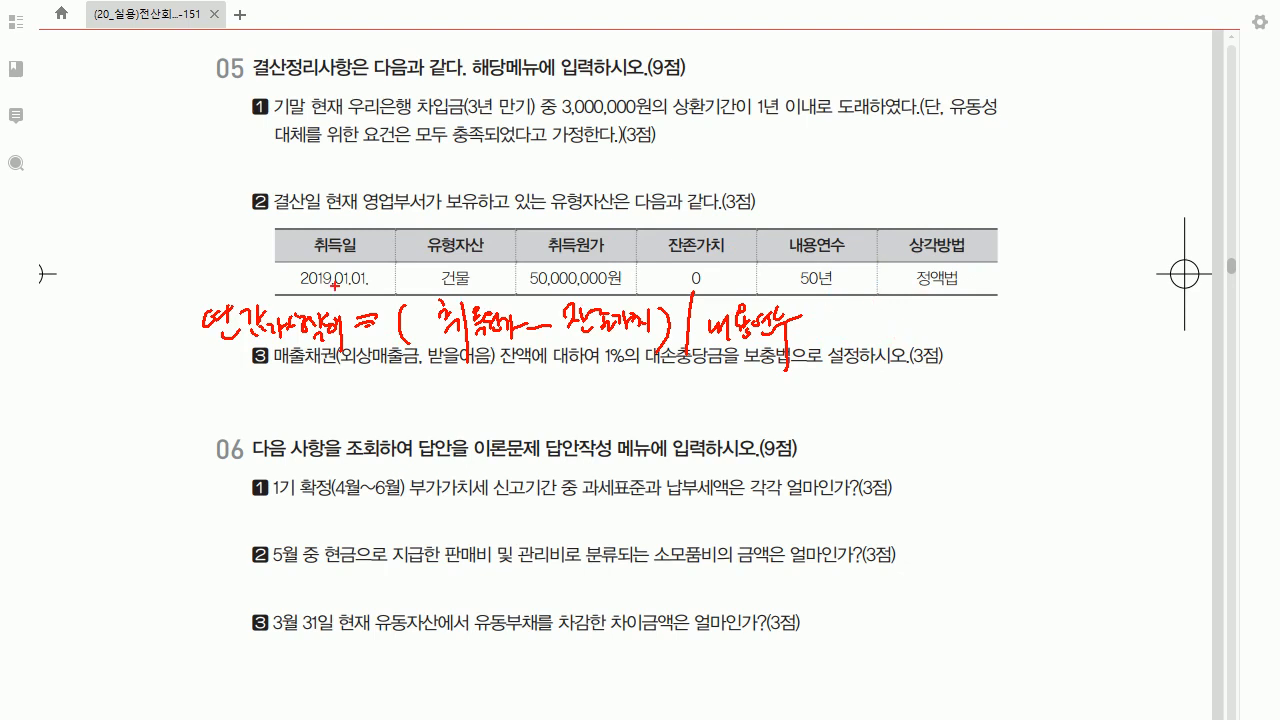
# Mark the 취득일 and 정액법 in question 2's table, extend the depreciation formula, and clear all handwritten notes.
pyautogui.moveTo(296, 292)
pyautogui.mouseDown()
pyautogui.moveTo(370, 292)
pyautogui.moveTo(338, 278)
pyautogui.moveTo(372, 290)
pyautogui.mouseUp()
pyautogui.moveTo(905, 288); pyautogui.dragTo(965, 296)
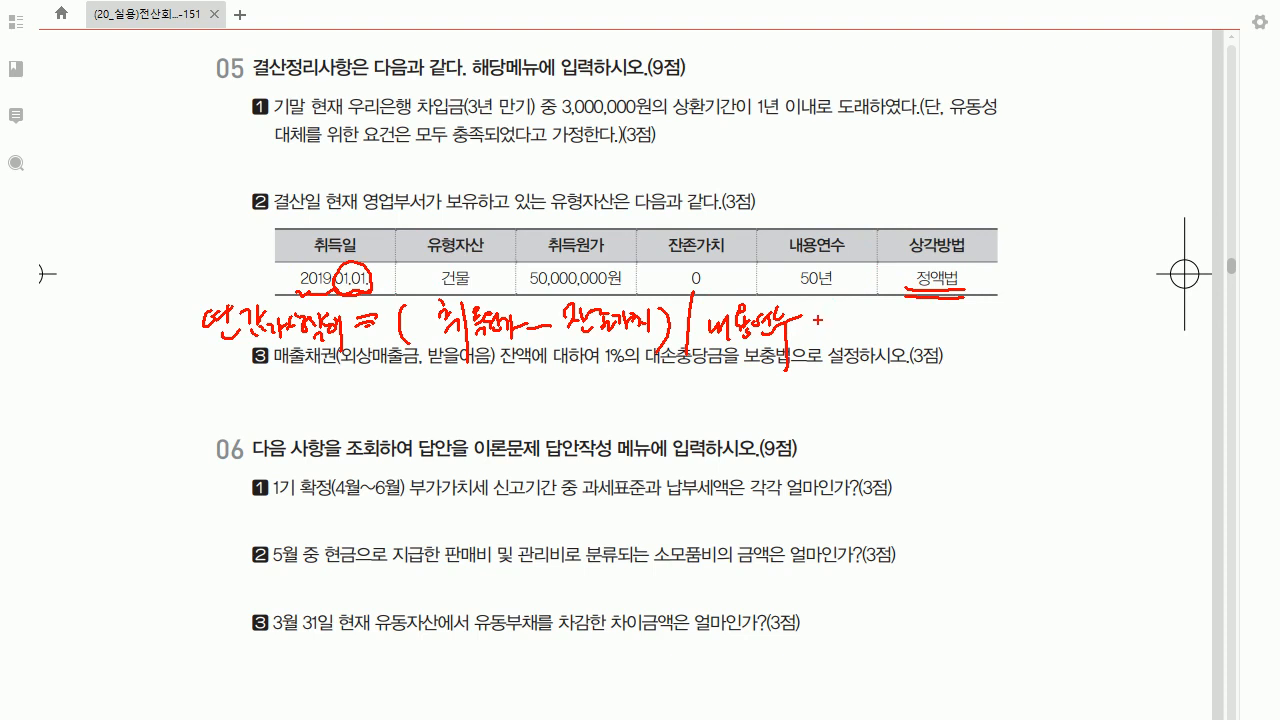
pyautogui.moveTo(814, 316)
pyautogui.mouseDown()
pyautogui.moveTo(864, 332)
pyautogui.moveTo(876, 318)
pyautogui.moveTo(958, 324)
pyautogui.mouseUp()
pyautogui.moveTo(960, 322); pyautogui.dragTo(986, 330)
pyautogui.moveTo(858, 304); pyautogui.dragTo(846, 338)
pyautogui.moveTo(1016, 300)
pyautogui.mouseDown()
pyautogui.moveTo(1010, 346)
pyautogui.moveTo(1046, 328)
pyautogui.mouseUp()
pyautogui.moveTo(984, 366)
pyautogui.mouseDown()
pyautogui.moveTo(1010, 384)
pyautogui.moveTo(1088, 374)
pyautogui.moveTo(1090, 357)
pyautogui.mouseUp()
pyautogui.press('Escape')
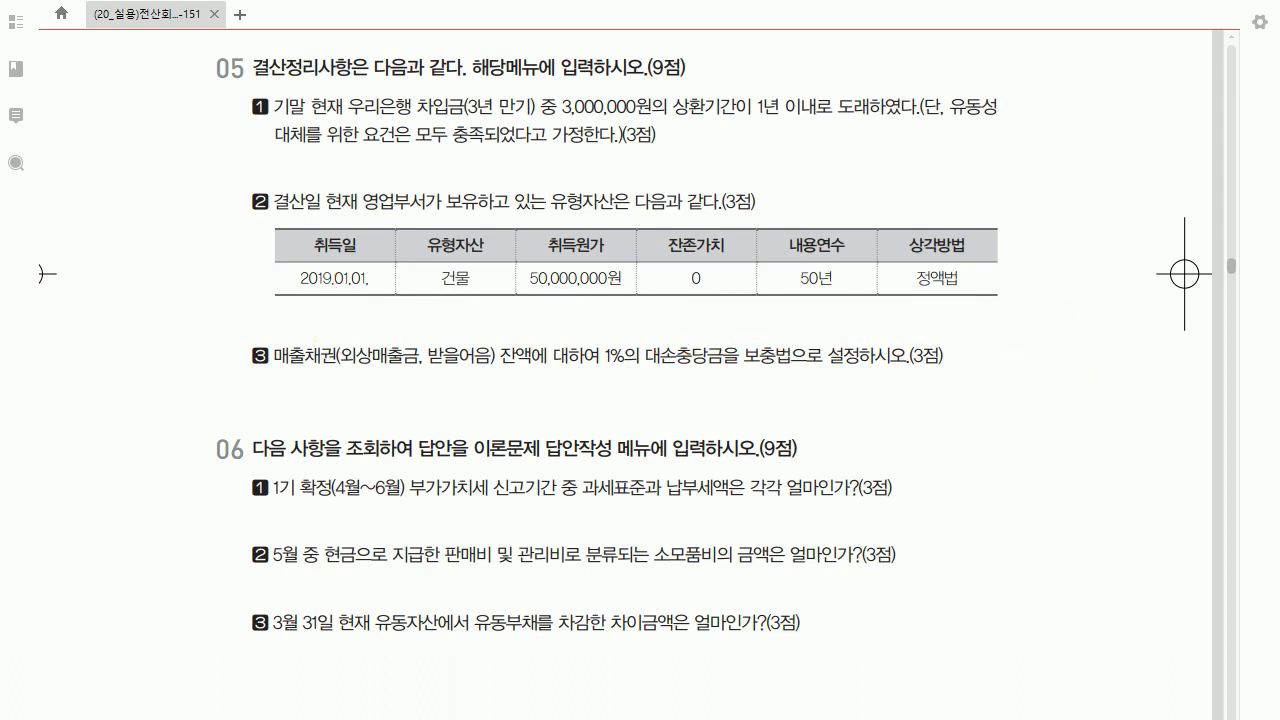
# Return to KcLep and set the 결산반영금액 of 건물 under 감가상각비 to 1,000,000.
pyautogui.hotkey('alt', 'Tab')
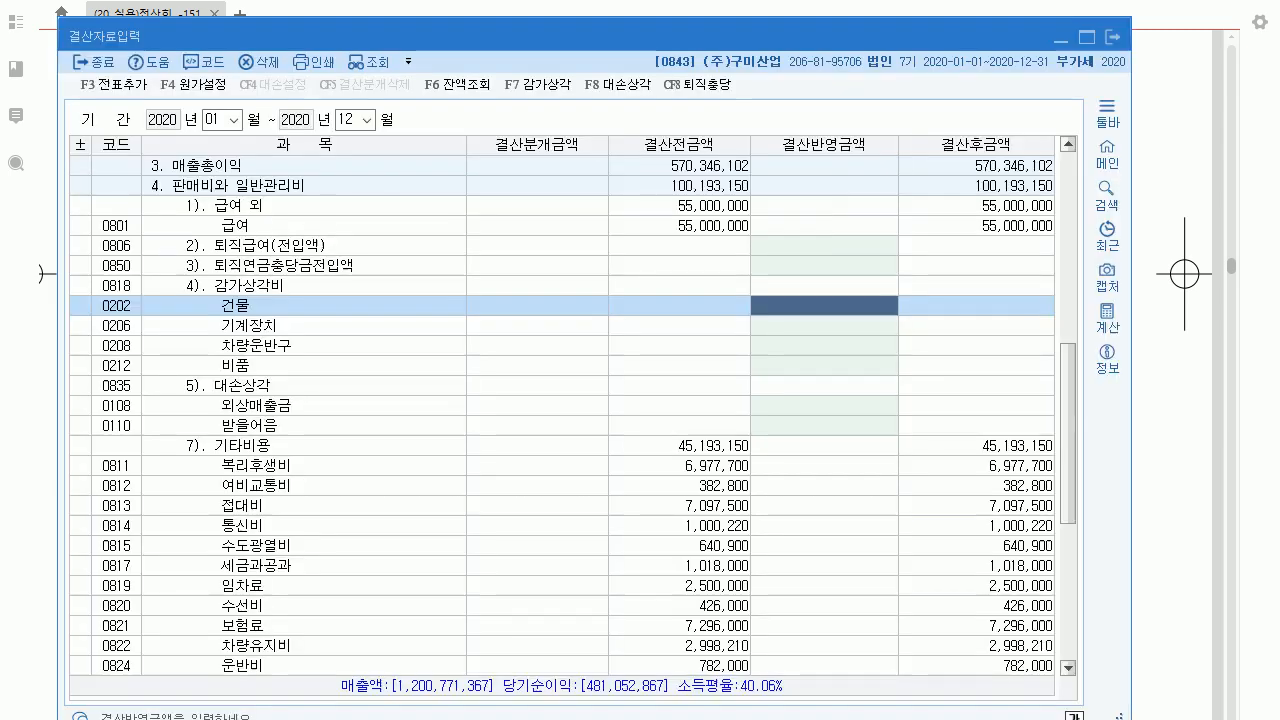
pyautogui.write('1000000')
pyautogui.press('Return')
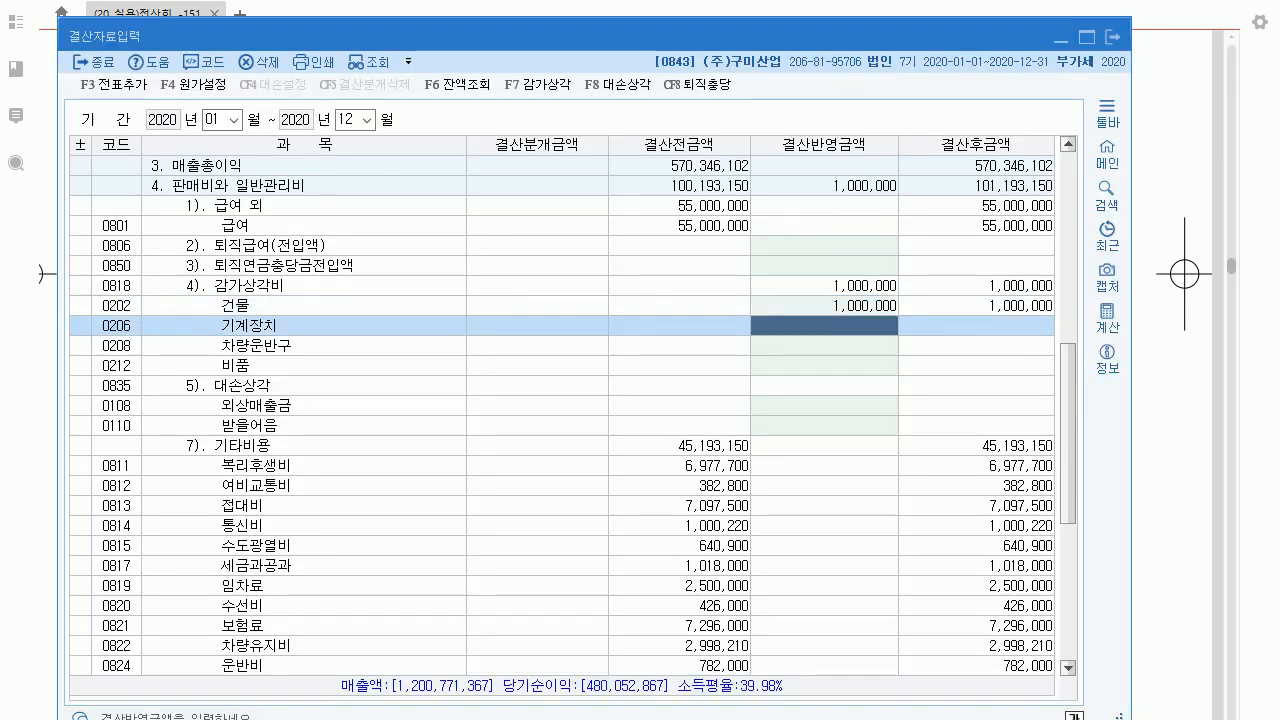
pyautogui.press('Up')
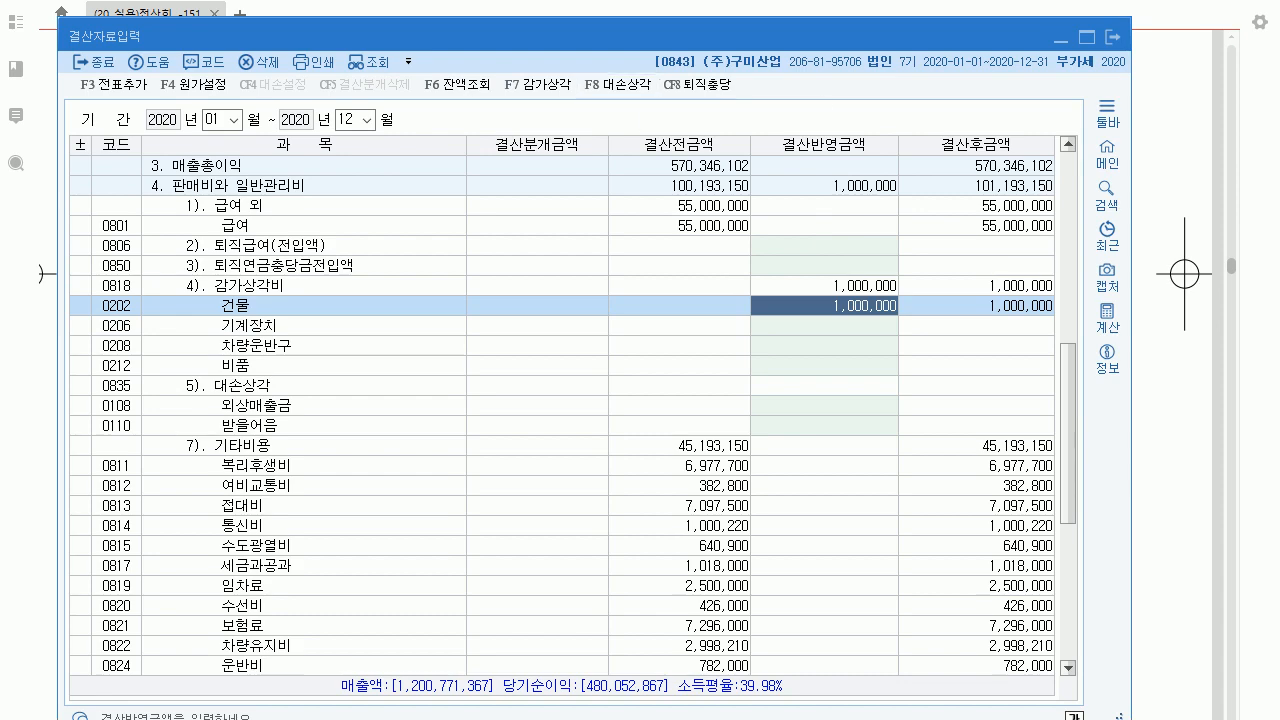
# Read section 05, question 3, on the 1% 대손충당금 in the exam PDF and return to KcLep.
pyautogui.hotkey('alt', 'Tab')
pyautogui.moveTo(686, 556); pyautogui.dragTo(674, 450)
pyautogui.click(674, 450)
pyautogui.scroll(-5, 640, 360)
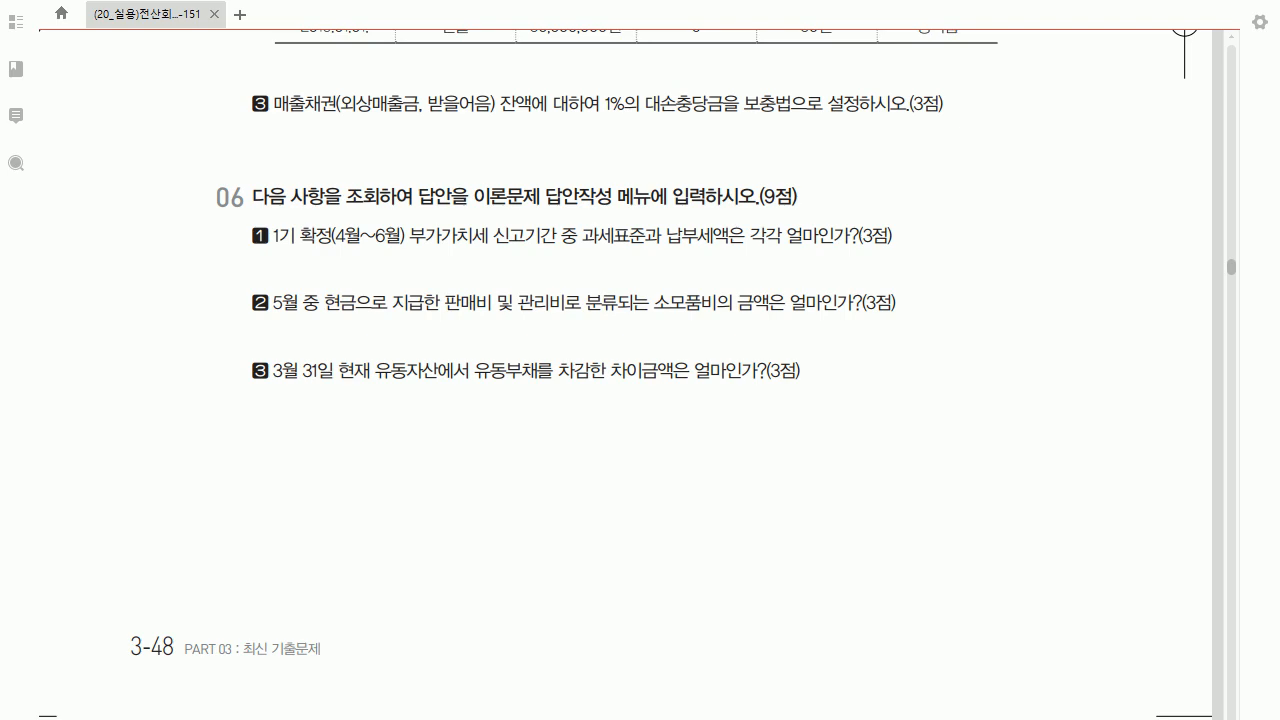
pyautogui.hotkey('alt', 'Tab')
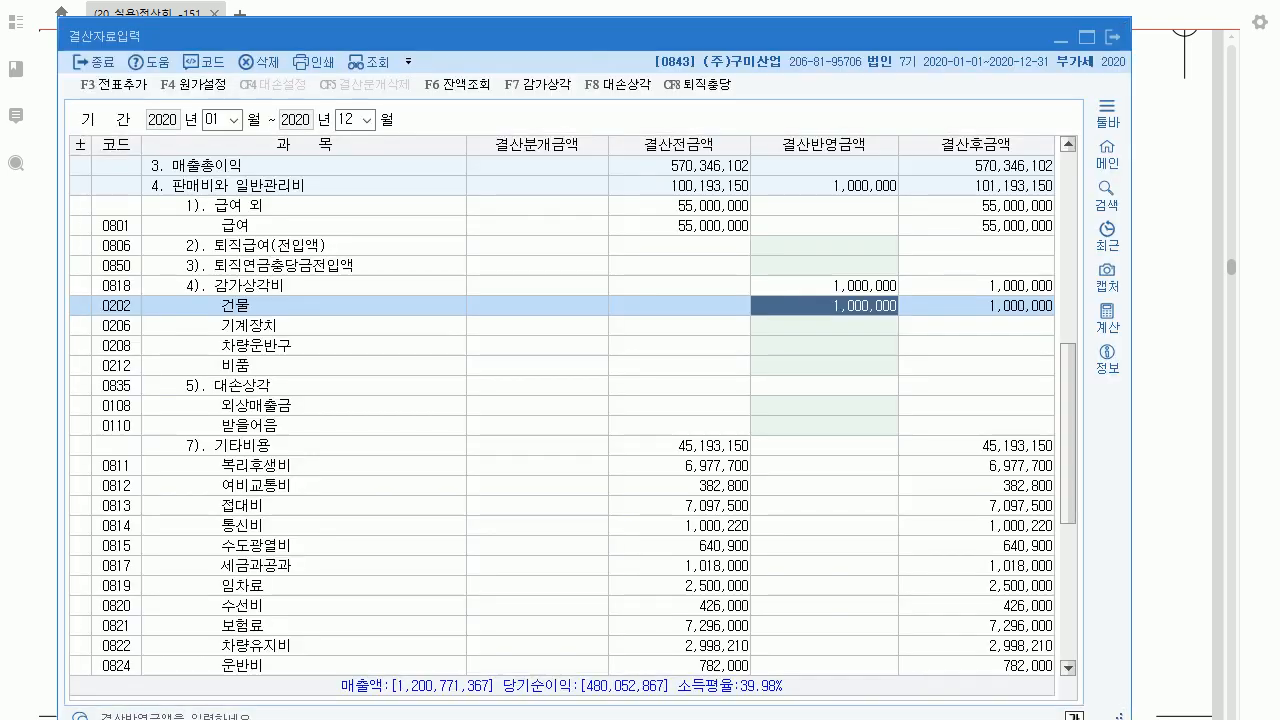
# Open the 대손상각 dialog and review the 추가설정액 of each receivable from 외상매출금 to 선급금.
pyautogui.click(617, 85)
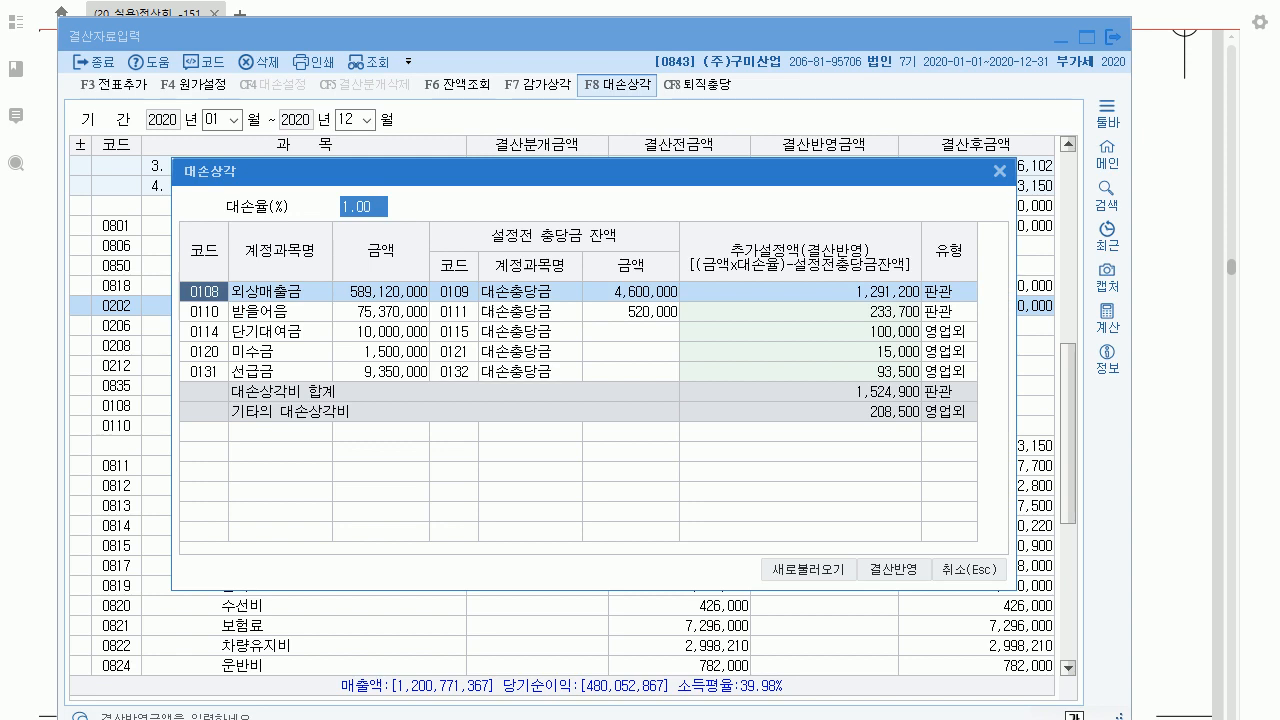
pyautogui.click(800, 312)
pyautogui.click(800, 292)
pyautogui.click(800, 312)
pyautogui.click(800, 292)
pyautogui.click(800, 312)
pyautogui.click(800, 292)
pyautogui.click(800, 312)
pyautogui.click(800, 332)
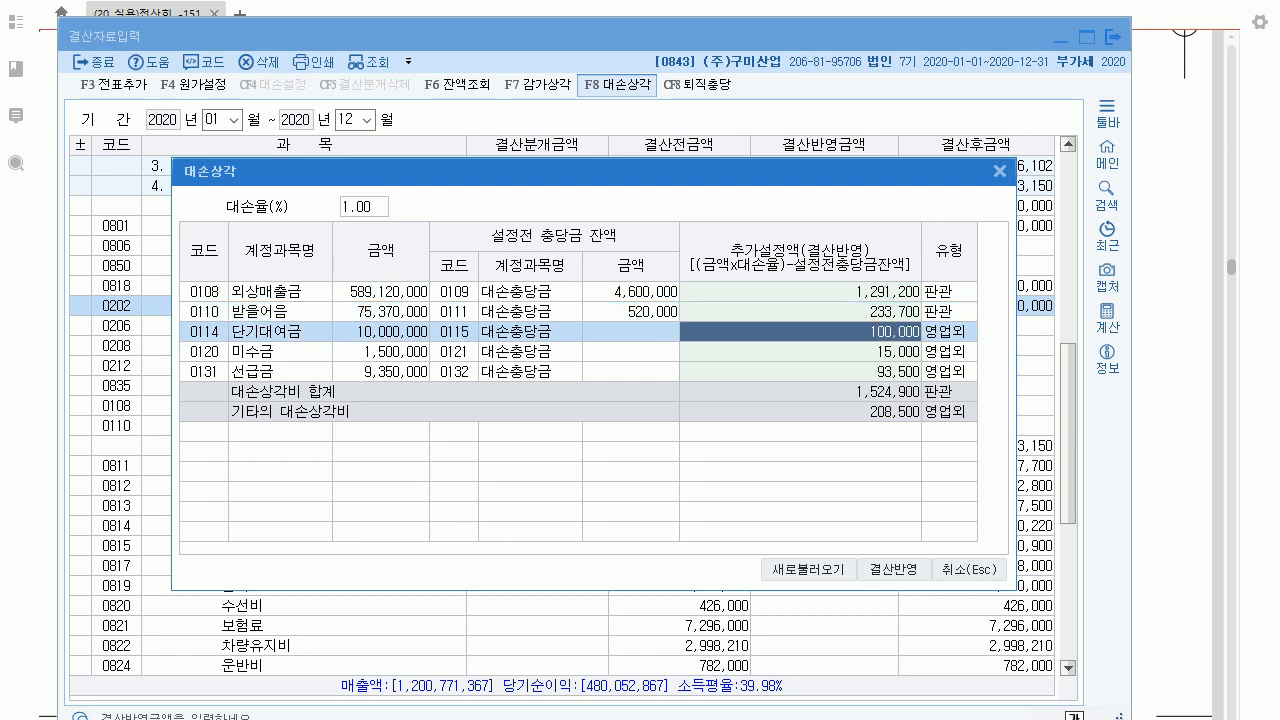
pyautogui.click(800, 352)
pyautogui.click(800, 372)
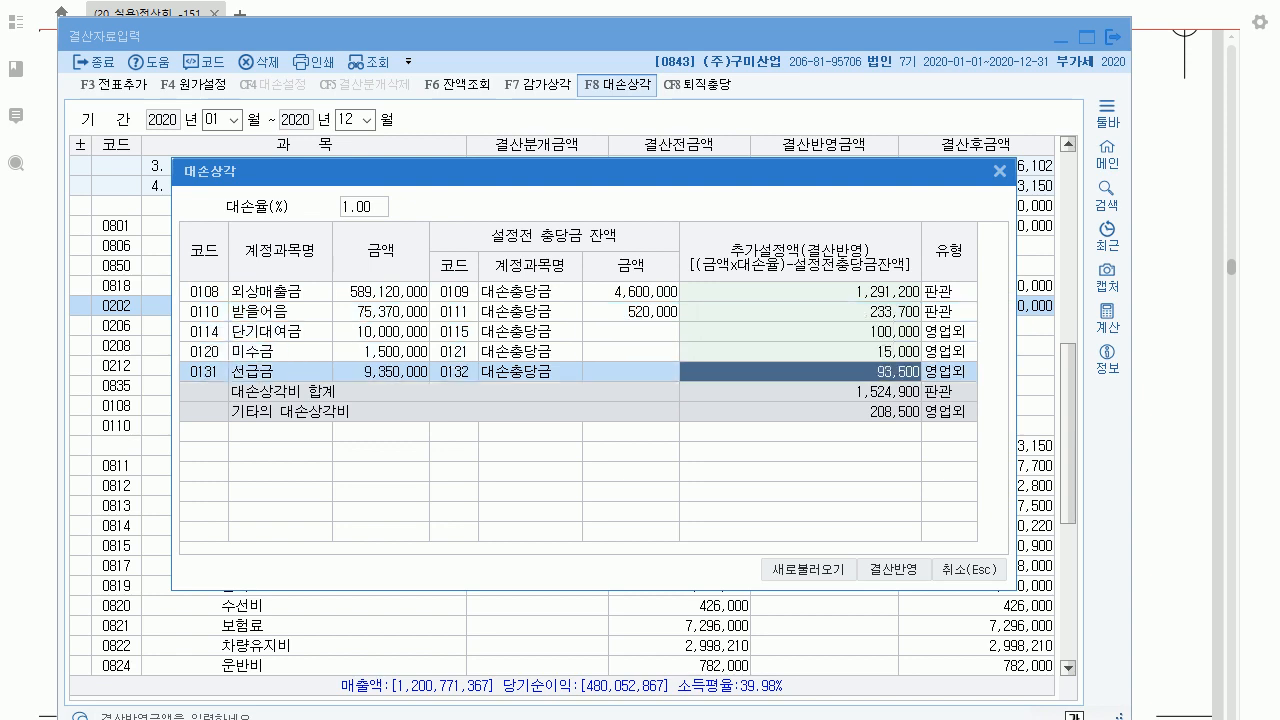
# Set the 추가설정액 of 단기대여금, 미수금 and 선급금 to 0 so only the trade receivables keep a provision.
pyautogui.click(800, 332)
pyautogui.write('0')
pyautogui.press('Return')
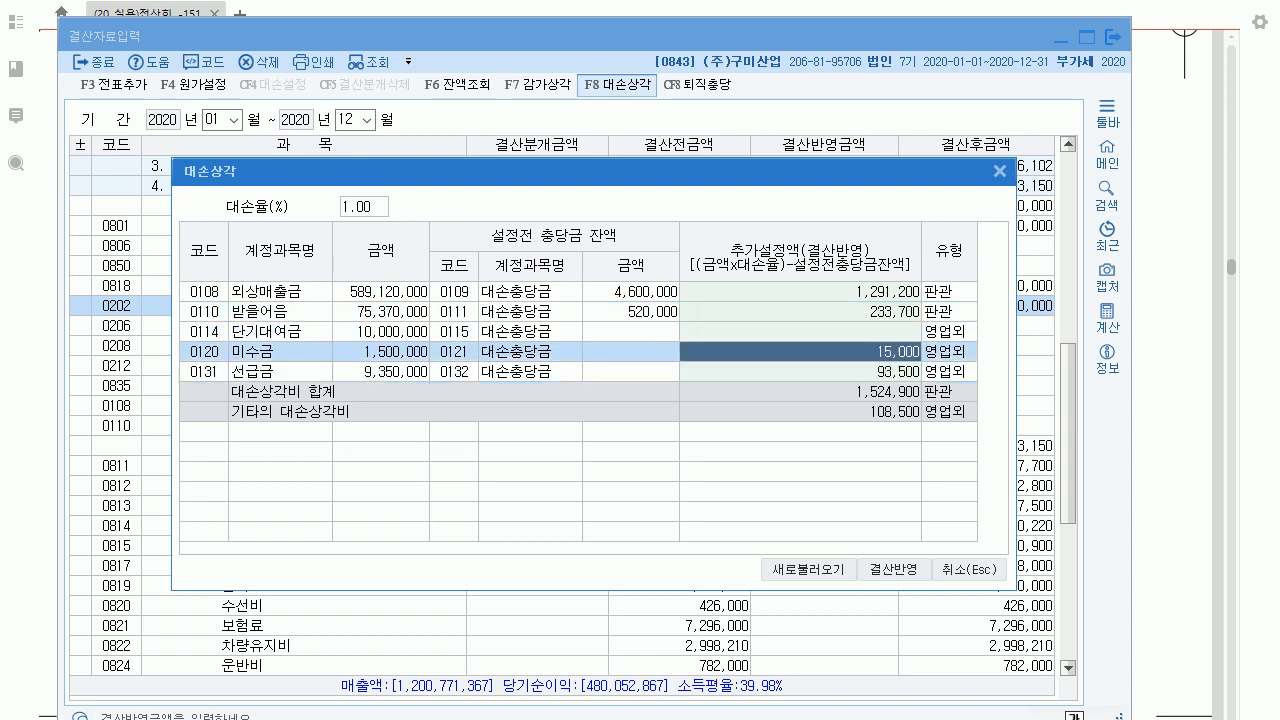
pyautogui.write('0')
pyautogui.press('Return')
pyautogui.write('0')
pyautogui.press('Return')
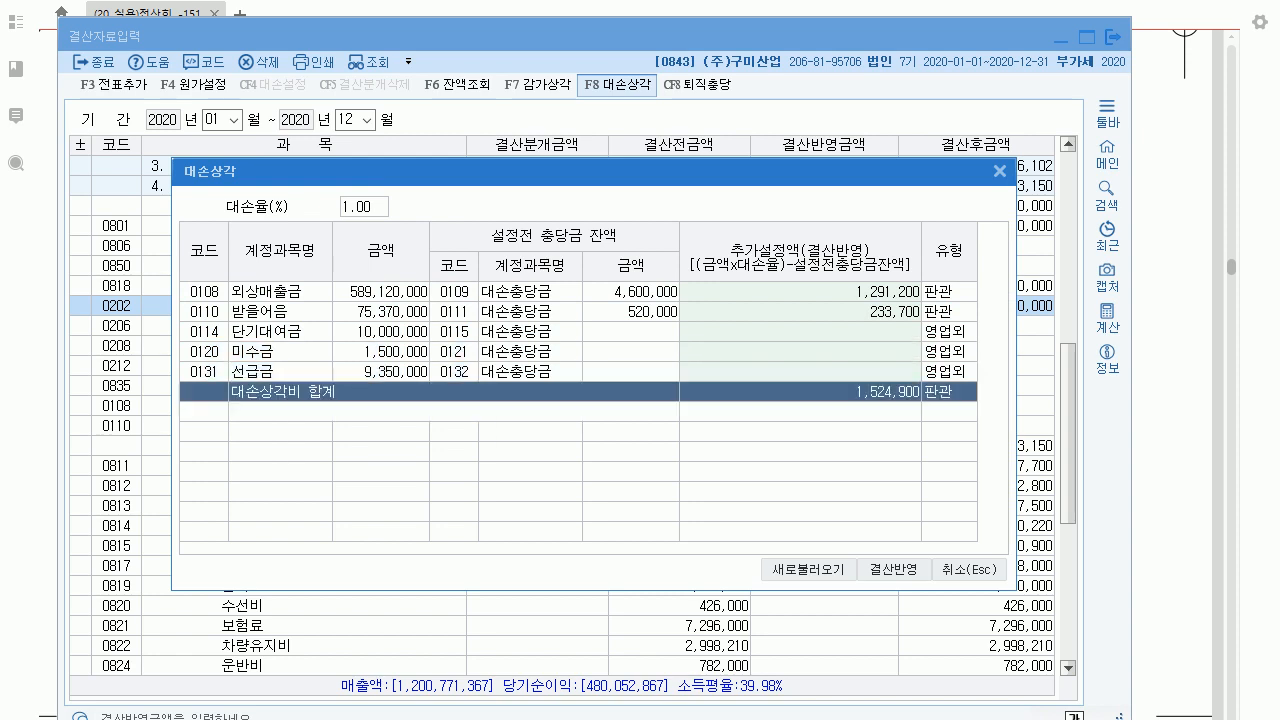
# Apply the 외상매출금 and 받을어음 provisions to the closing data and check their 결산반영금액 under 대손상각.
pyautogui.click(800, 292)
pyautogui.click(800, 312)
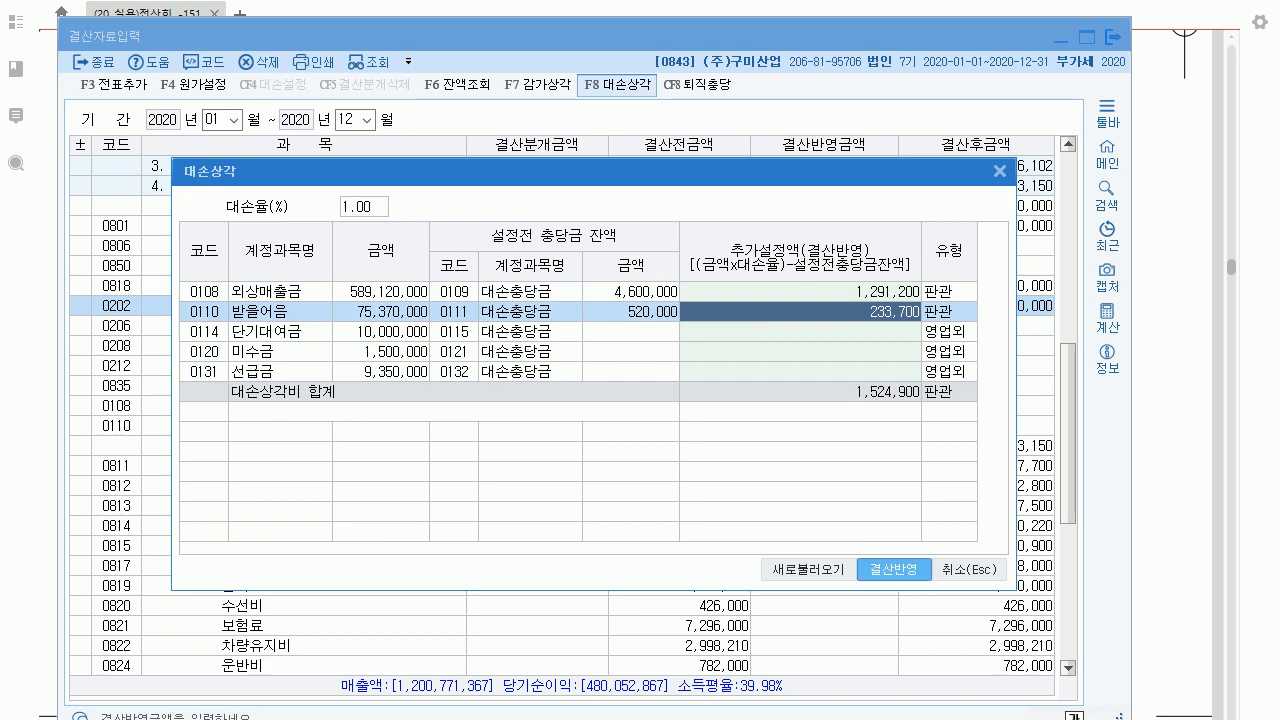
pyautogui.click(893, 569)
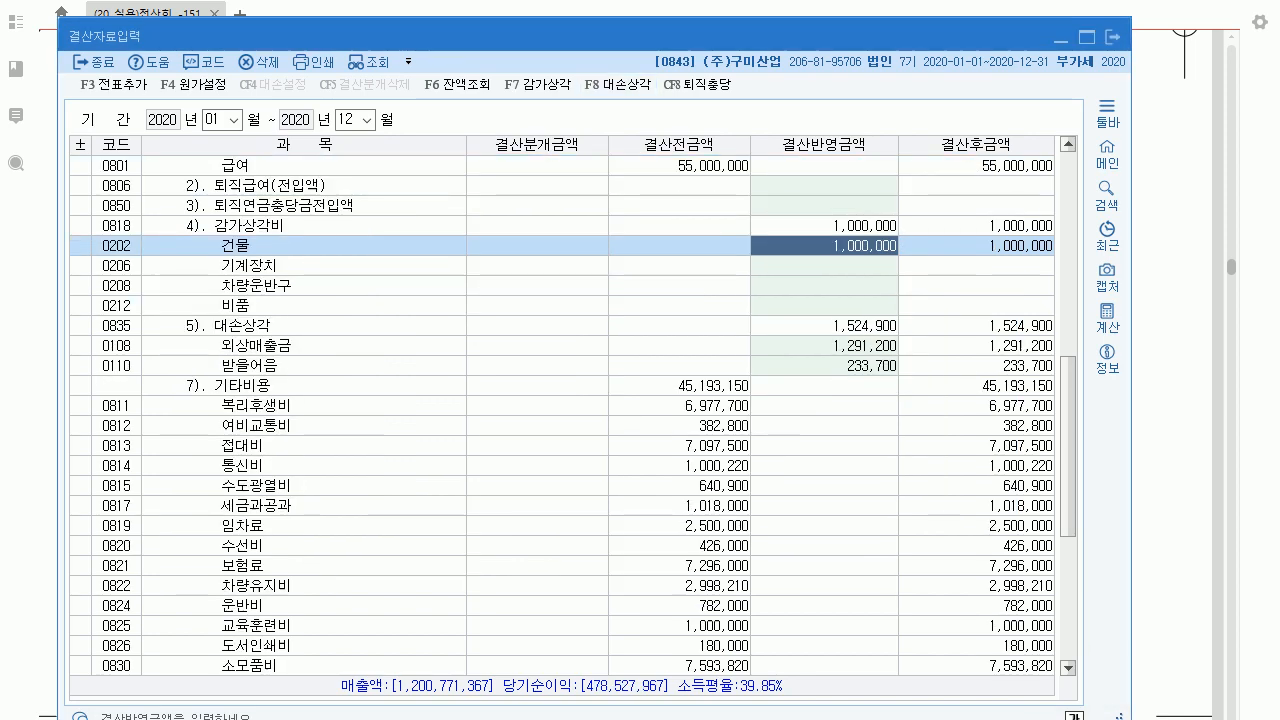
pyautogui.click(824, 346)
pyautogui.click(824, 366)
pyautogui.click(824, 346)
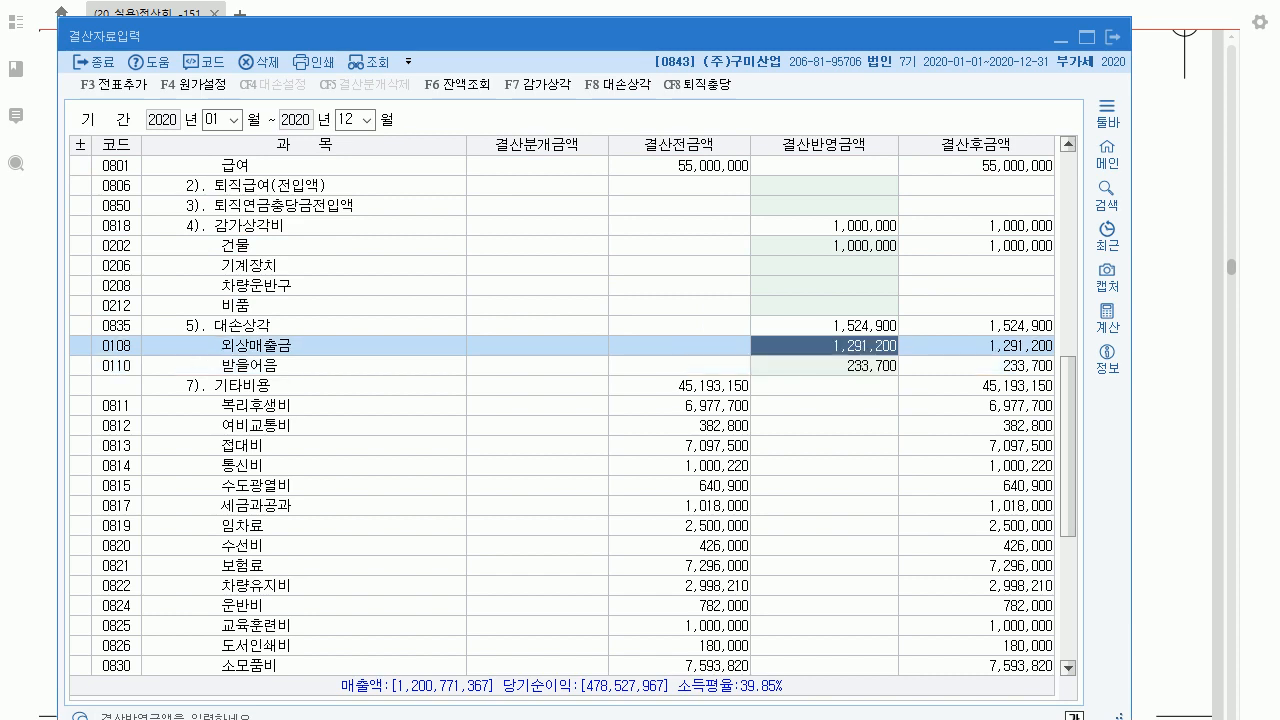
pyautogui.press('Down')
pyautogui.press('Up')
pyautogui.press('Down')
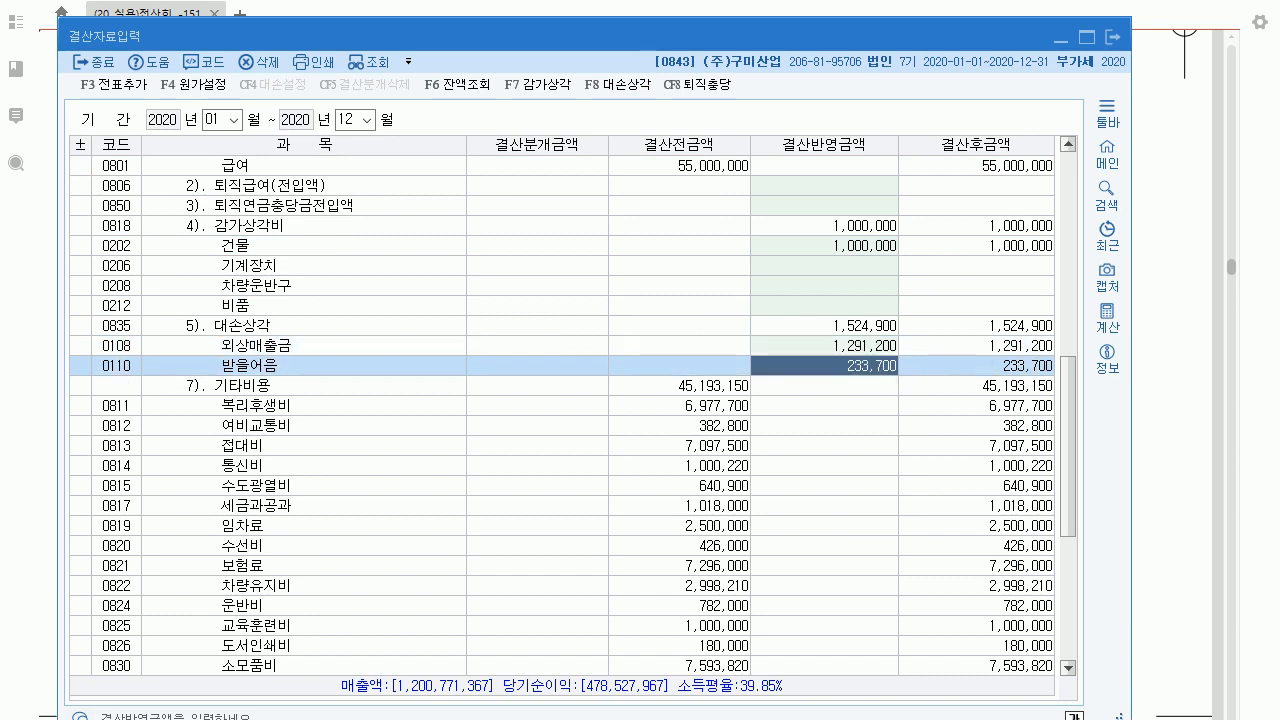
# Add the automatic closing journal entries (전표추가) from the closing data and close 결산자료입력.
pyautogui.moveTo(600, 36); pyautogui.dragTo(593, 35)
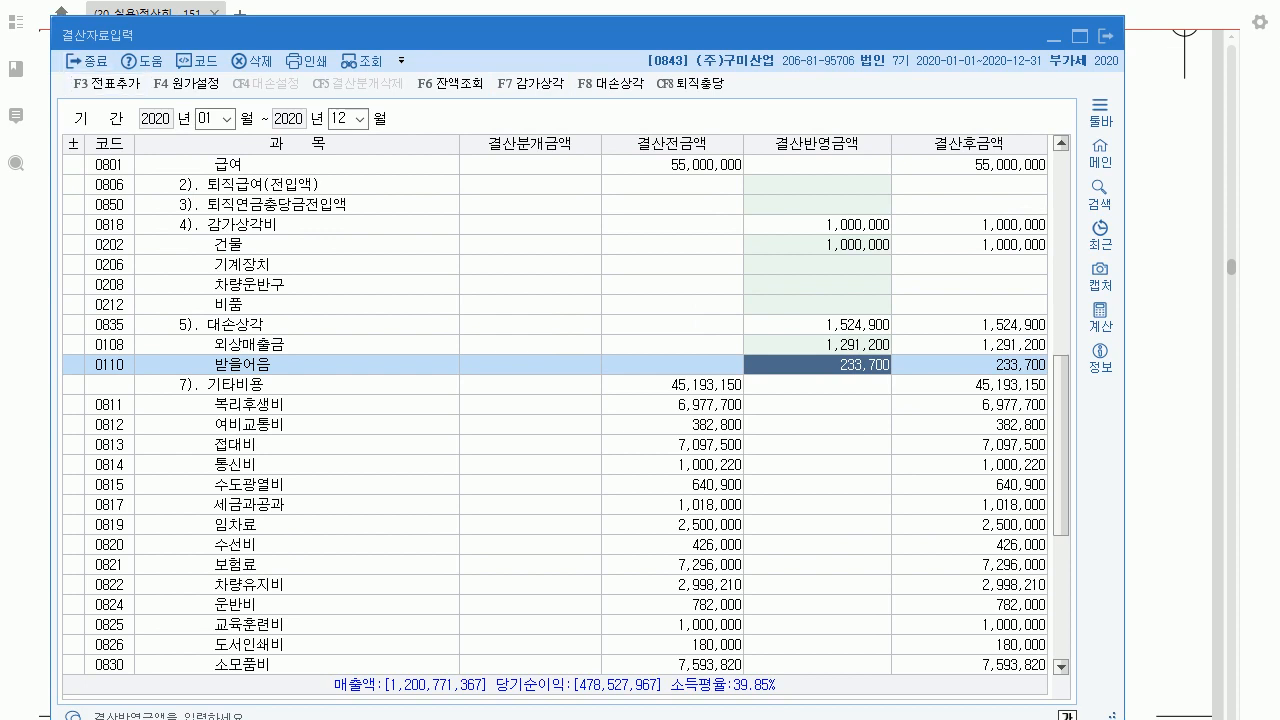
pyautogui.press('F3')
pyautogui.press('Return')
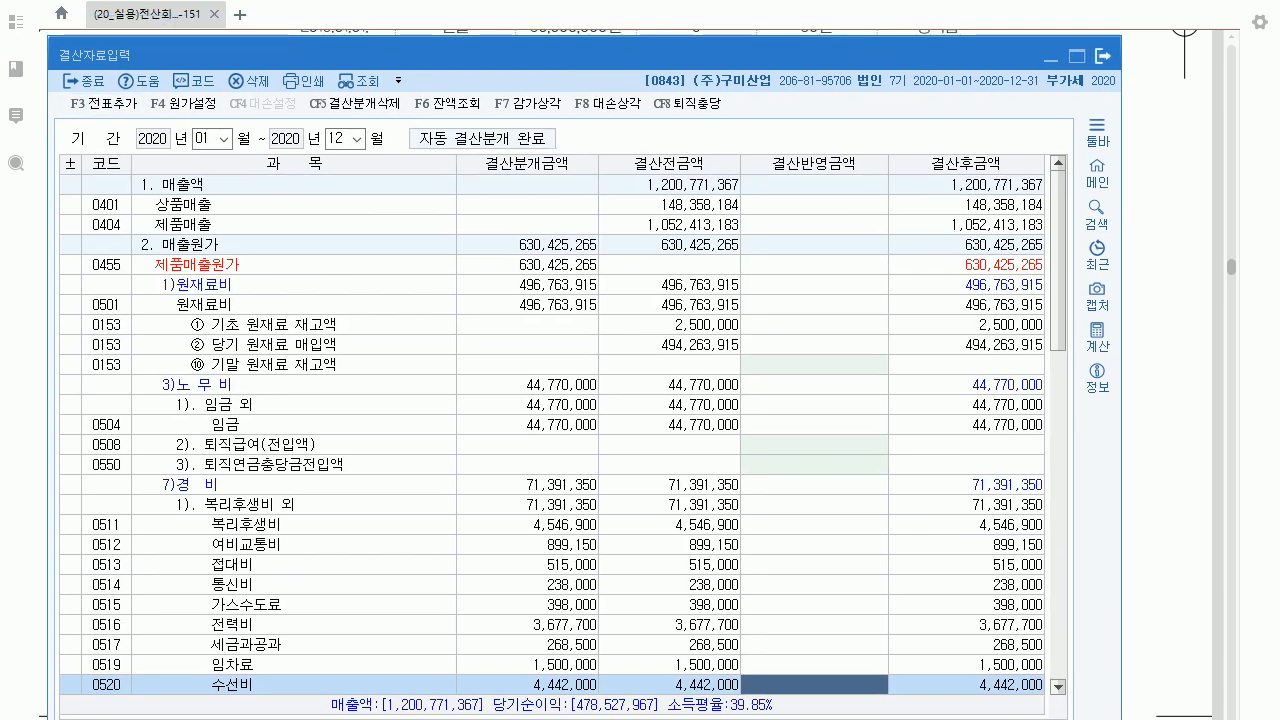
pyautogui.click(1103, 57)
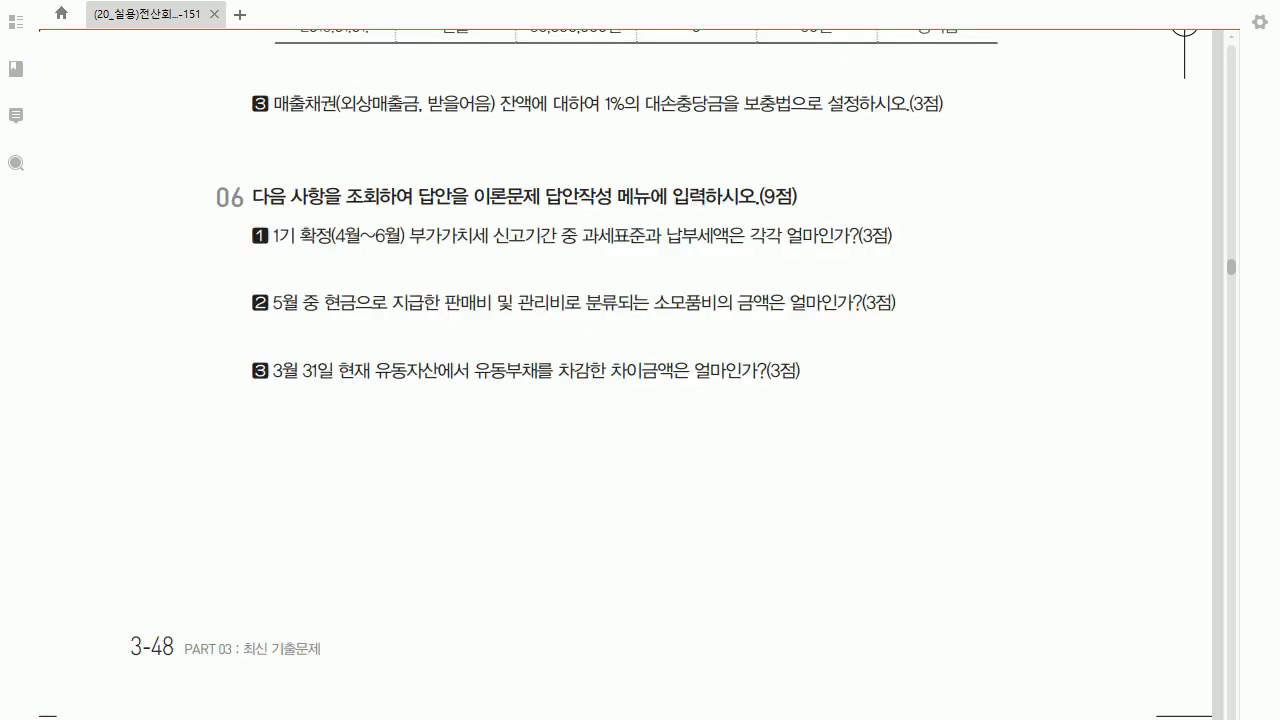
# Read the three inquiry questions of section 06 in the exam PDF.
pyautogui.scroll(-5, 625, 400)
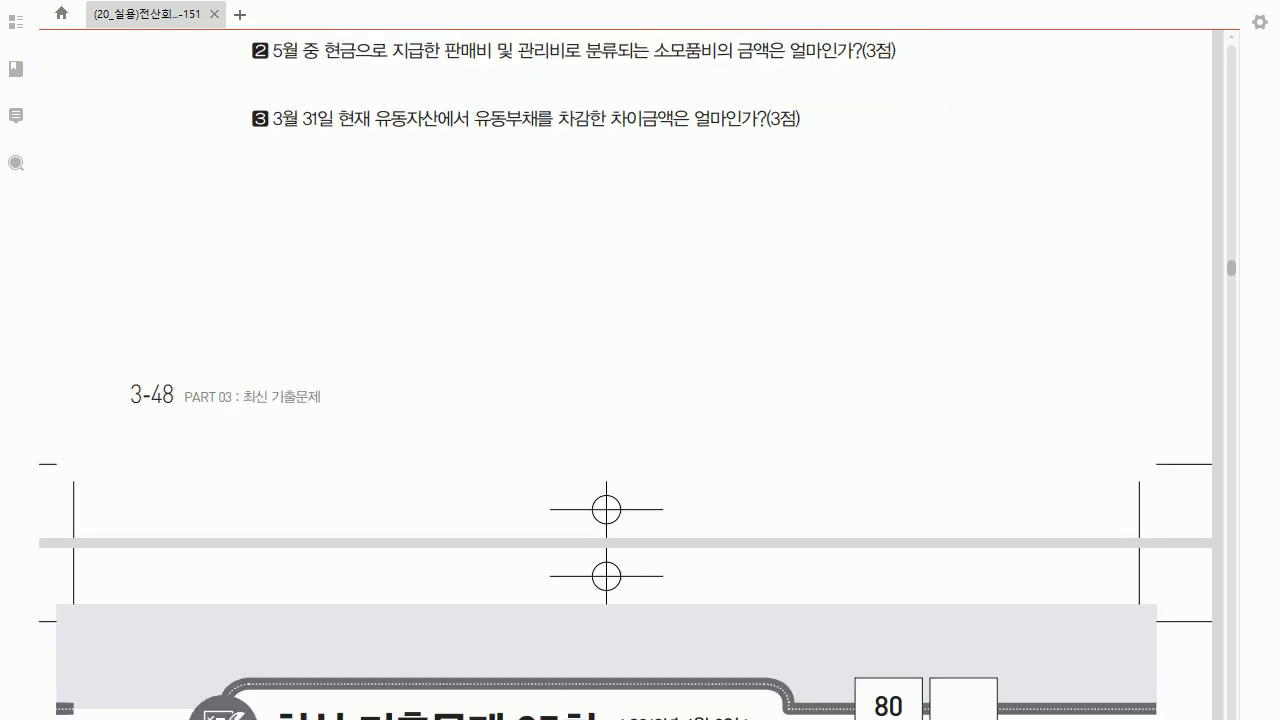
pyautogui.scroll(2, 625, 400)
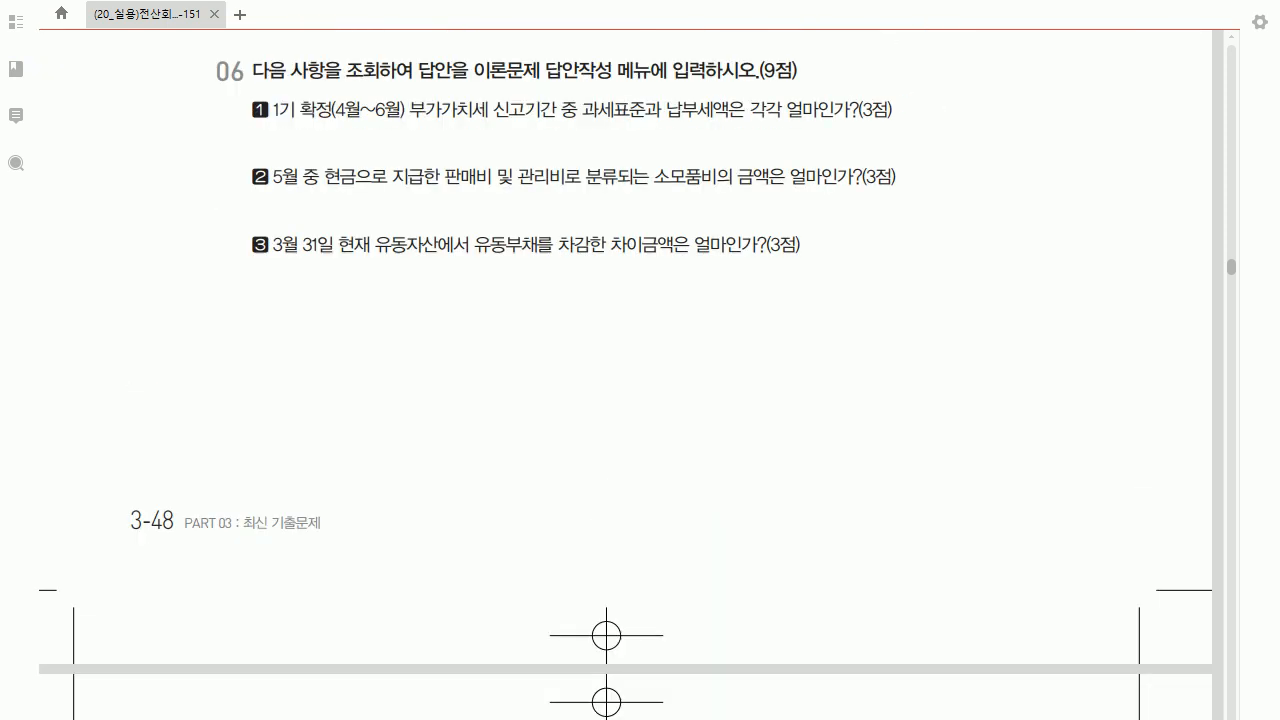